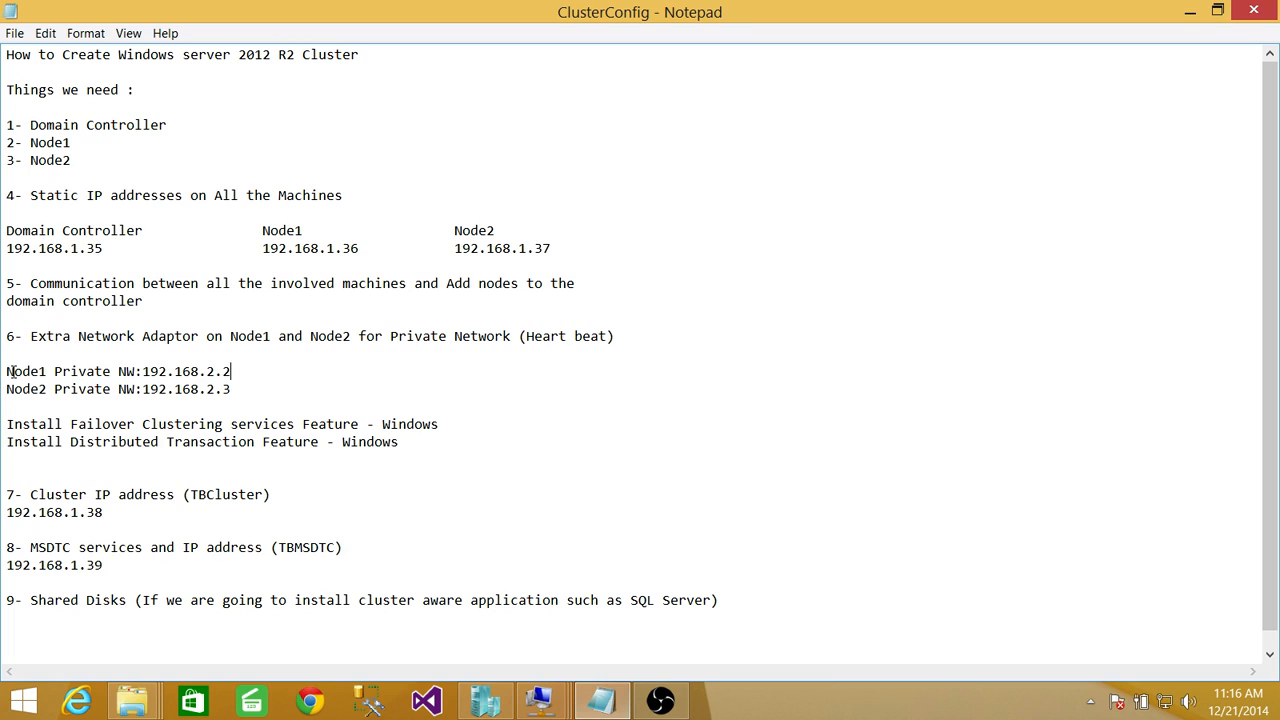
Review the Node1 and Node2 private network lines in ClusterConfig, then minimize Notepad.
left_click_drag(7, 371, 238, 392)
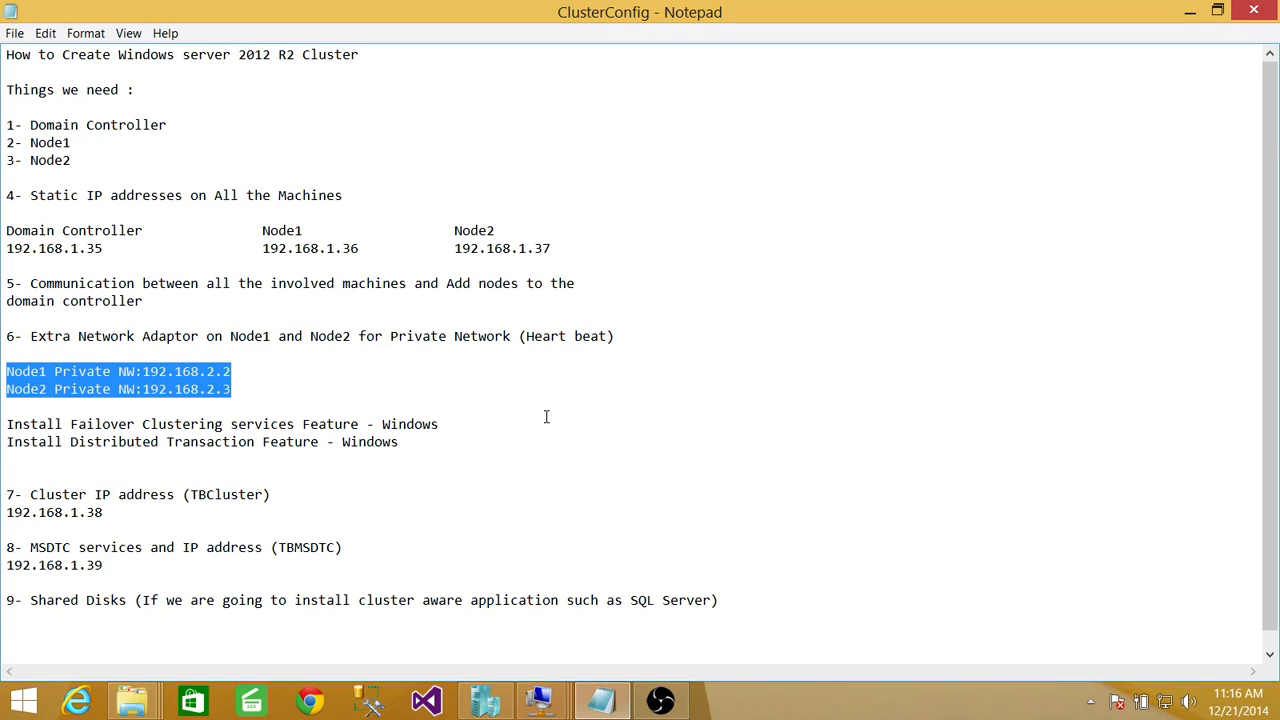
left_click(308, 389)
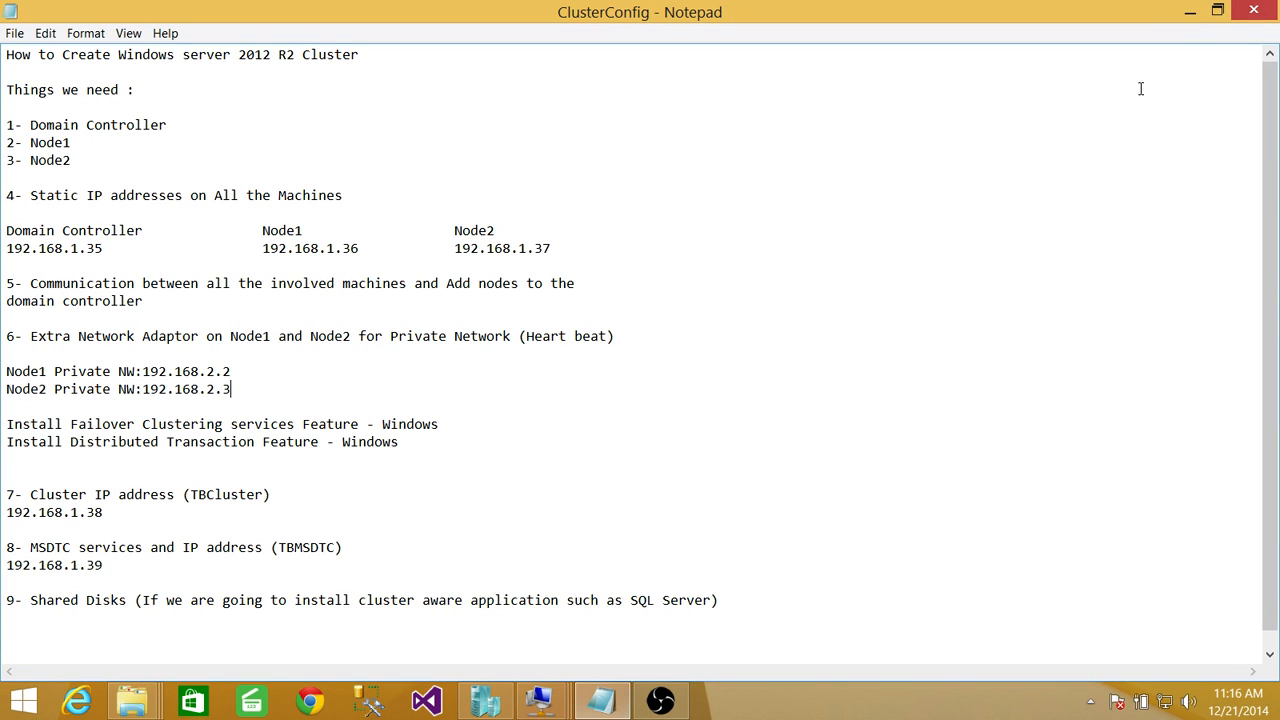
left_click(1190, 11)
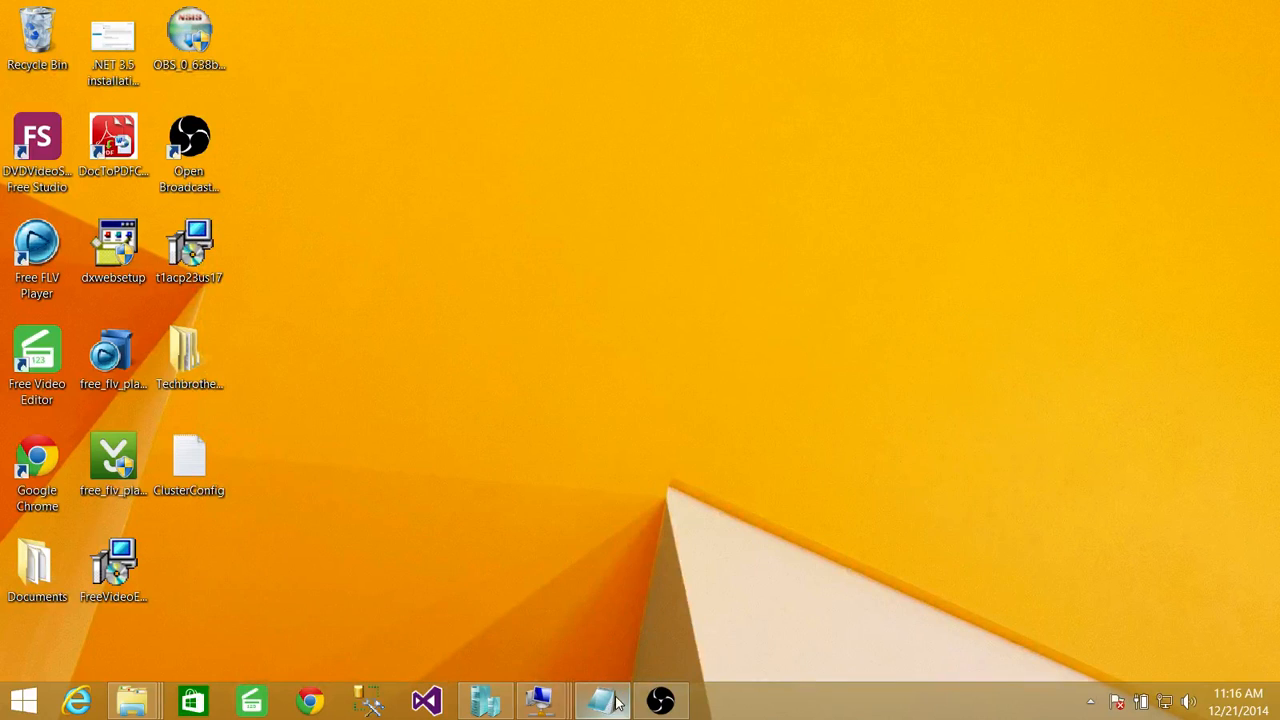
Bring the TechbrothersVM01 connection window forward and start the virtual machine.
mouse_move(541, 700)
mouse_move(571, 563)
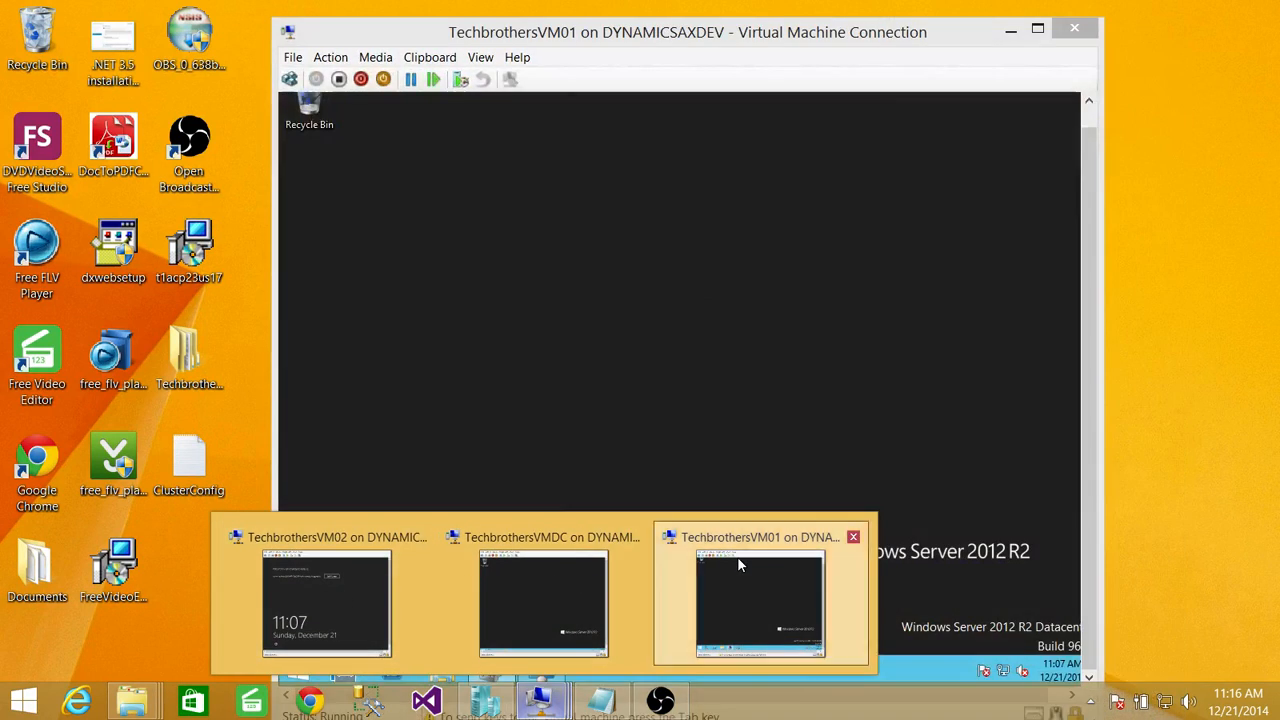
left_click(738, 558)
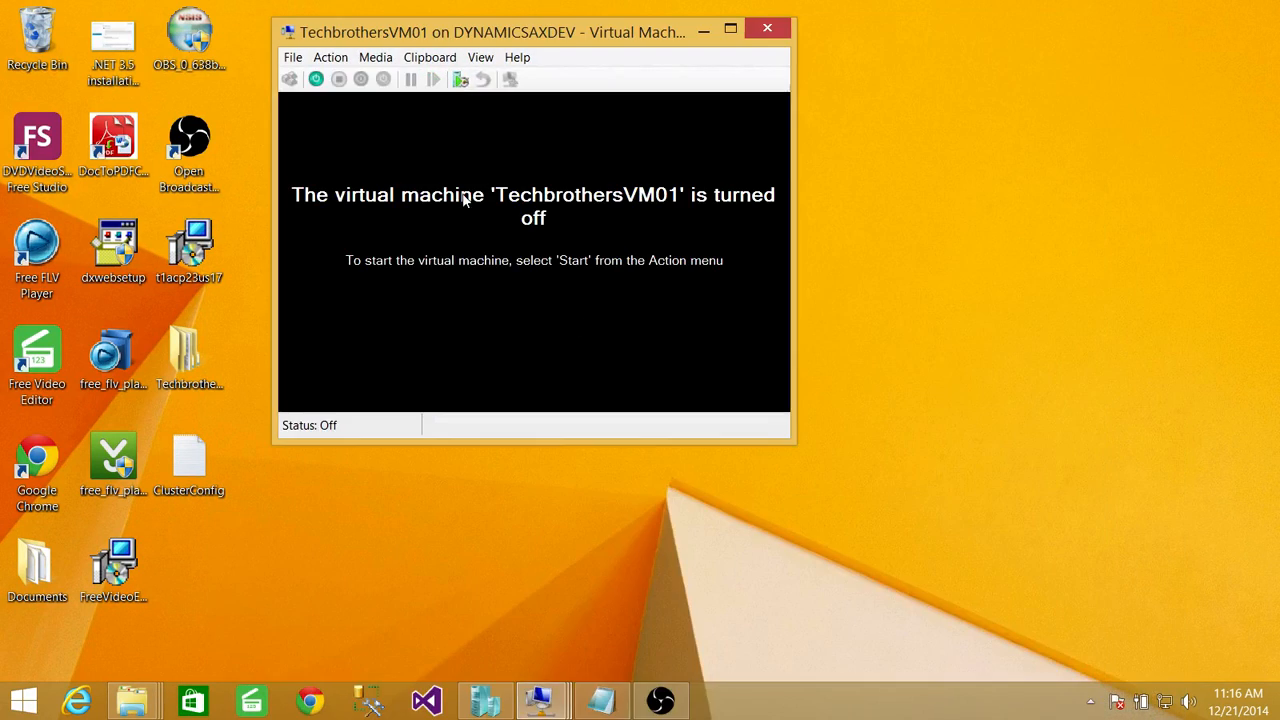
left_click(317, 80)
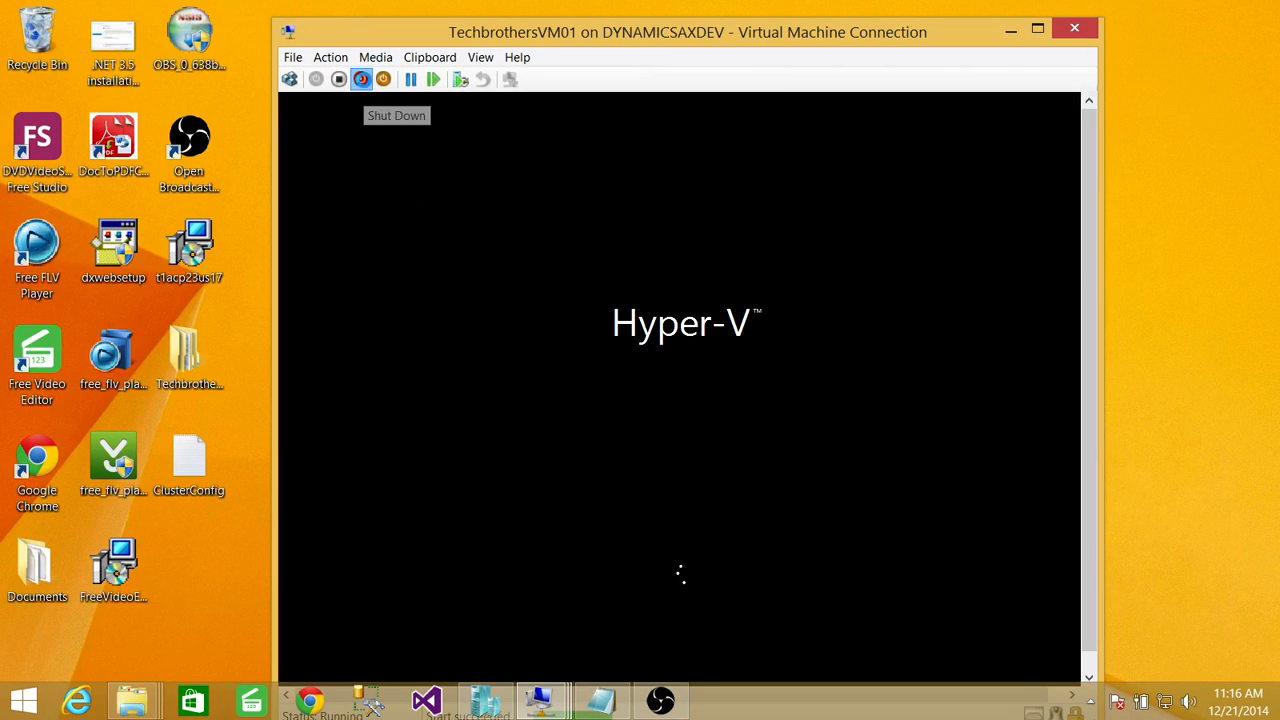
Attempt a shutdown of TechbrothersVM01, then force Turn Off after it fails and minimize the window.
left_click(361, 79)
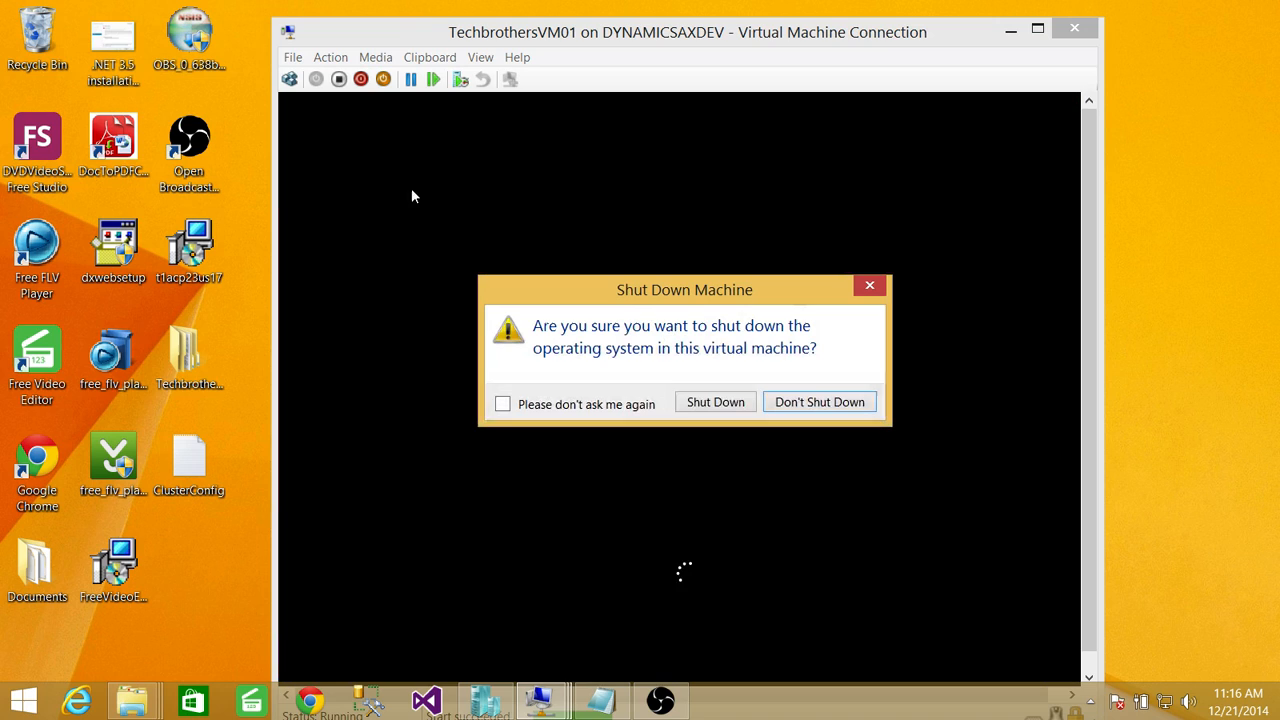
left_click(724, 402)
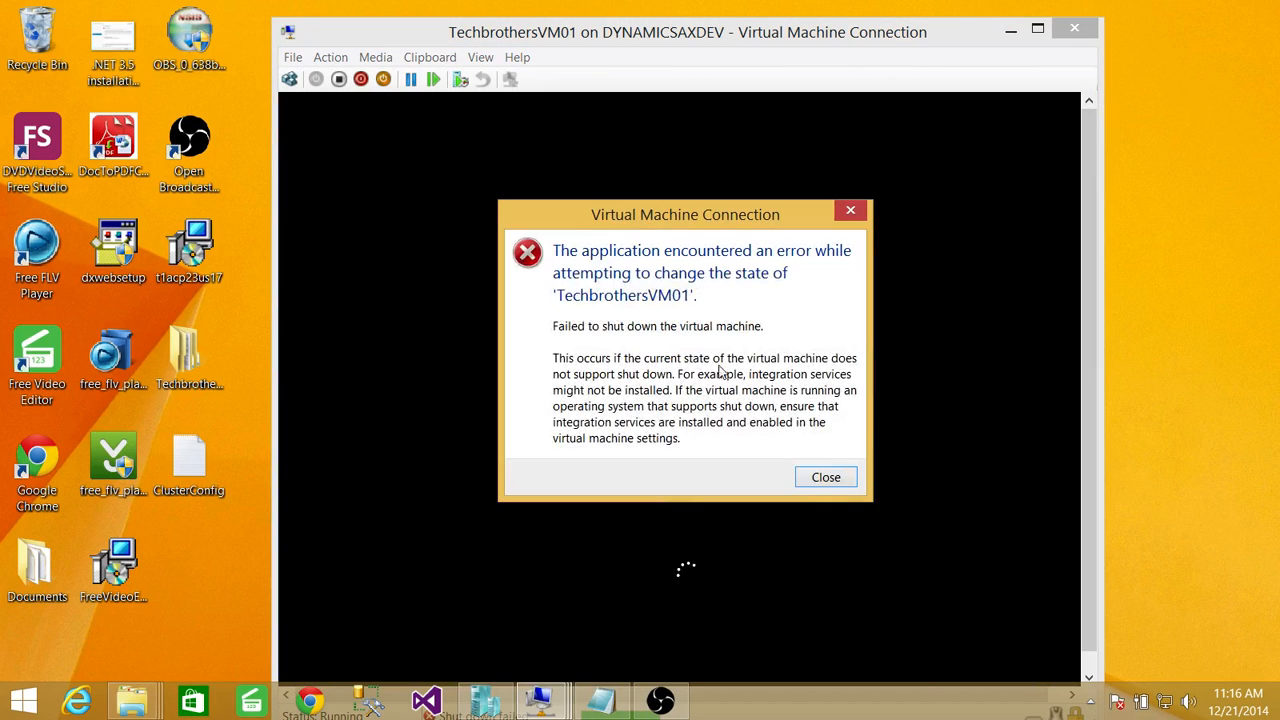
left_click(818, 468)
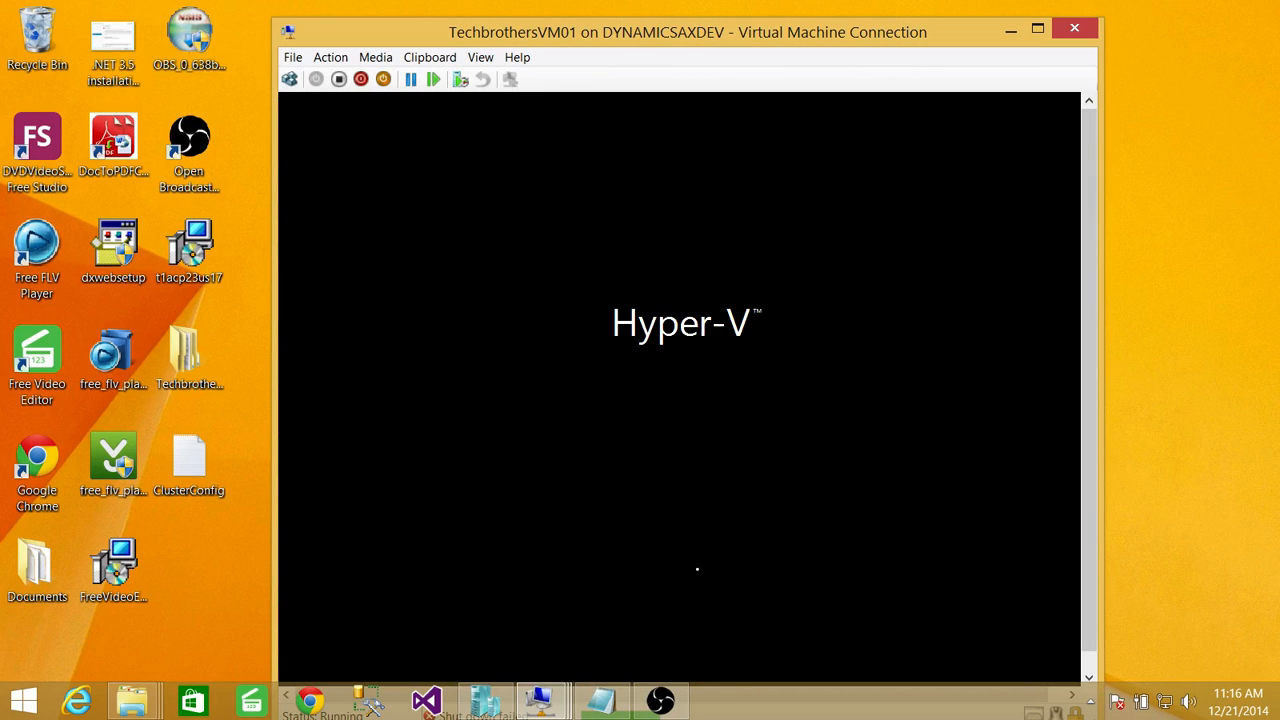
left_click(340, 82)
left_click(718, 413)
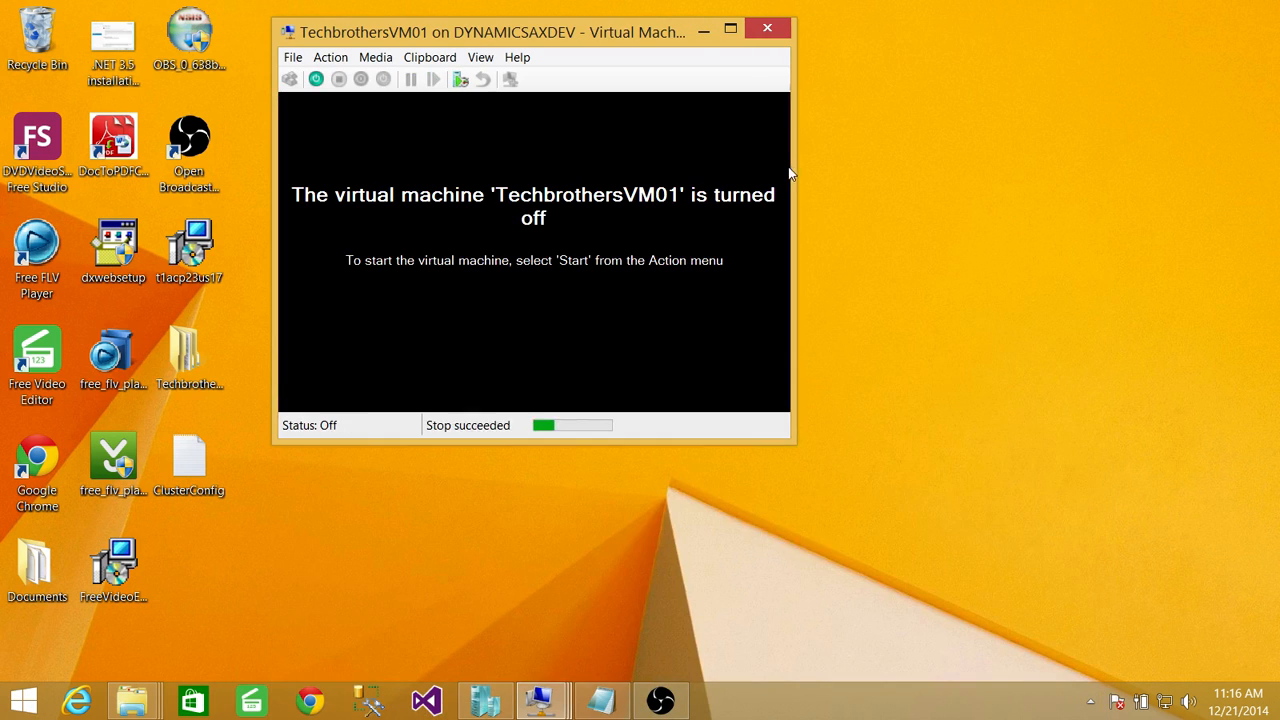
left_click(703, 31)
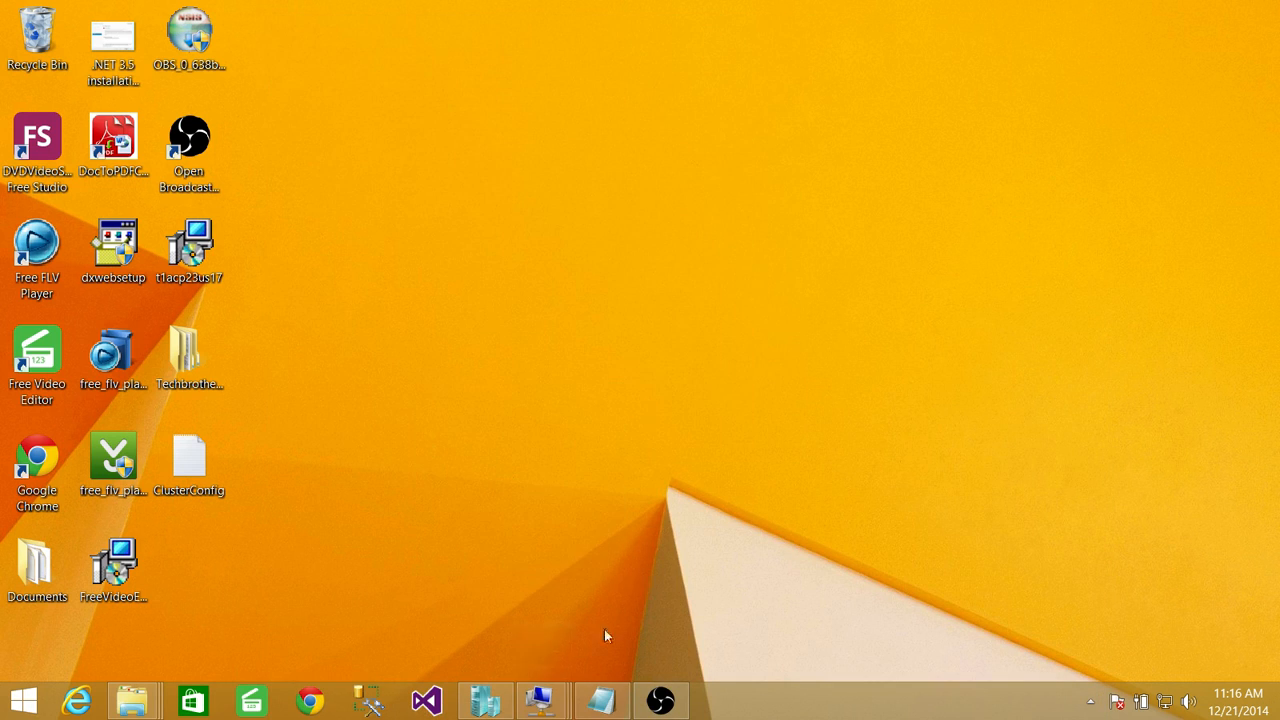
Add a new, unconnected network adapter to TechbrothersVM01 and save its settings.
left_click(485, 700)
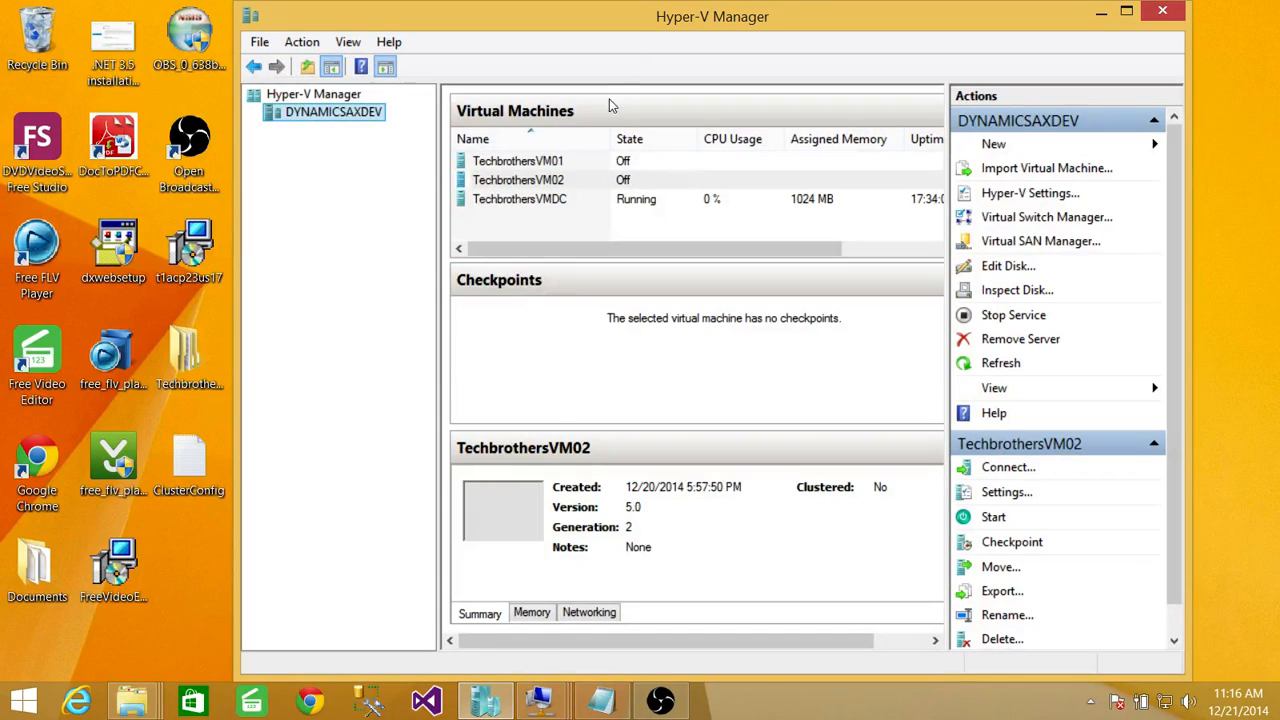
left_click(541, 163)
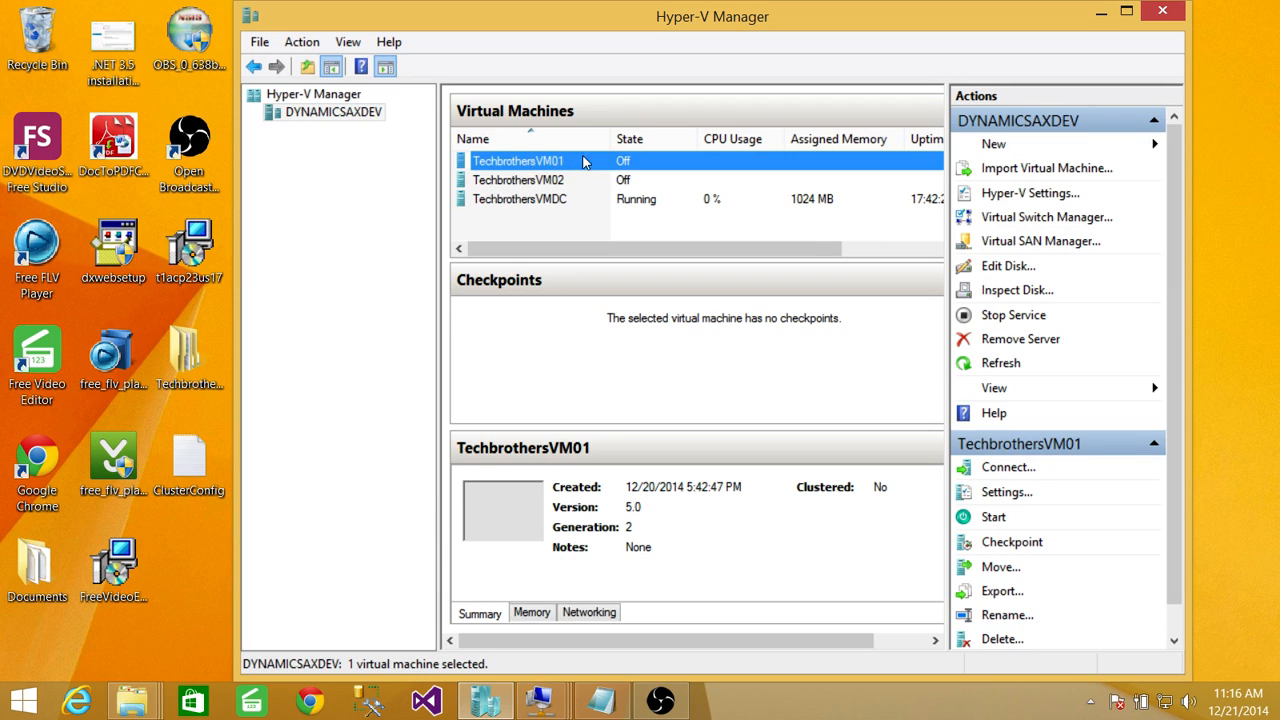
right_click(578, 168)
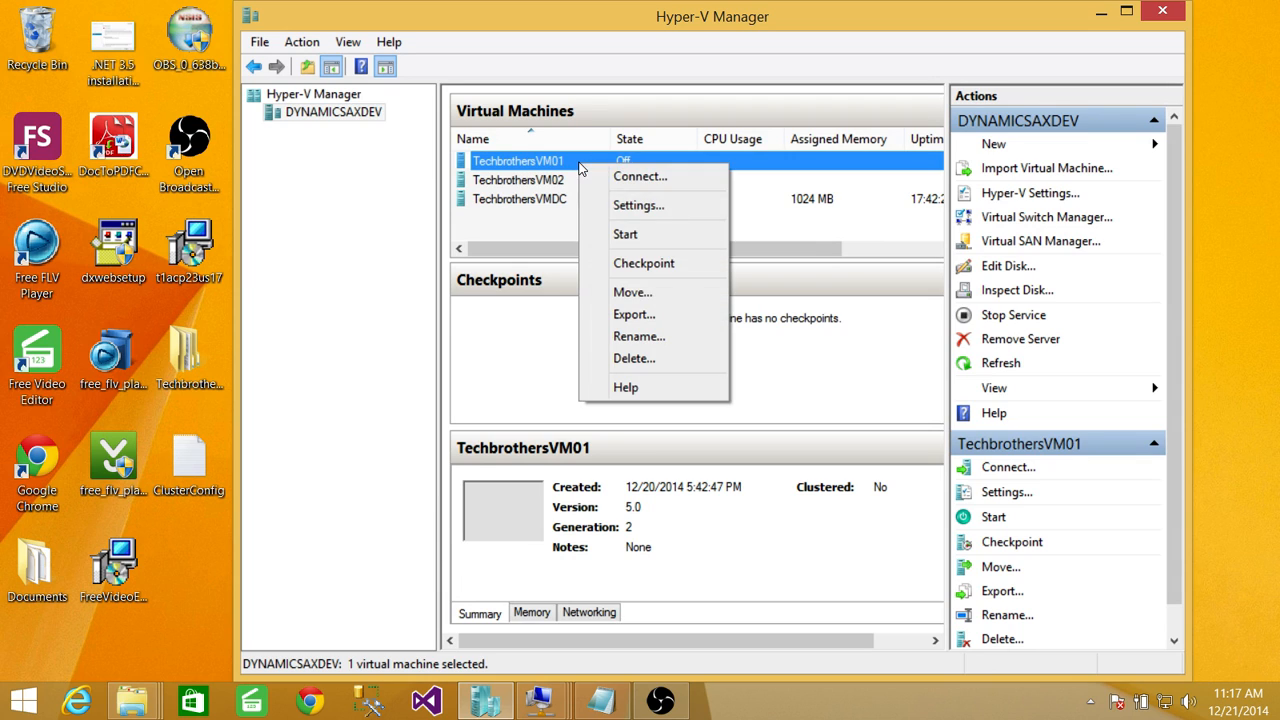
left_click(610, 206)
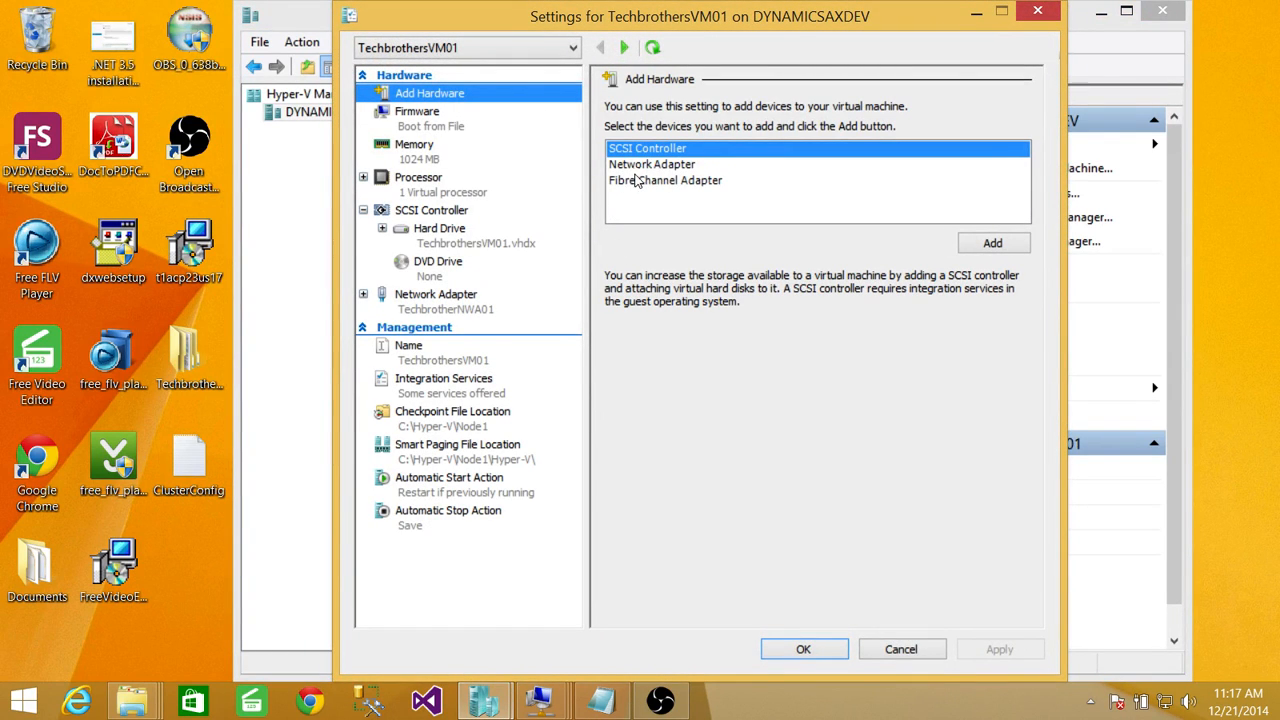
left_click(671, 166)
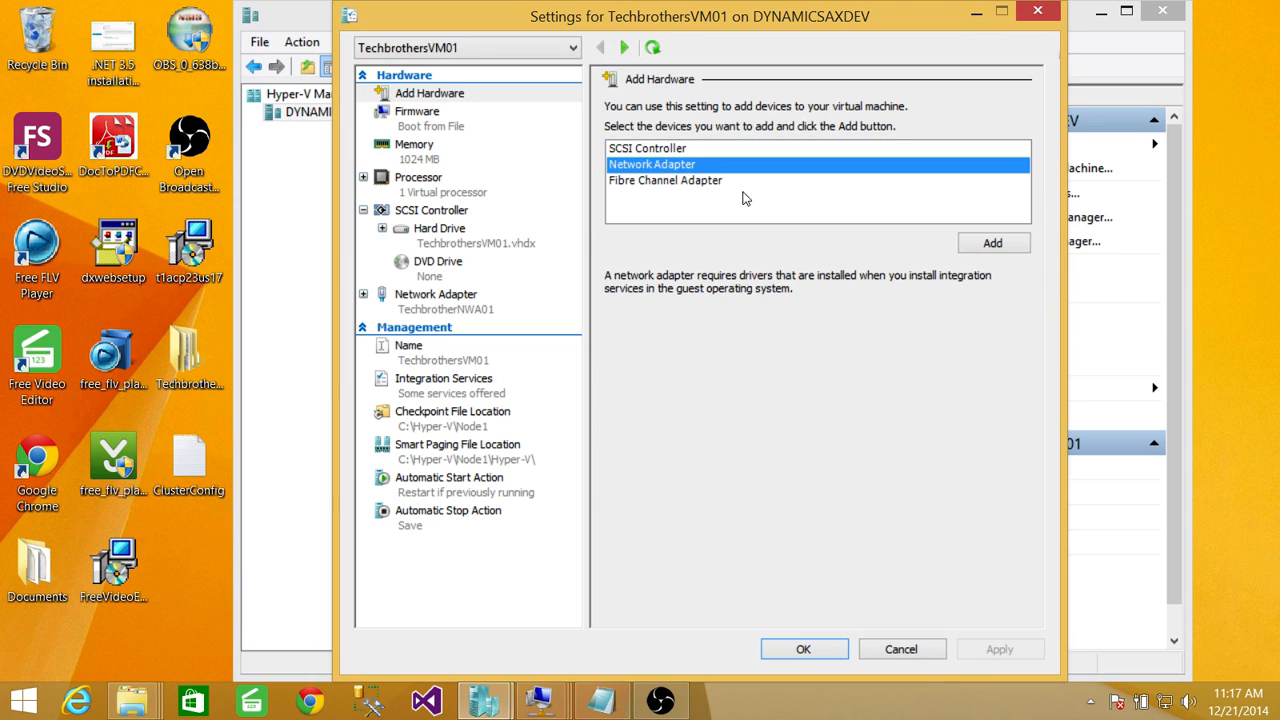
left_click(992, 244)
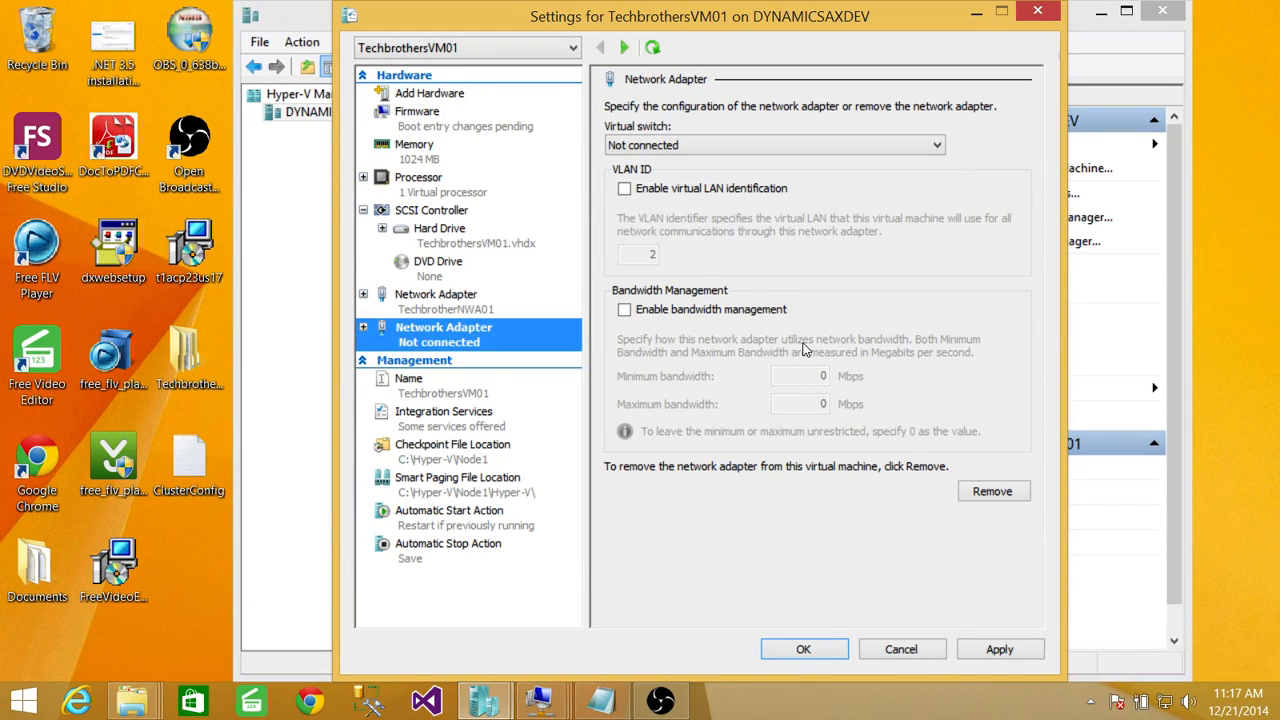
left_click(1000, 650)
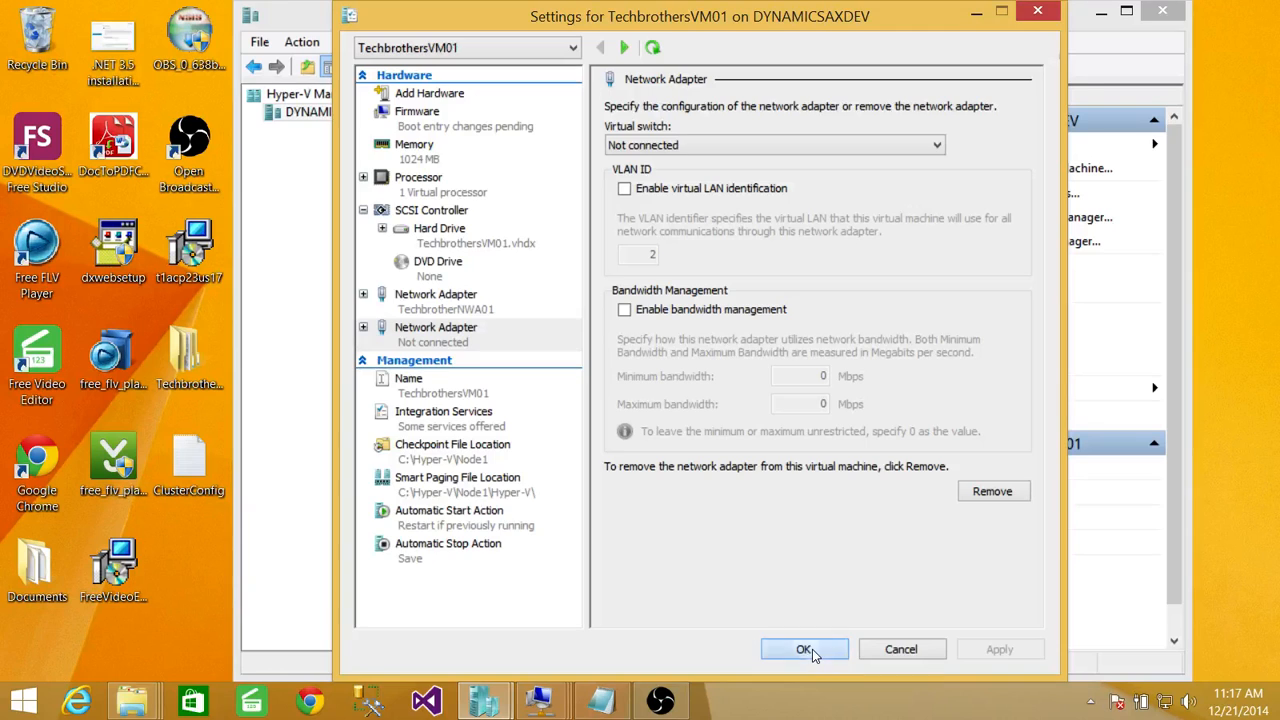
left_click(812, 649)
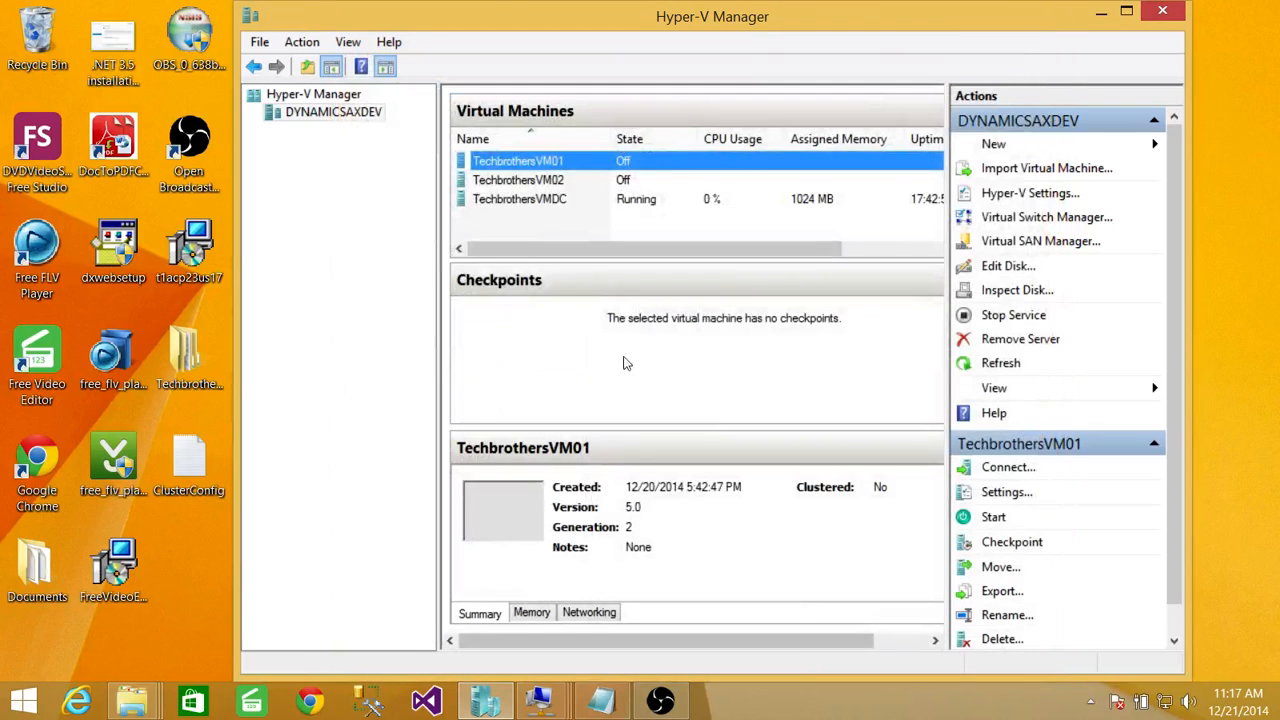
Add a new, unconnected network adapter to TechbrothersVM02 and save its settings.
left_click(548, 184)
right_click(550, 186)
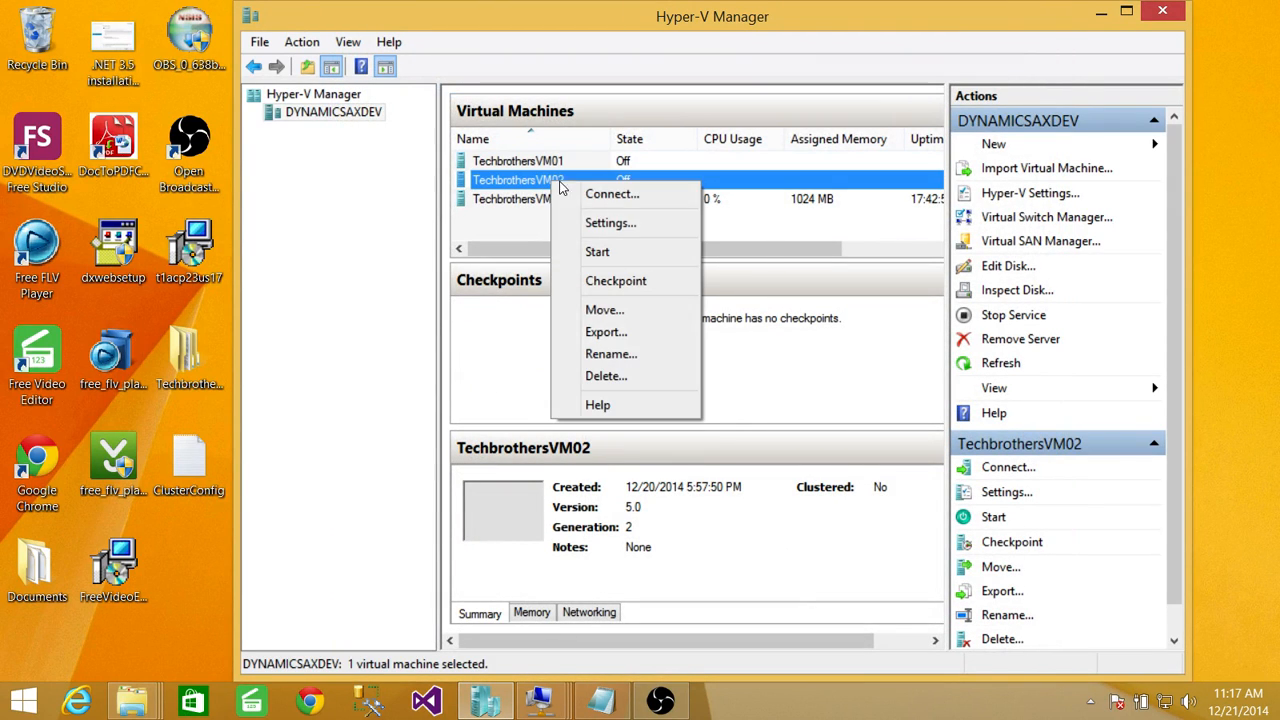
left_click(596, 221)
left_click(648, 166)
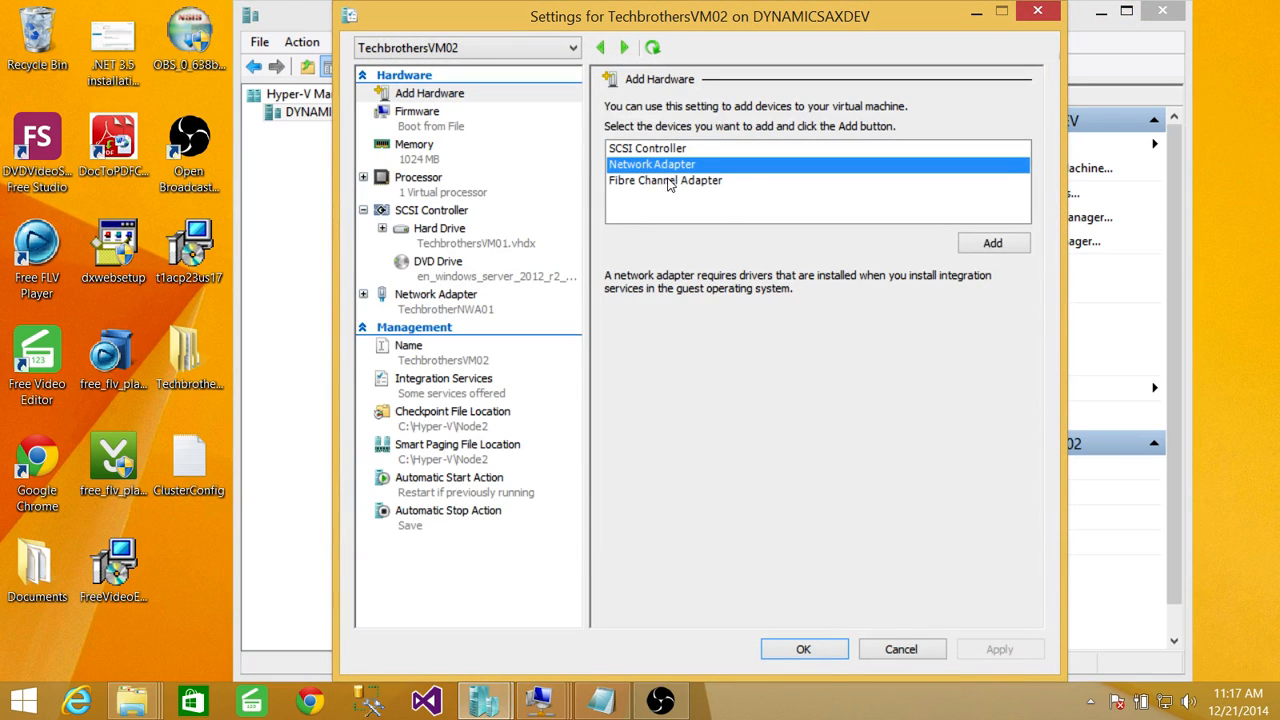
left_click(994, 247)
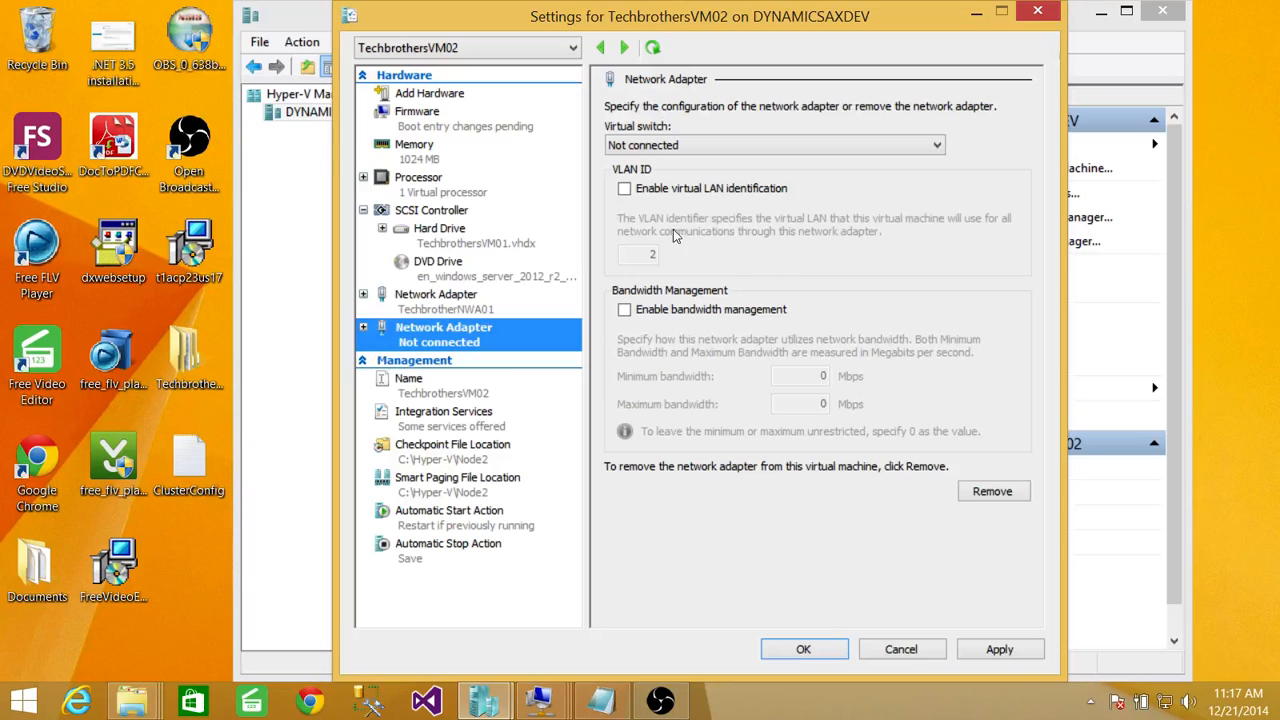
left_click(990, 648)
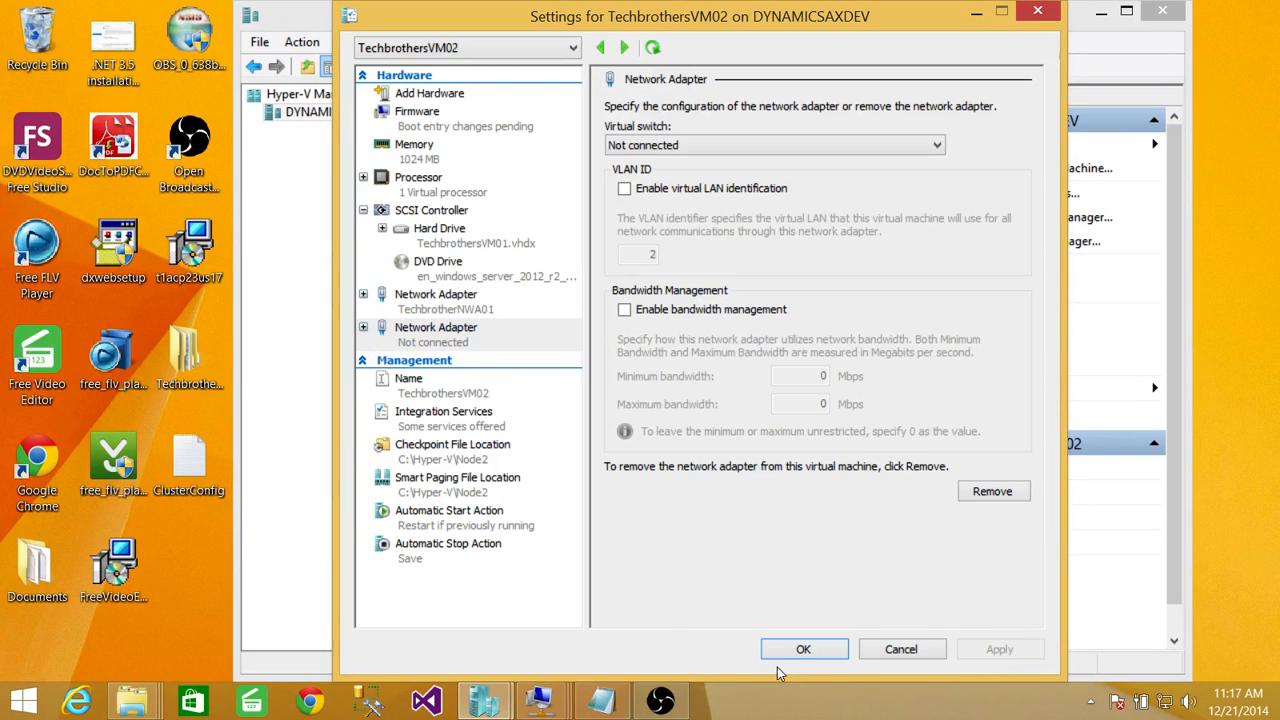
left_click(800, 650)
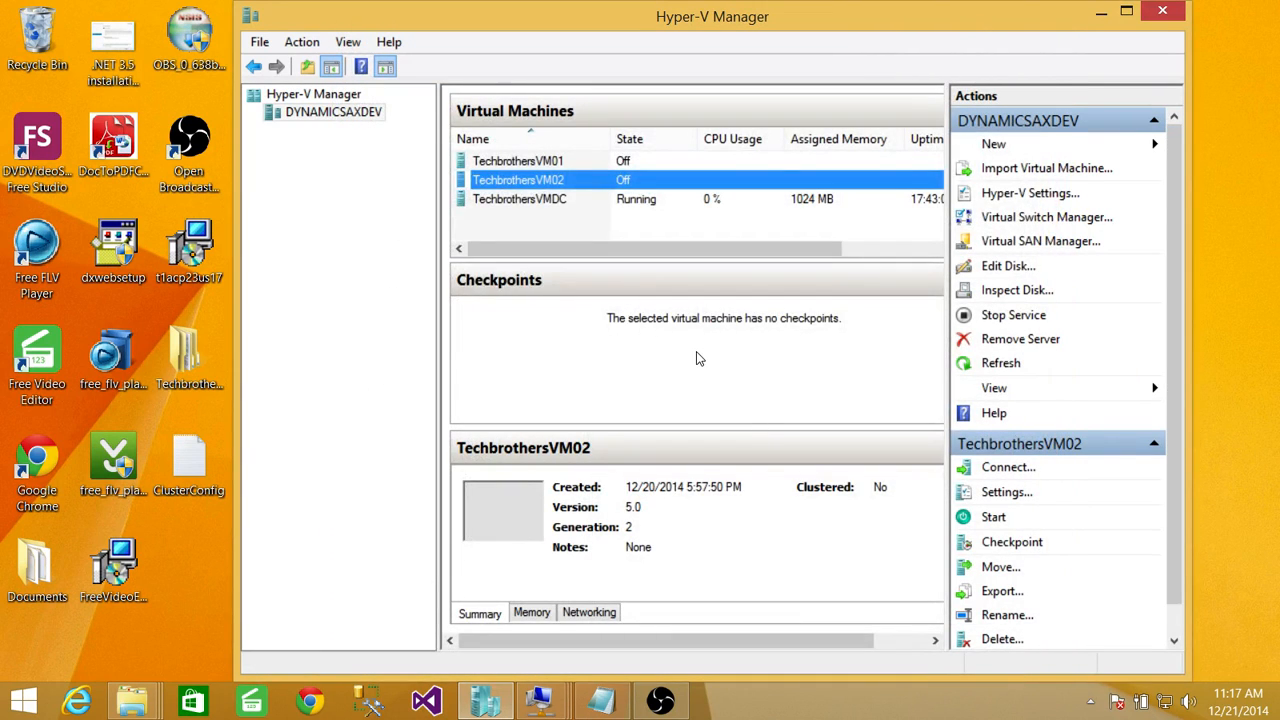
Start both TechbrothersVM02 and TechbrothersVM01 from Hyper-V Manager.
right_click(581, 185)
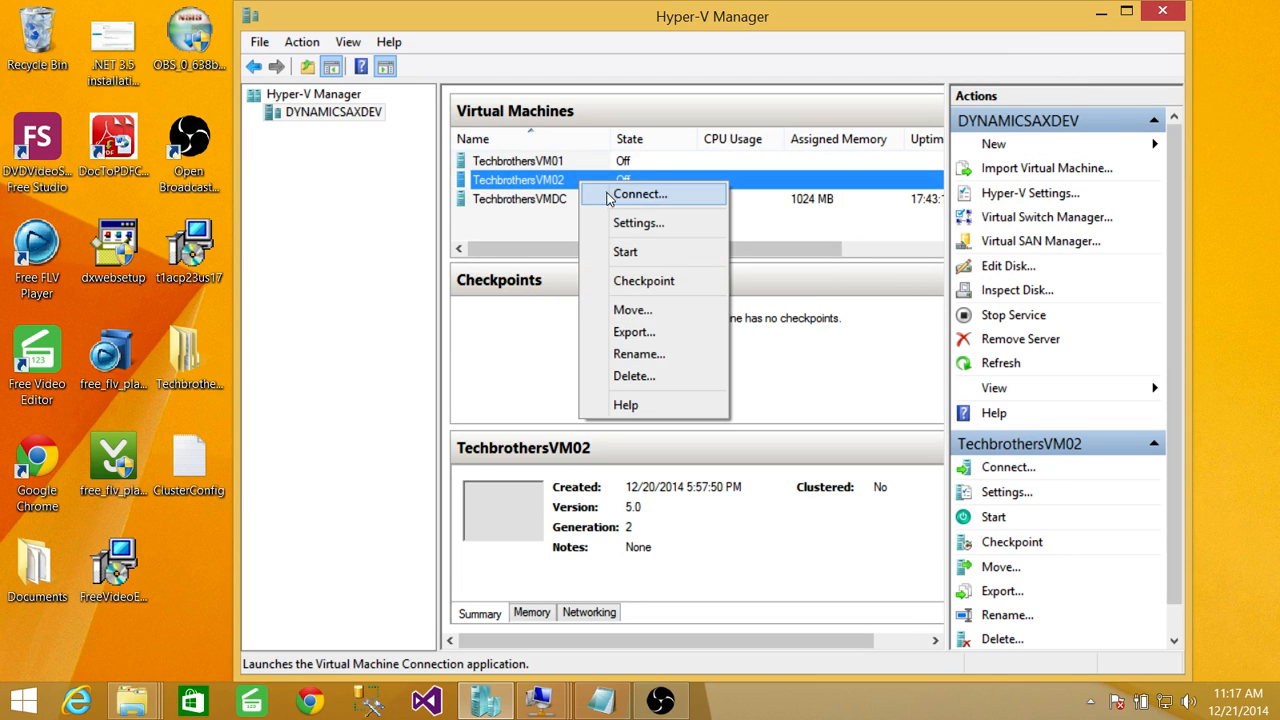
left_click(613, 256)
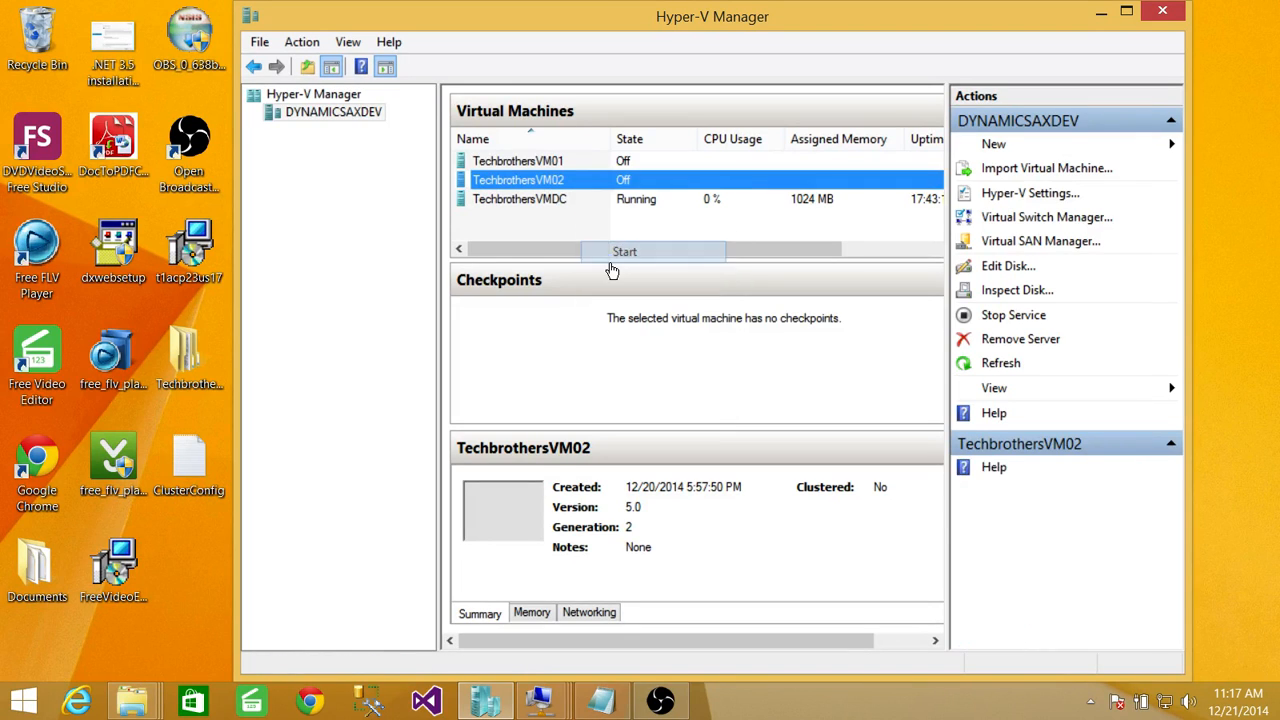
right_click(566, 162)
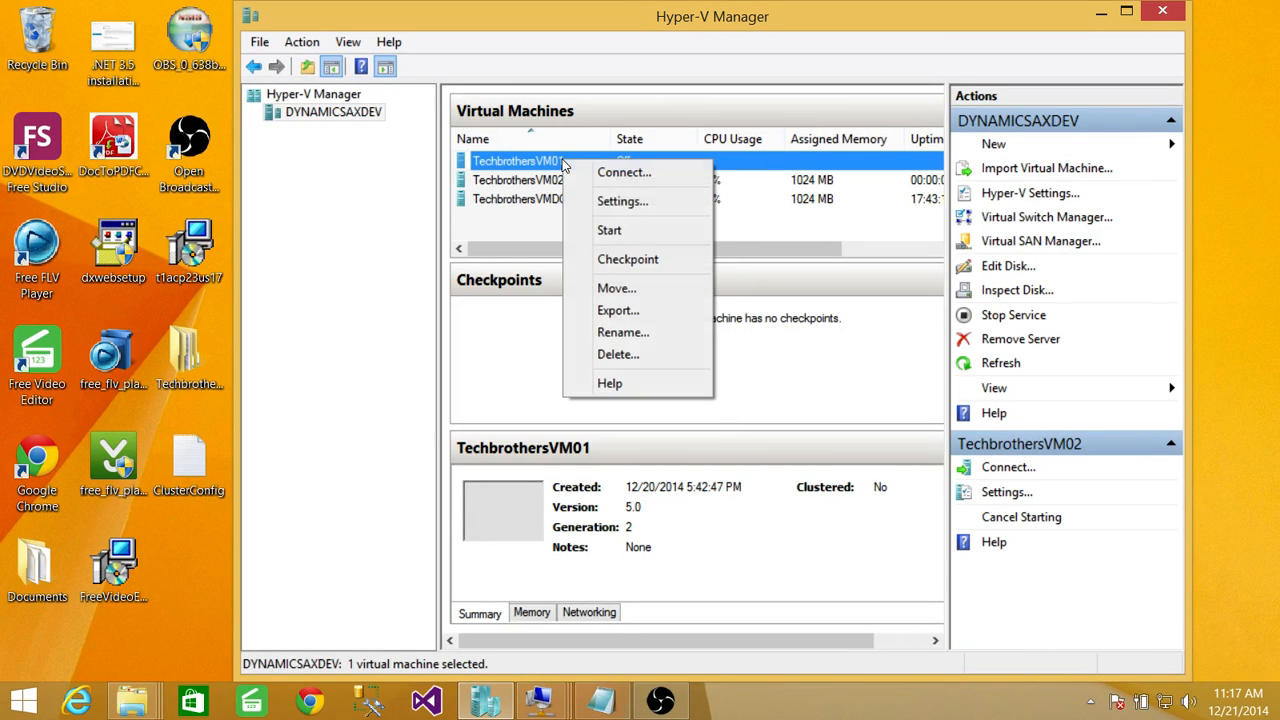
left_click(629, 233)
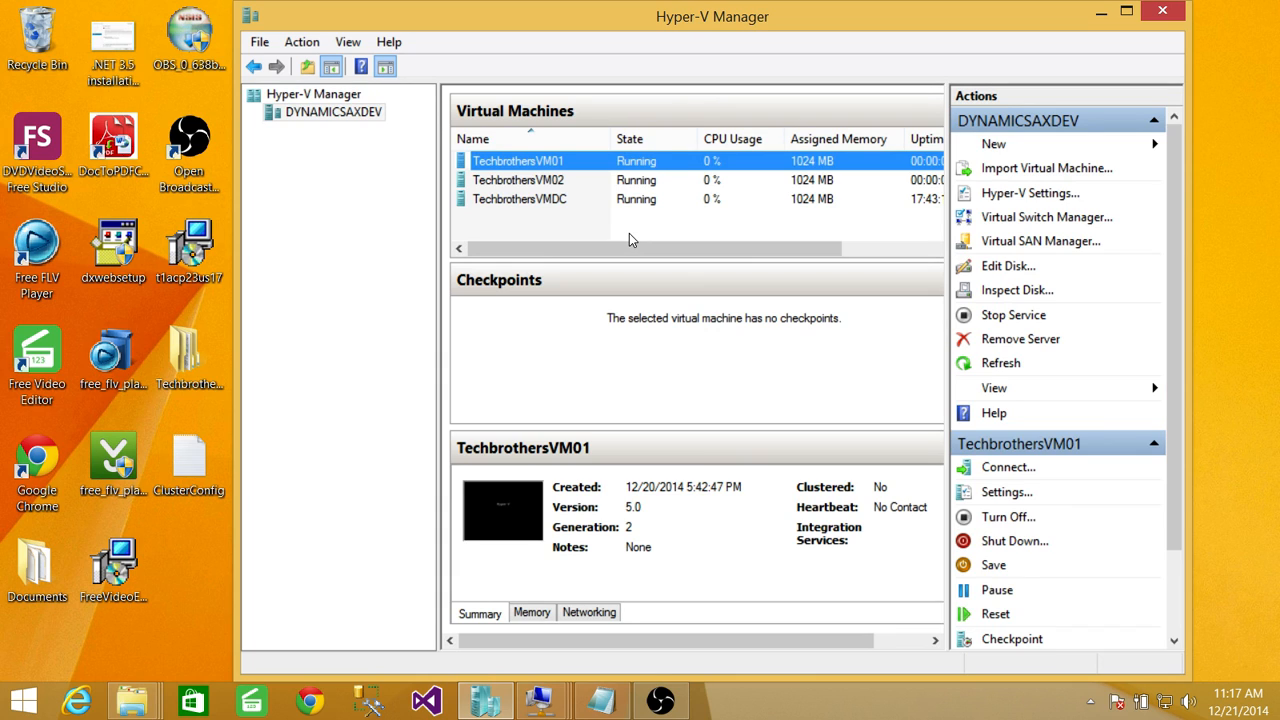
Connect to the TechbrothersVM01 console and reposition its window slightly.
right_click(563, 165)
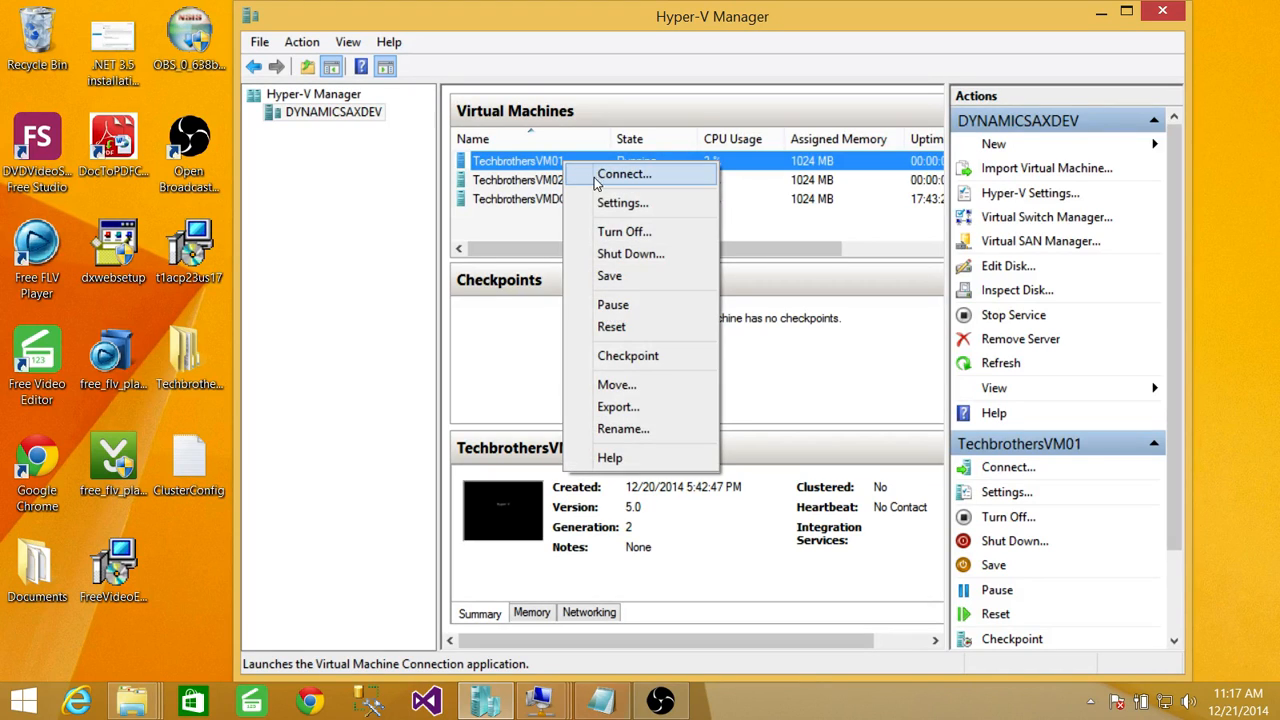
left_click(598, 175)
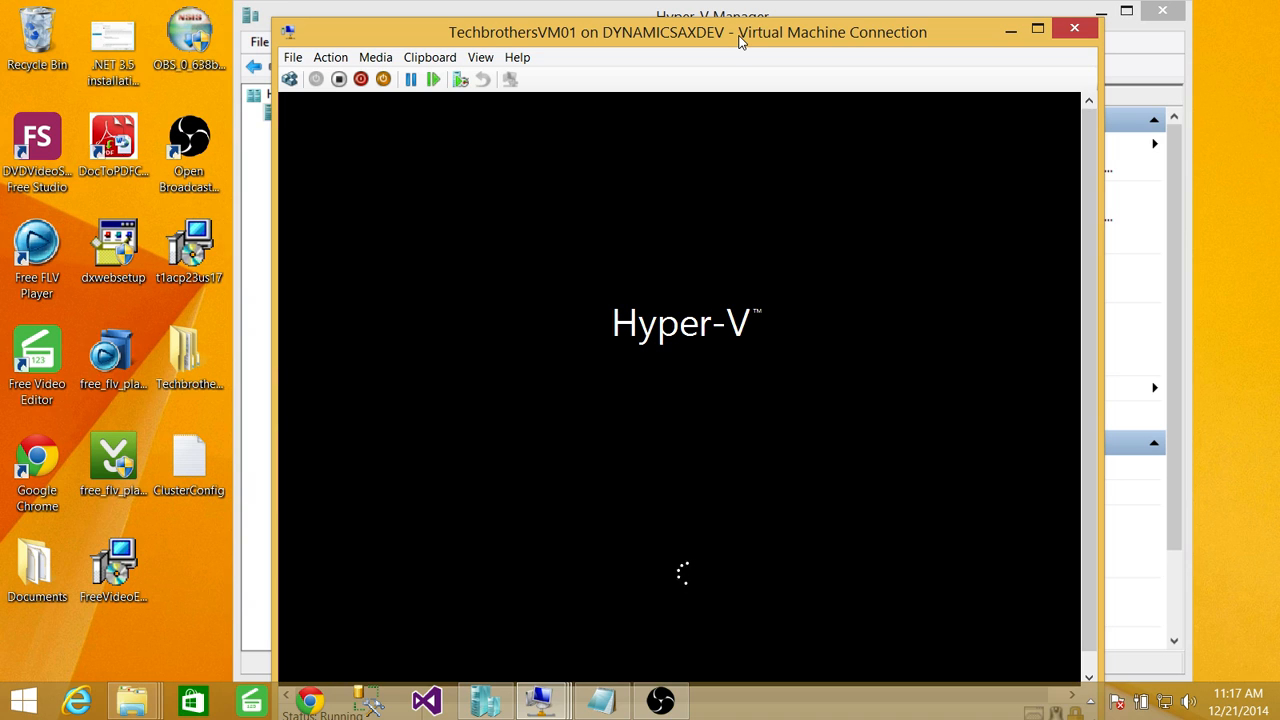
left_click_drag(657, 34, 650, 17)
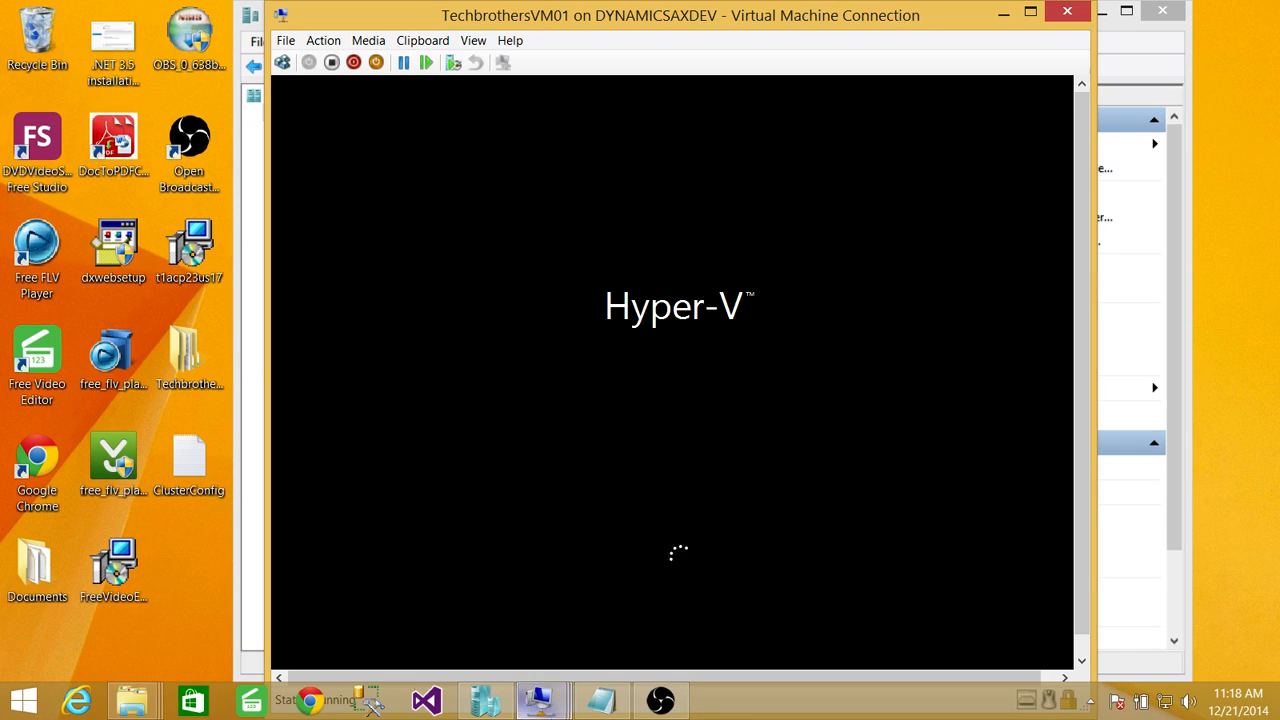
Edit the ClusterConfig Private NW lines so Node1 ends in 4 and Node2 in 5.
left_click(600, 700)
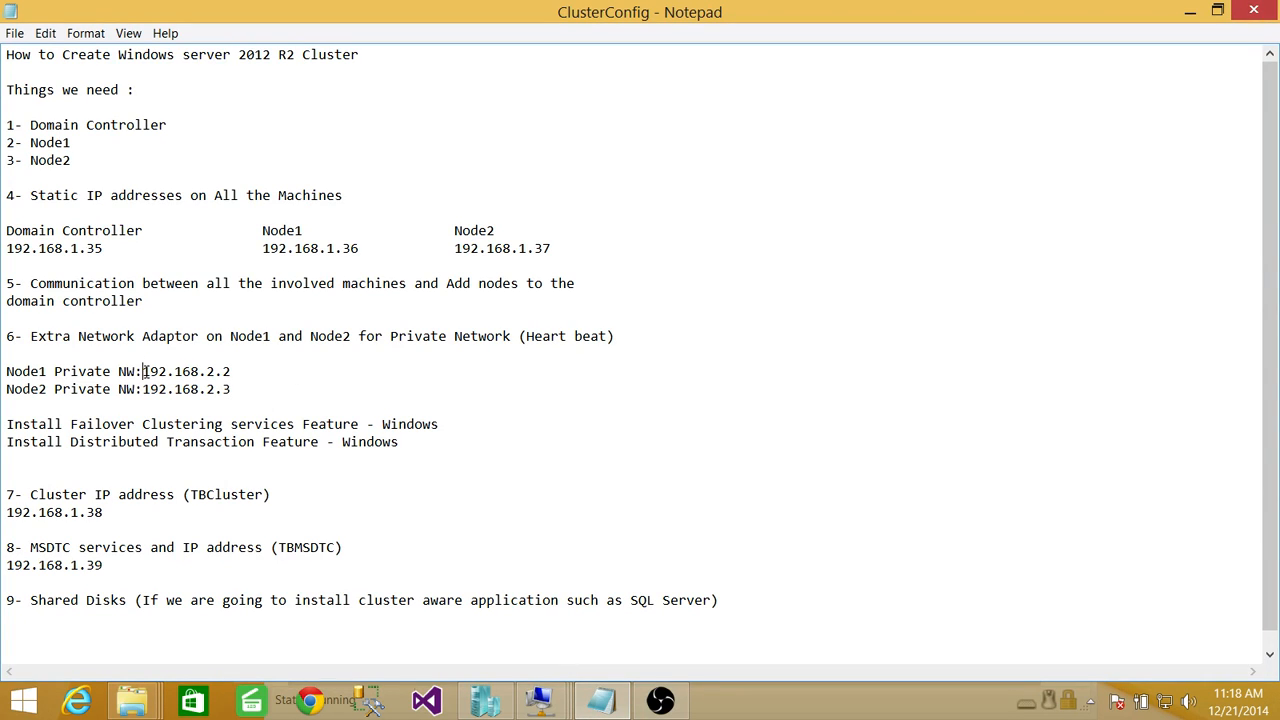
left_click_drag(142, 371, 232, 372)
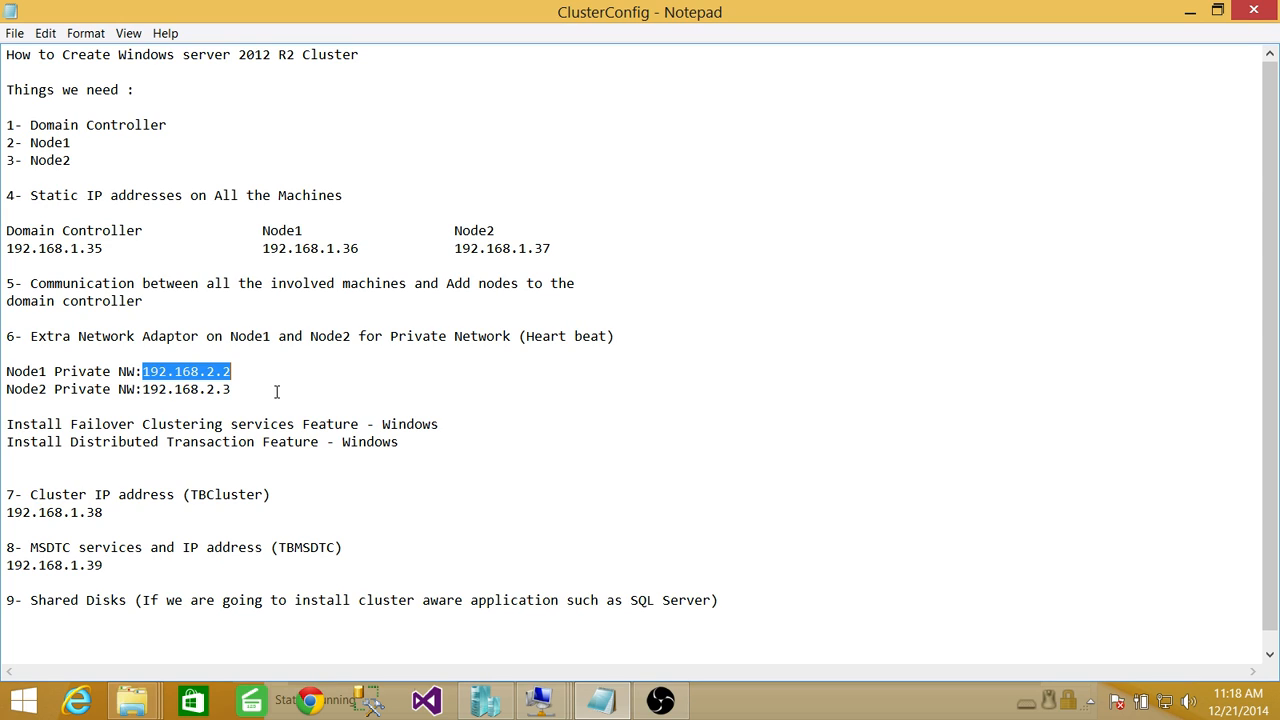
left_click(238, 371)
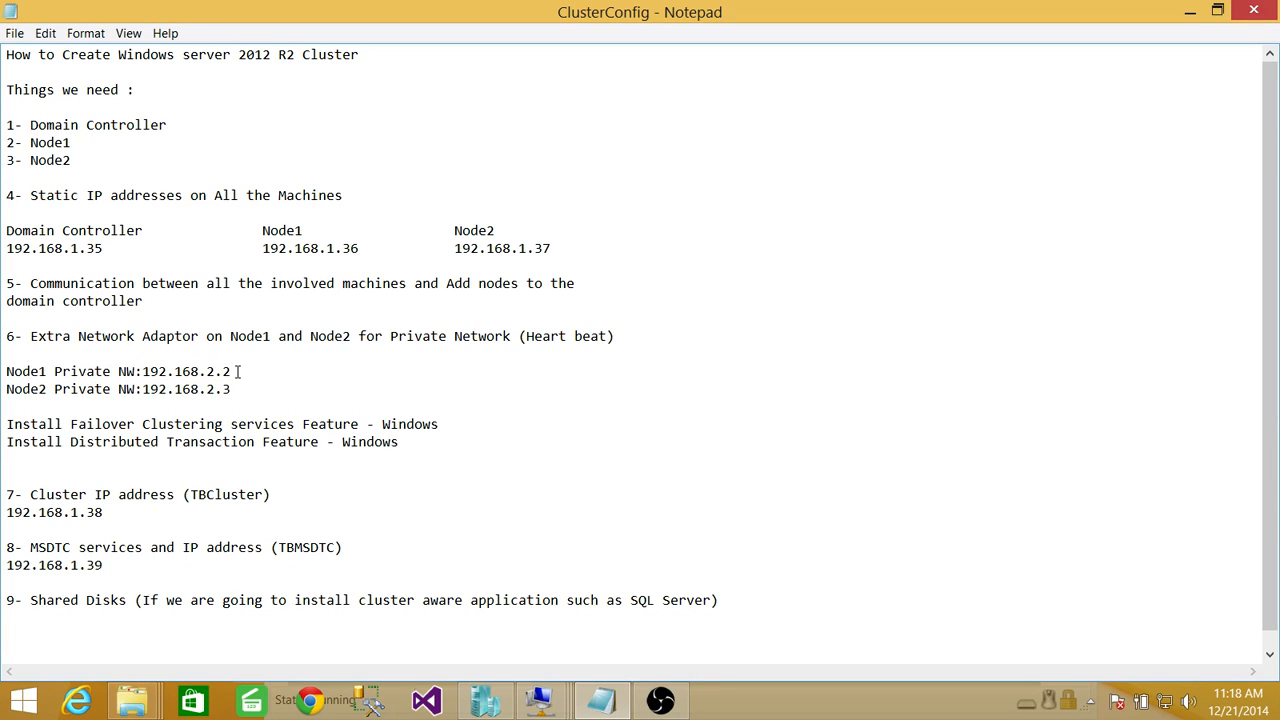
type("4")
left_click(240, 395)
type("5")
Minimize Notepad and switch to the TechbrothersVM02 console from the taskbar previews.
left_click(1190, 11)
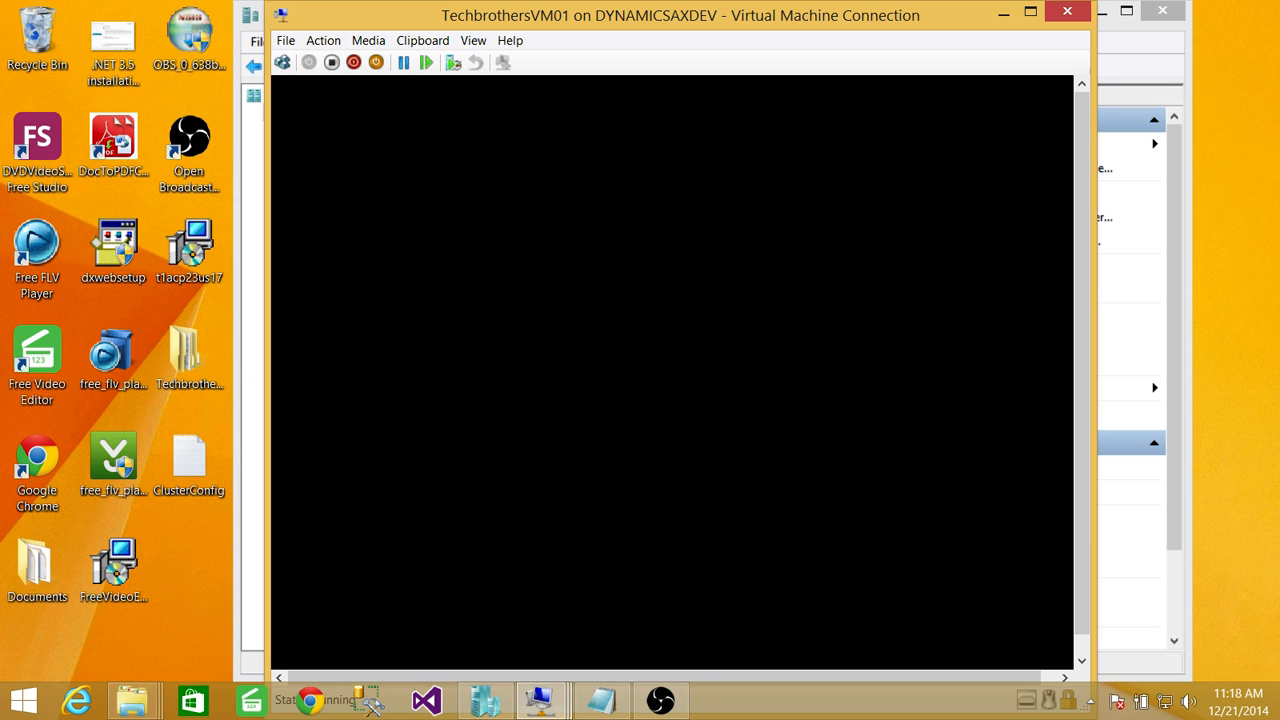
left_click(540, 700)
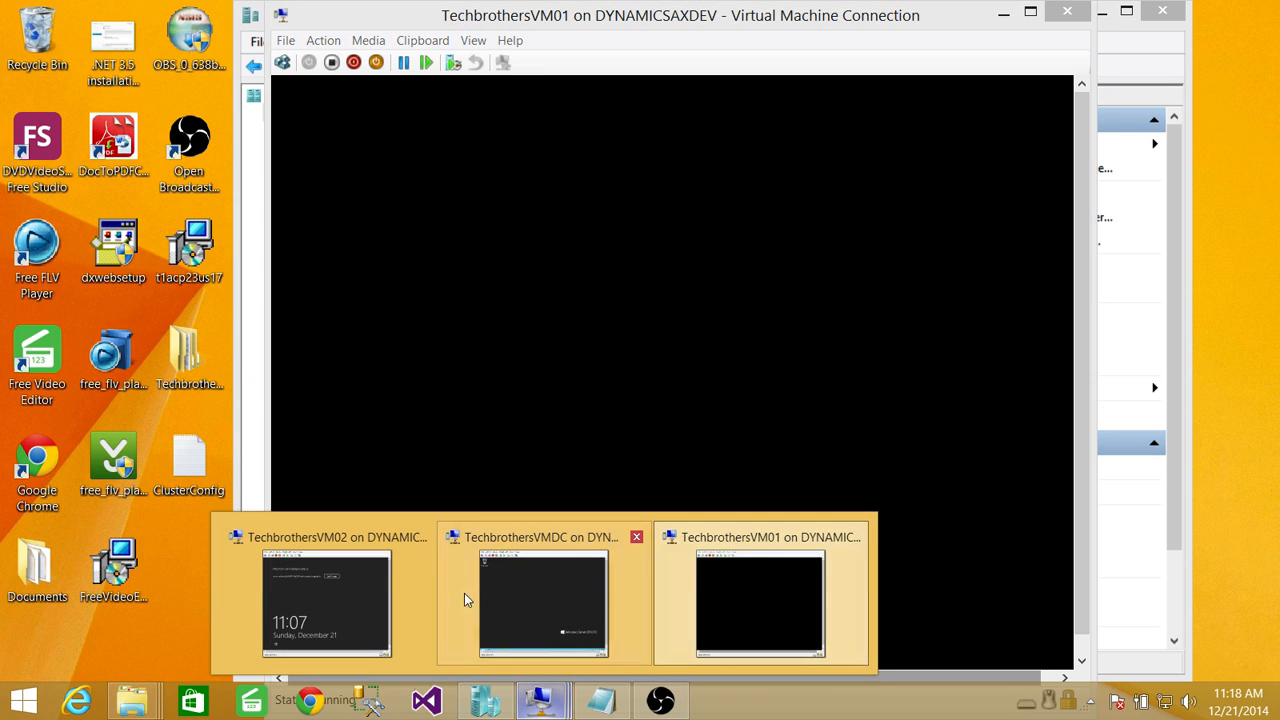
left_click(327, 600)
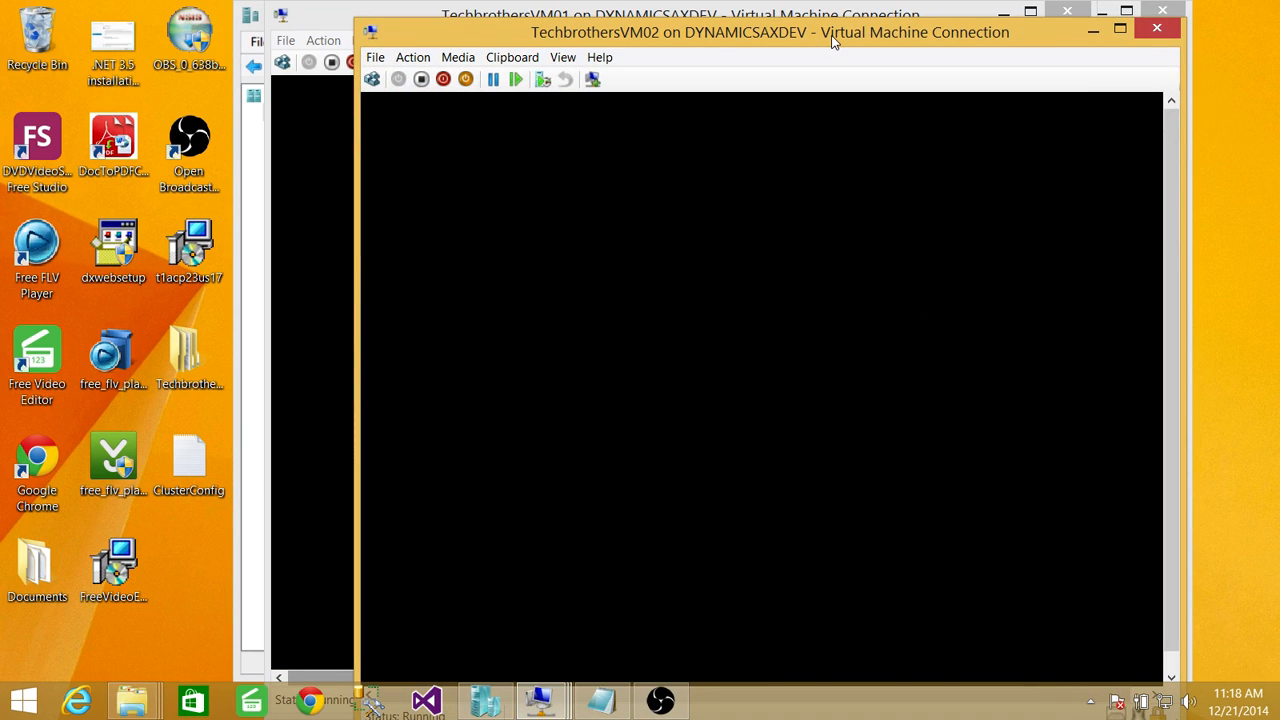
Sign in to TechbrothersVM02 via Ctrl+Alt+Delete with the cluster admin password, then bring VM01 forward.
left_click_drag(831, 40, 818, 94)
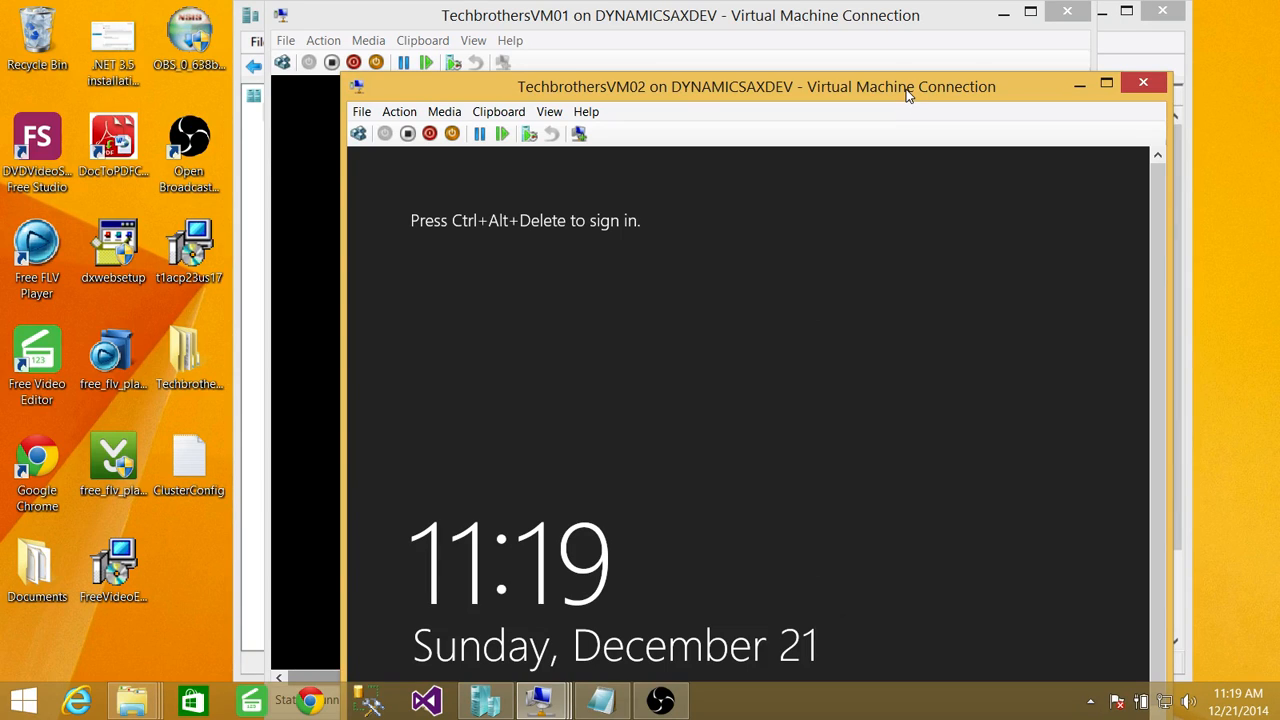
left_click_drag(907, 93, 940, 38)
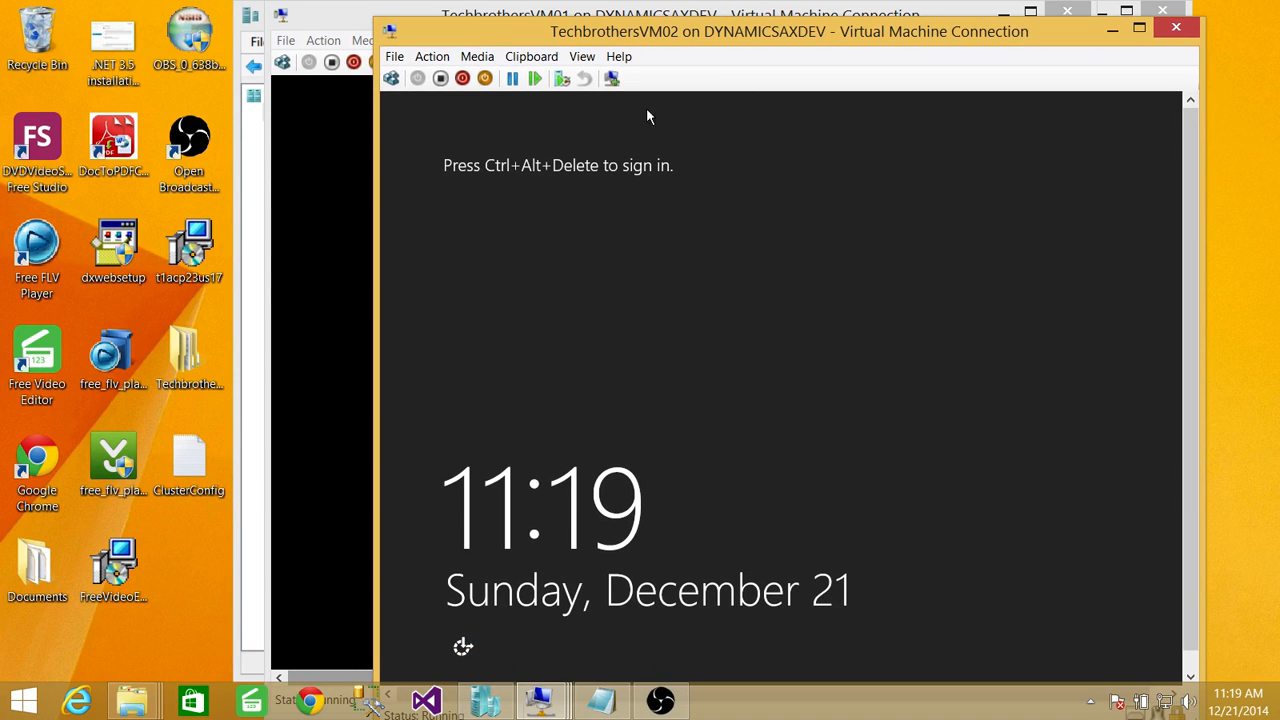
left_click(391, 78)
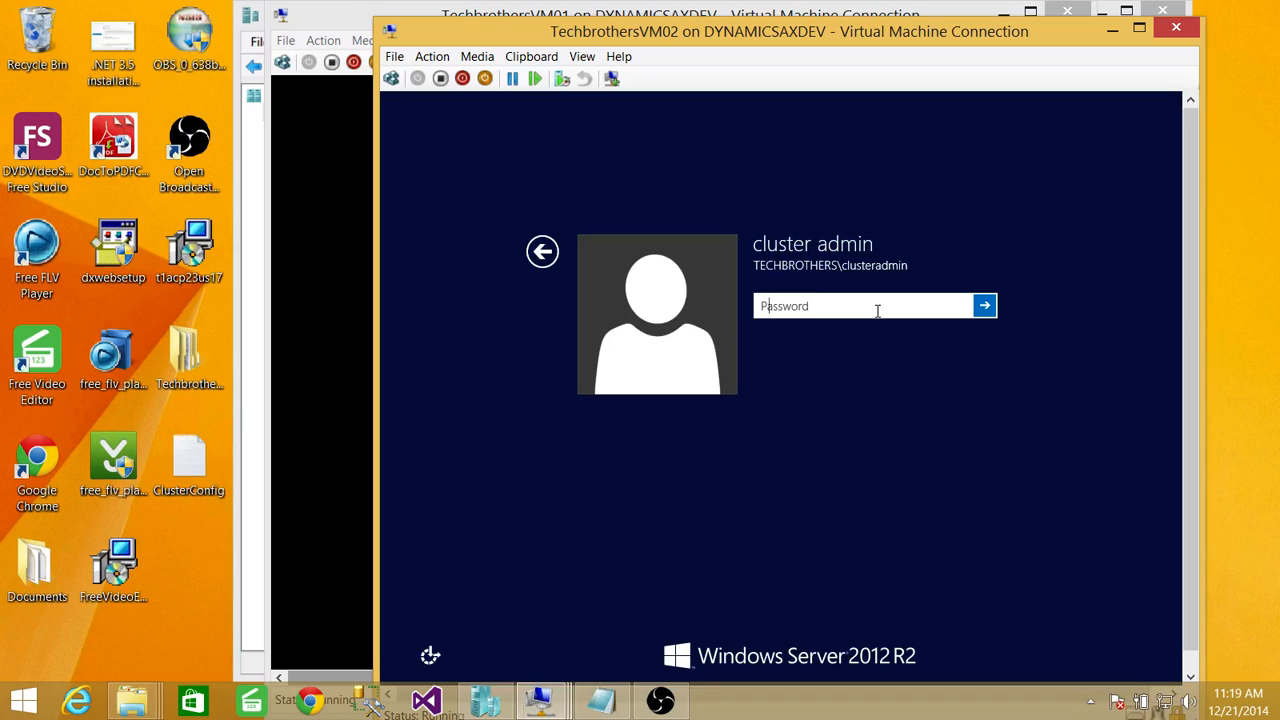
type("••••••••")
key("Return")
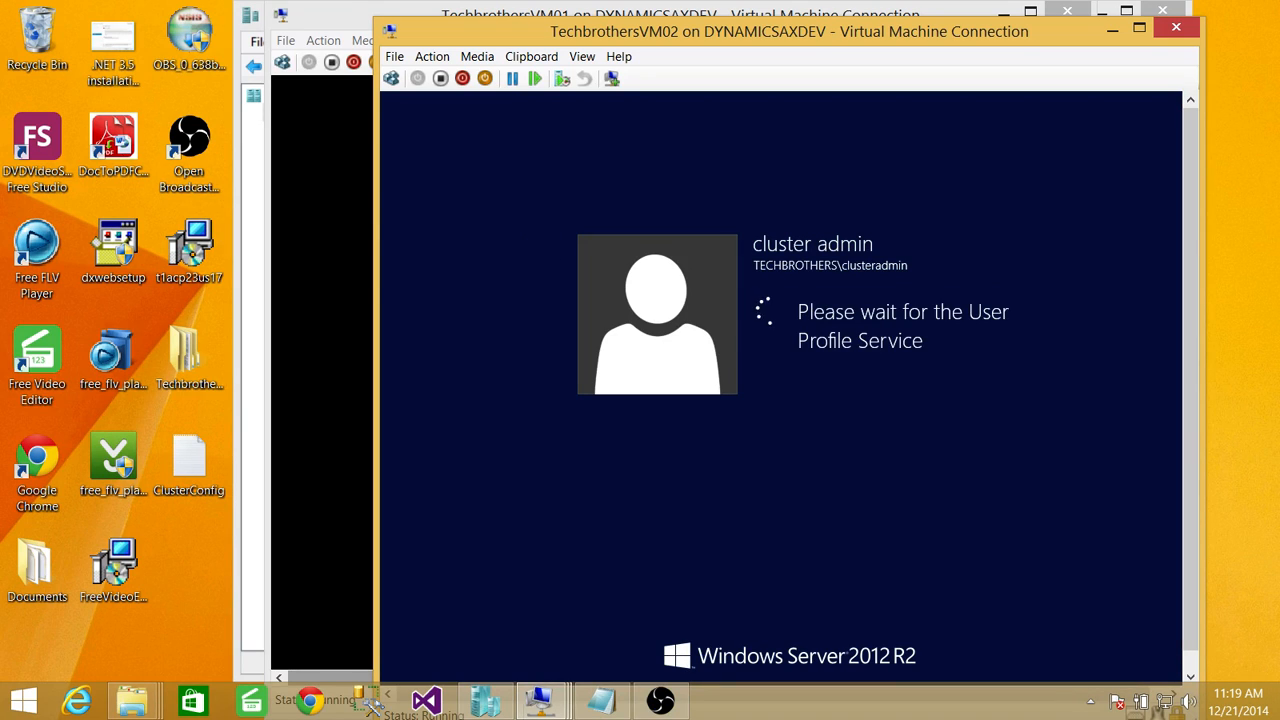
left_click(316, 19)
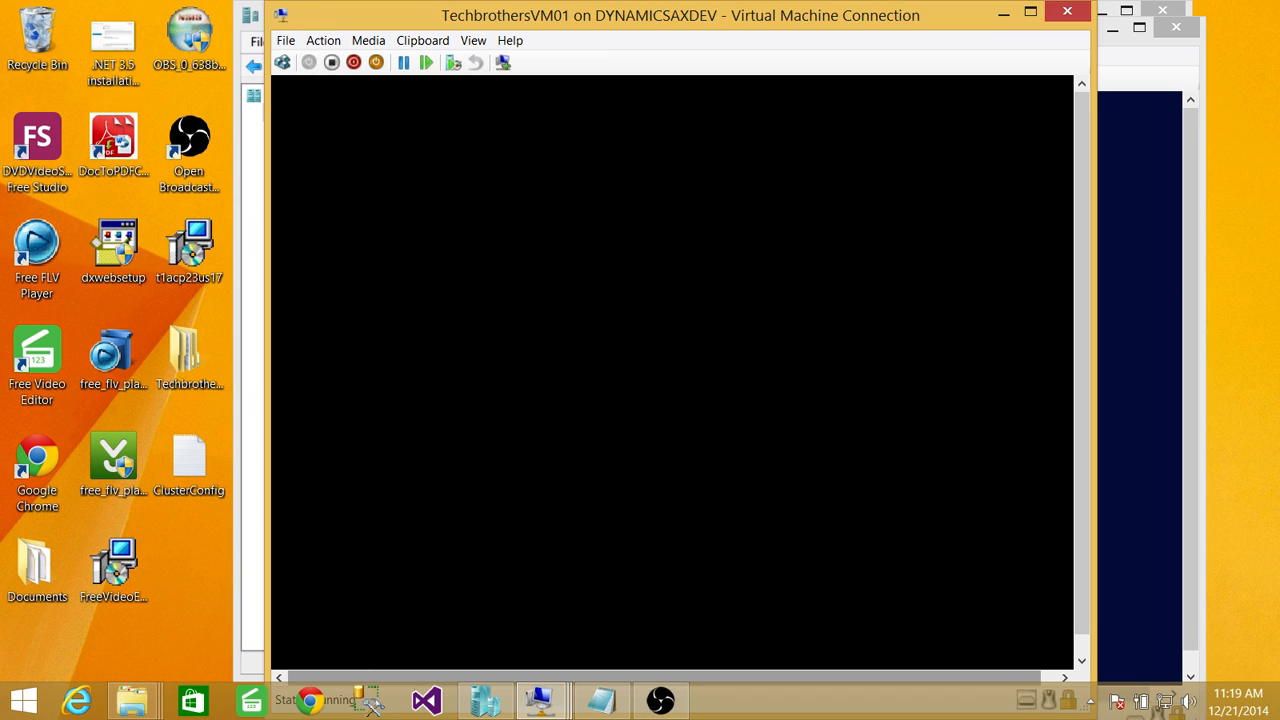
Switch to the TechbrothersVM02 console, enter a Shutdown Event Tracker comment and confirm with OK.
mouse_move(560, 703)
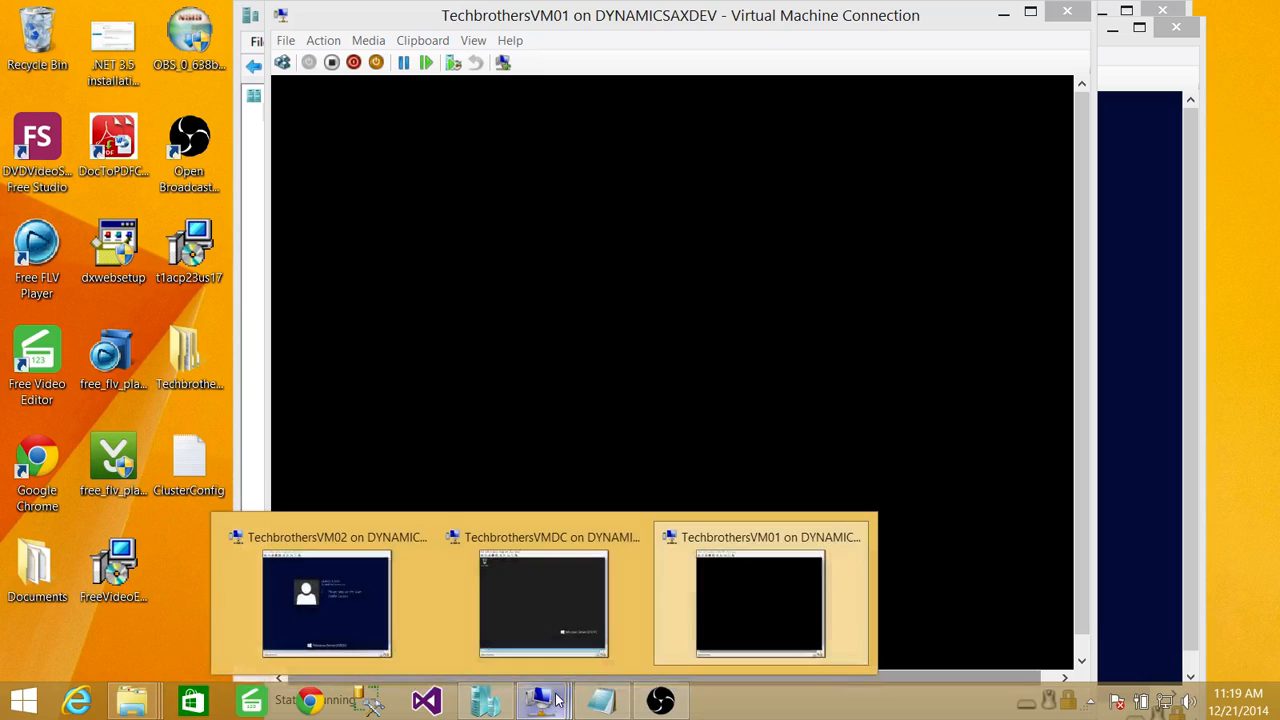
left_click(371, 565)
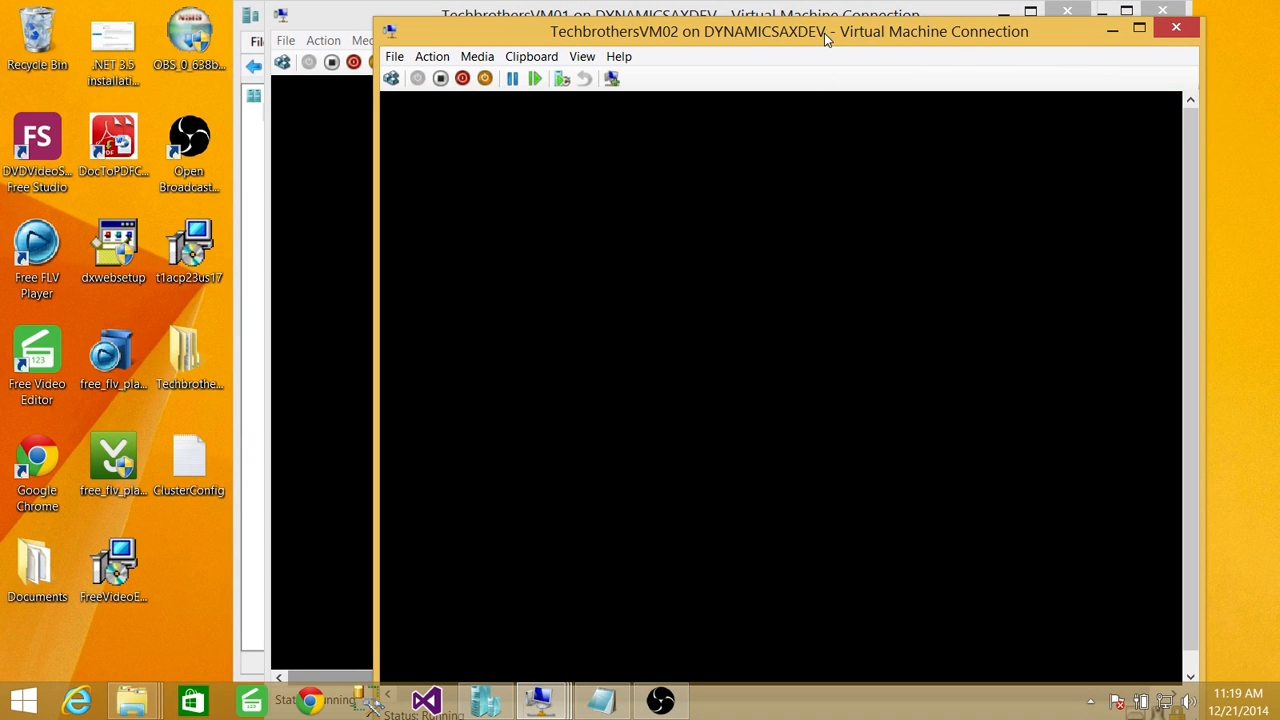
left_click_drag(824, 33, 452, 14)
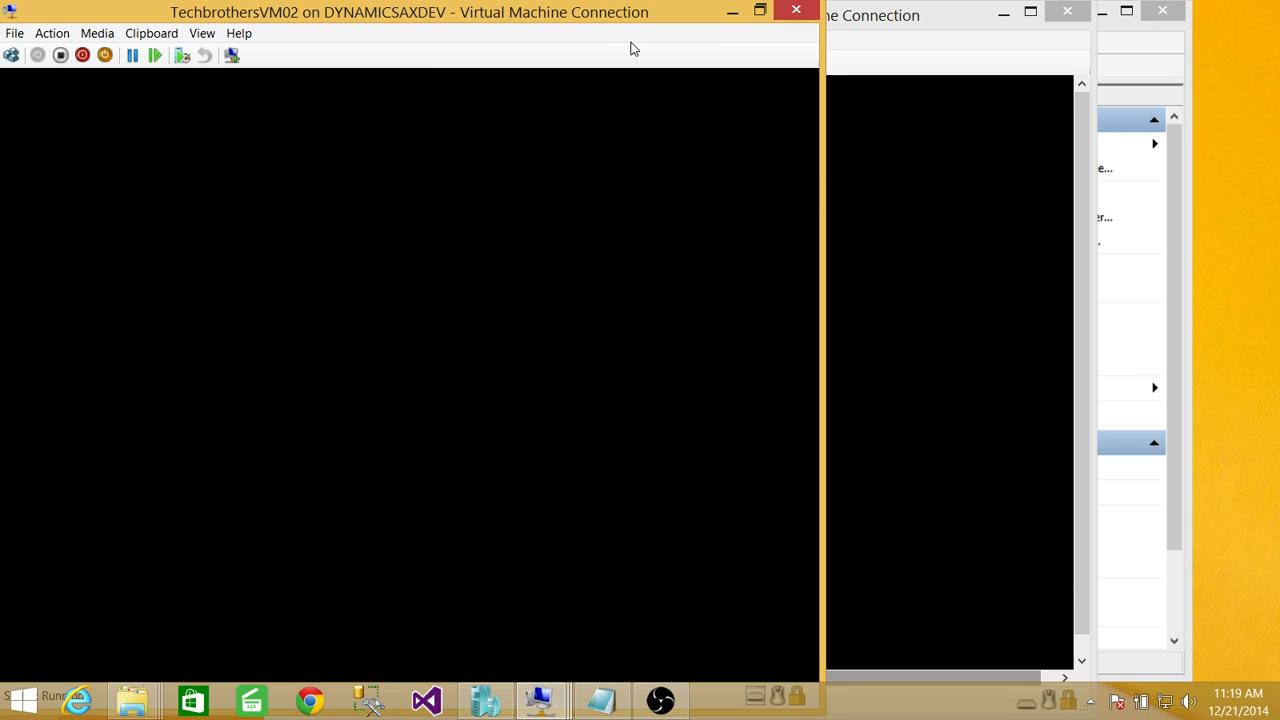
left_click_drag(614, 12, 914, 25)
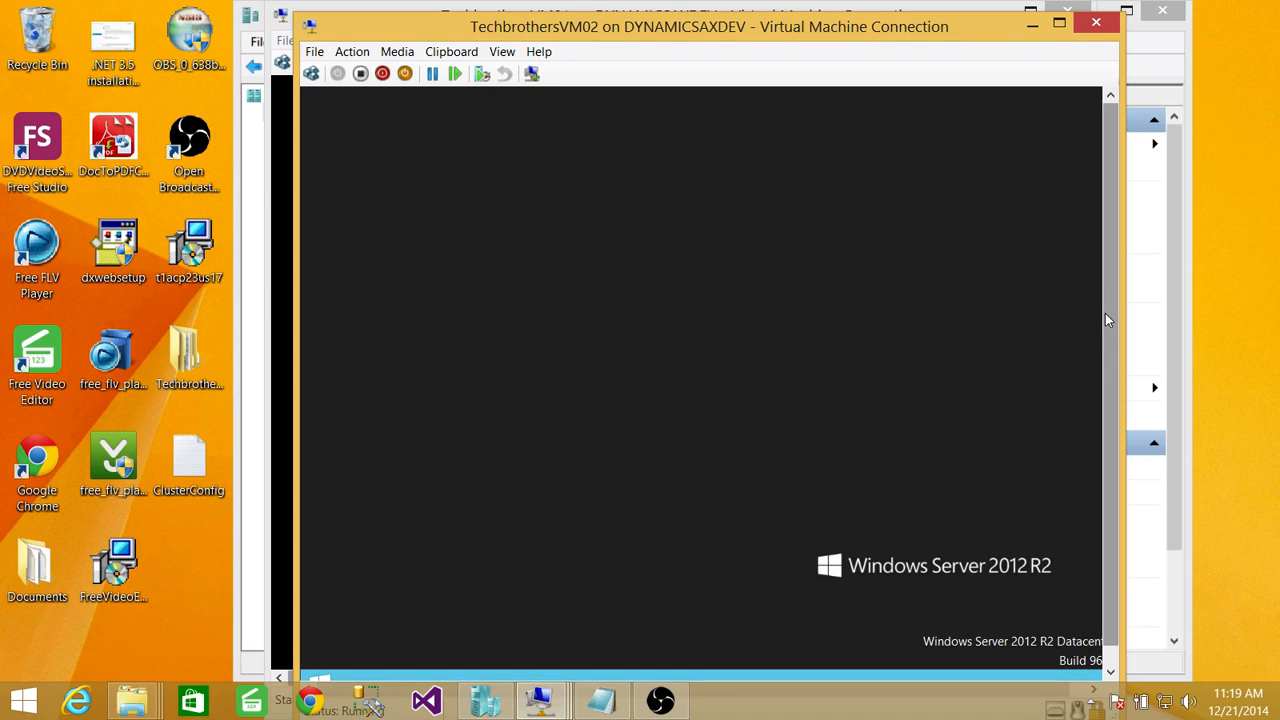
left_click_drag(1109, 297, 1109, 451)
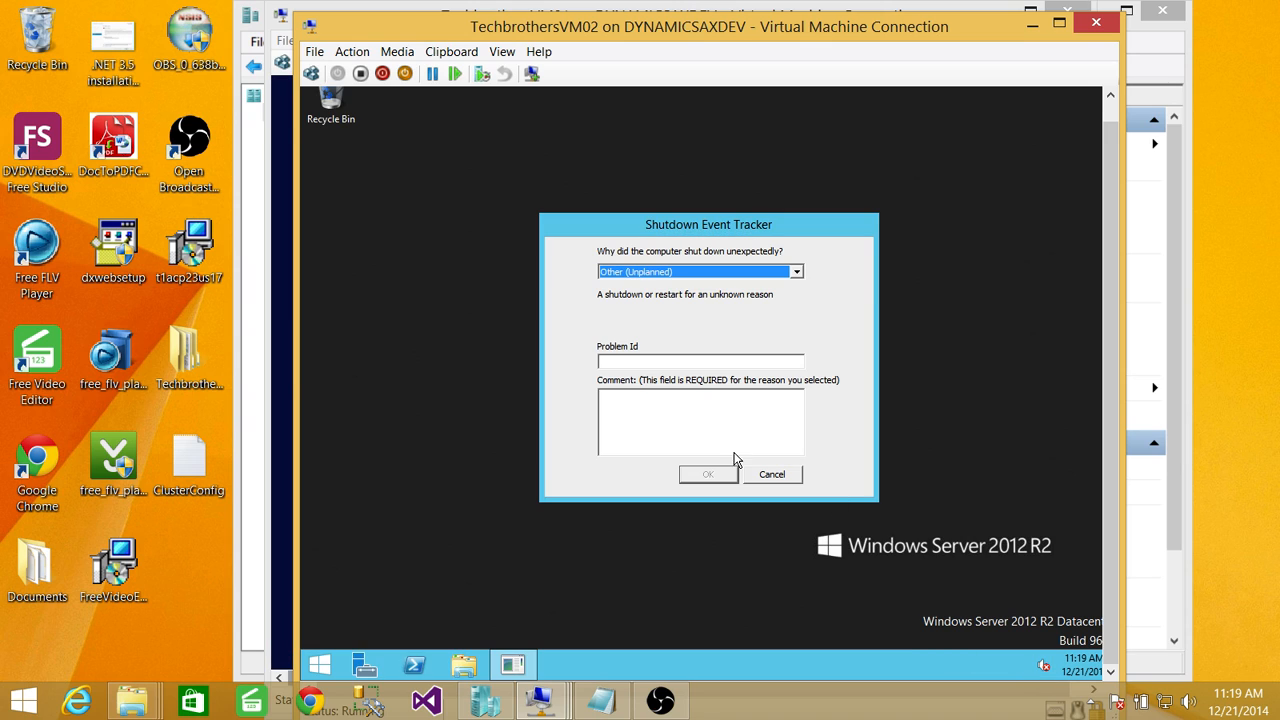
left_click(726, 424)
type("ns")
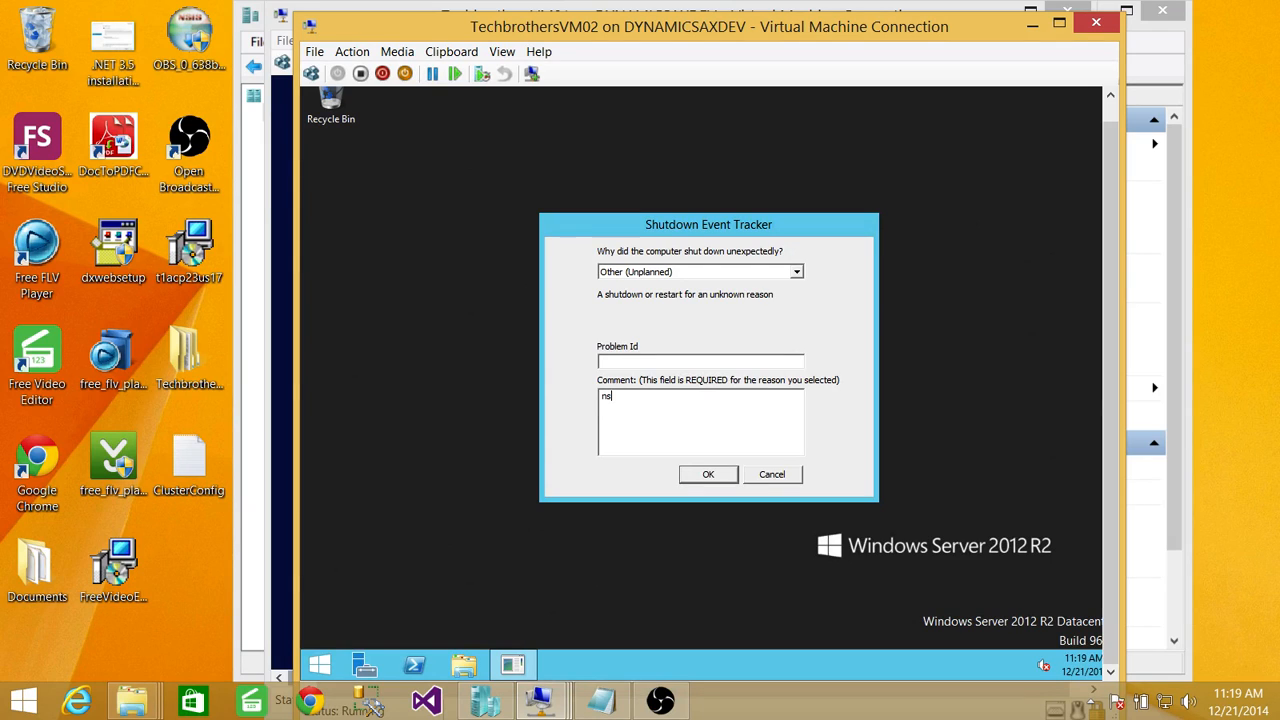
left_click(710, 472)
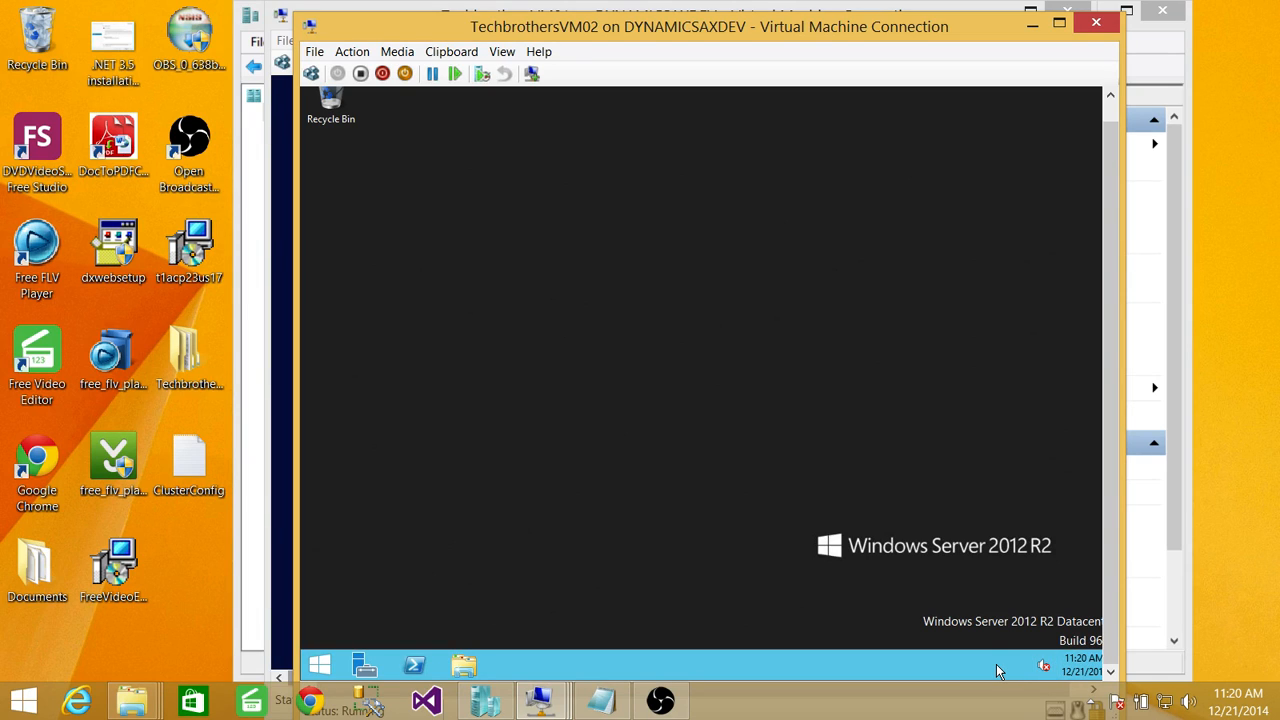
Clear the wrong-password error, sign in to TechbrothersVM01 as cluster admin, and minimize its console.
left_click(287, 243)
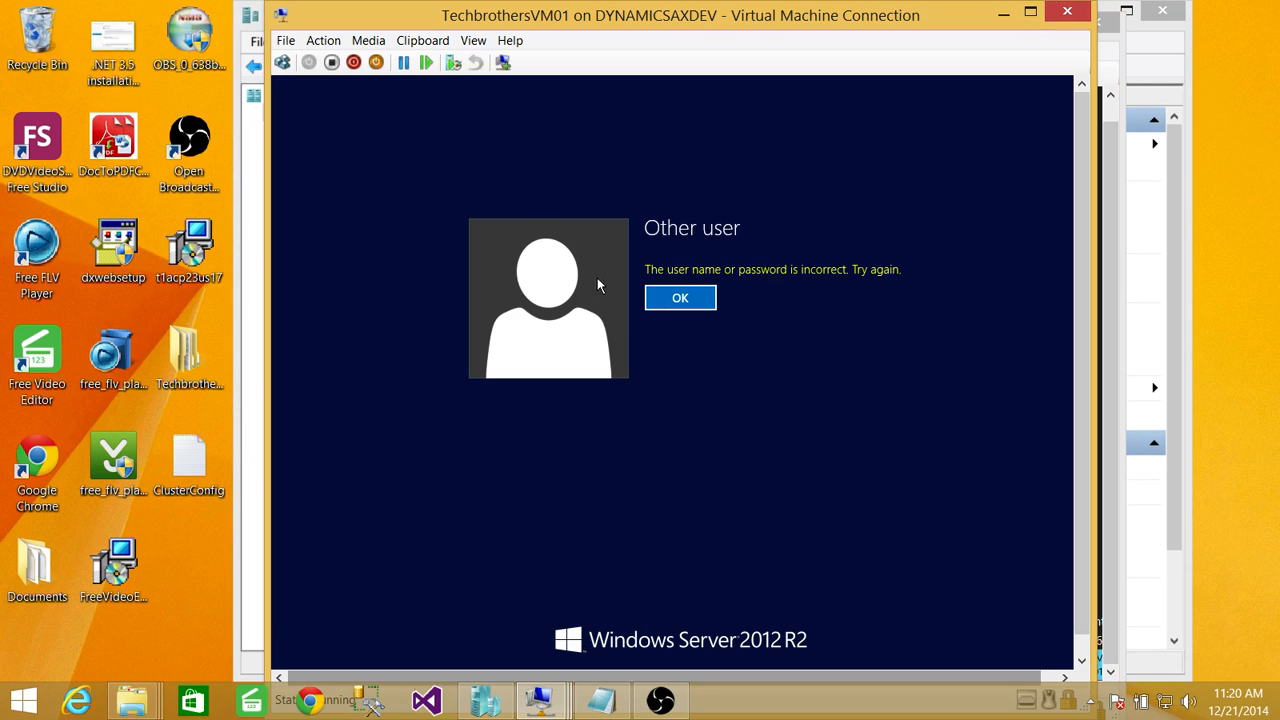
left_click(680, 297)
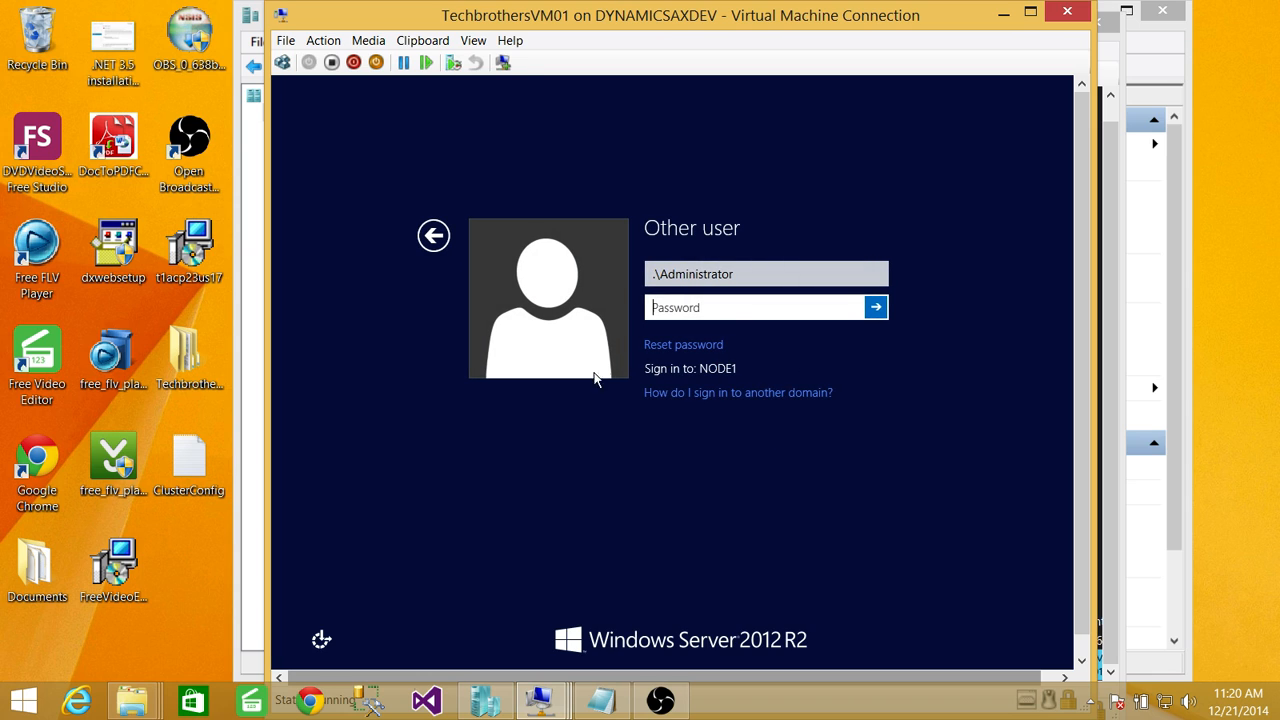
left_click(433, 236)
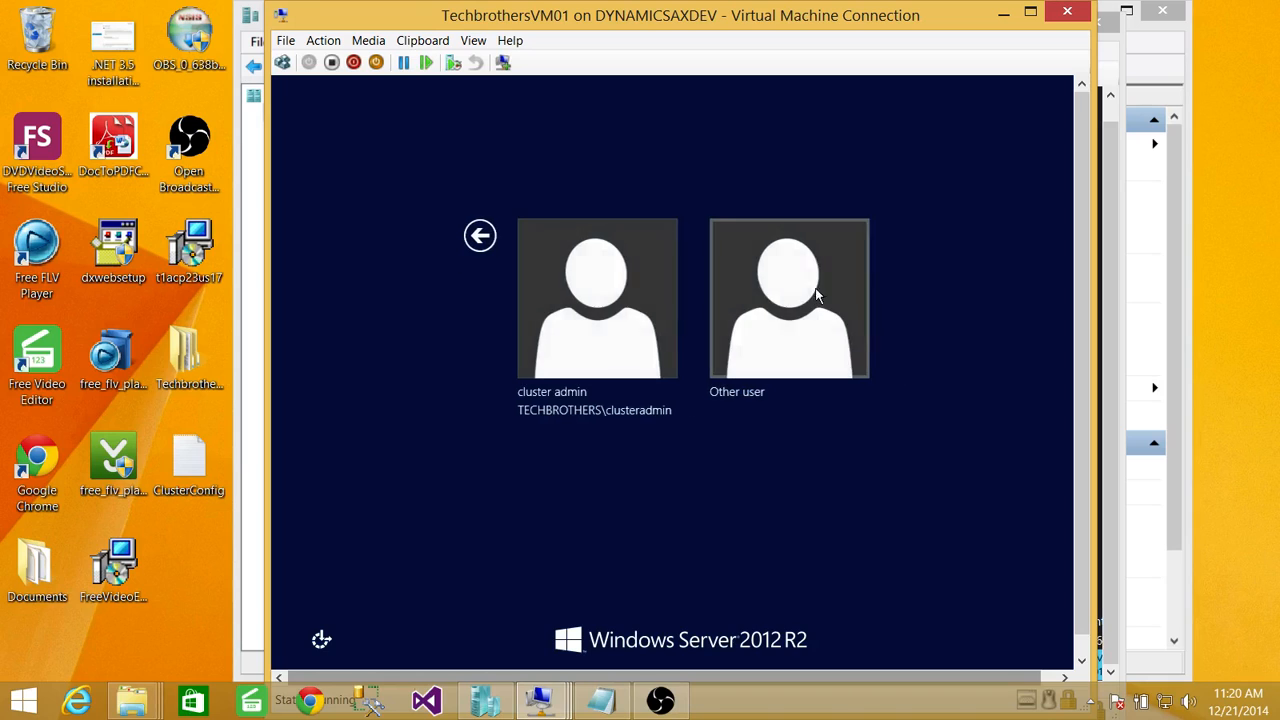
left_click(629, 285)
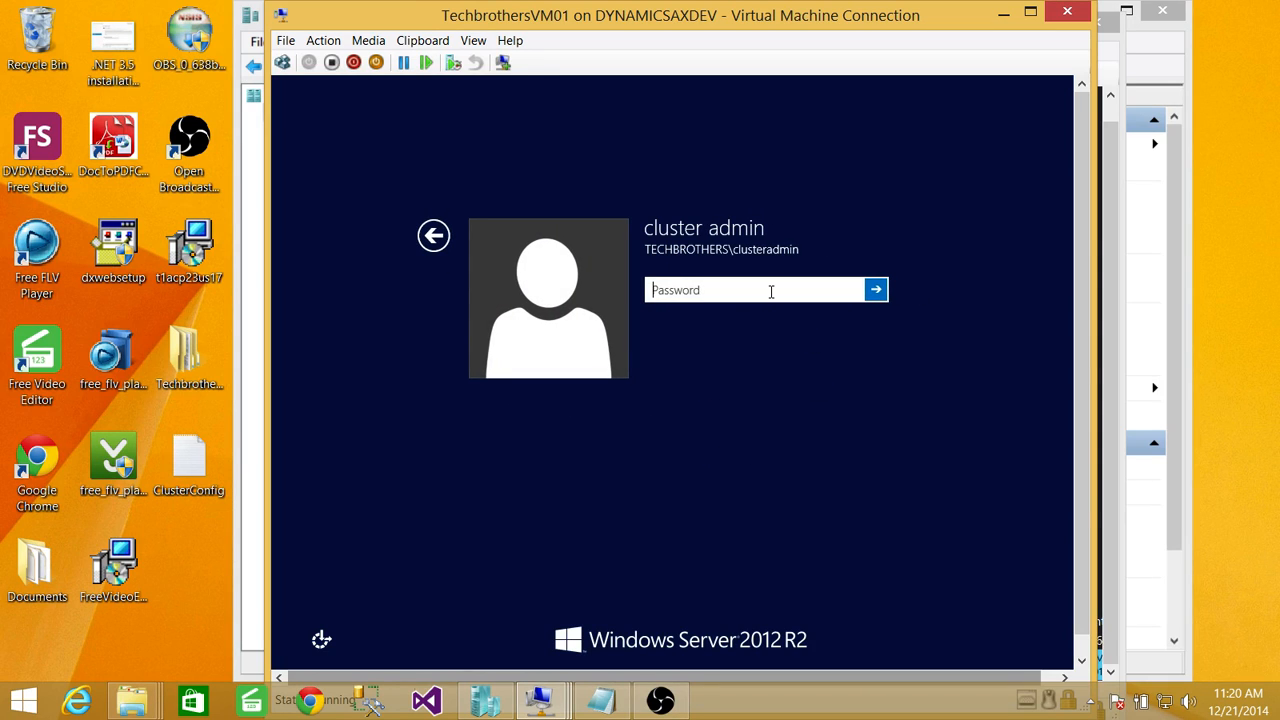
type("P")
key("Return")
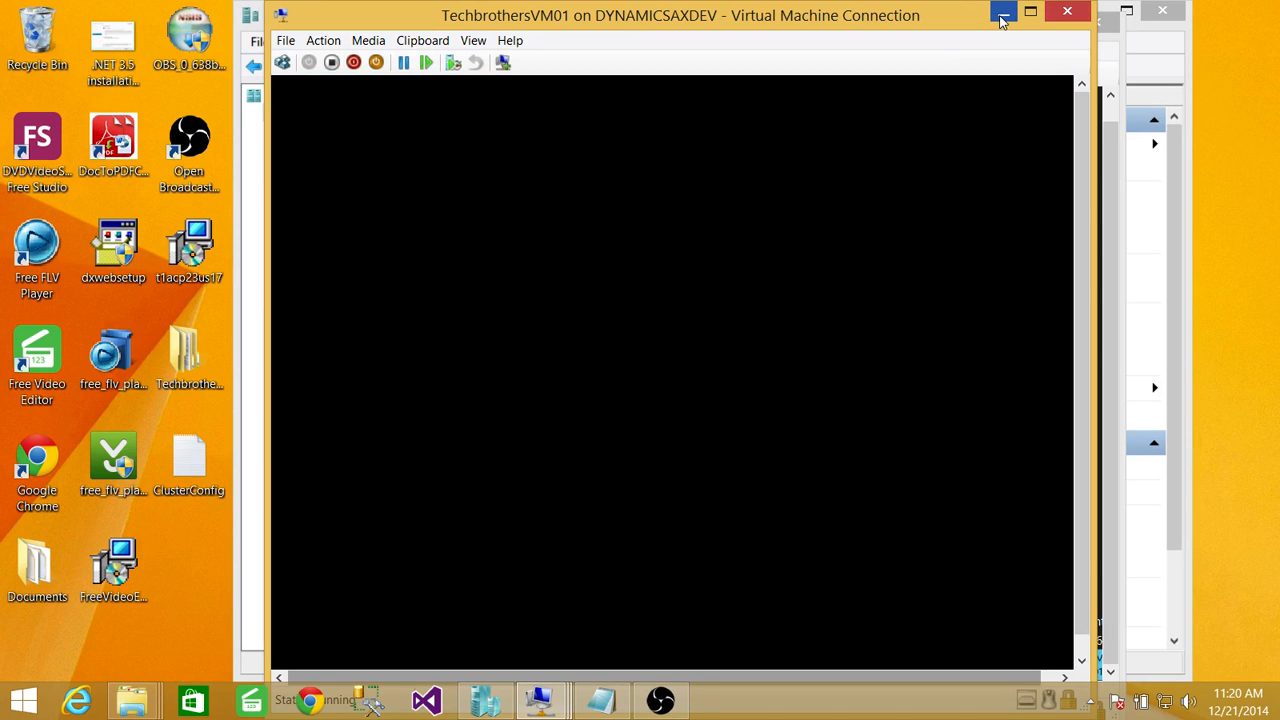
left_click(1002, 14)
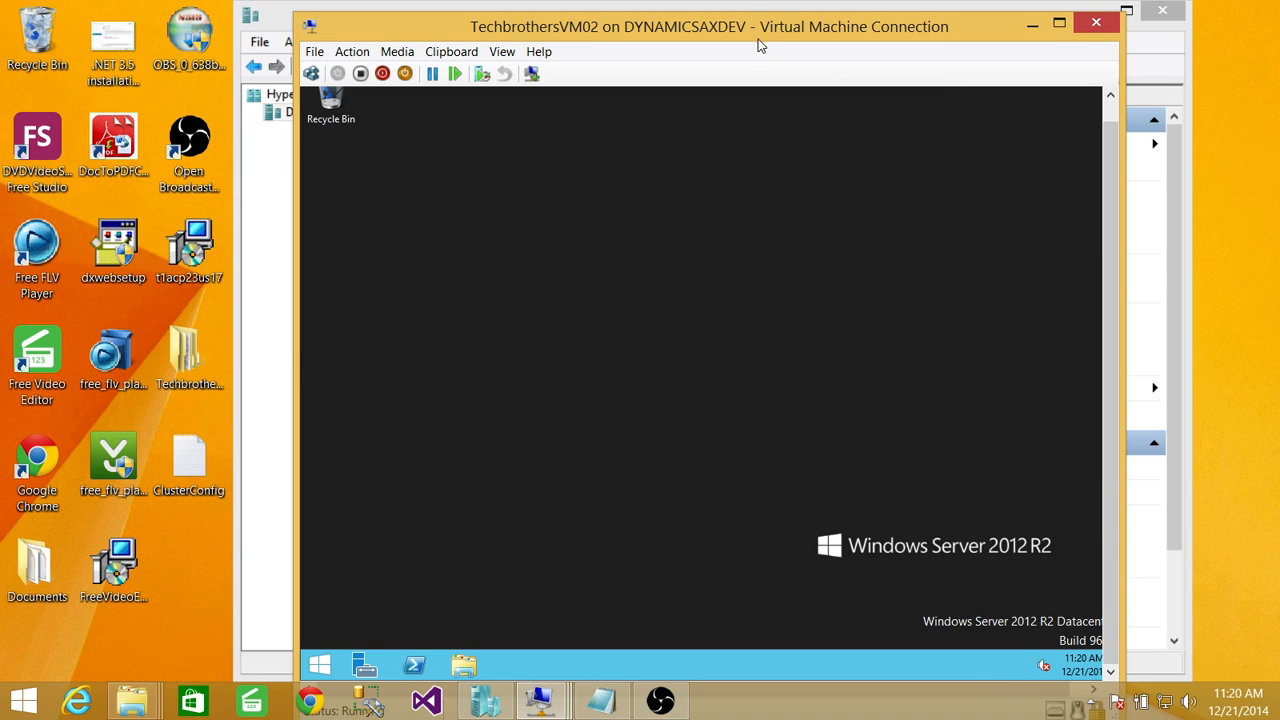
Search 'Network' from the TechbrothersVM02 Start screen to open the Network folder.
left_click_drag(762, 22, 735, 11)
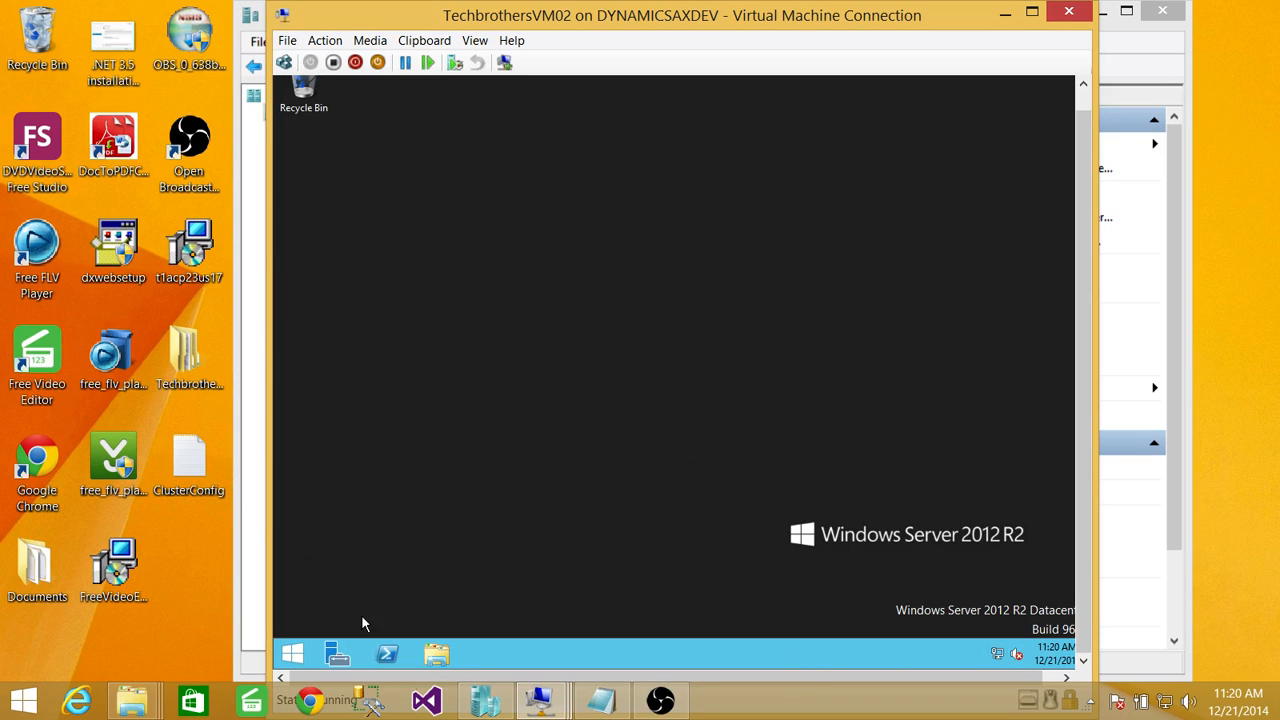
left_click(292, 654)
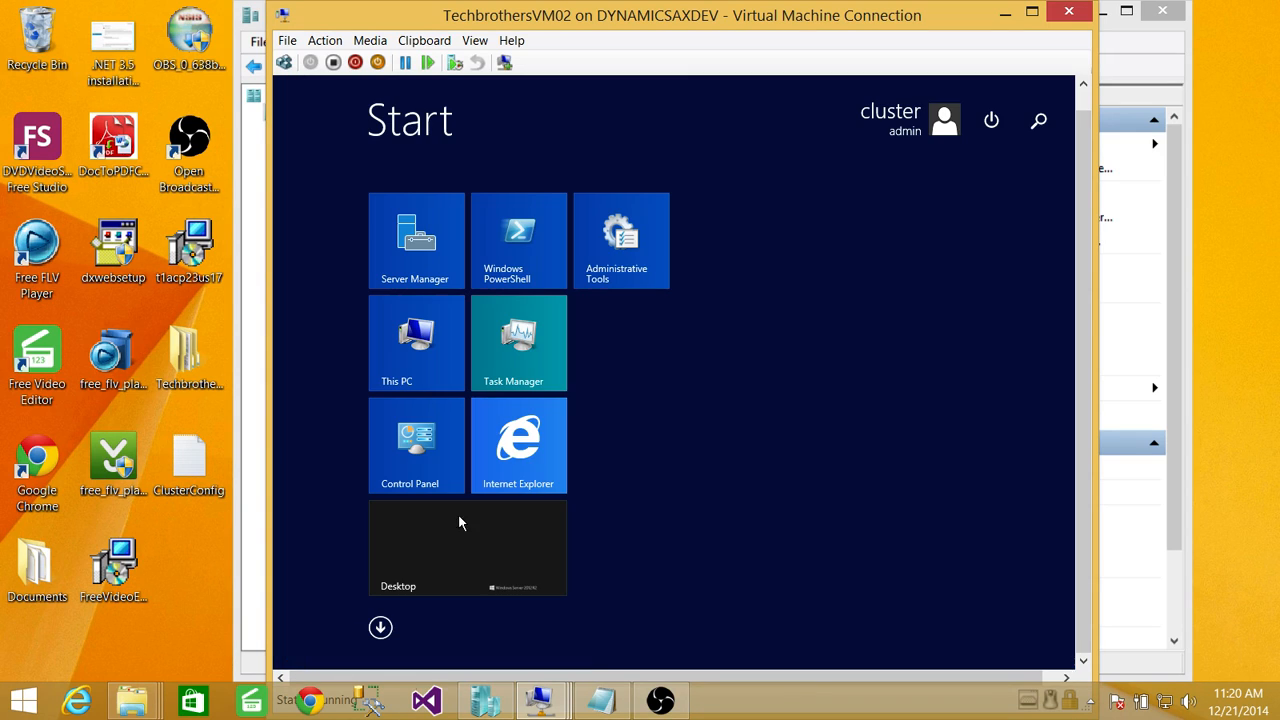
left_click(1039, 120)
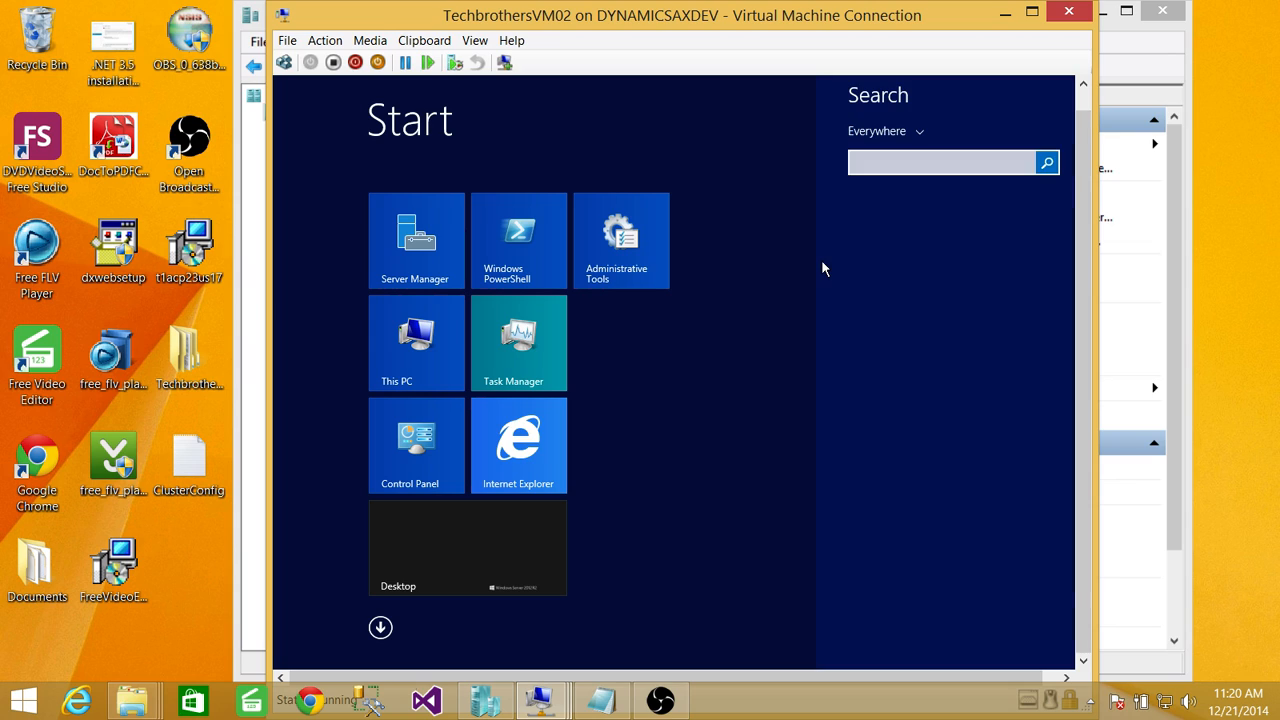
type("Ne")
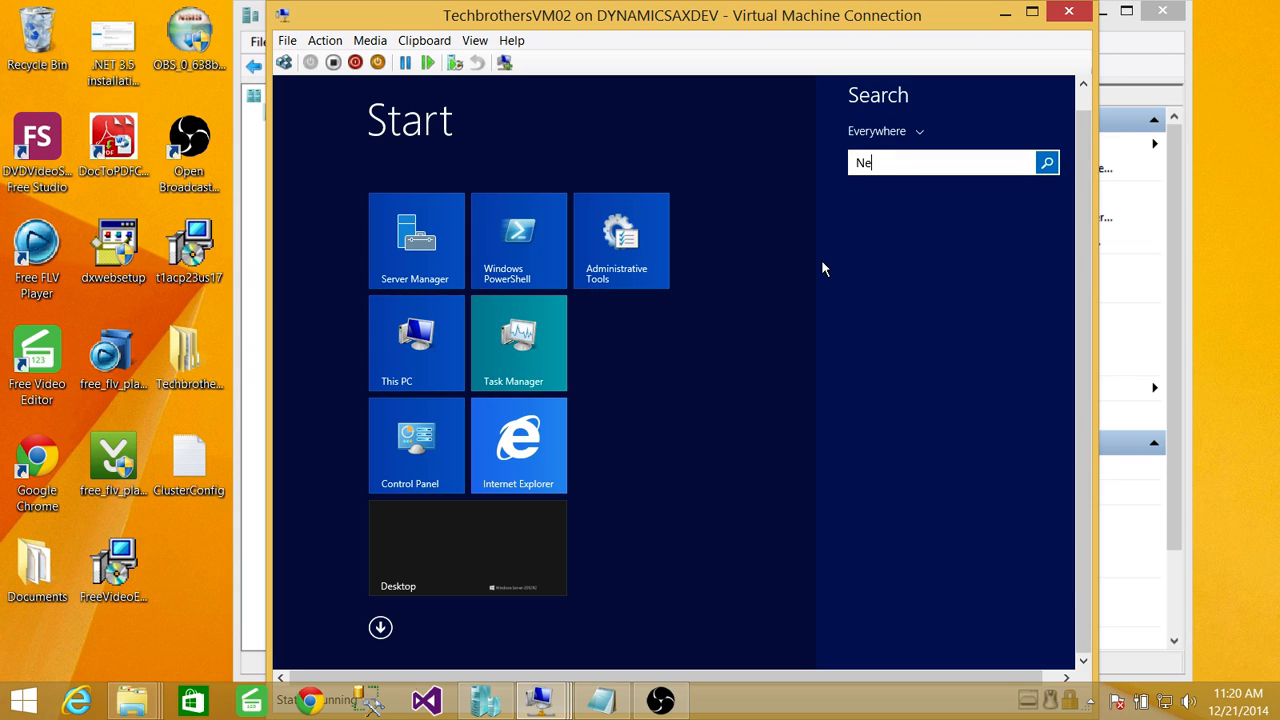
type("twork")
key("Escape")
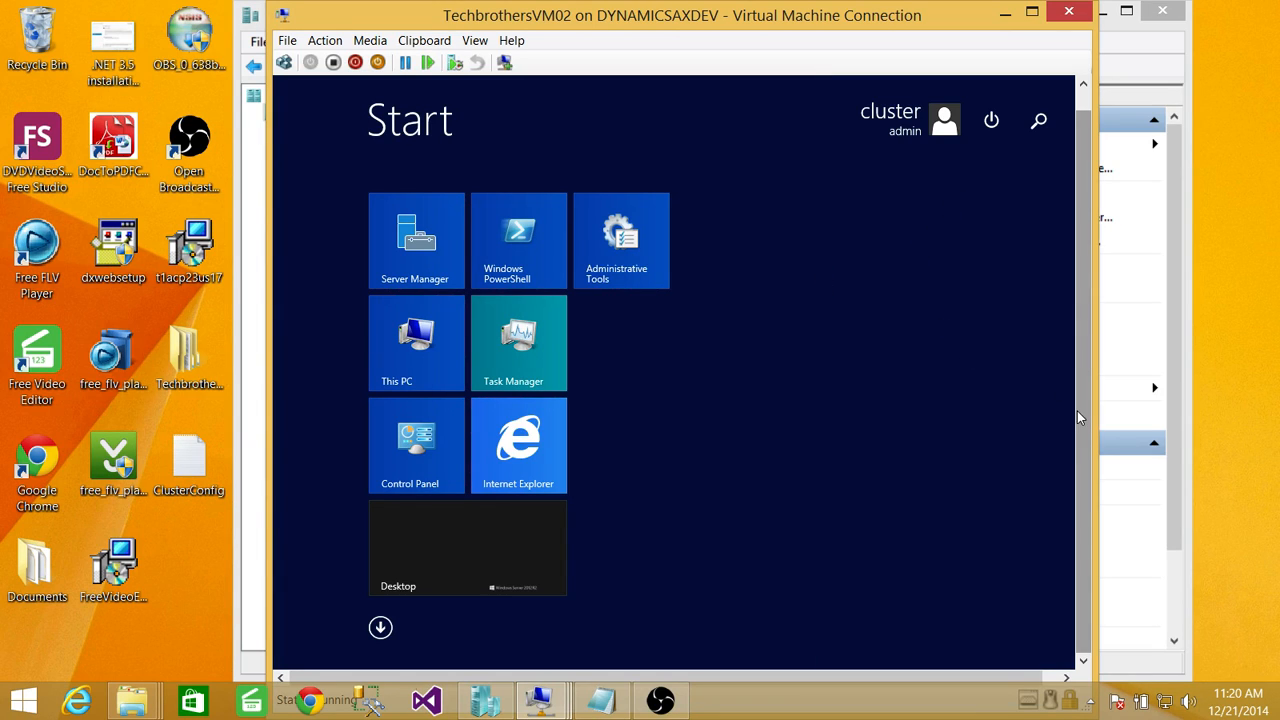
key("Escape")
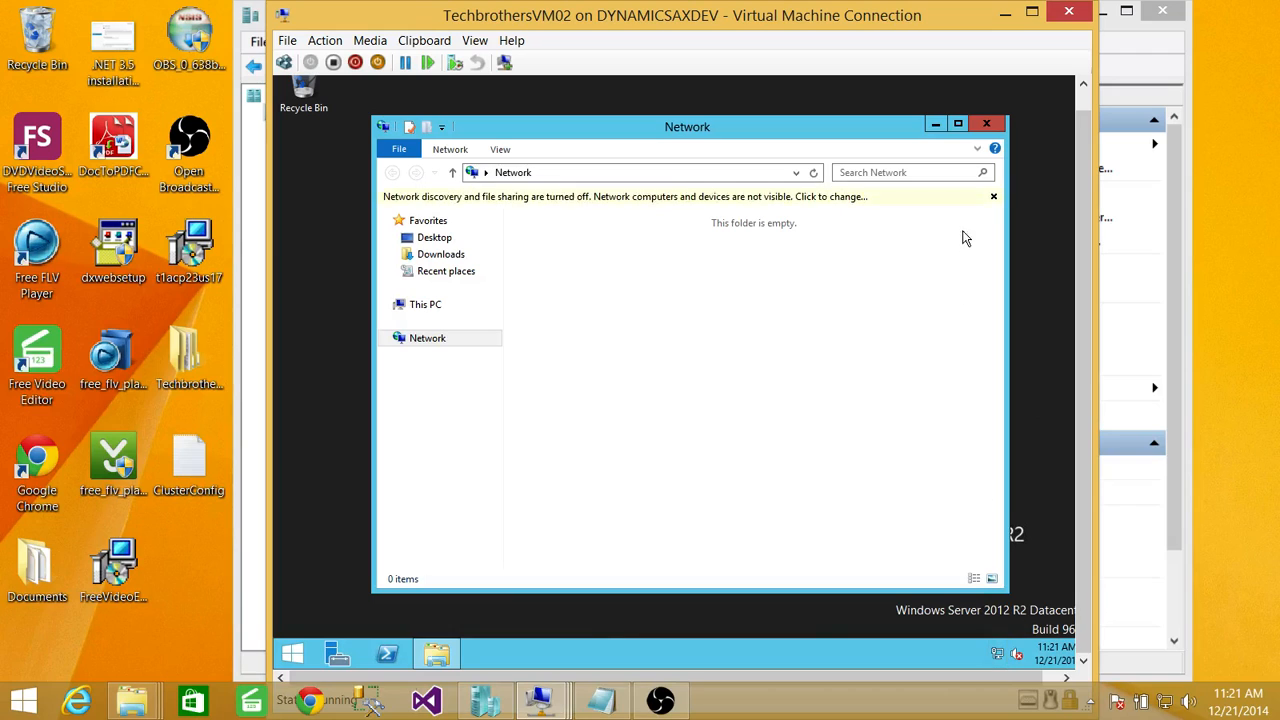
From the Network and Sharing Center's adapter list, open Ethernet 3's properties.
left_click(984, 125)
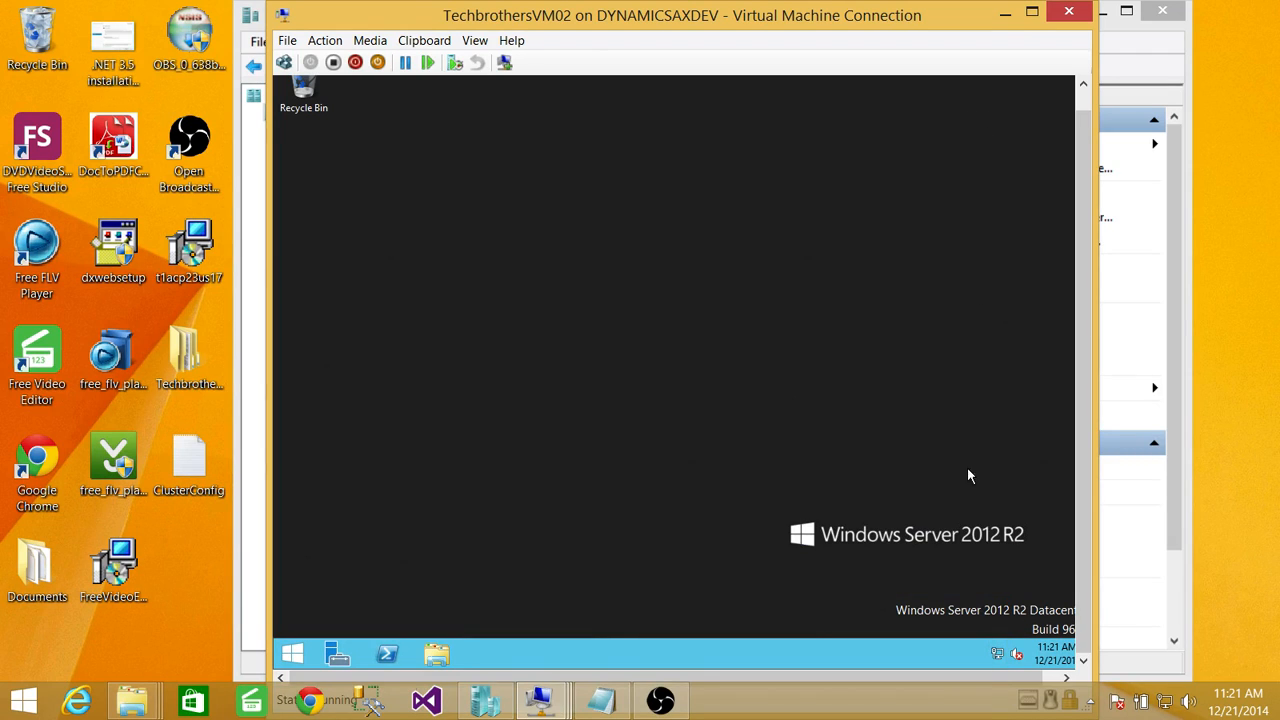
right_click(1001, 655)
left_click(1001, 641)
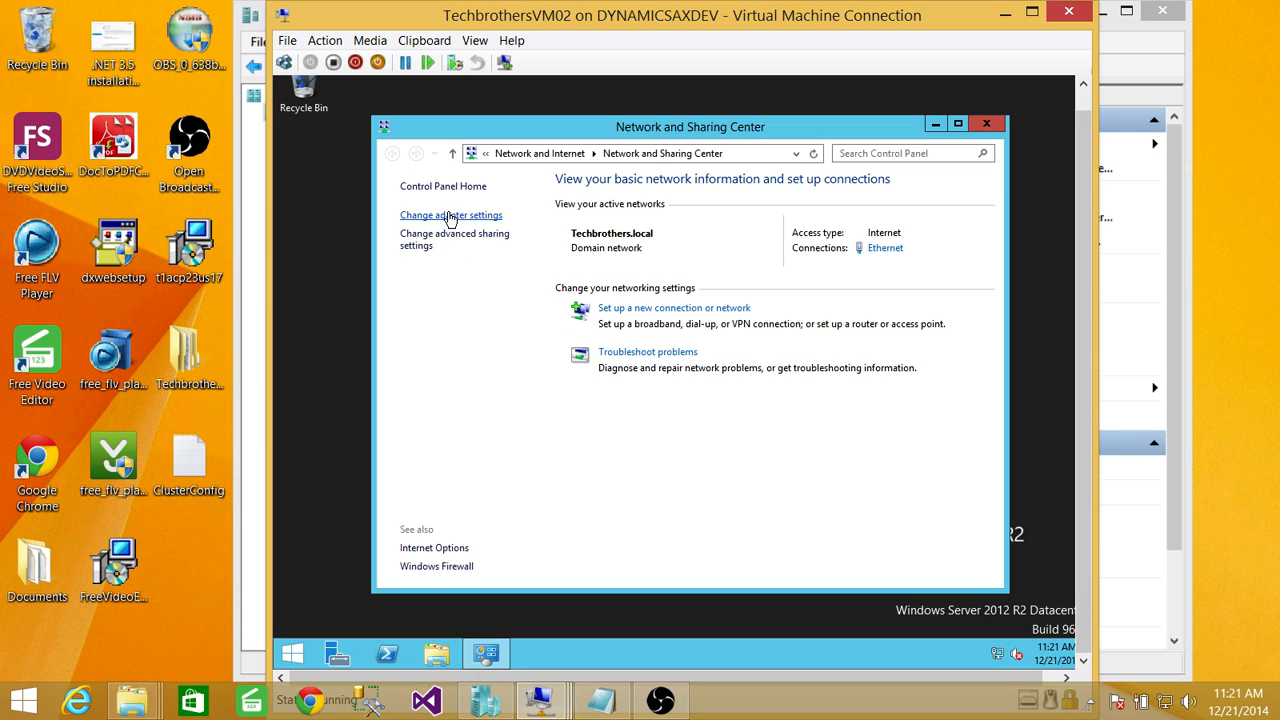
left_click(462, 216)
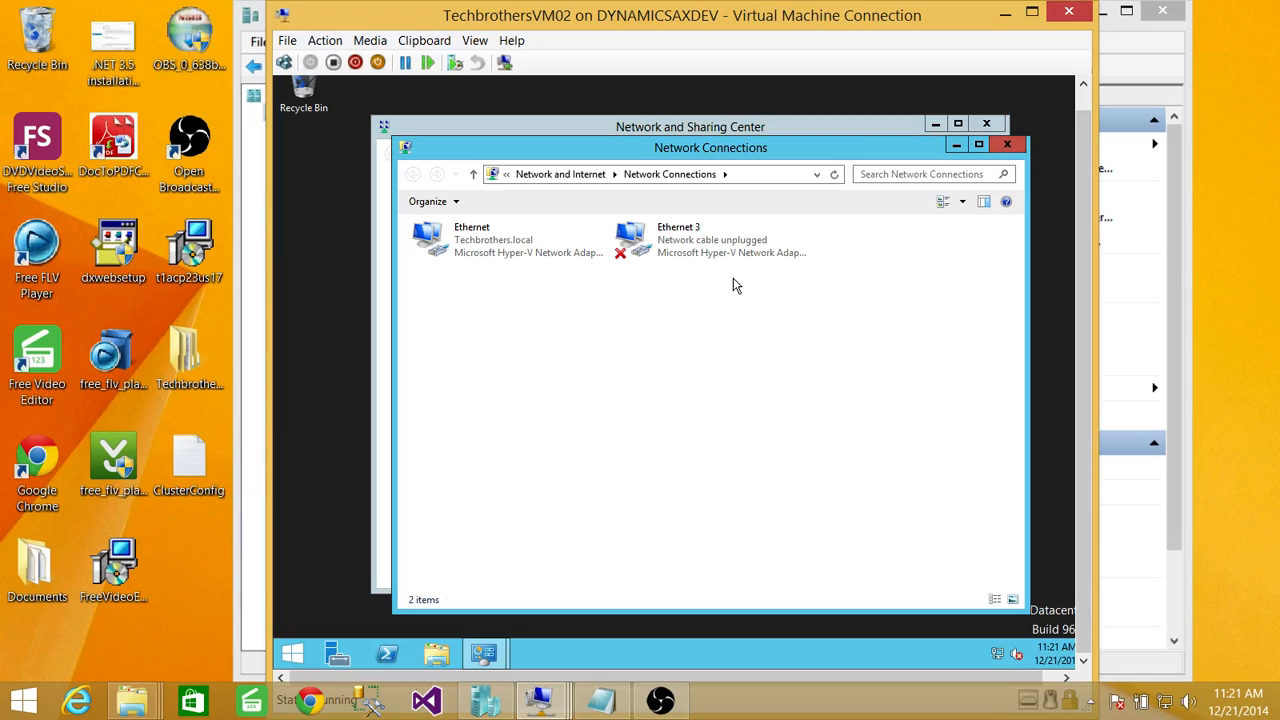
left_click(700, 258)
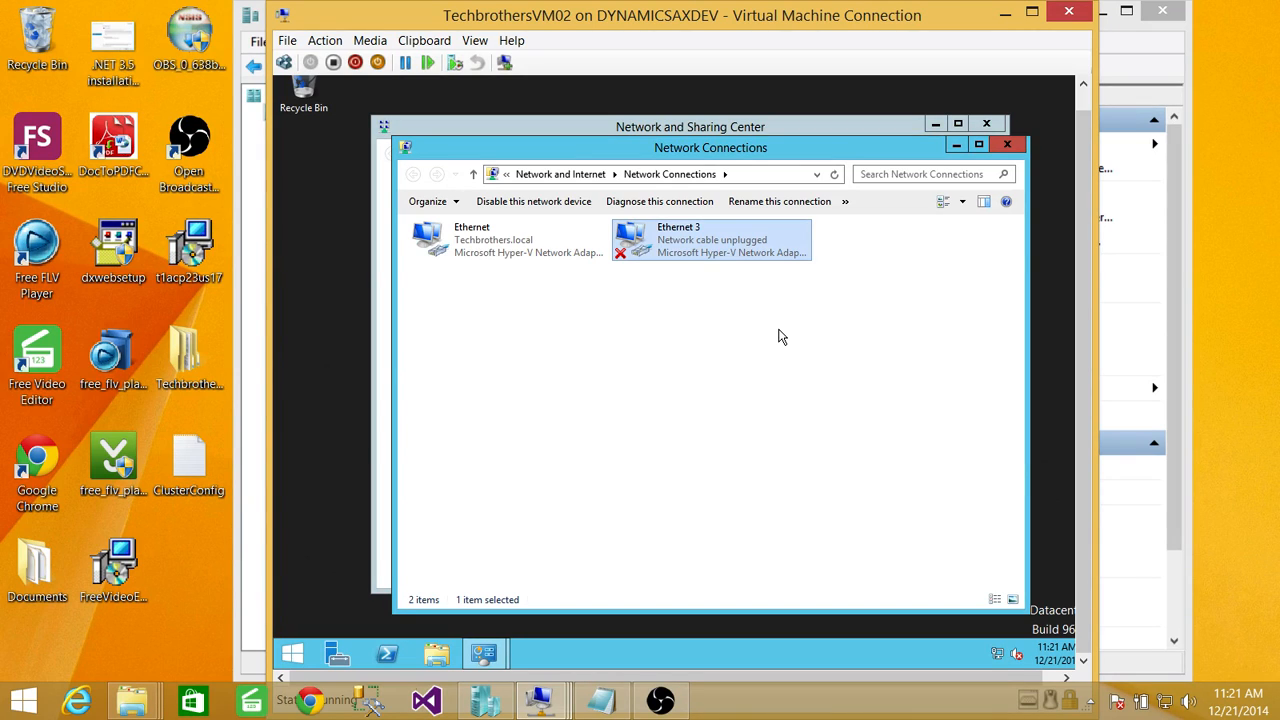
right_click(686, 250)
left_click(738, 390)
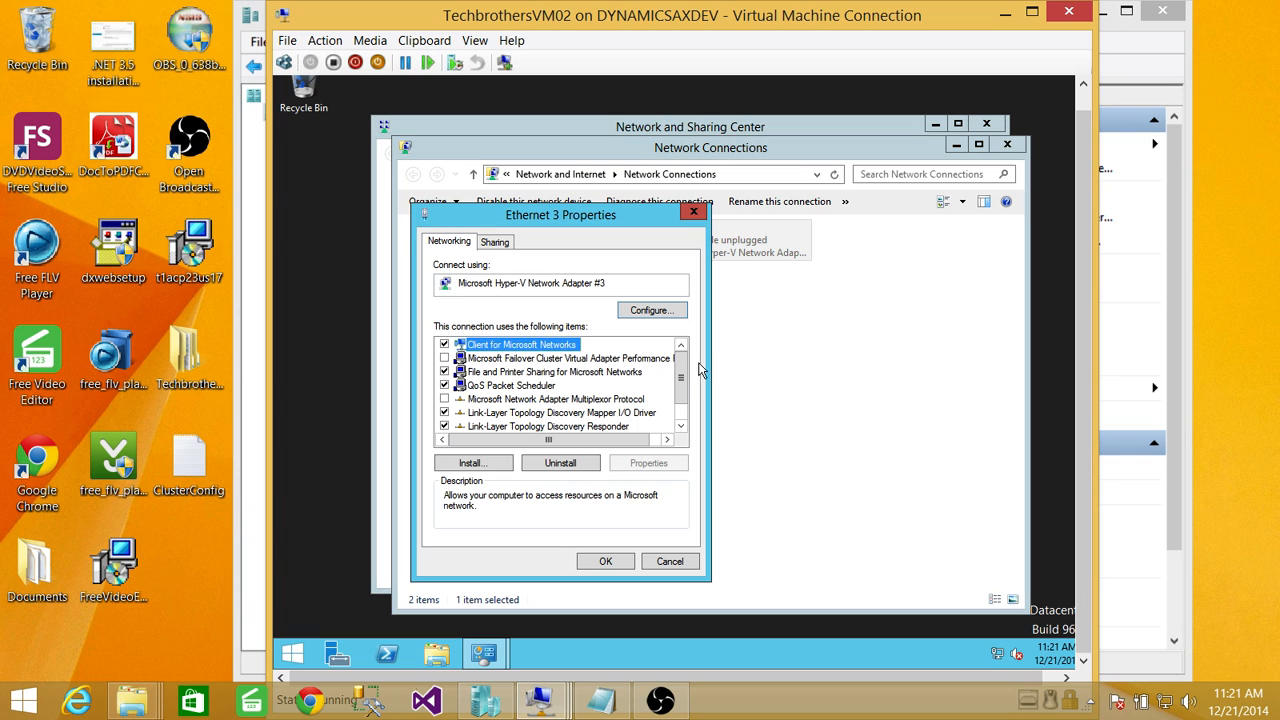
Set Ethernet 3's IPv4 to static 192.168.2.4 with subnet mask 255.255.255.0.
scroll(679, 376, "down", 1)
left_click(540, 426)
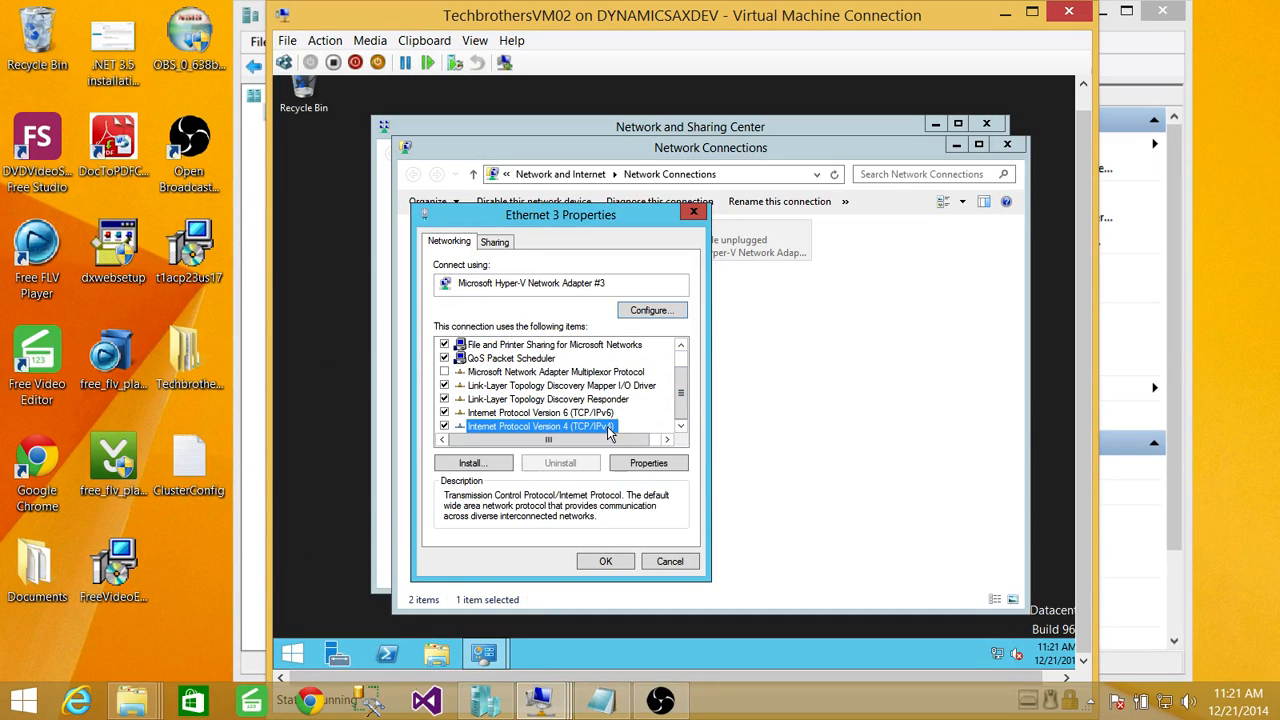
left_click(667, 464)
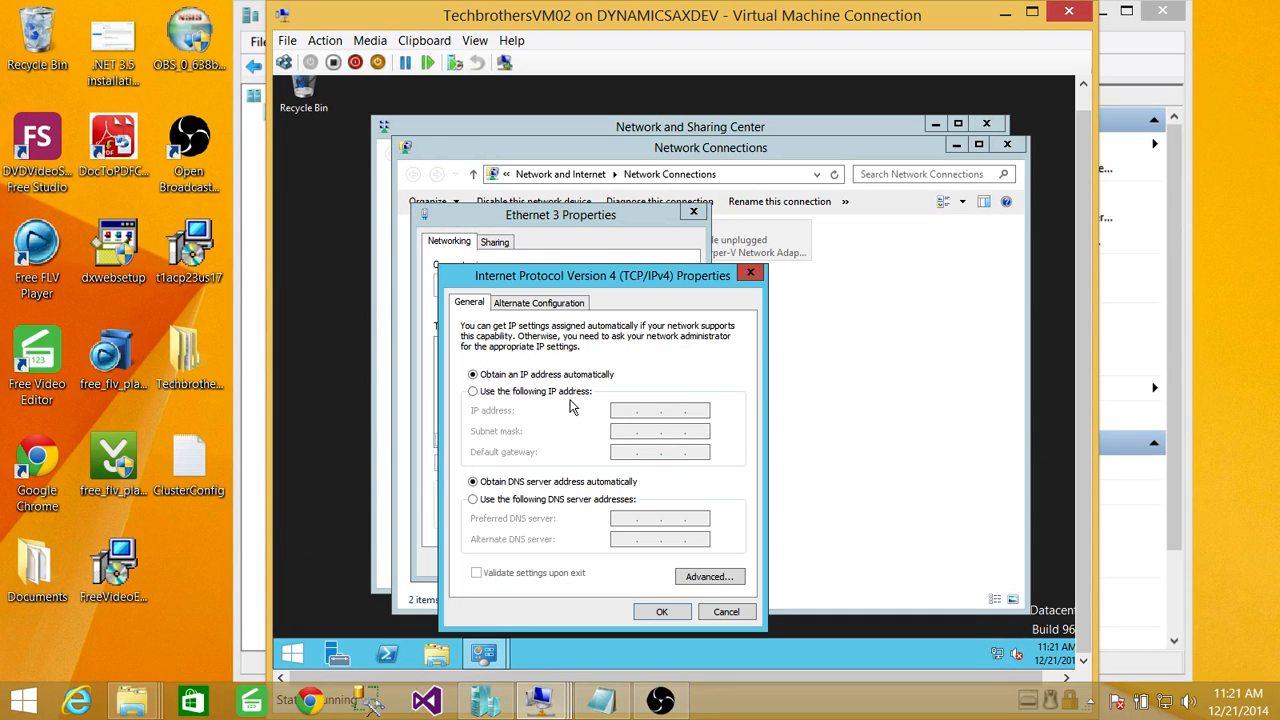
left_click(562, 394)
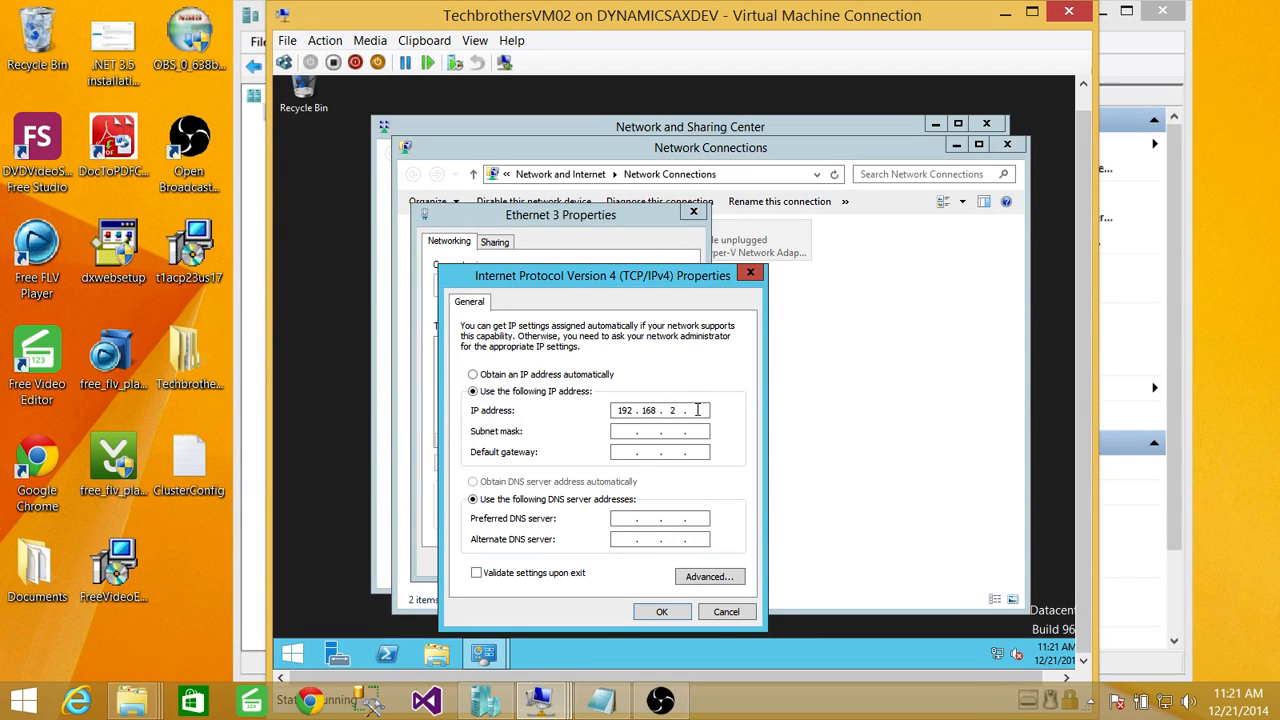
left_click(636, 432)
left_click(621, 431)
left_click(662, 611)
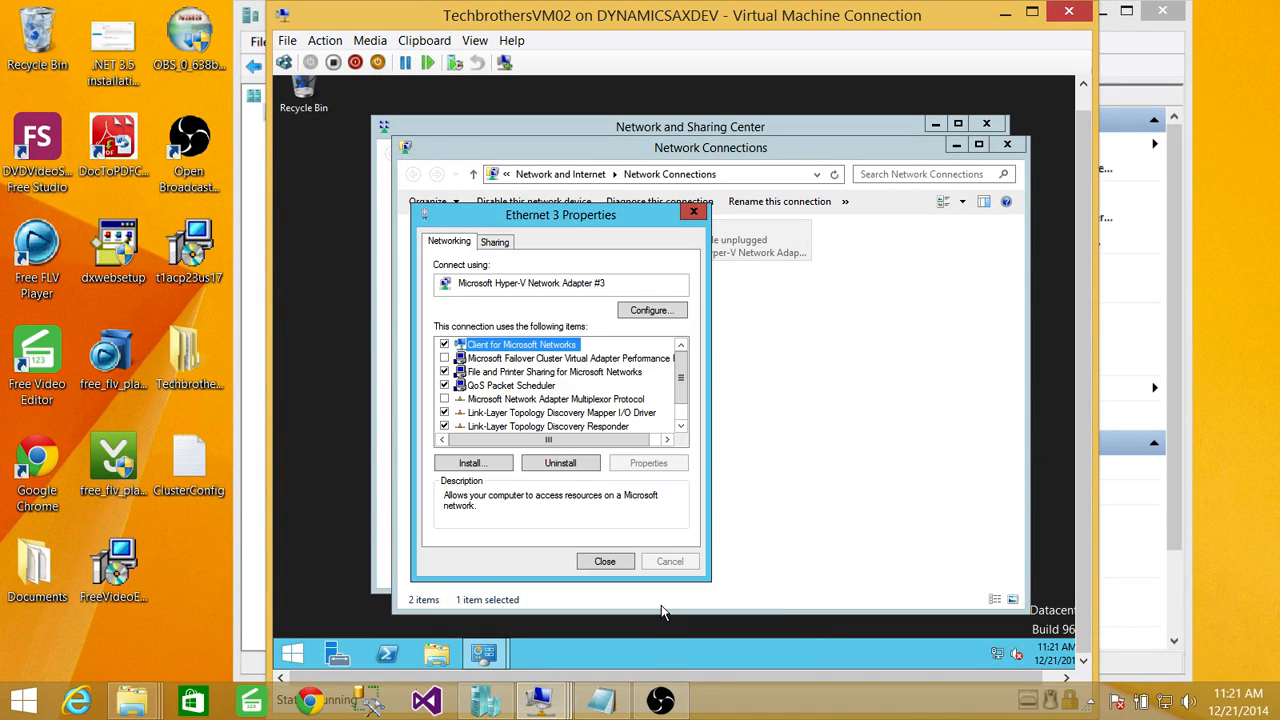
left_click(596, 561)
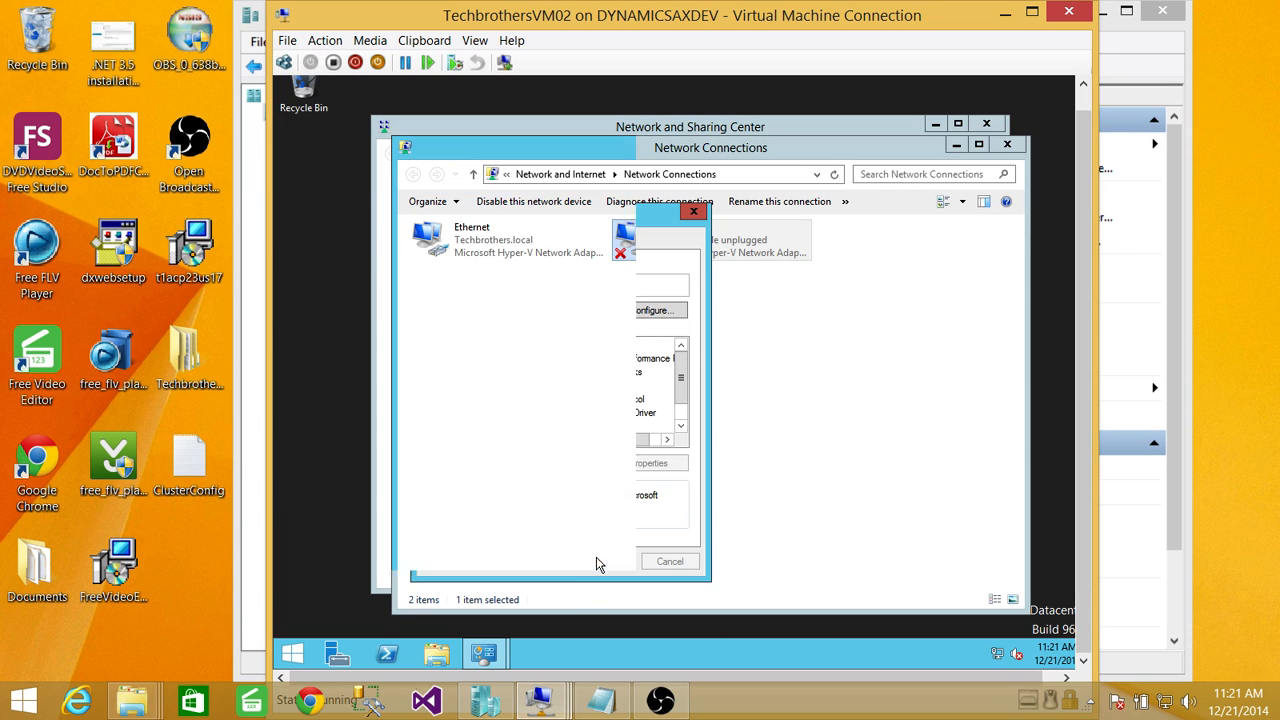
Close the network windows and minimize the VM back to Hyper-V Manager.
left_click(1012, 146)
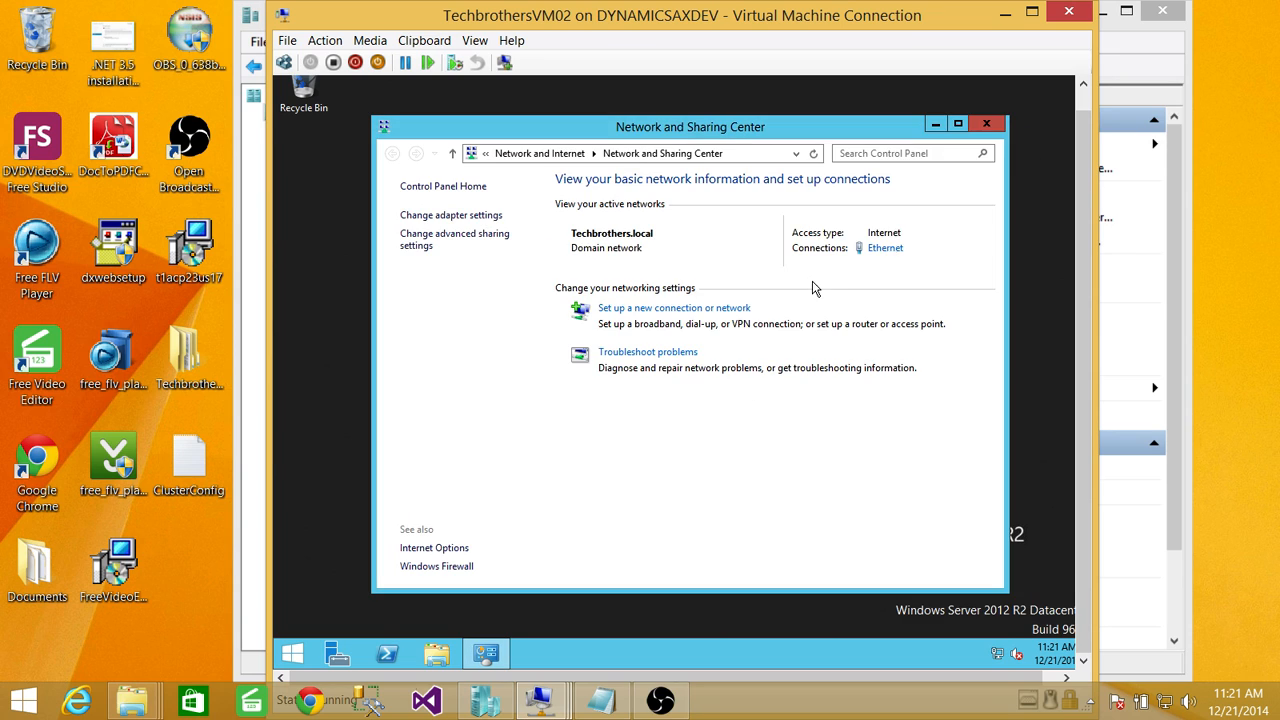
left_click(986, 123)
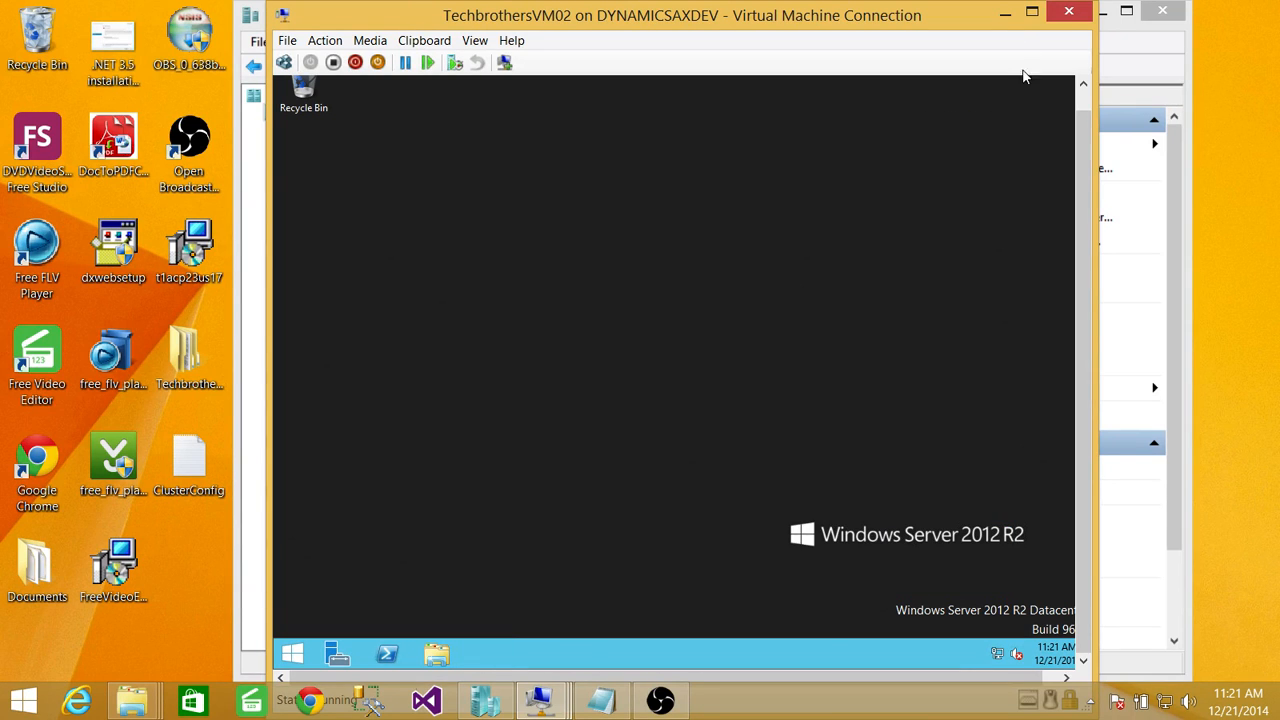
left_click(1005, 14)
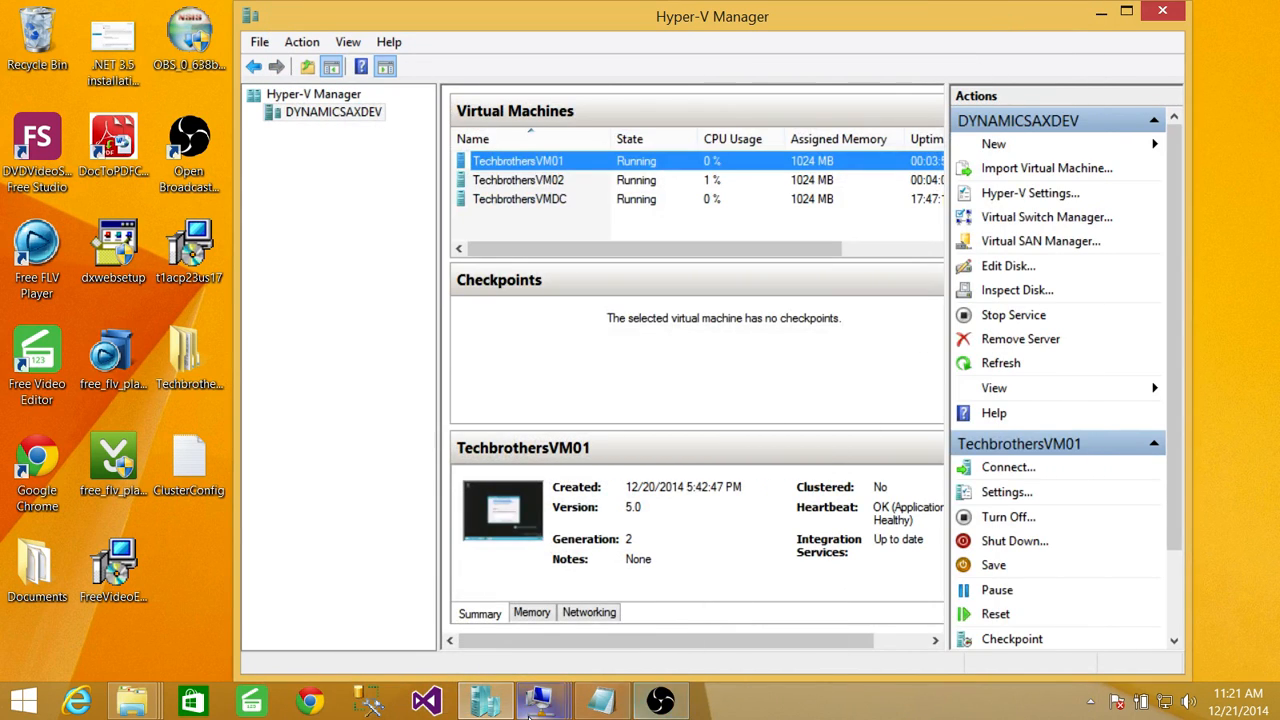
left_click(540, 700)
left_click(380, 618)
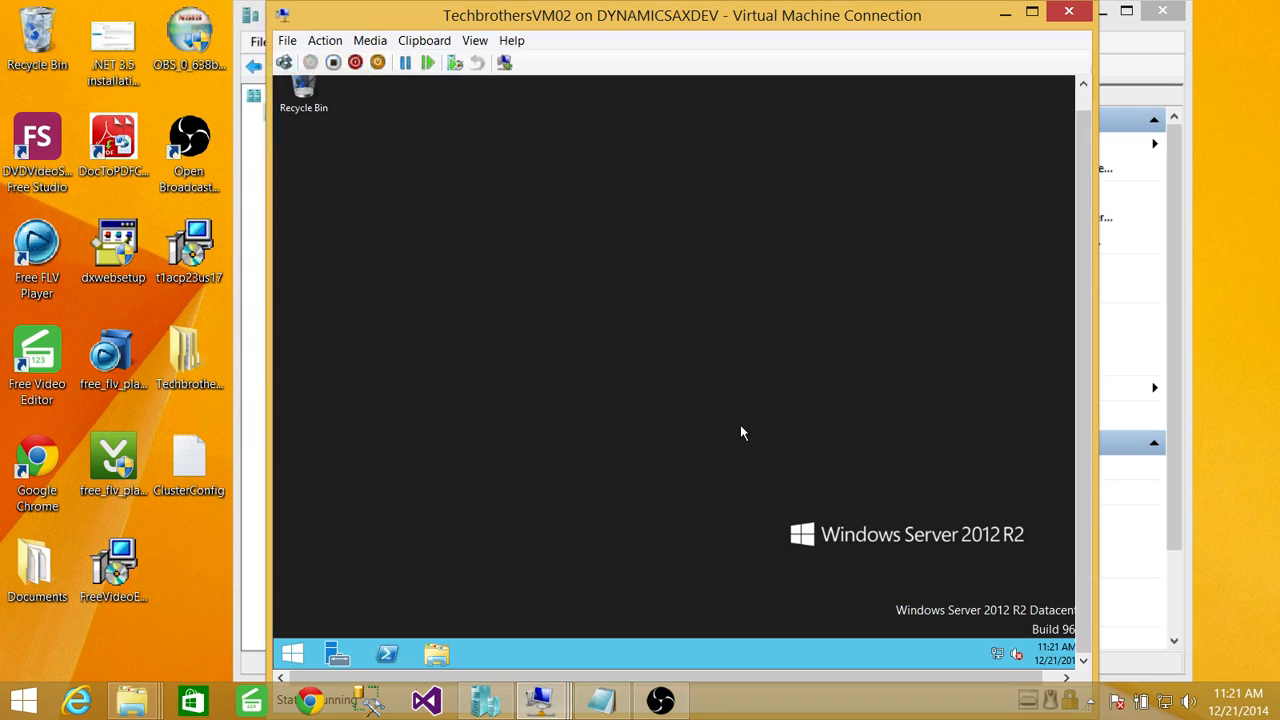
right_click(1001, 656)
left_click(957, 642)
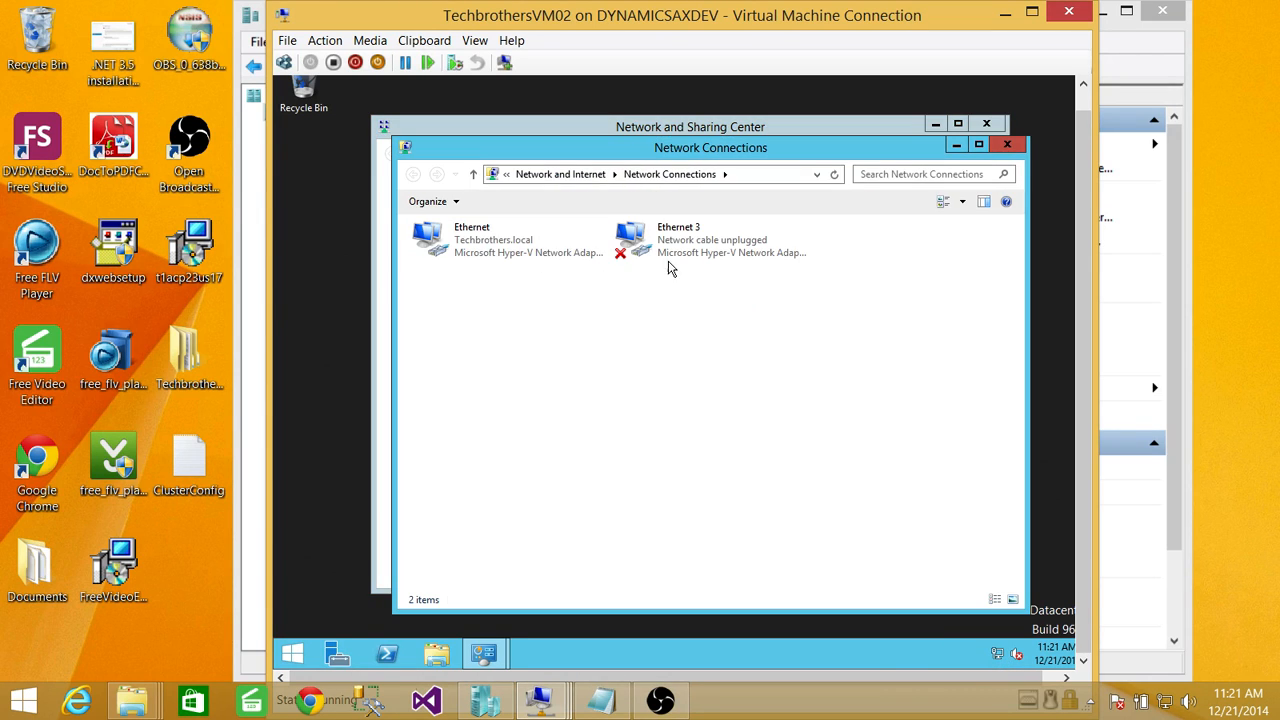
left_click(702, 250)
right_click(704, 252)
left_click(745, 403)
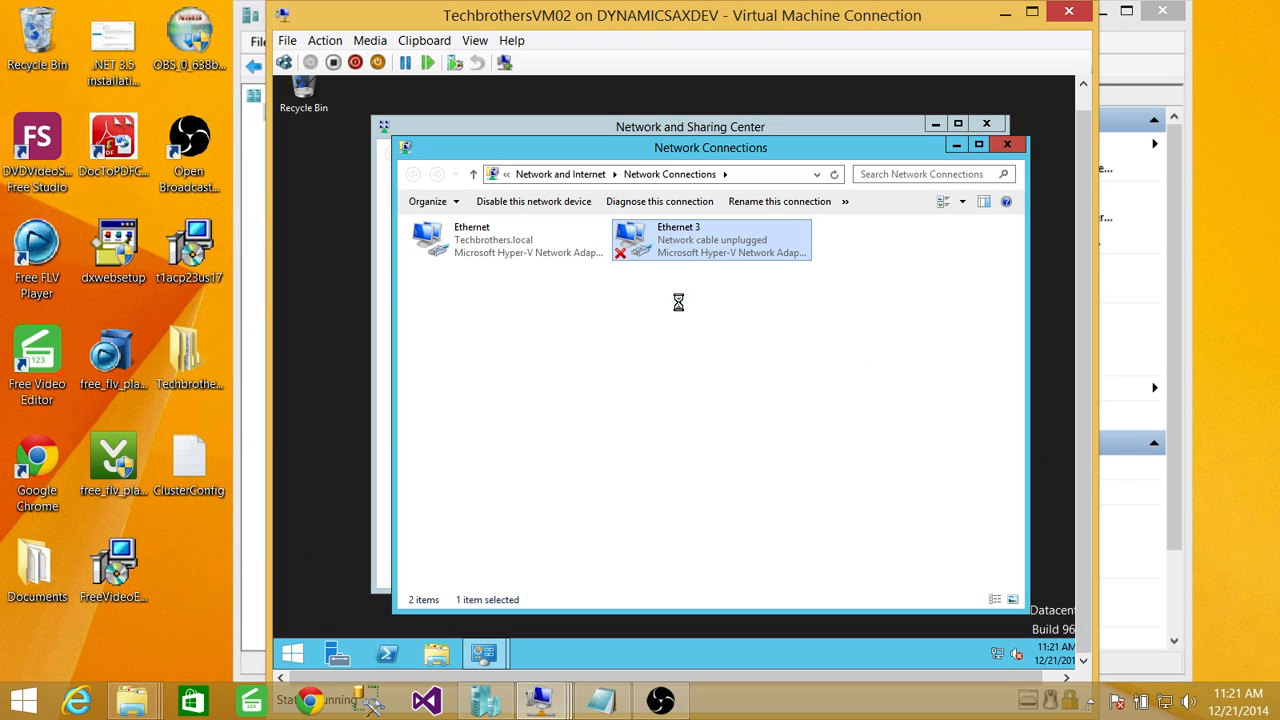
scroll(683, 408, "down", 1)
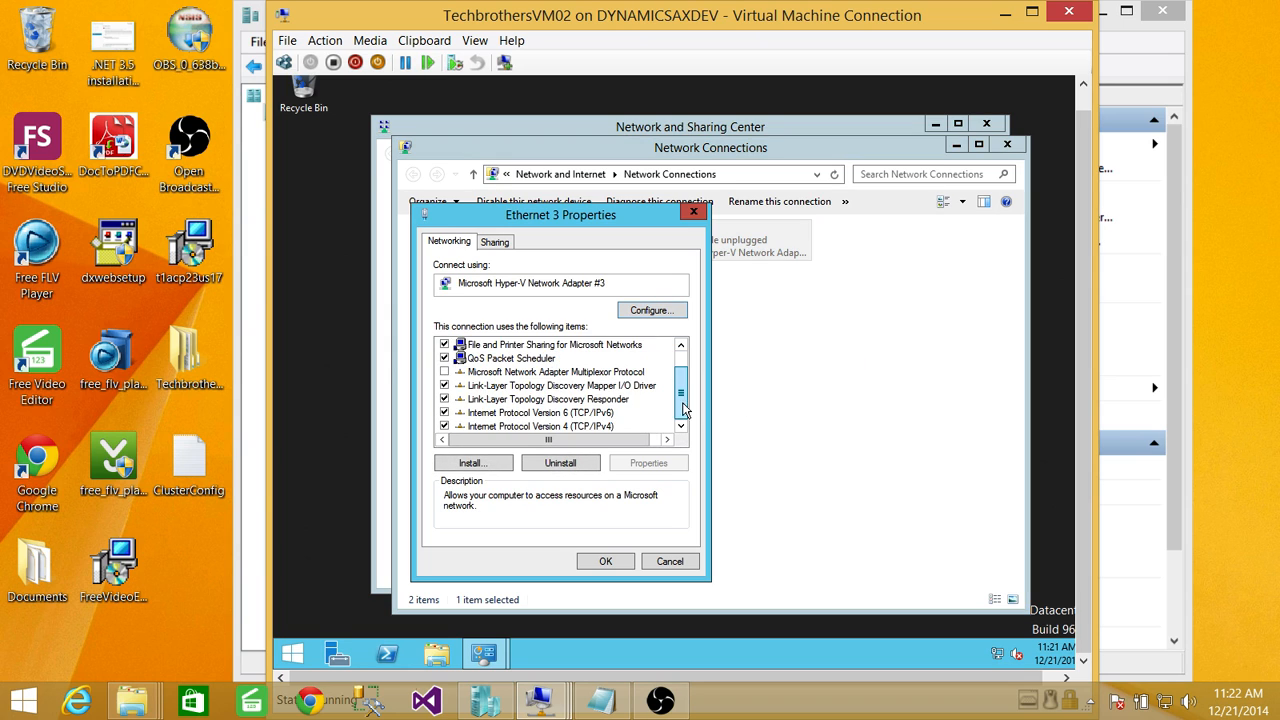
left_click(604, 426)
left_click(650, 463)
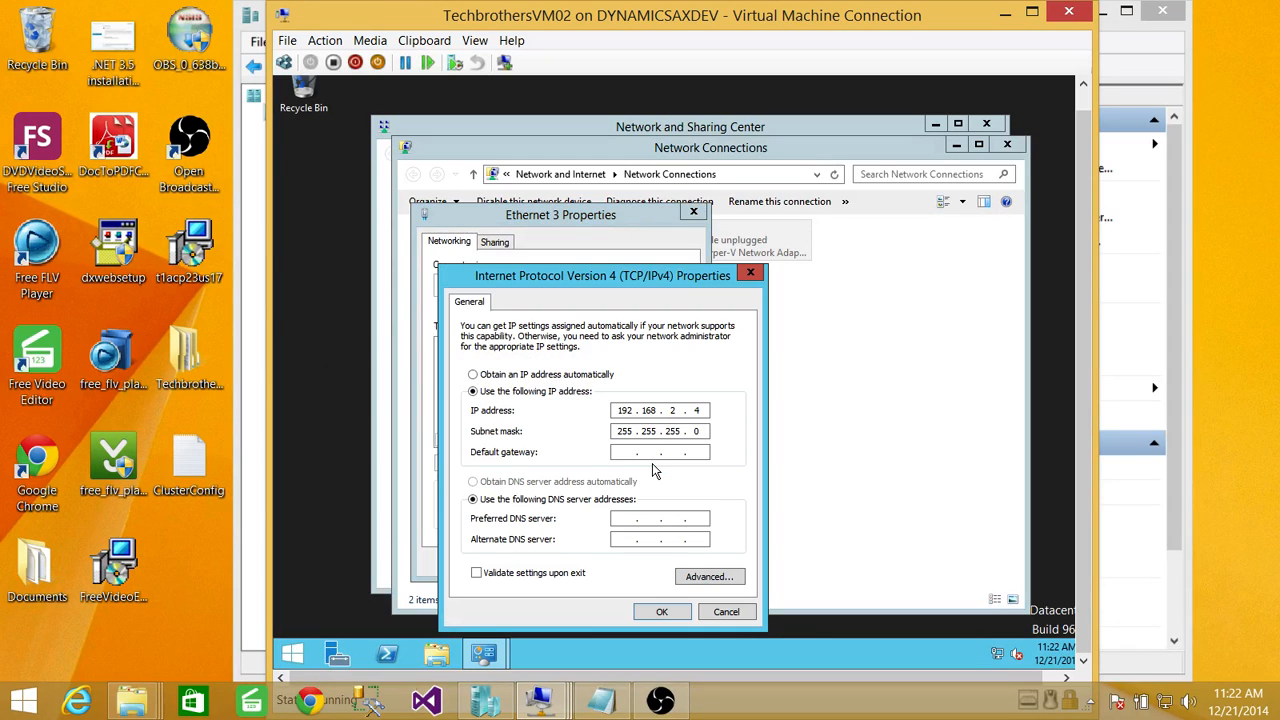
left_click(738, 611)
left_click(702, 215)
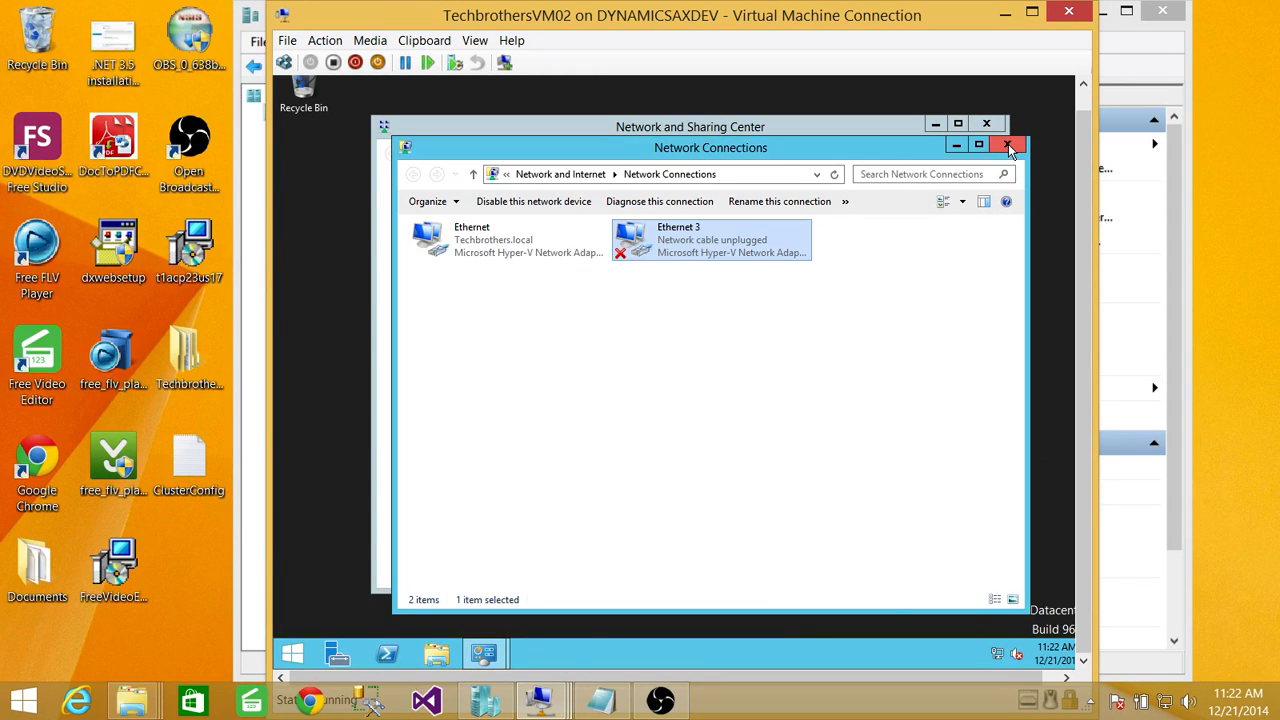
left_click(1007, 144)
left_click(933, 126)
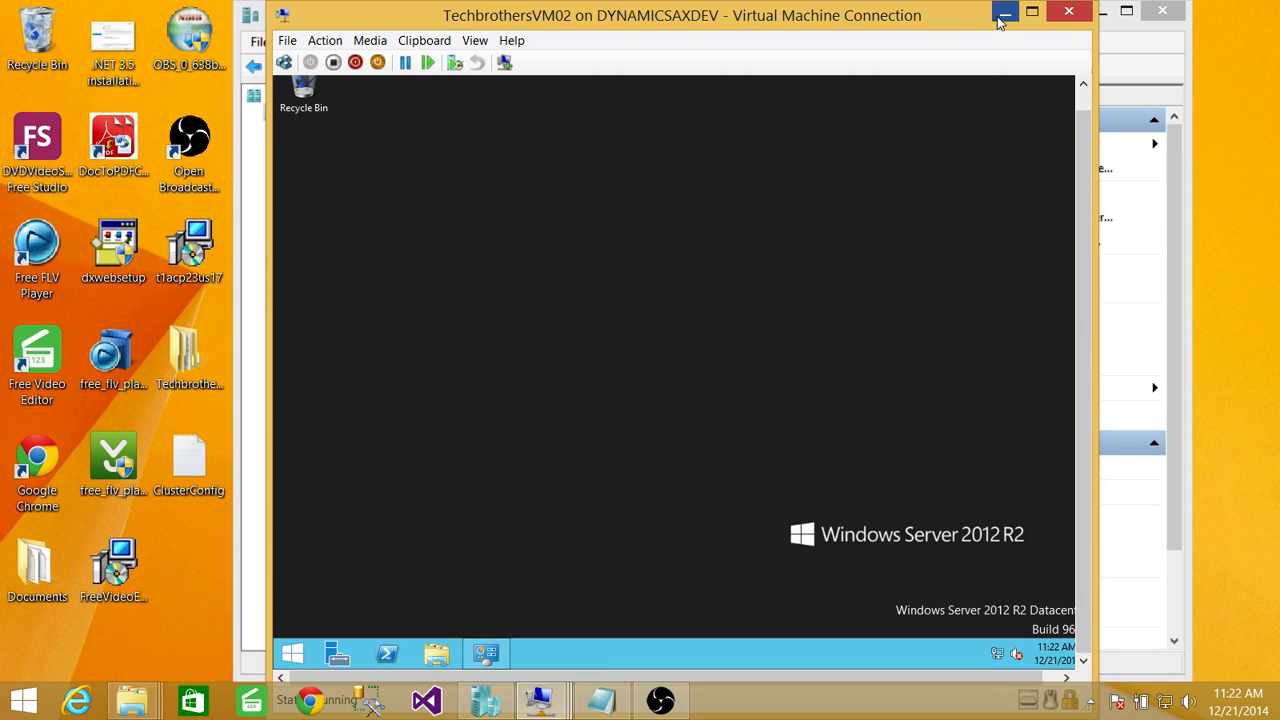
left_click(1005, 13)
left_click(540, 700)
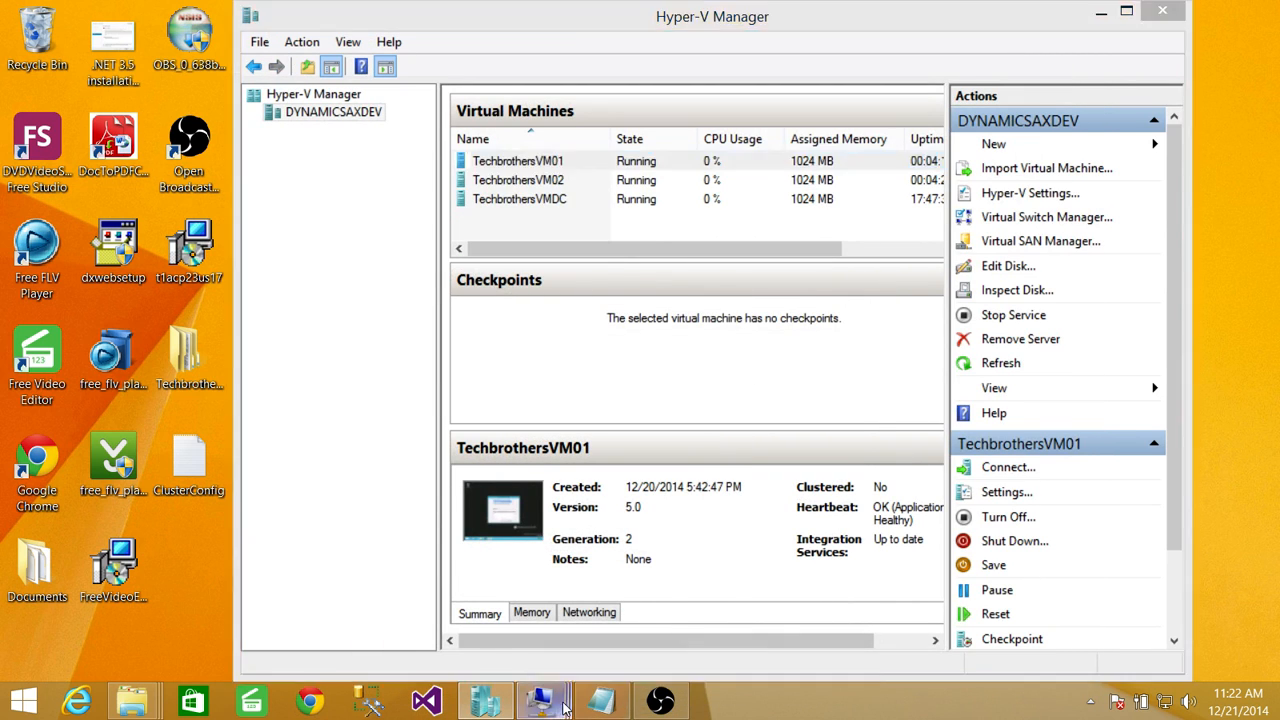
On TechbrothersVM01, confirm the unexpected-shutdown reason and close Sysprep without running it.
left_click(743, 592)
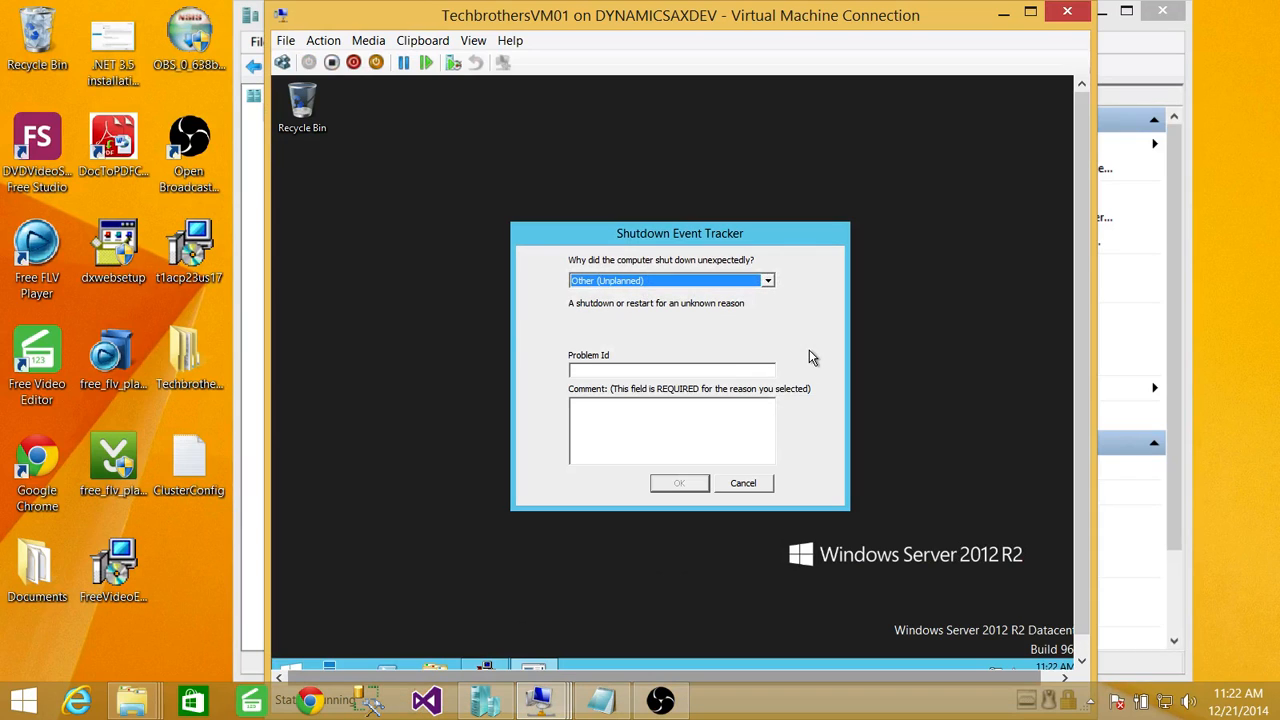
left_click(627, 423)
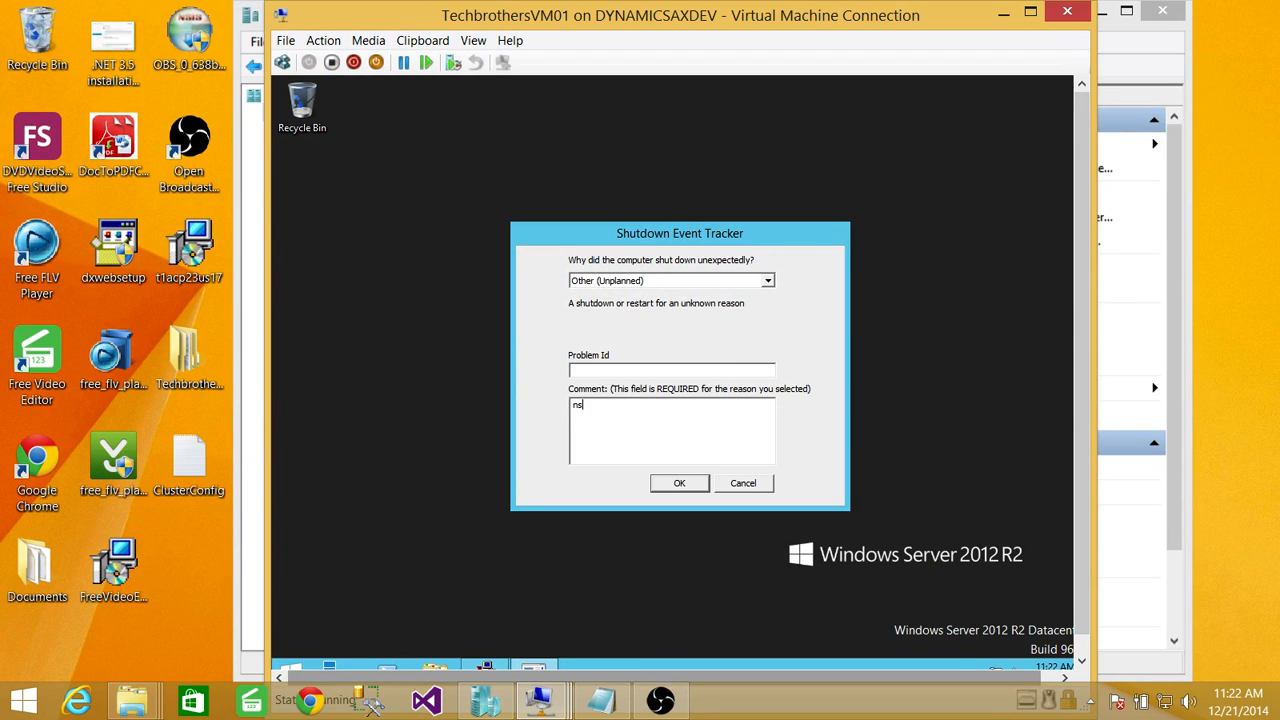
right_click(626, 423)
left_click(597, 464)
left_click(692, 488)
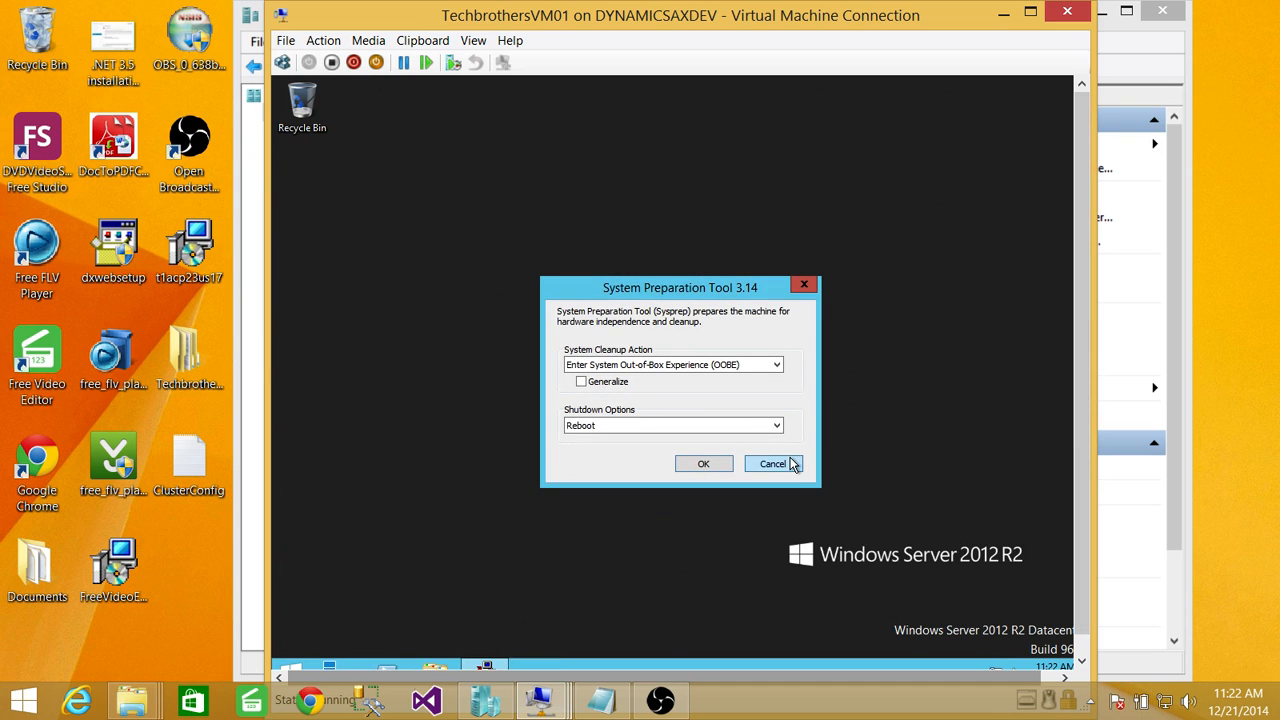
left_click(773, 464)
Open Ethernet 3's properties via the Network and Sharing Center adapter list.
right_click(997, 658)
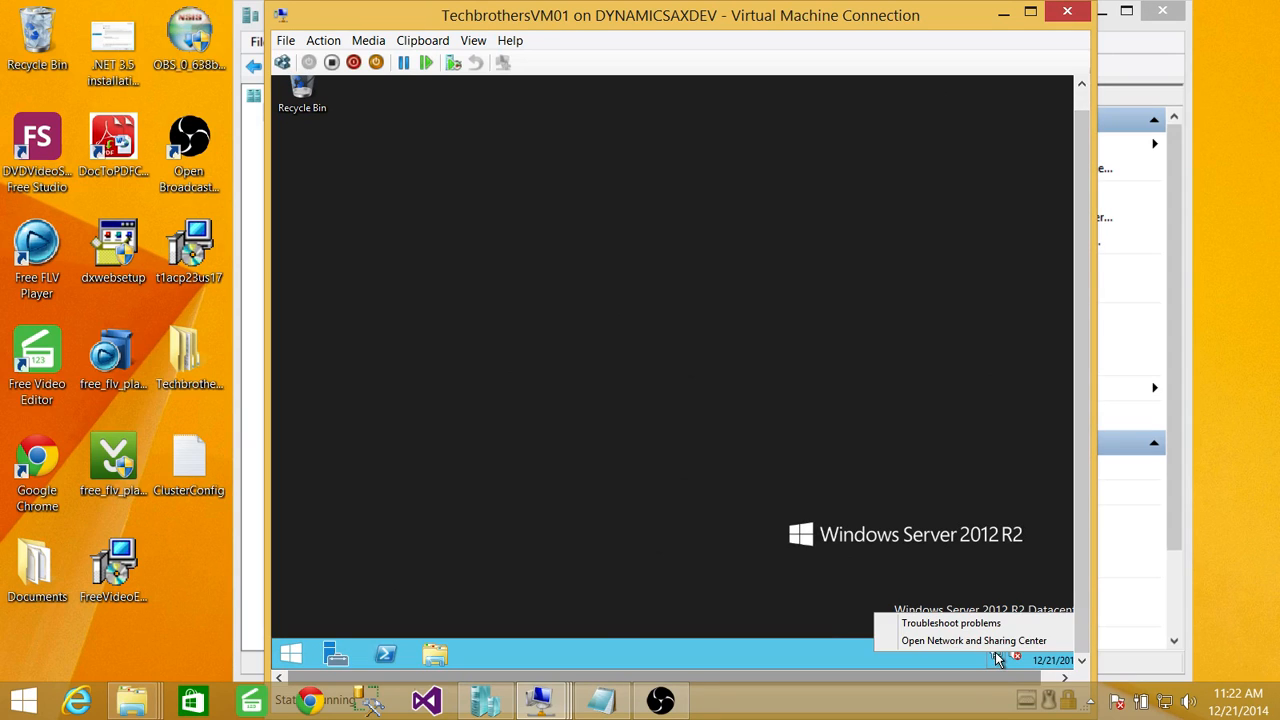
left_click(784, 261)
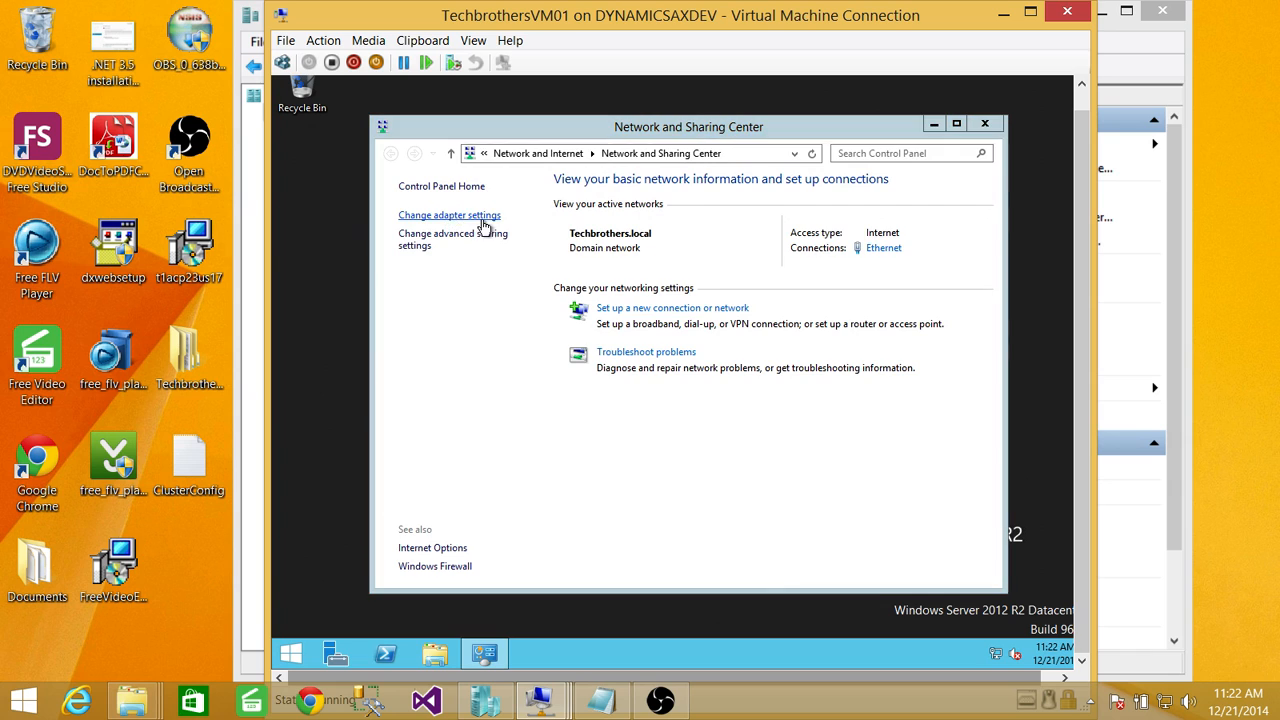
left_click(483, 218)
right_click(686, 238)
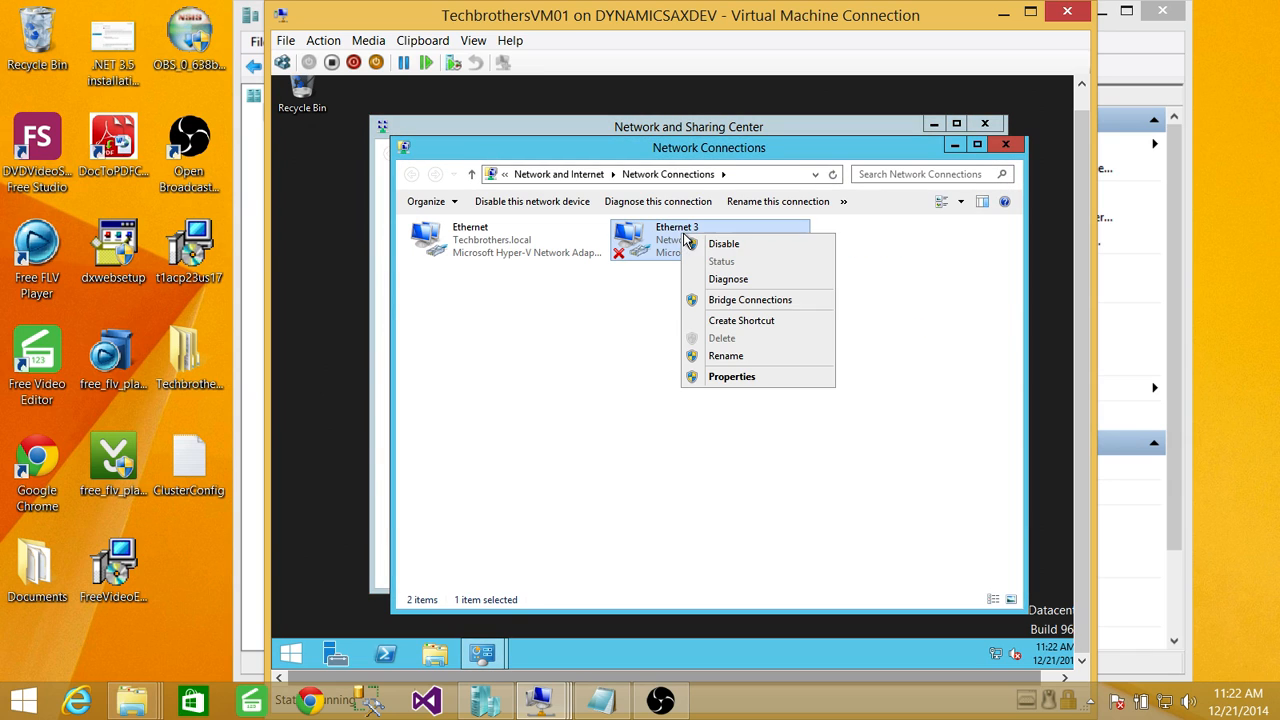
left_click(735, 377)
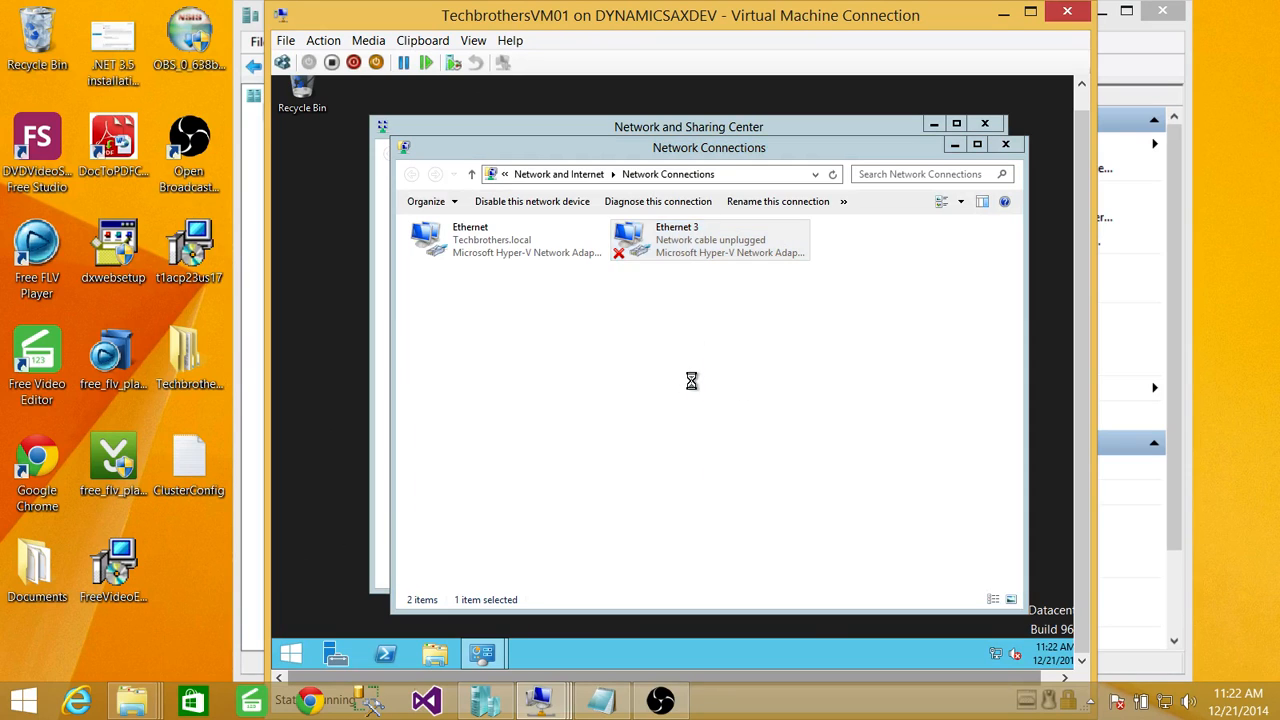
Give Ethernet 3 static IPv4 192.168.2.5 with subnet mask 255.255.255.0.
scroll(590, 430, "down", 1)
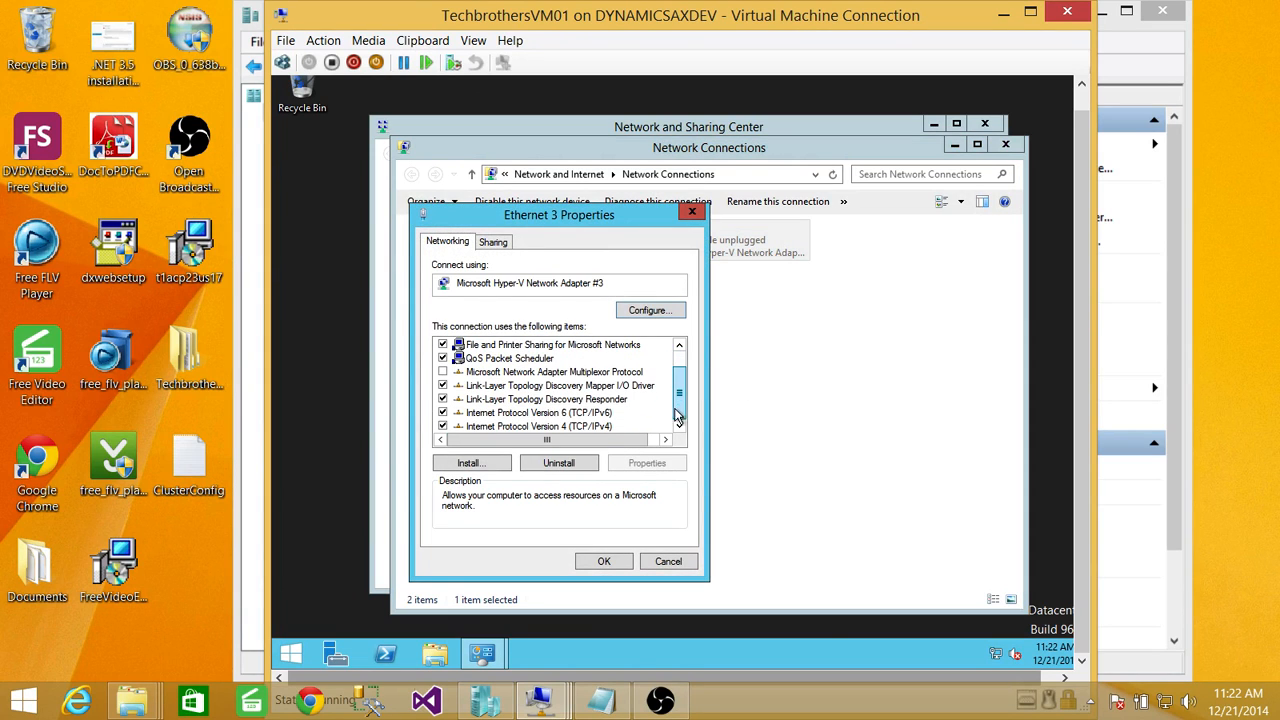
left_click(595, 427)
left_click(650, 463)
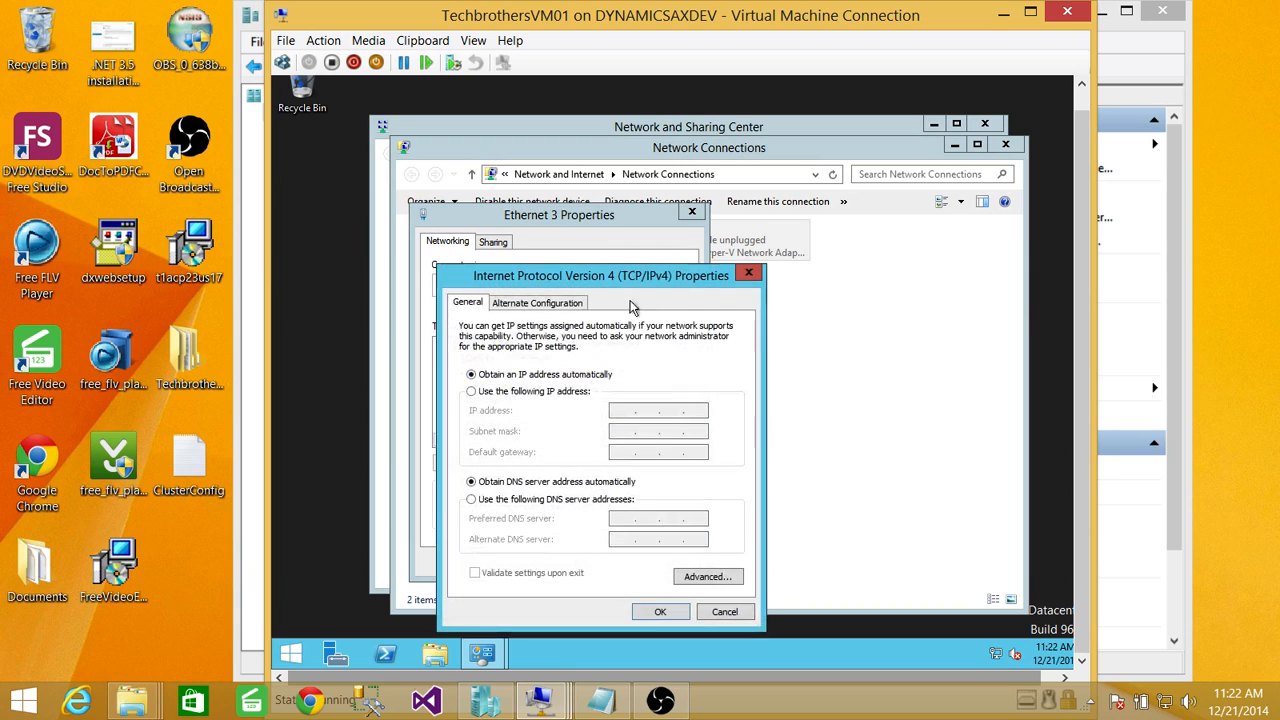
left_click(503, 391)
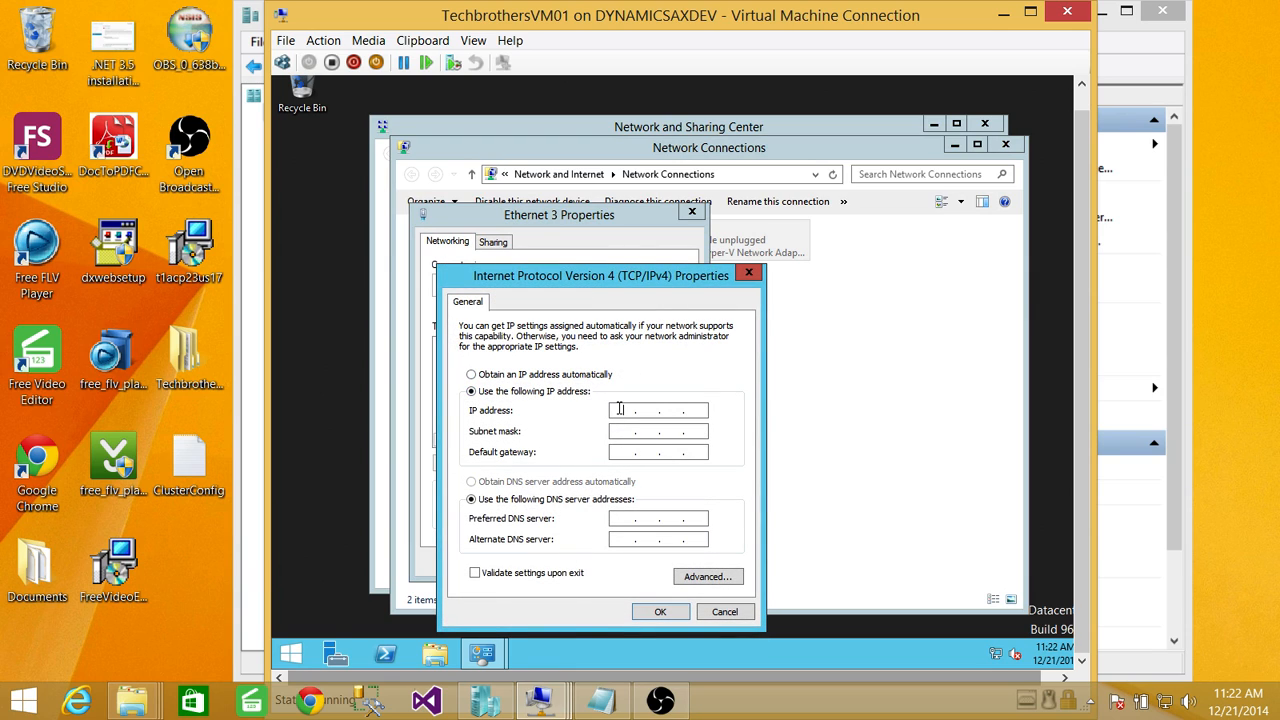
left_click(647, 410)
type("192 . 168 . 2 .")
left_click(701, 408)
left_click(616, 431)
left_click(668, 610)
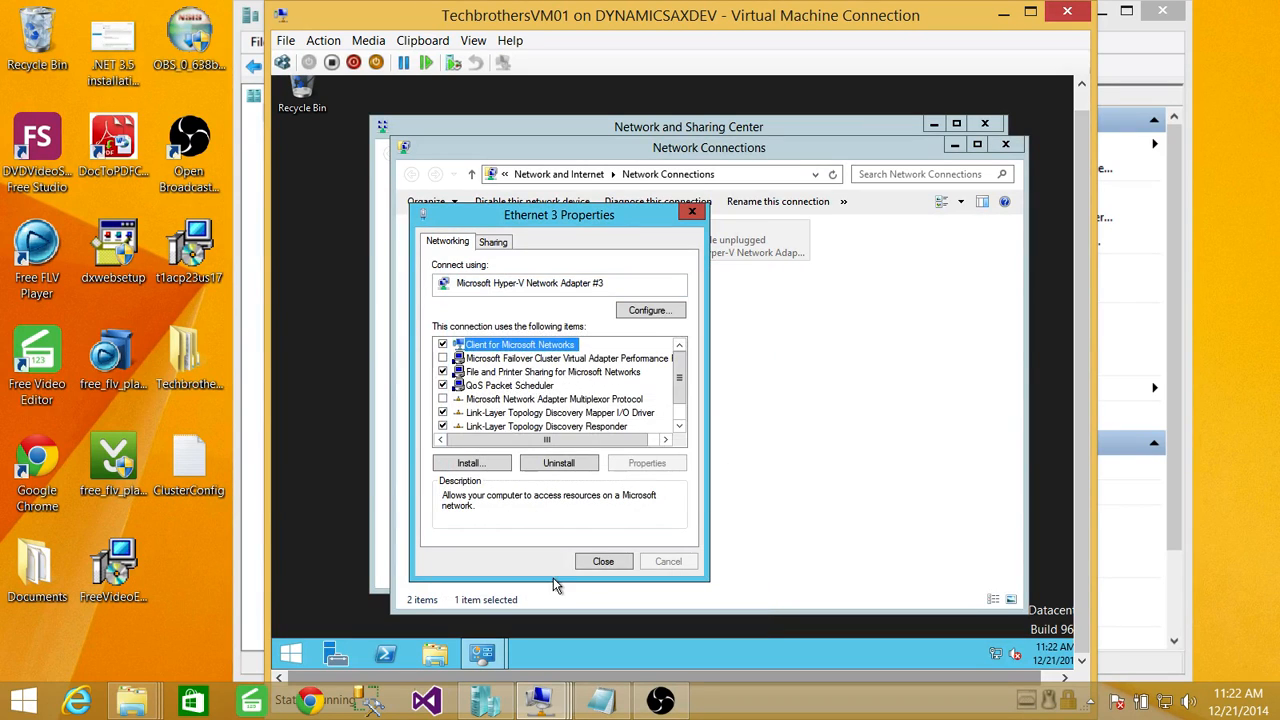
Close the Ethernet 3 properties, network connections and Network and Sharing Center windows.
left_click(601, 562)
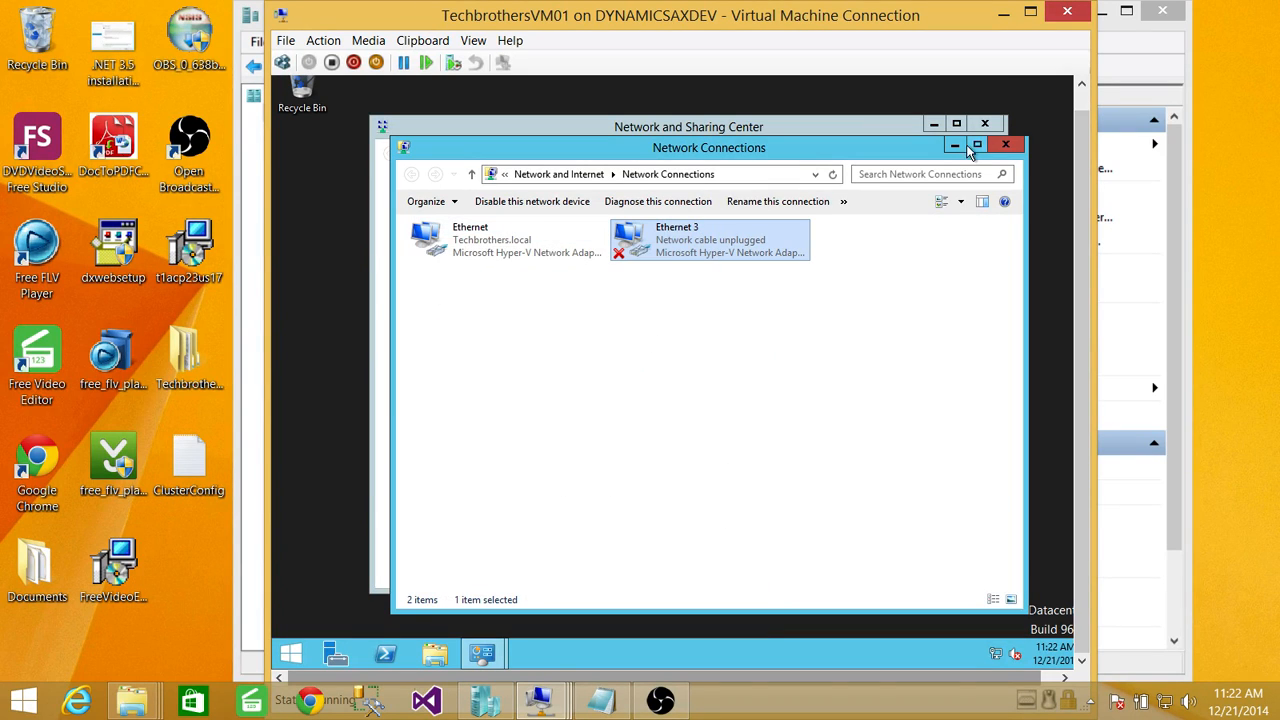
left_click(1006, 145)
left_click(985, 126)
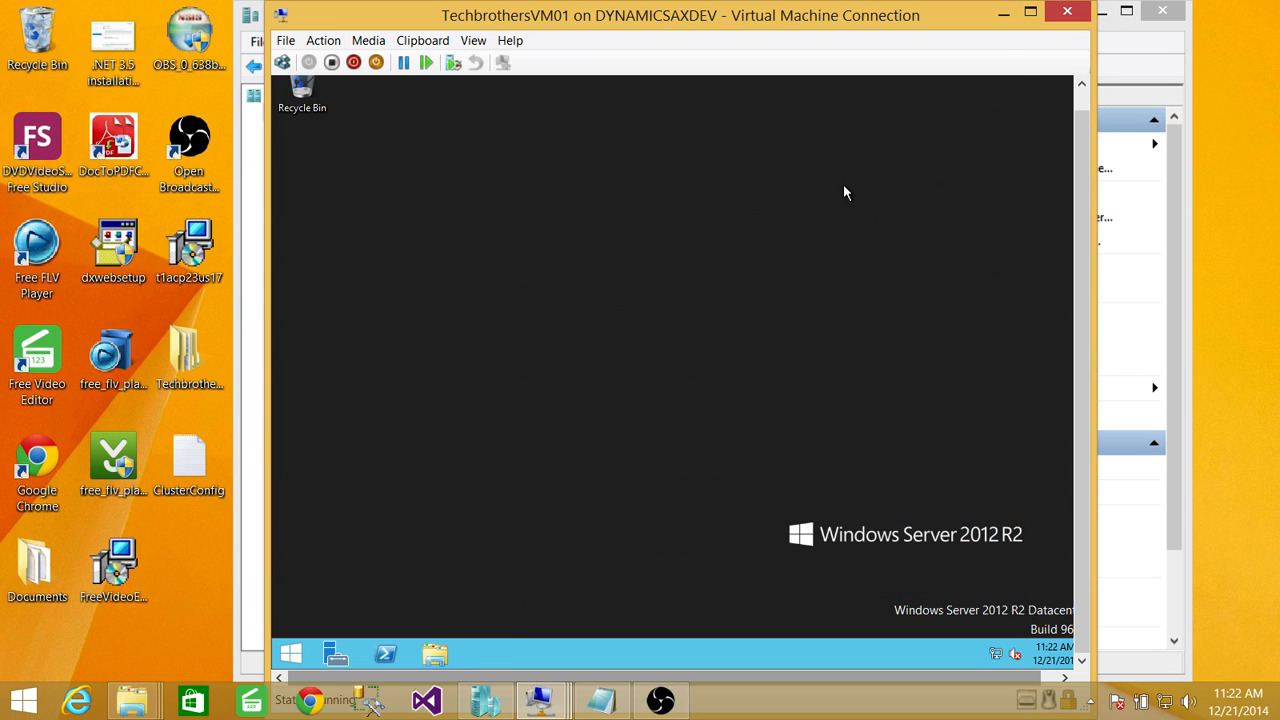
left_click(588, 705)
left_click_drag(231, 389, 5, 375)
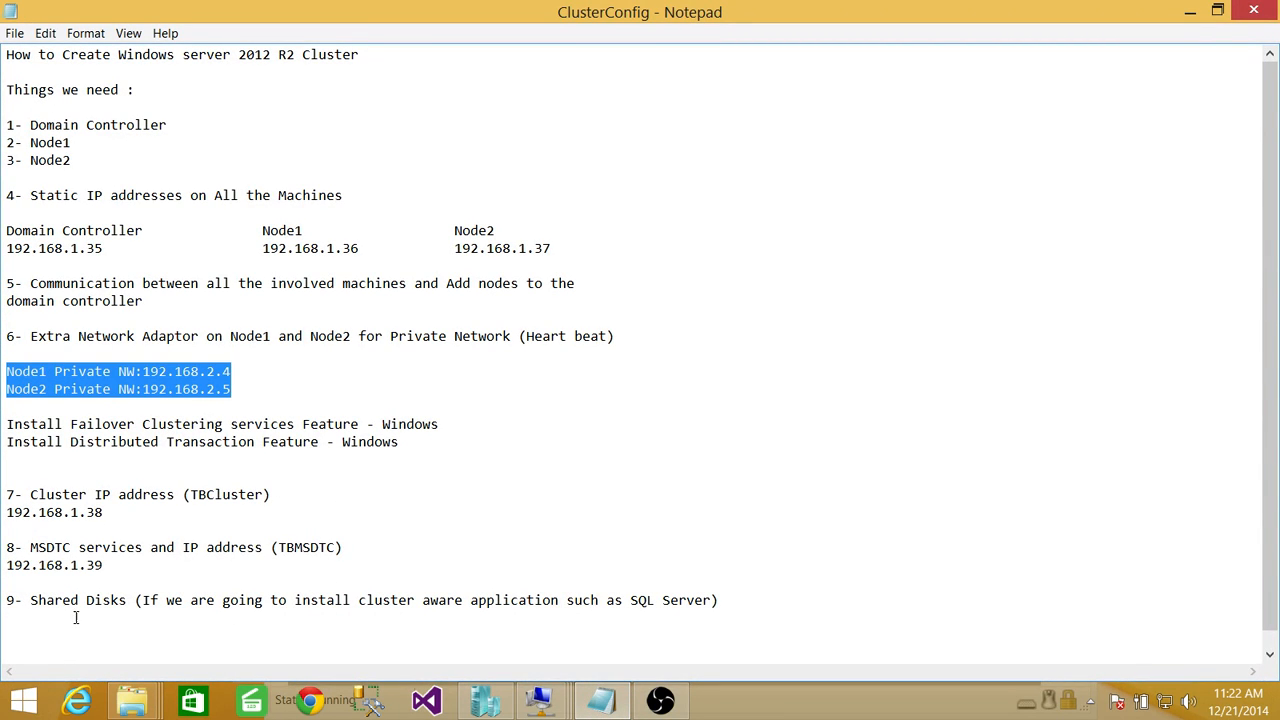
left_click(31, 600)
left_click_drag(31, 600, 128, 600)
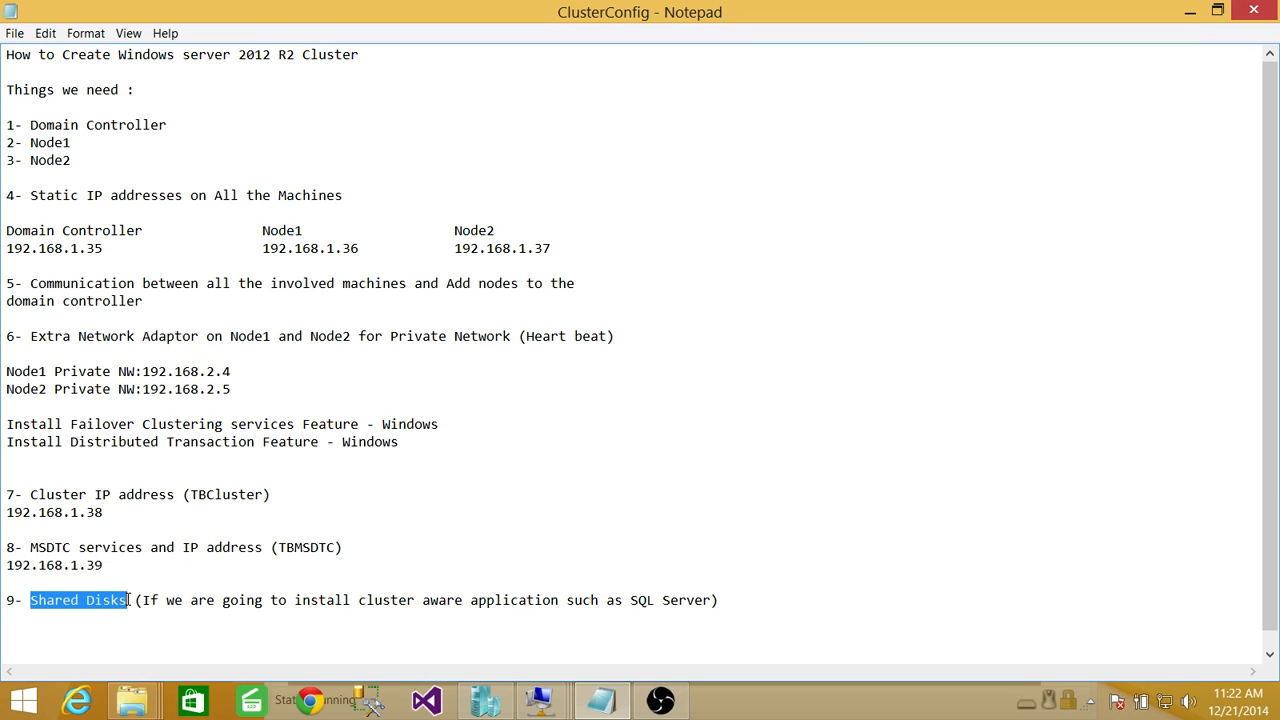
left_click(1190, 12)
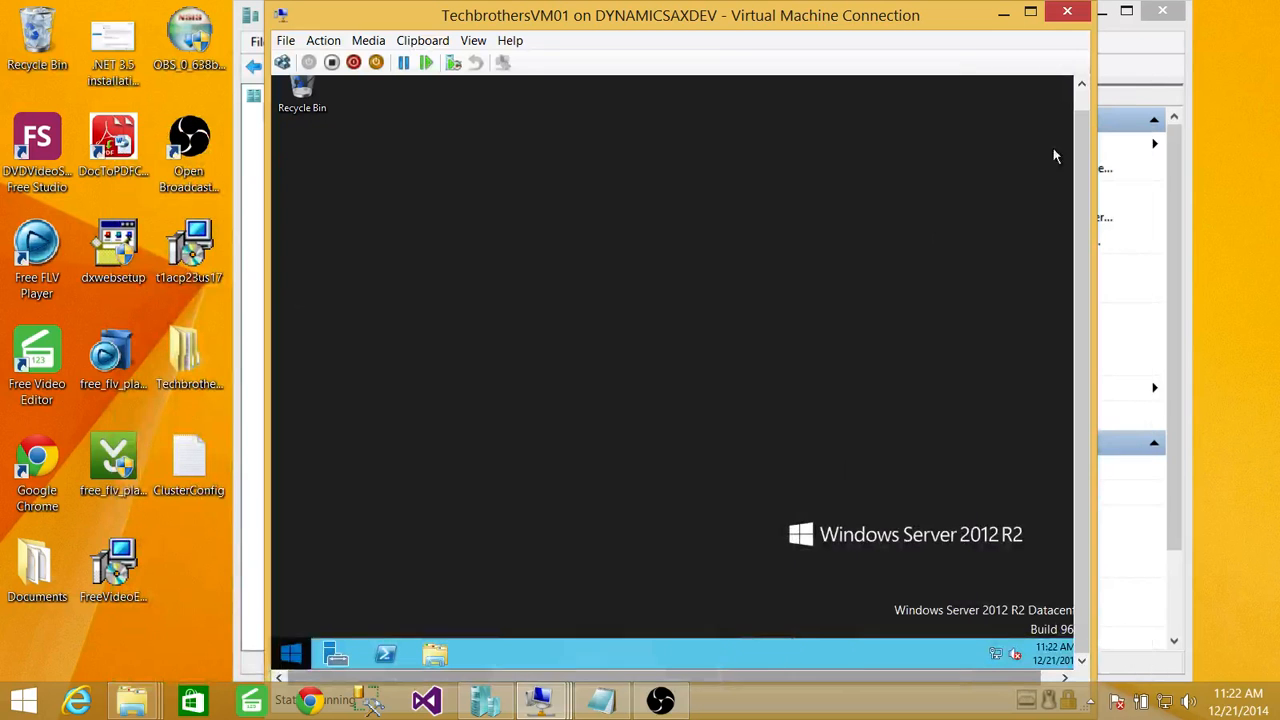
Minimize the VM01 connection and select TechbrothersVMDC in Hyper-V Manager's virtual machine list.
left_click(1004, 16)
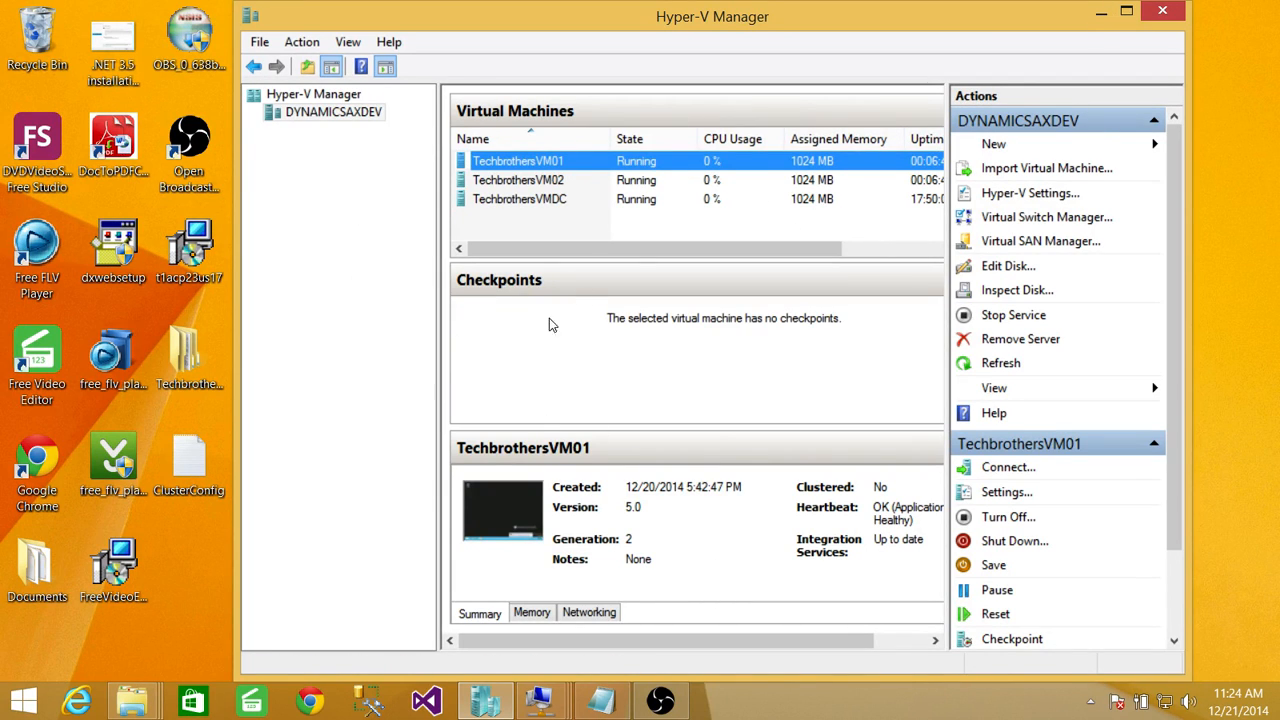
left_click(553, 203)
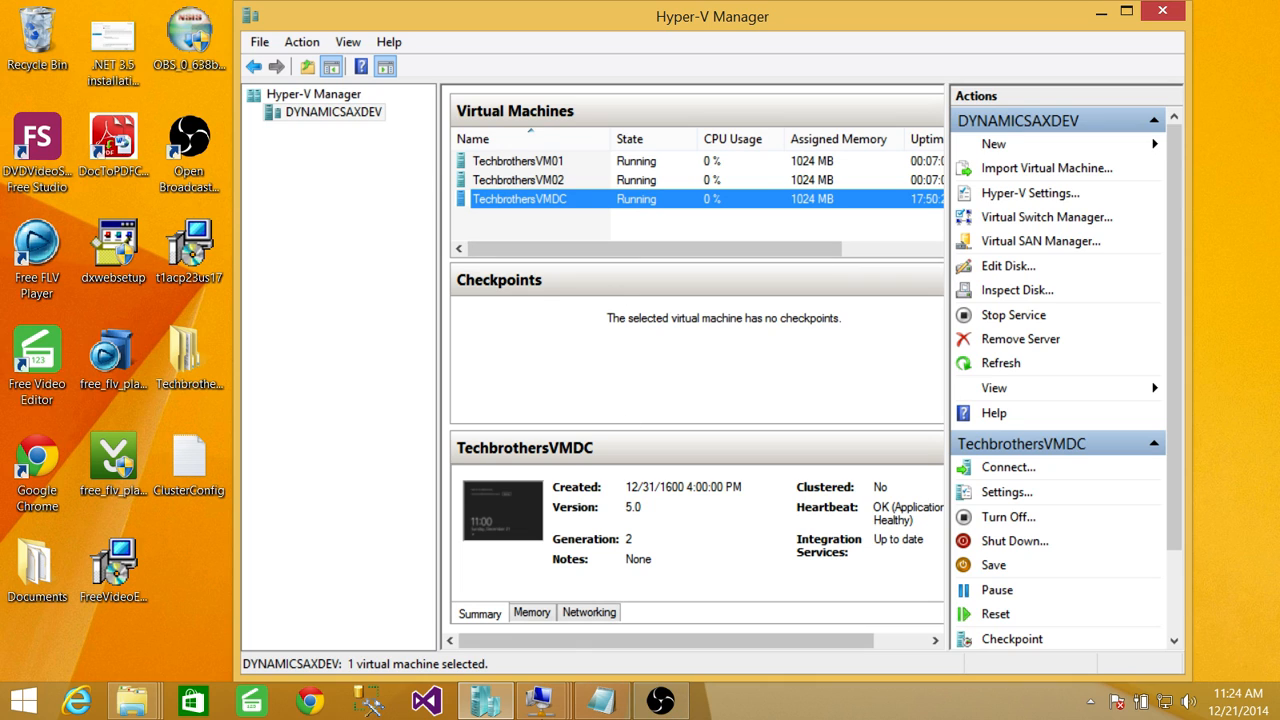
Switch to the TechbrothersVMDC connection and sign in with the admin account password.
mouse_move(566, 710)
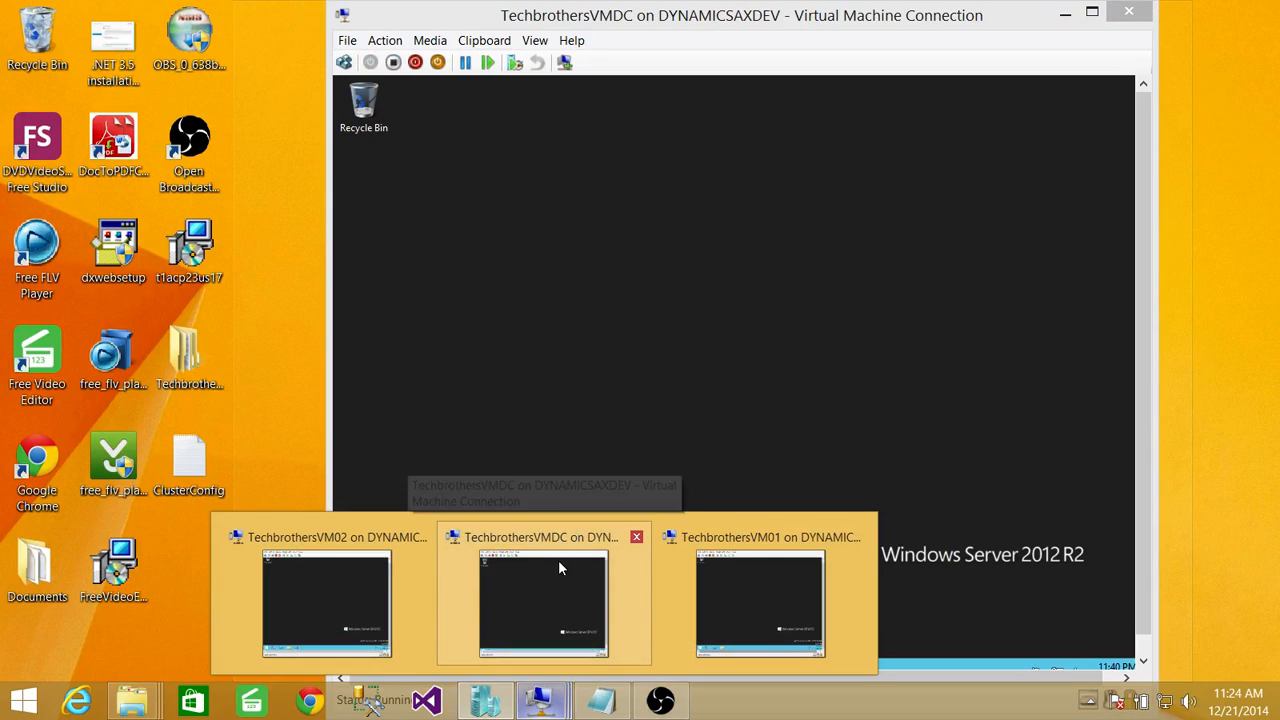
left_click(560, 566)
left_click(343, 62)
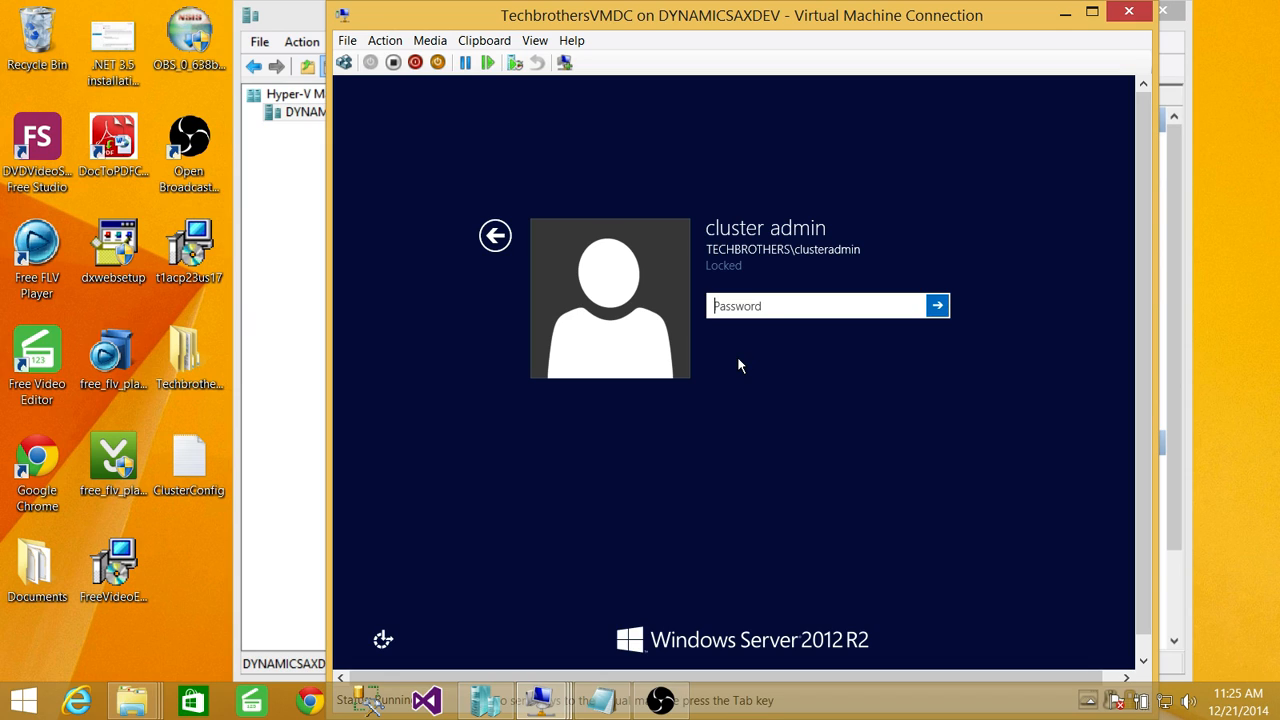
type("•••••••••")
key("Return")
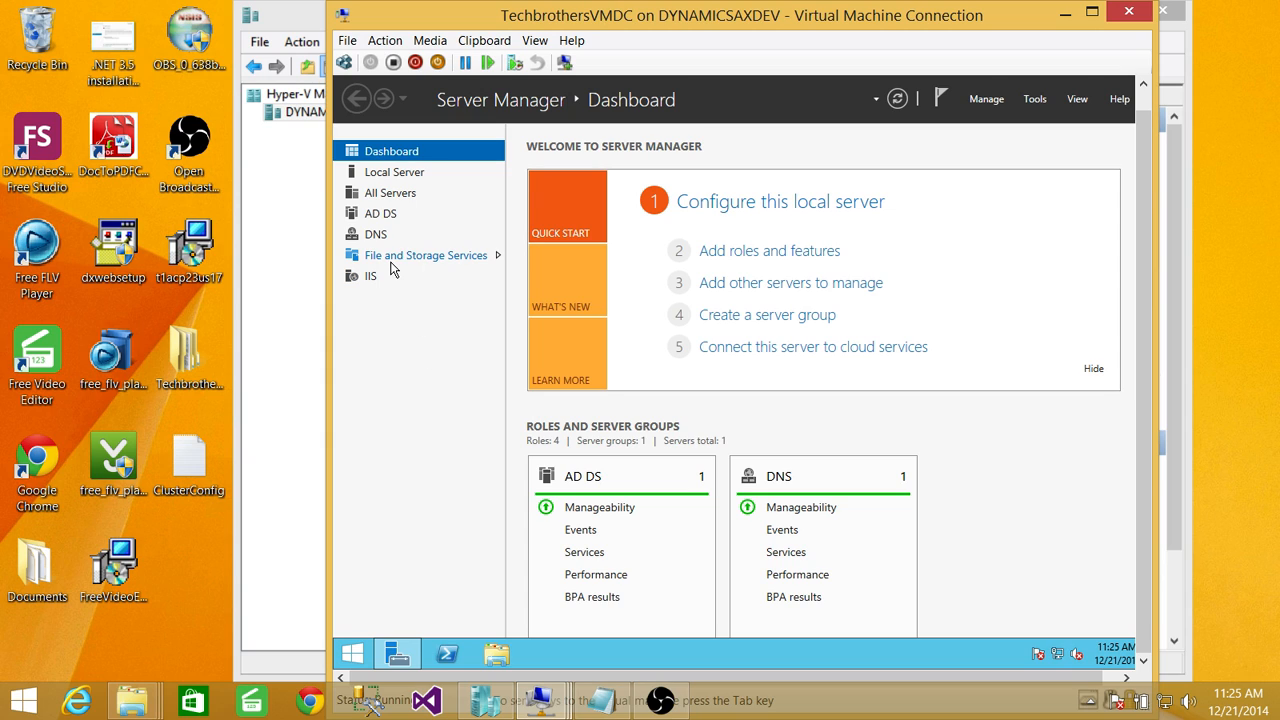
Go to File and Storage Services > iSCSI and bring up the virtual disk list's context menu.
left_click(450, 264)
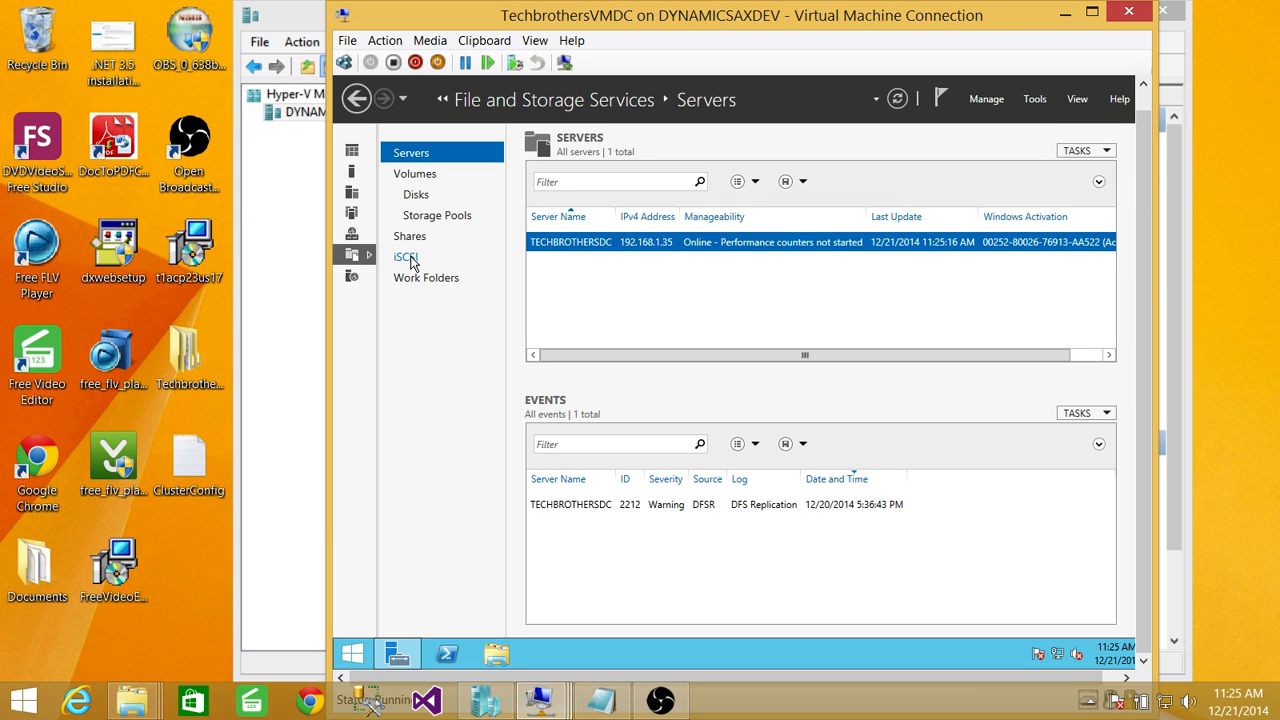
left_click(410, 261)
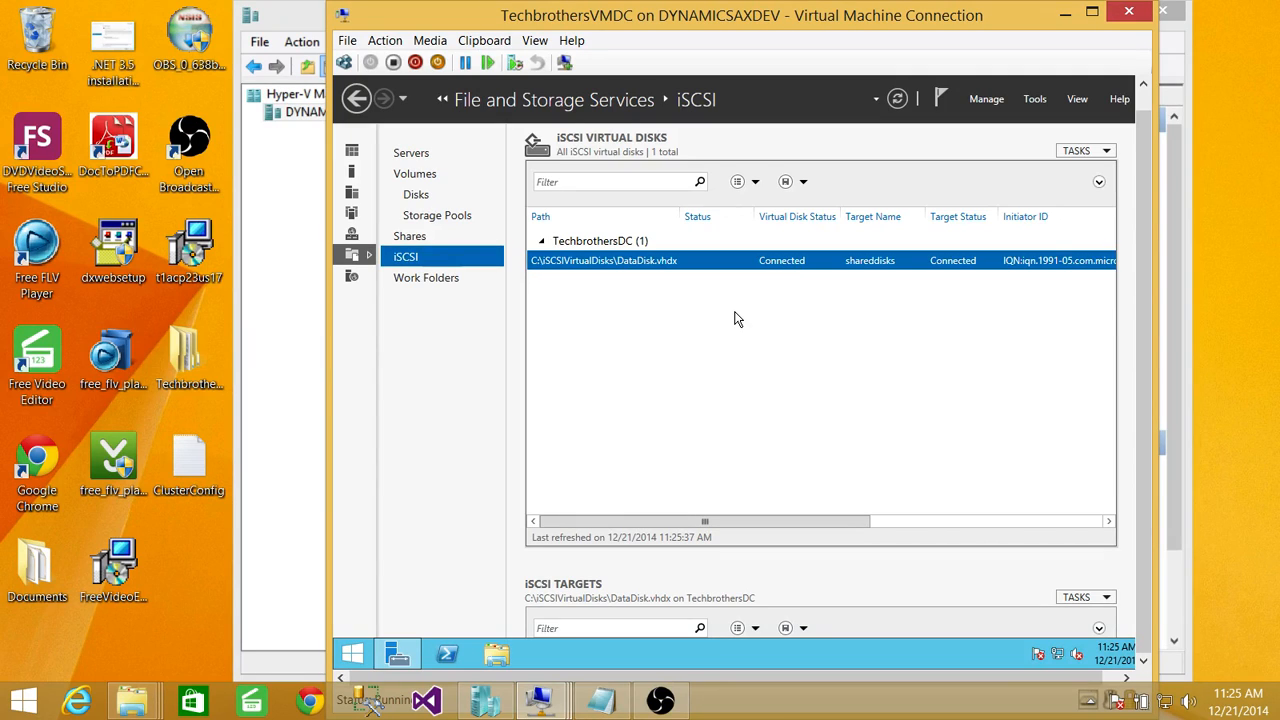
right_click(672, 316)
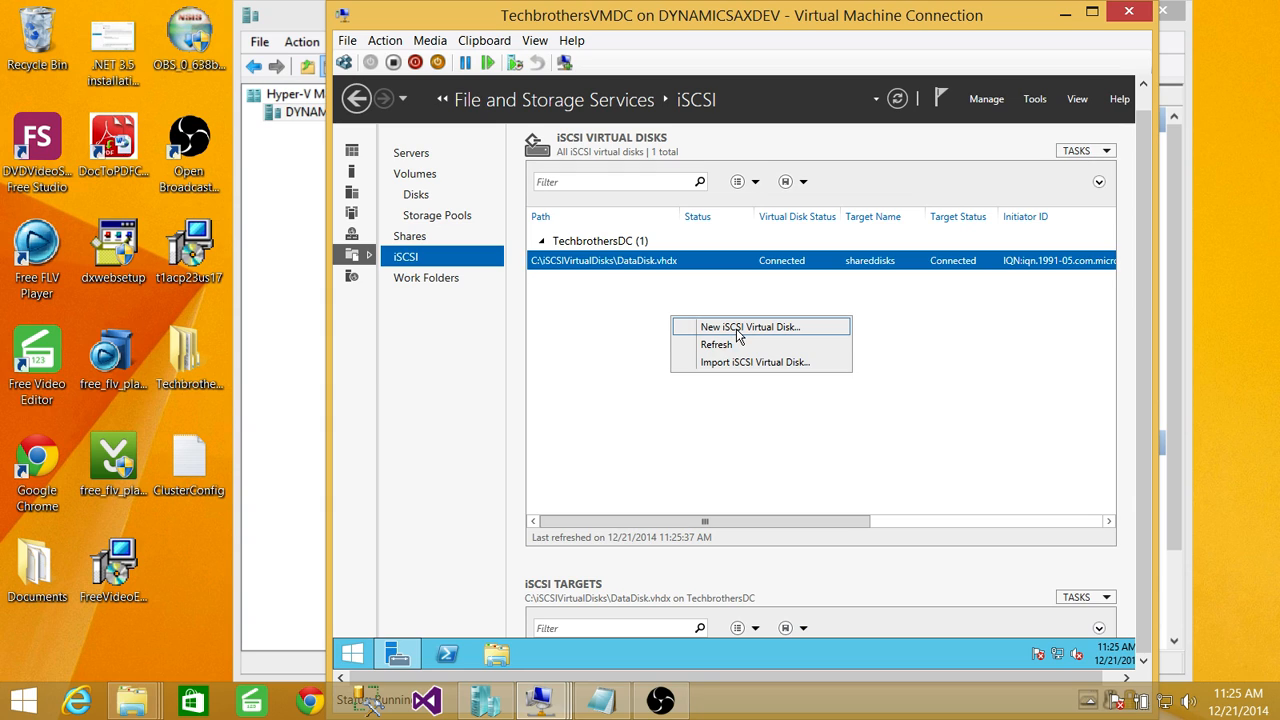
Start a new iSCSI virtual disk on volume C: named Logdisk, sized 2 GB.
left_click(737, 329)
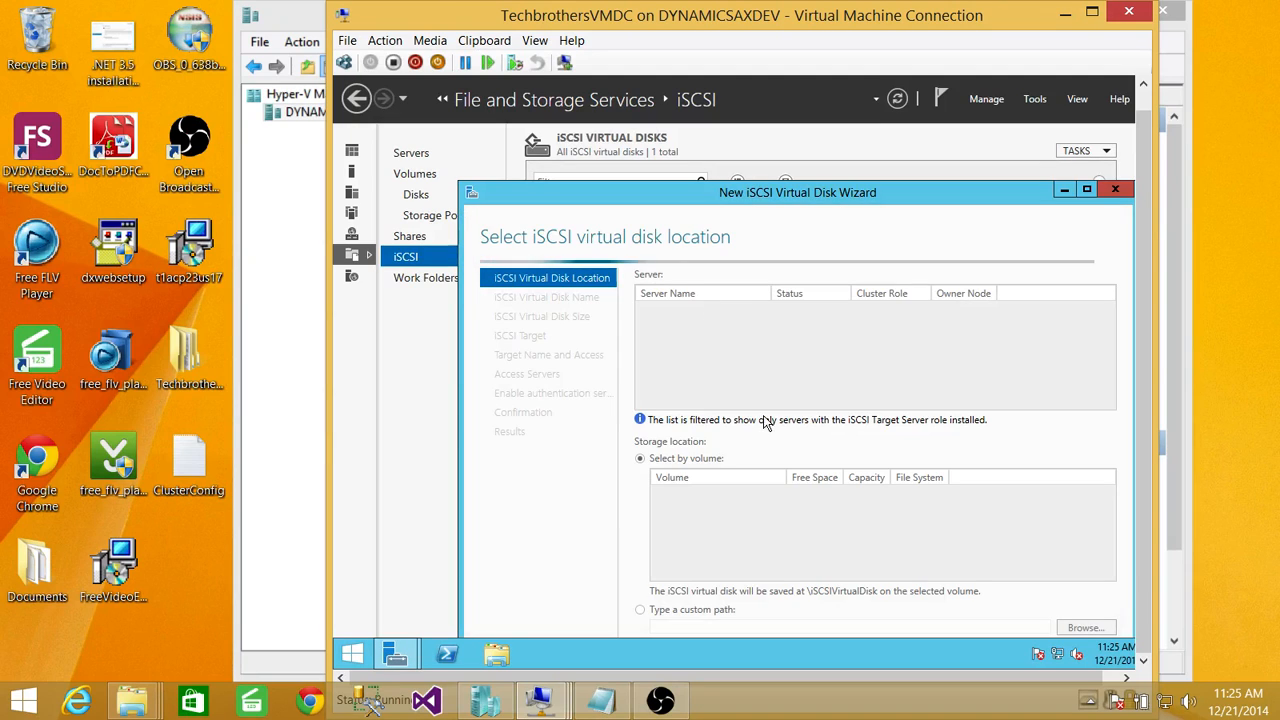
left_click_drag(772, 207, 700, 96)
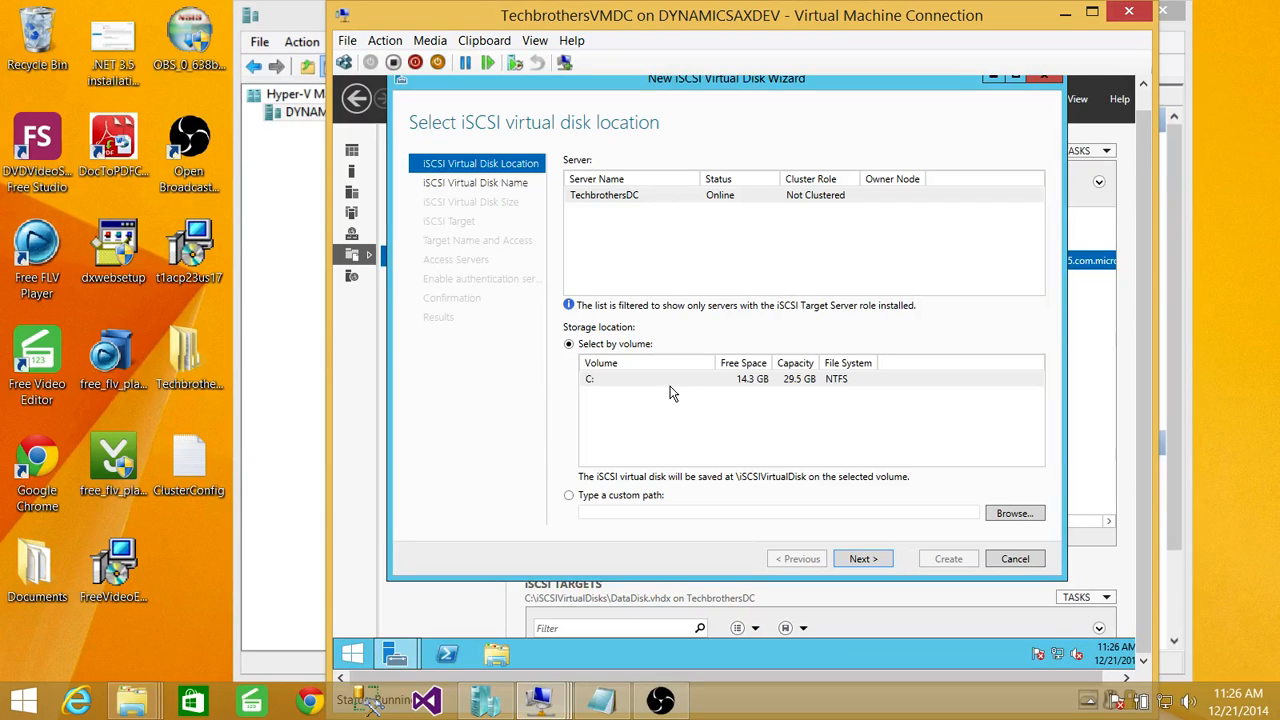
left_click(668, 382)
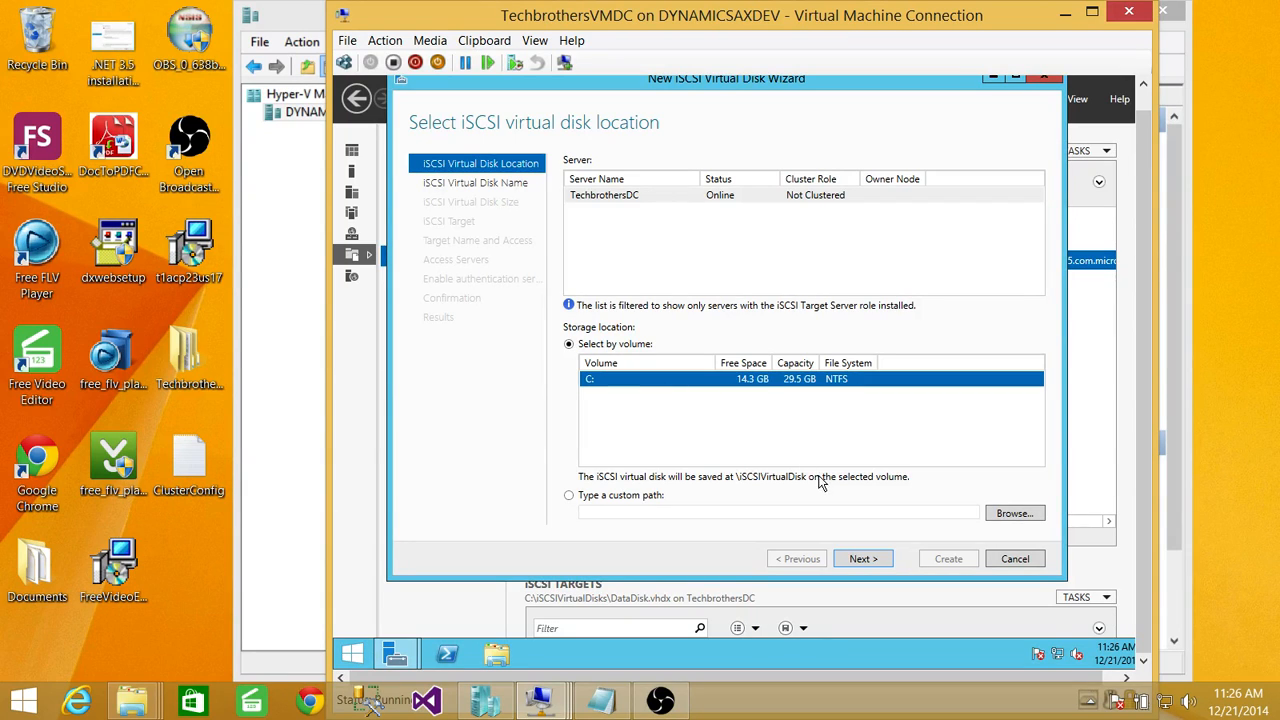
left_click(864, 559)
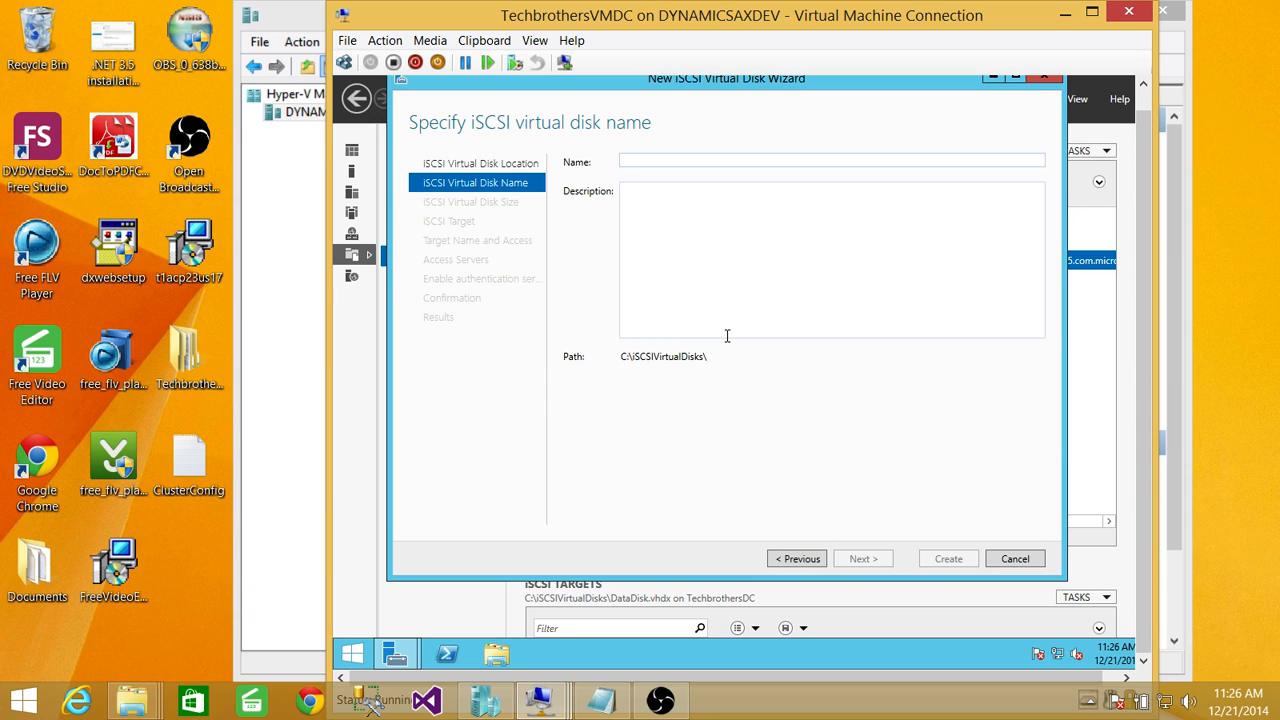
type("Logdisk")
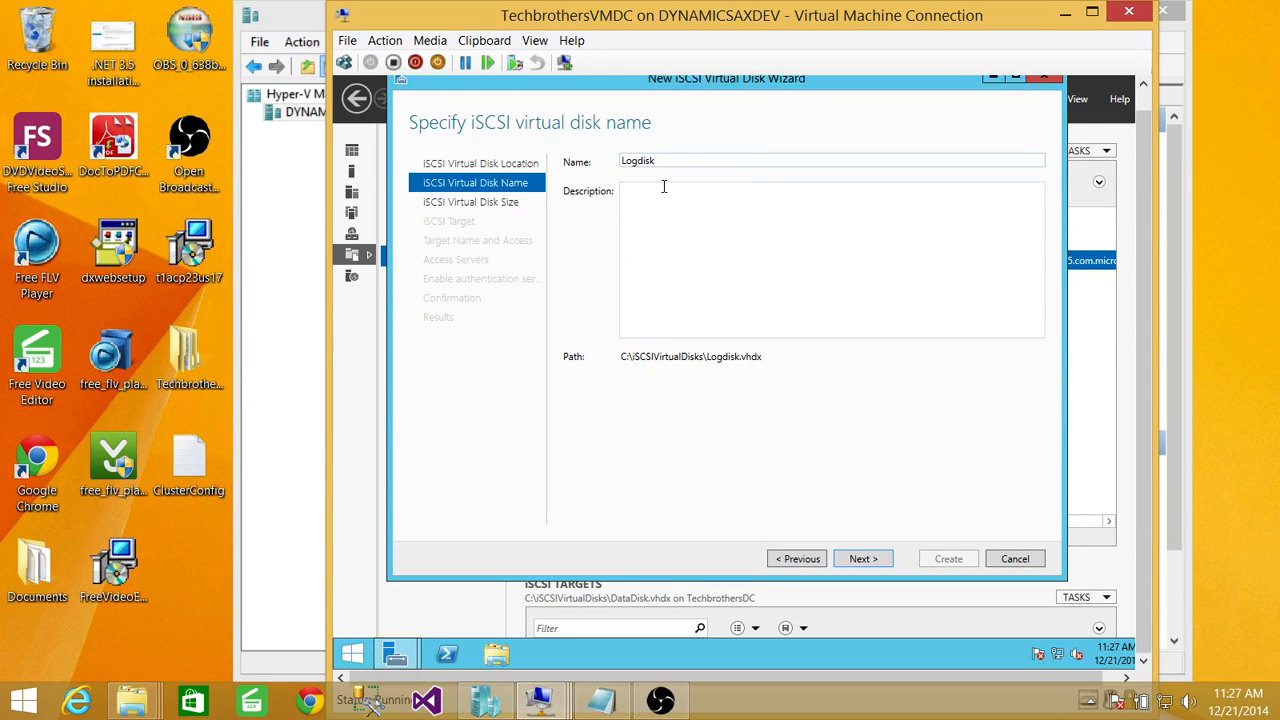
left_click(858, 558)
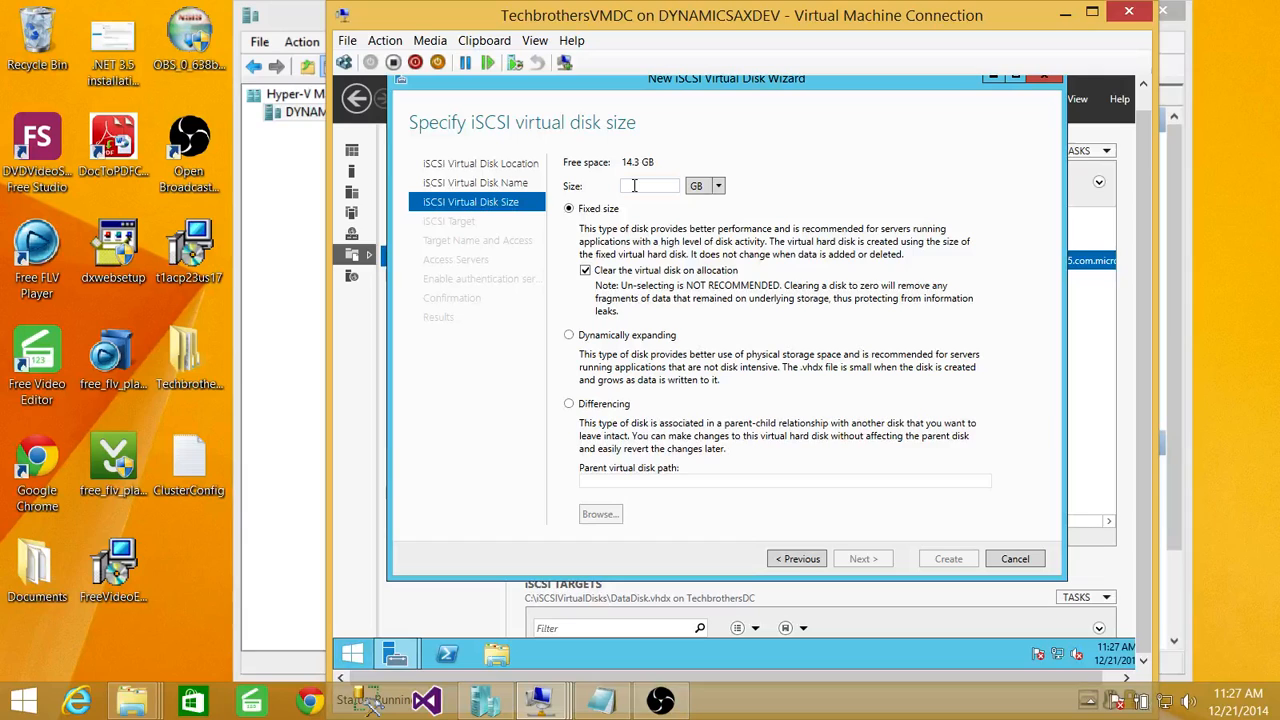
type("2")
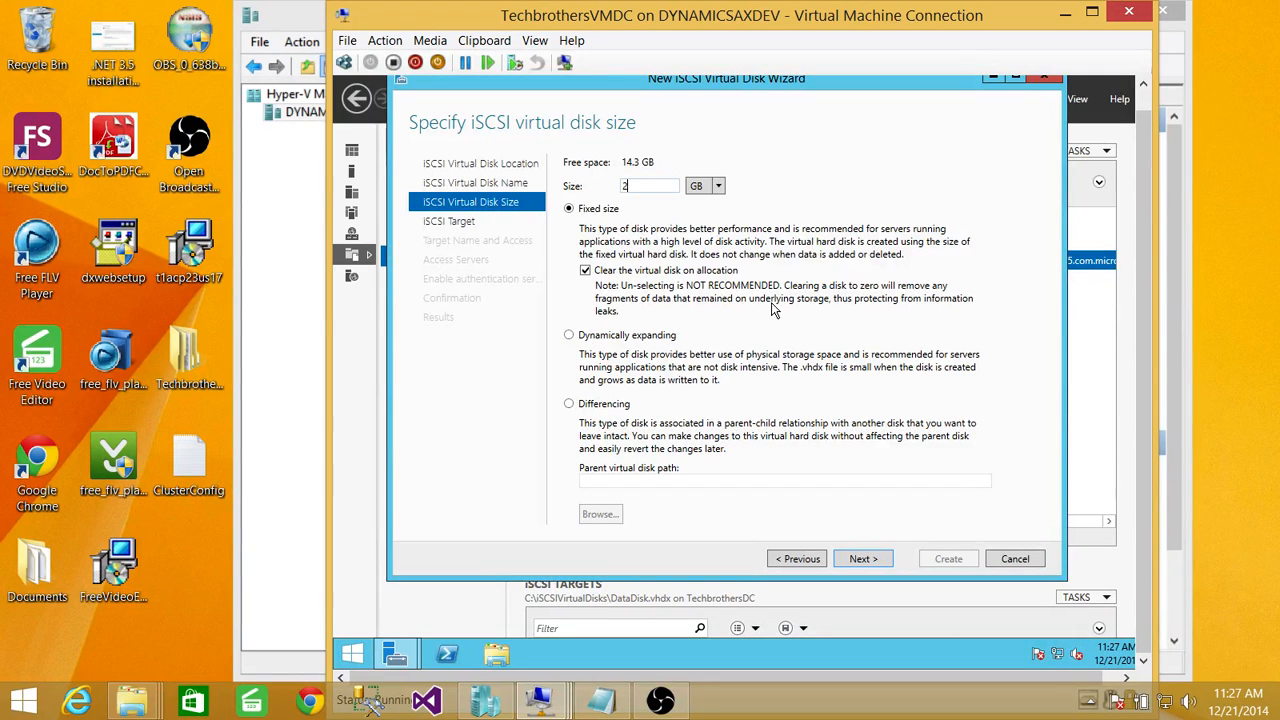
left_click(862, 559)
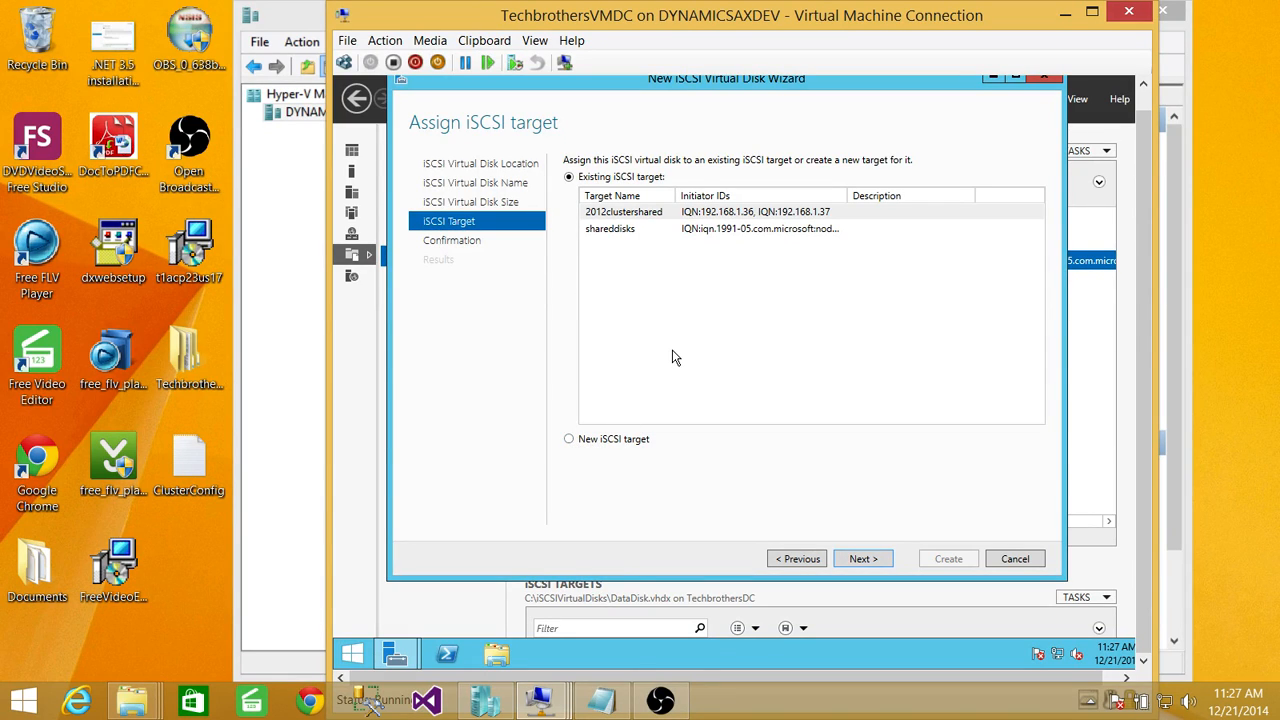
Assign Logdisk to the shareddisks target, checking its initiator IQNs, and create the disk.
left_click(616, 232)
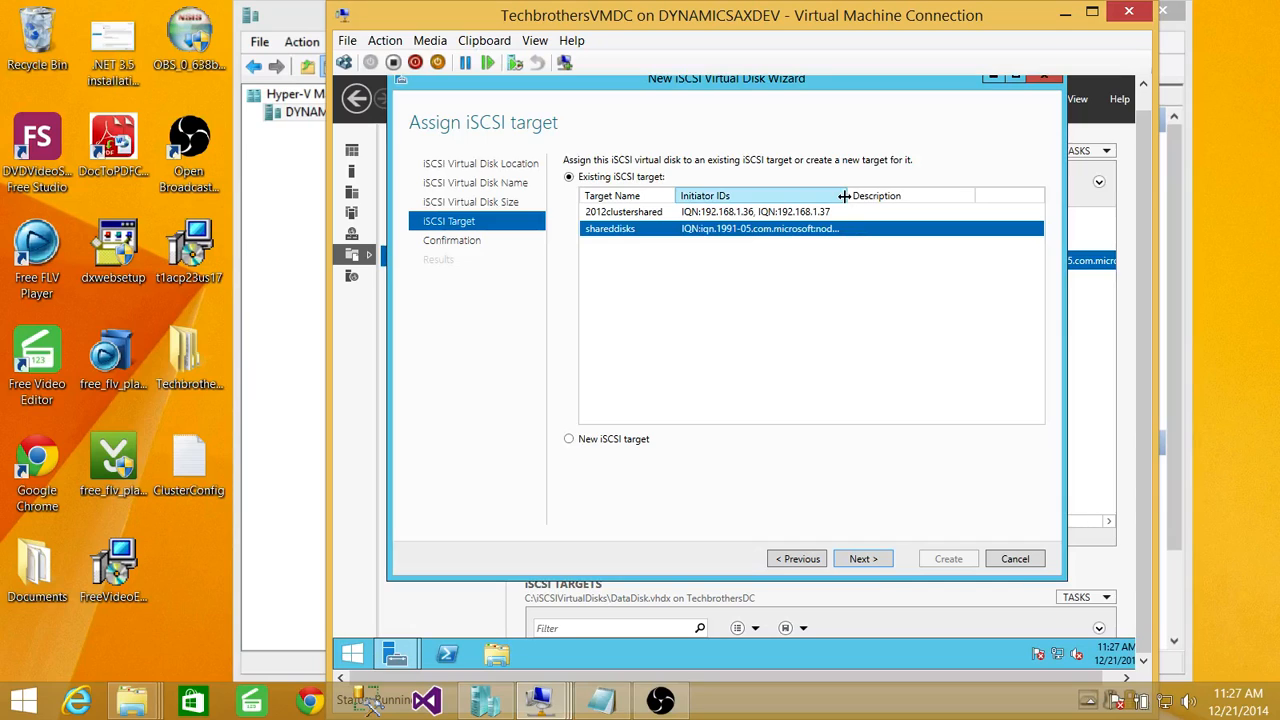
left_click_drag(848, 196, 1010, 197)
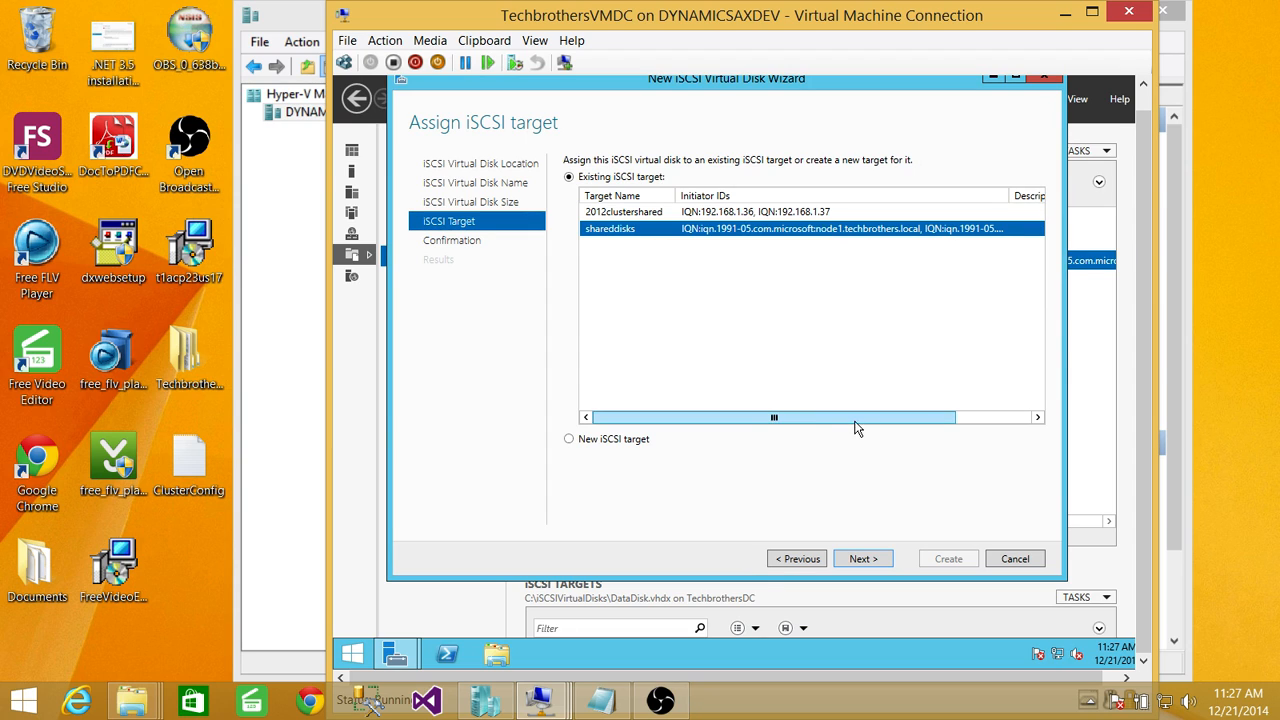
left_click_drag(856, 417, 957, 418)
left_click_drag(925, 196, 1007, 197)
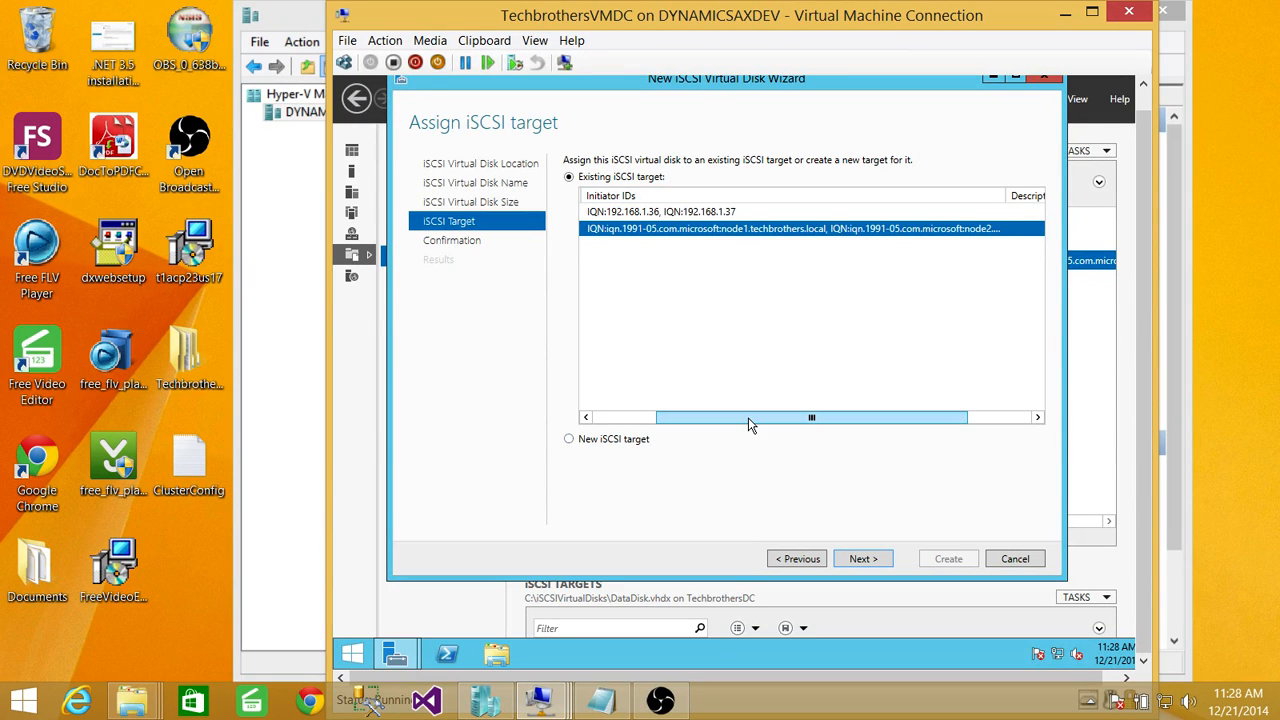
left_click_drag(748, 417, 650, 417)
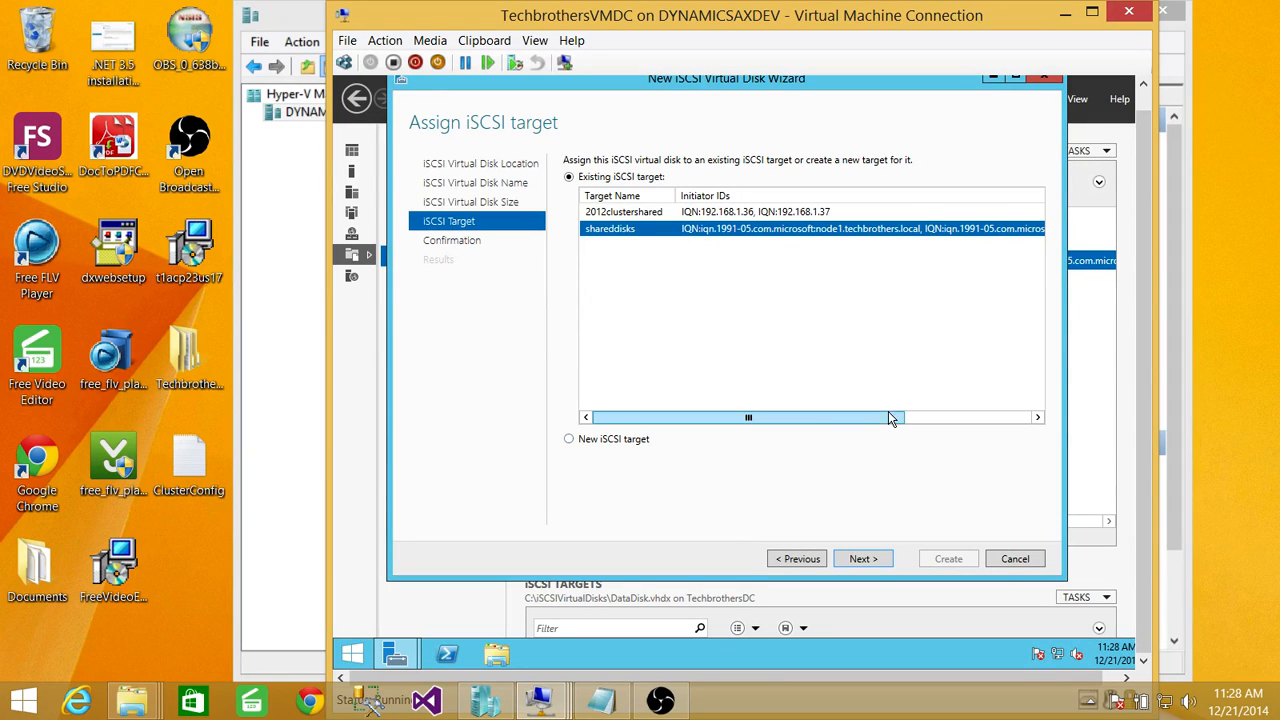
left_click(863, 559)
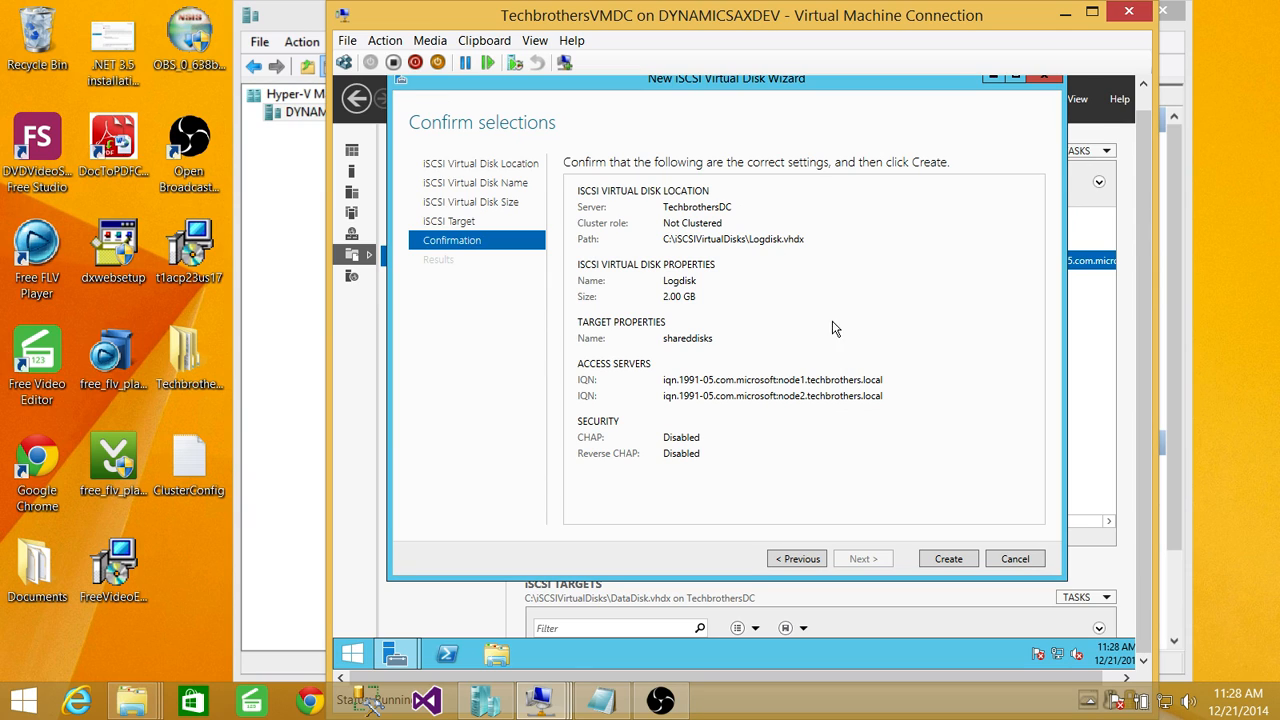
left_click(930, 553)
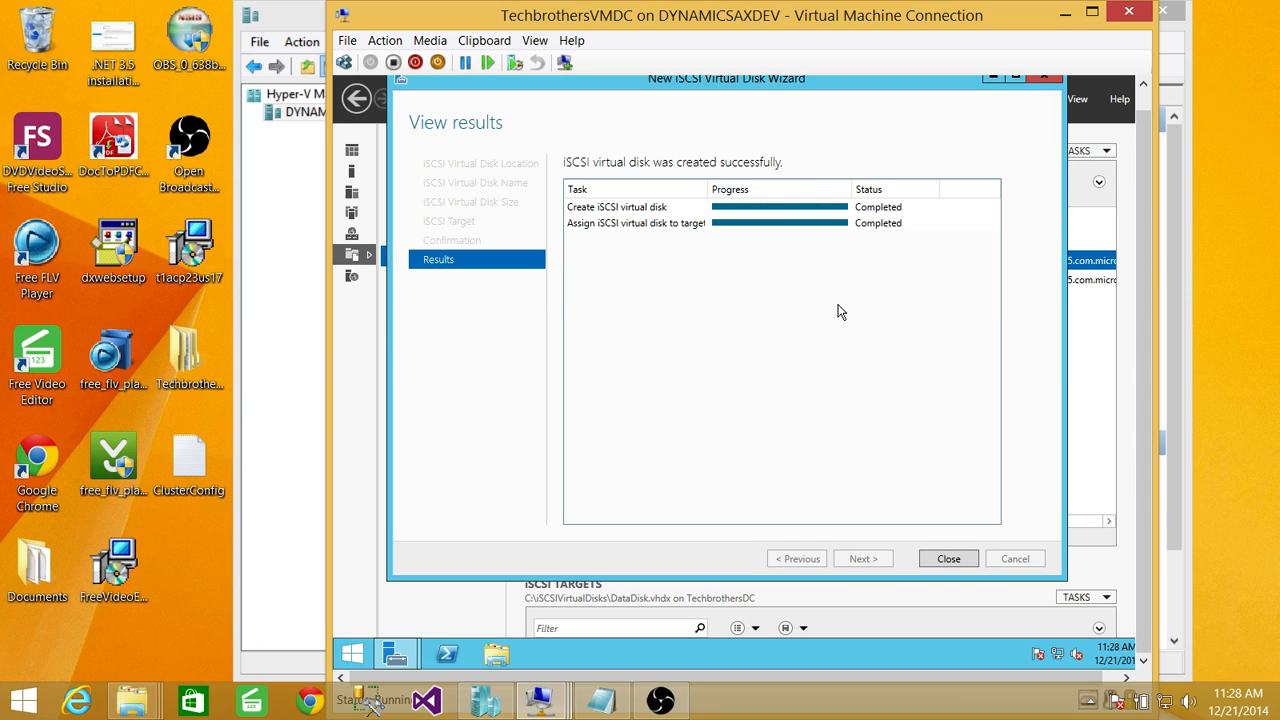
left_click(945, 559)
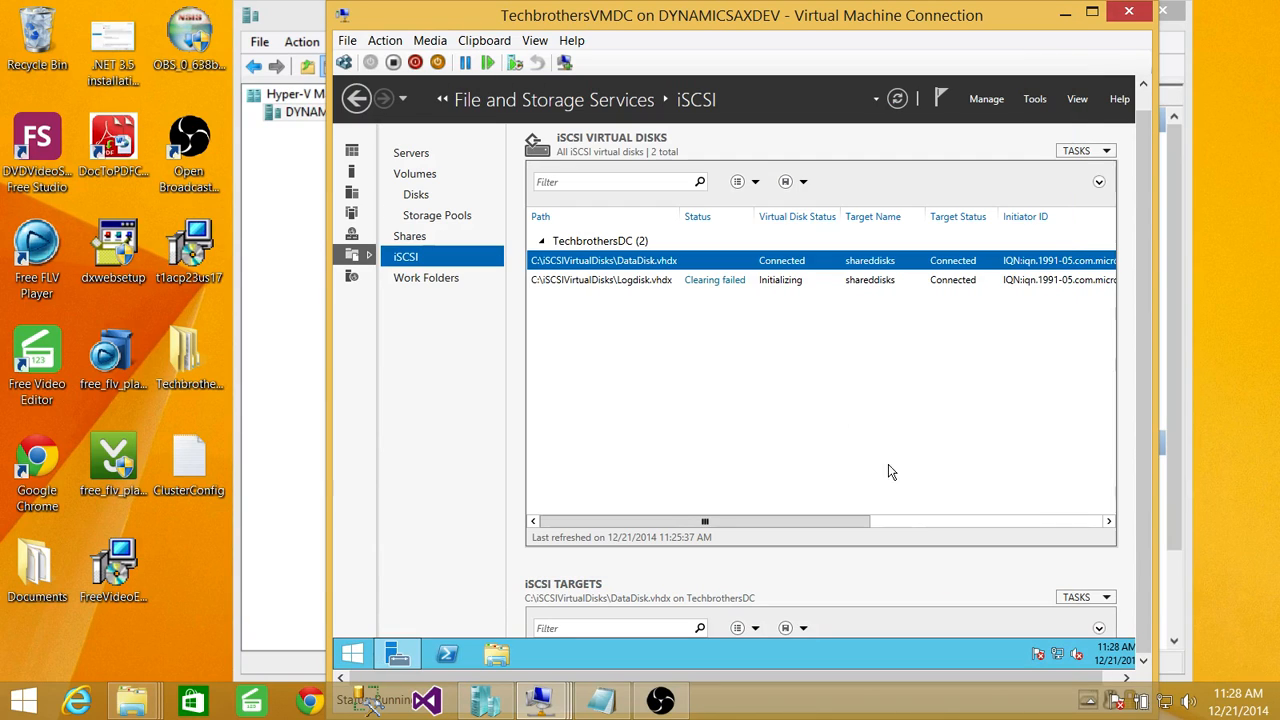
Create Quaram.vhdx on C: at 1 GB, assigned to the shareddisks target.
right_click(658, 329)
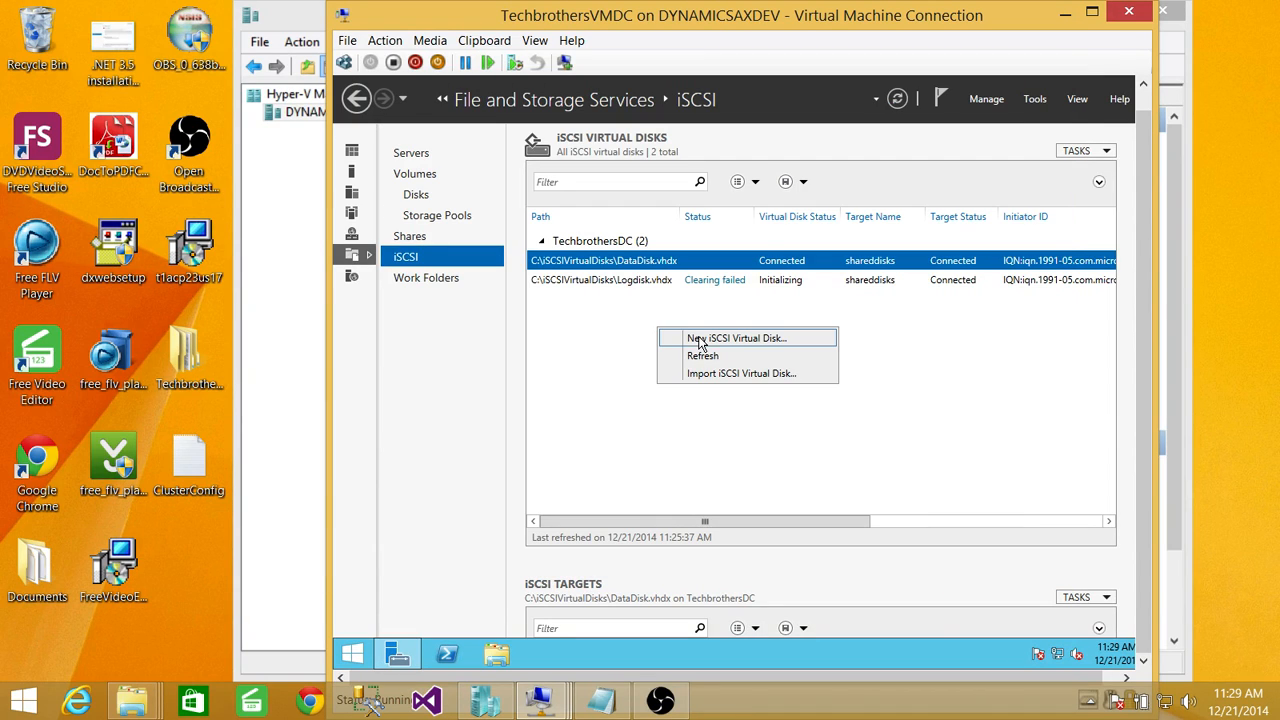
left_click(752, 338)
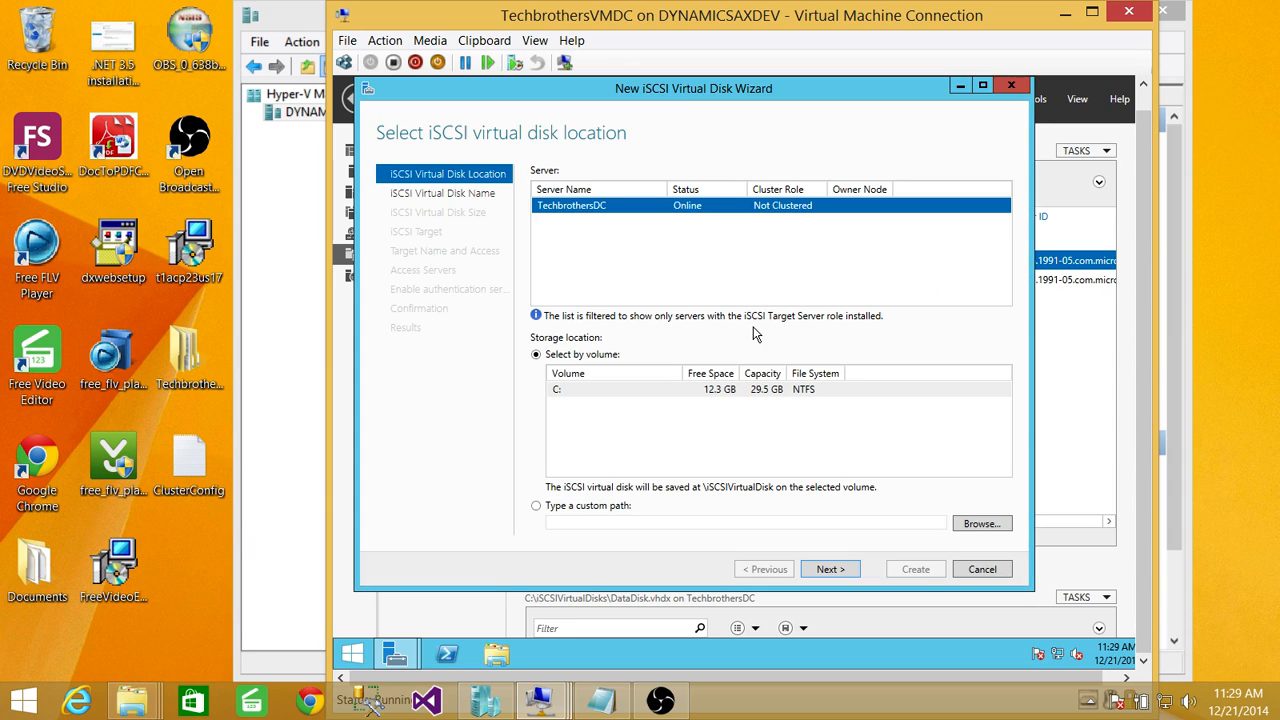
left_click(838, 571)
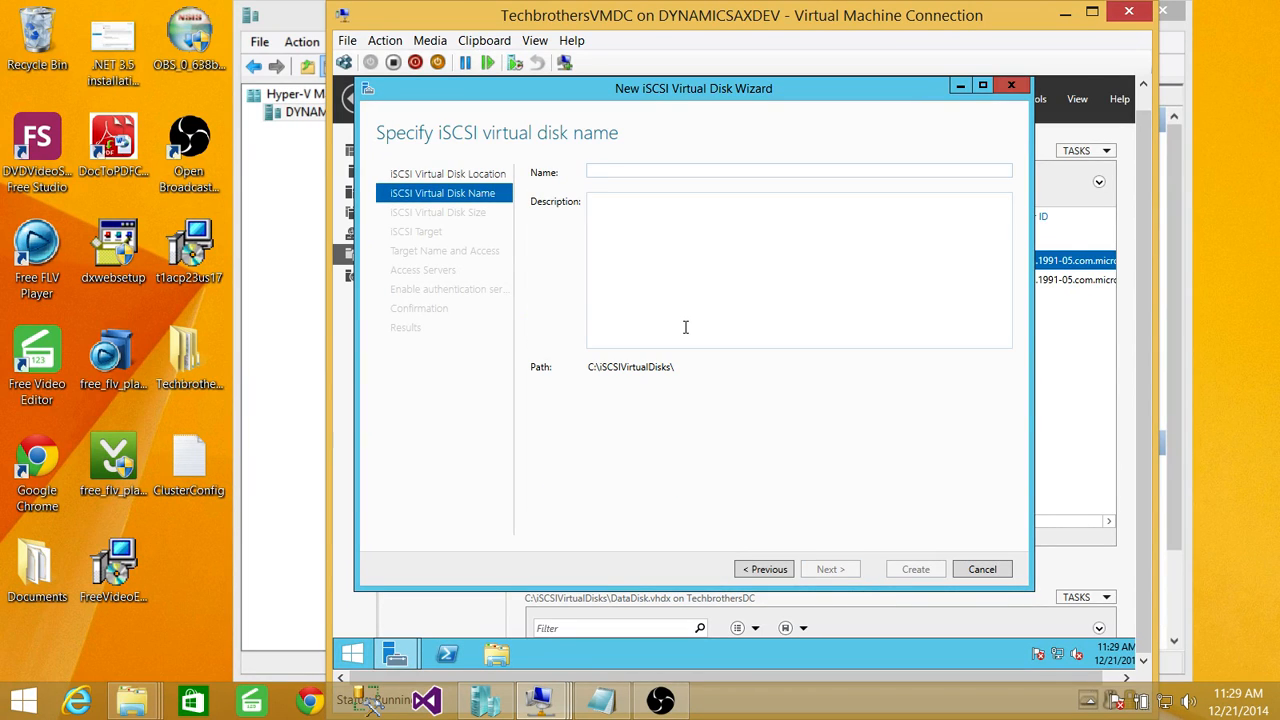
type("Quaram")
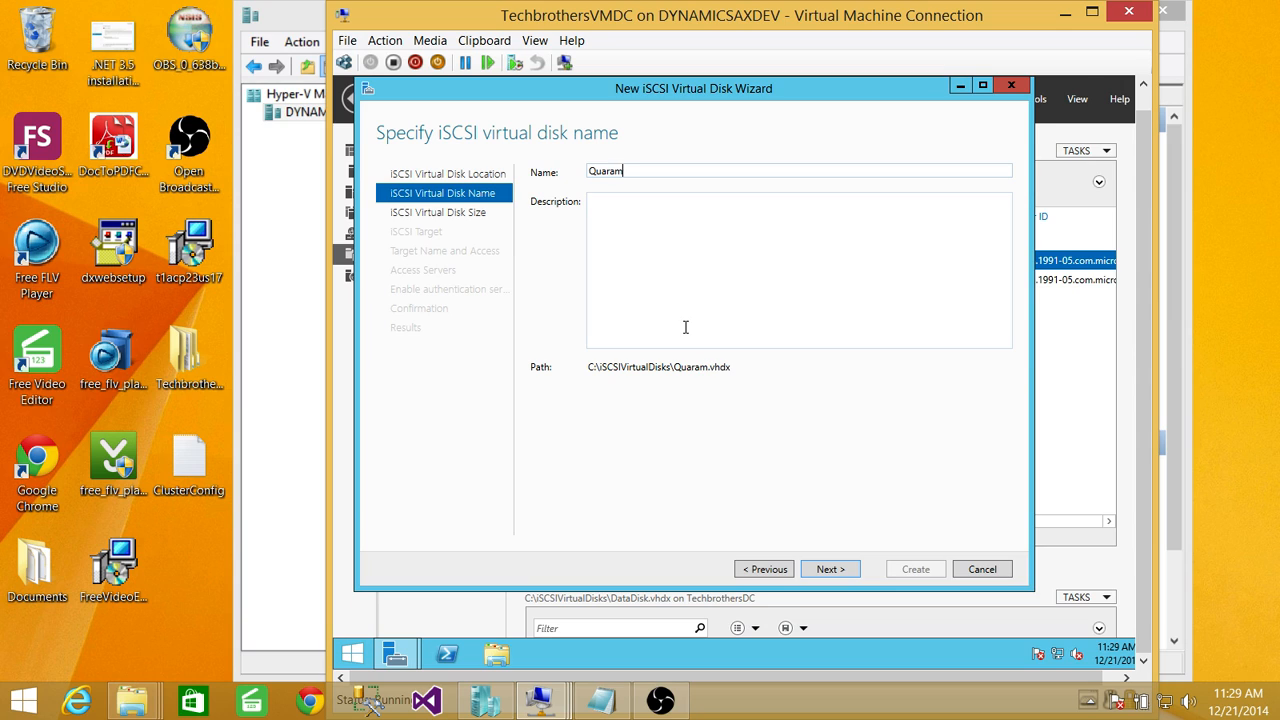
left_click(830, 569)
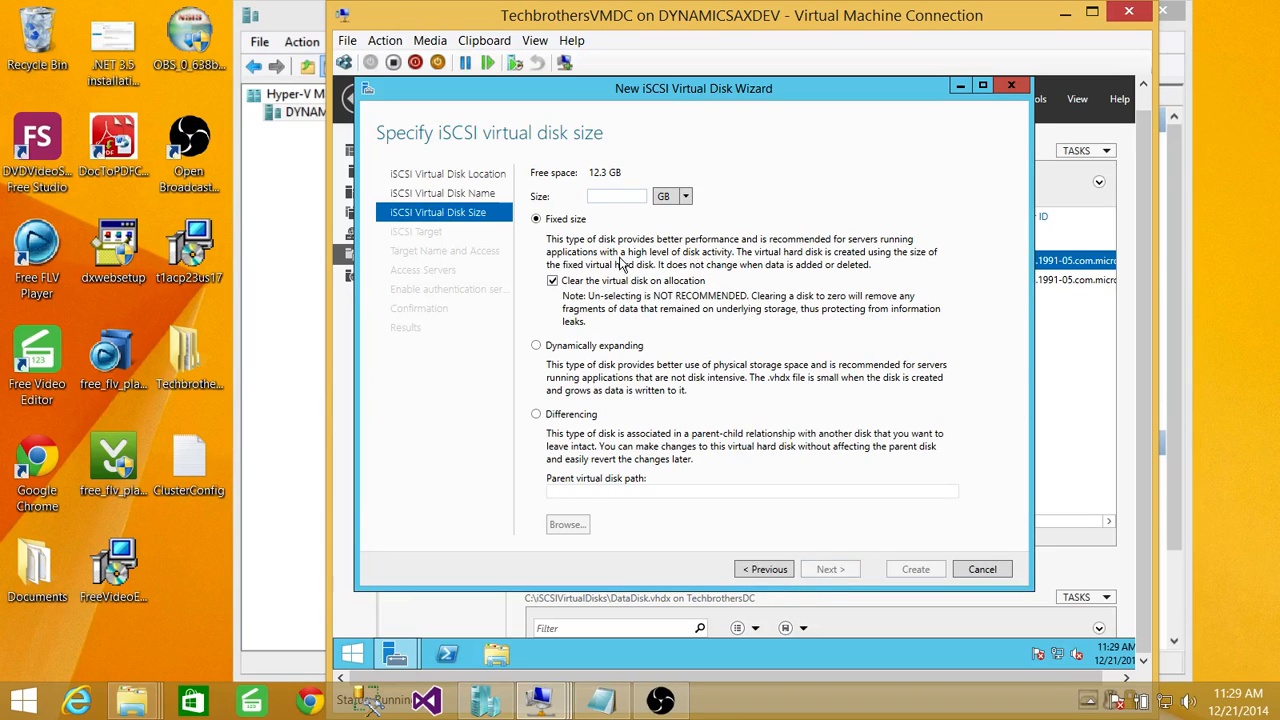
type("1")
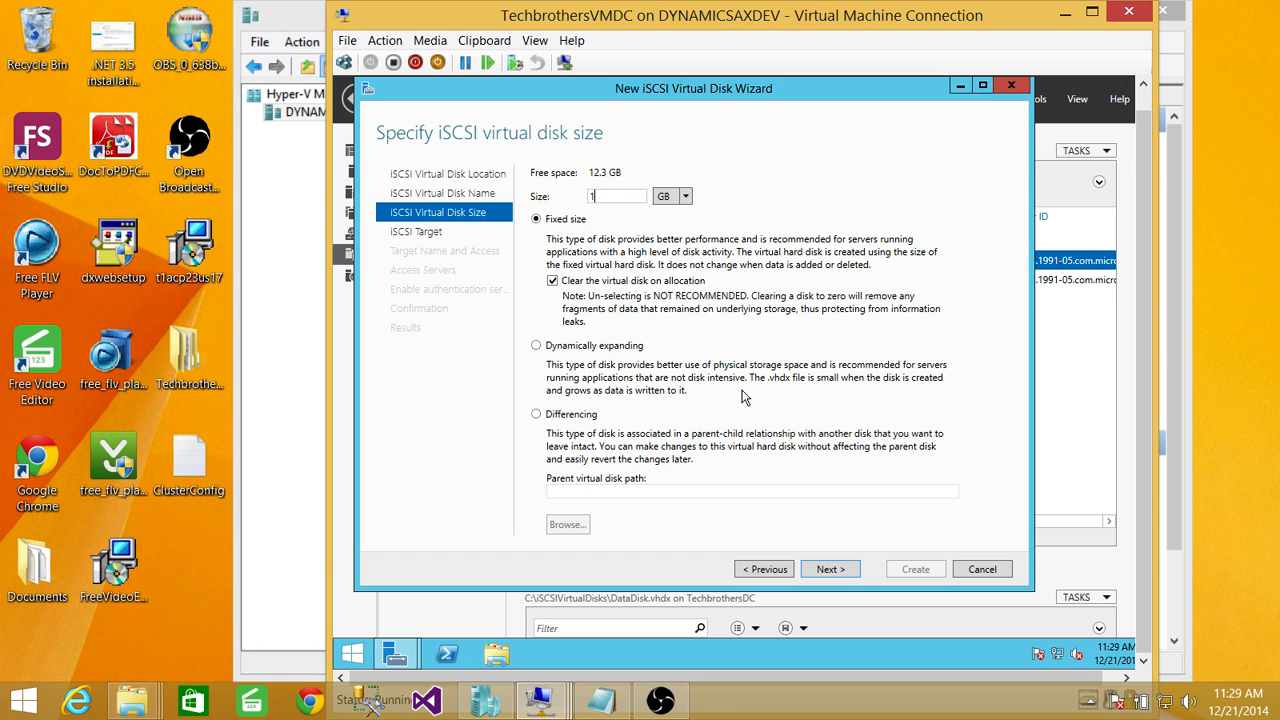
left_click(830, 569)
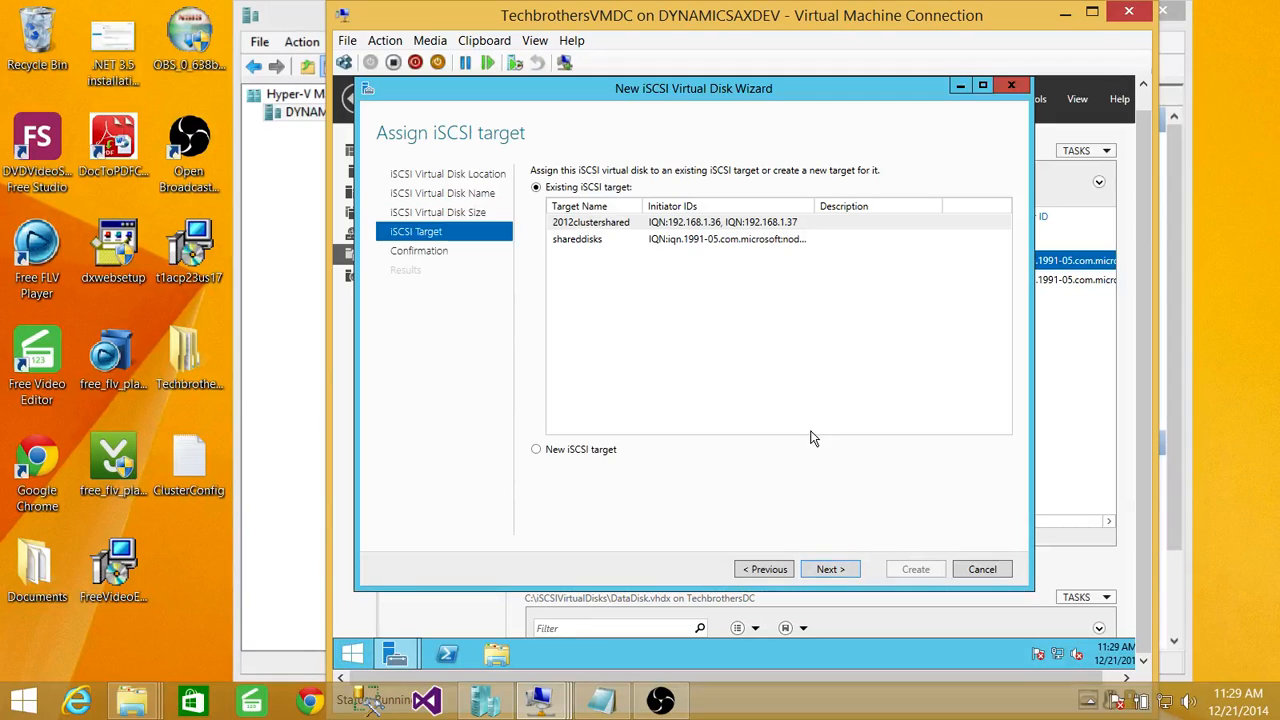
left_click(580, 240)
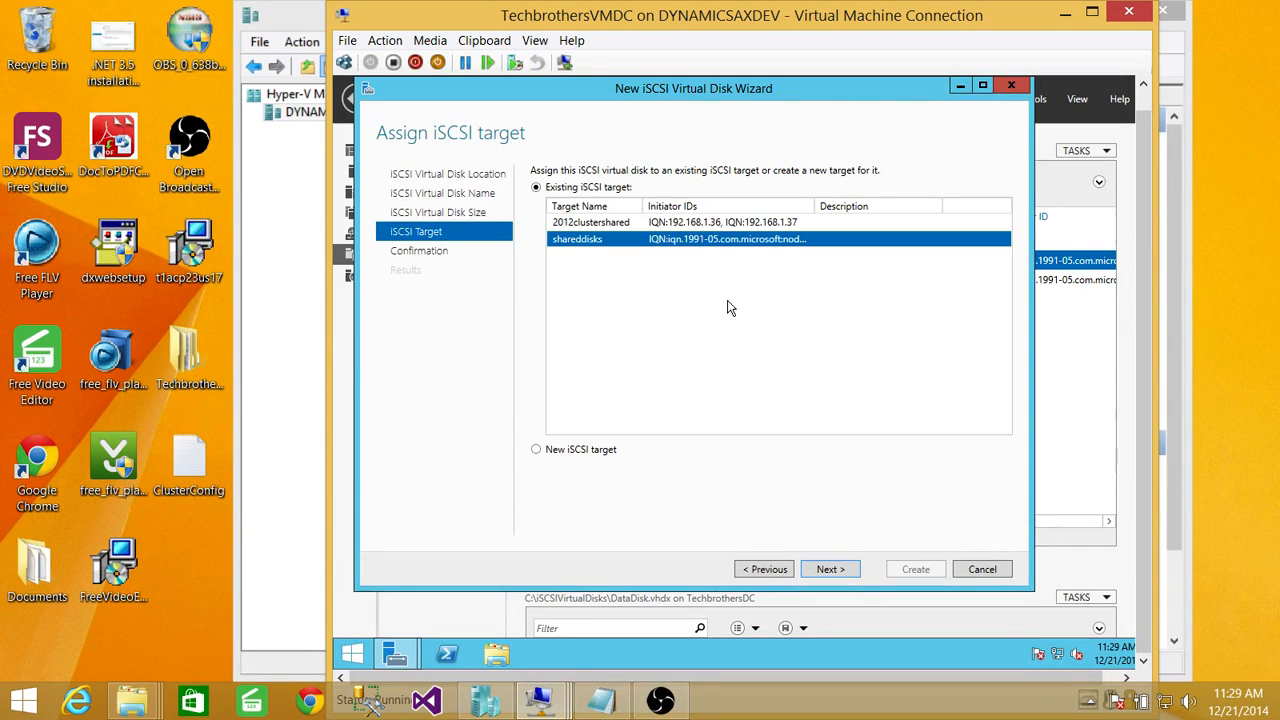
left_click(840, 564)
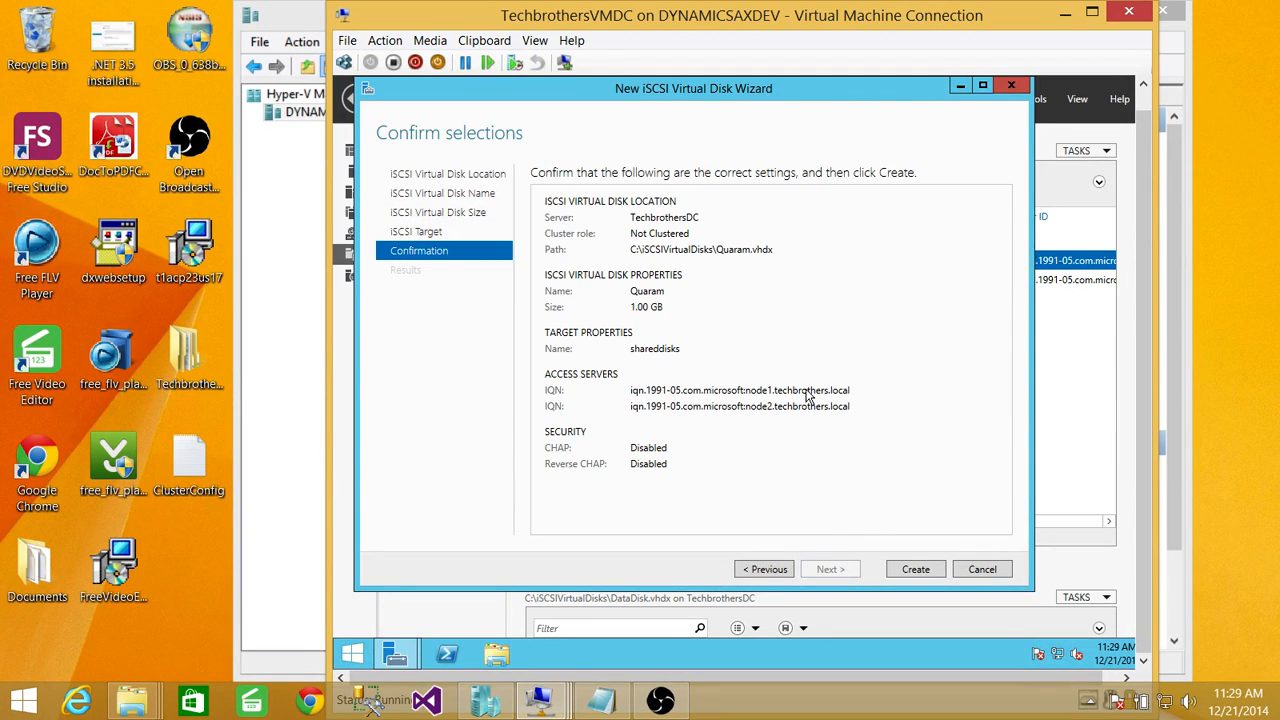
left_click(918, 573)
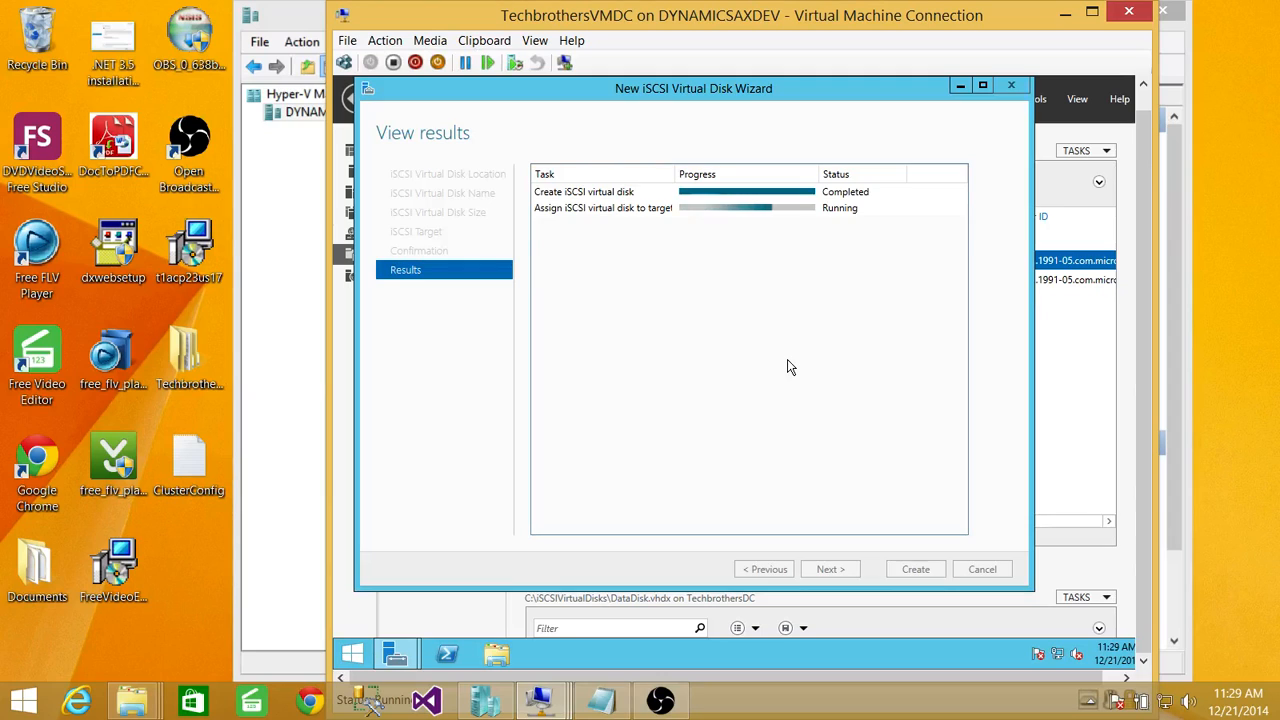
left_click(916, 569)
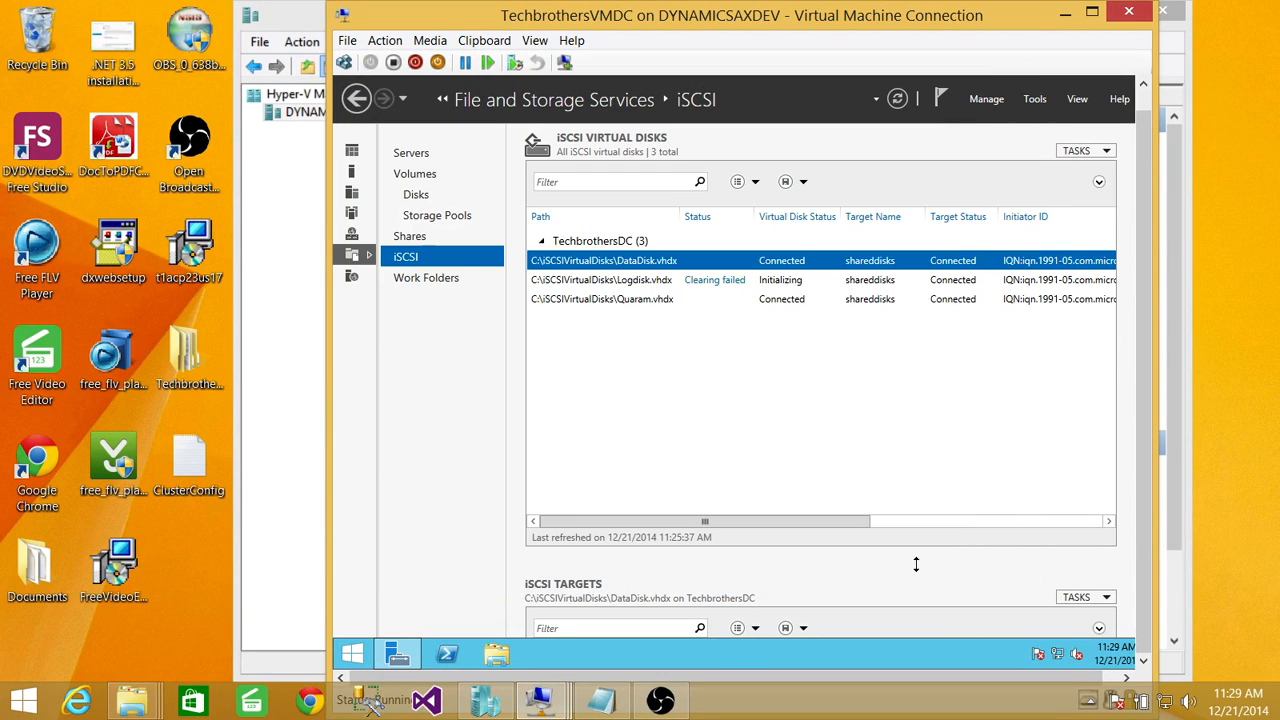
Create Msdt_disk.vhdx on C: at 1 GB, assigned to the shareddisks target.
right_click(684, 361)
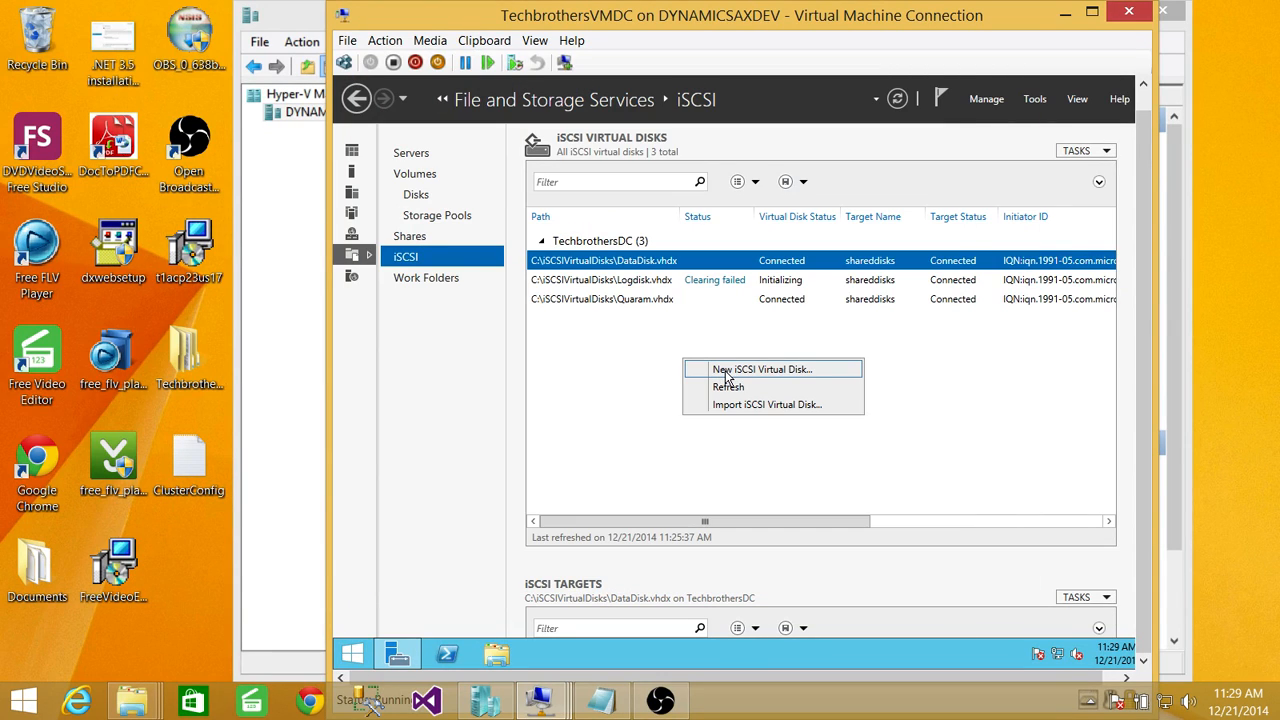
left_click(727, 370)
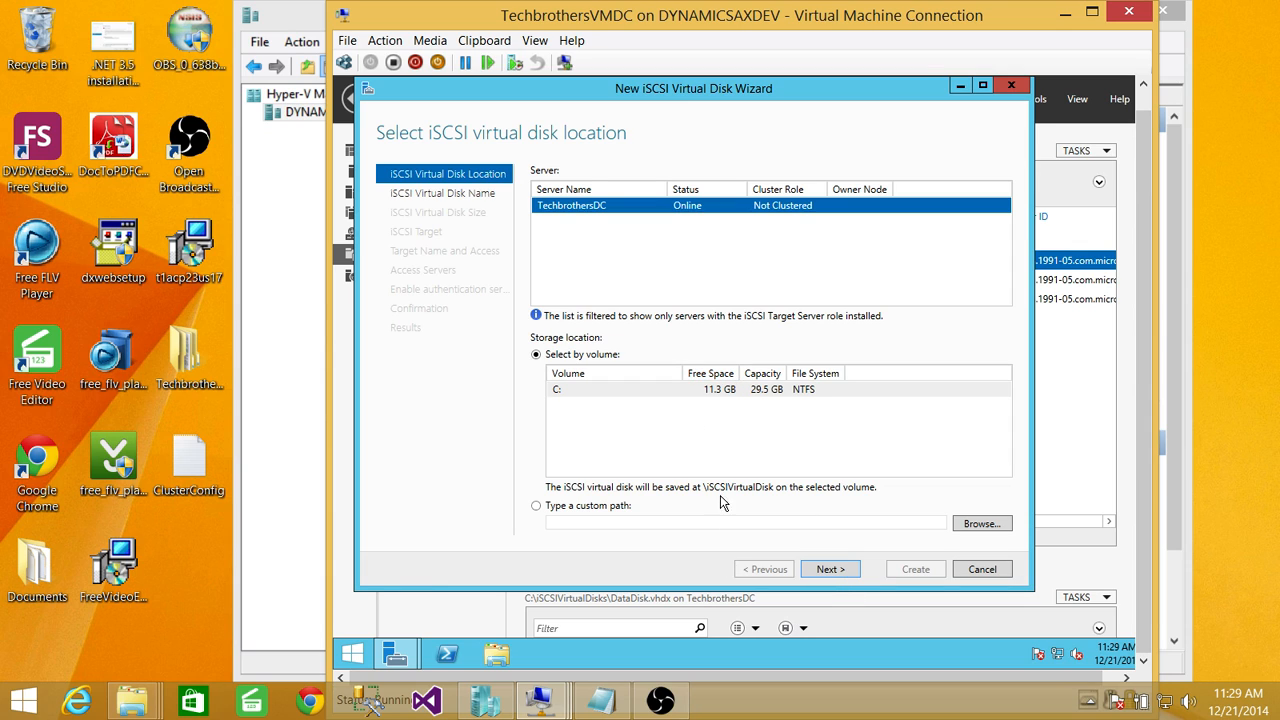
left_click(830, 569)
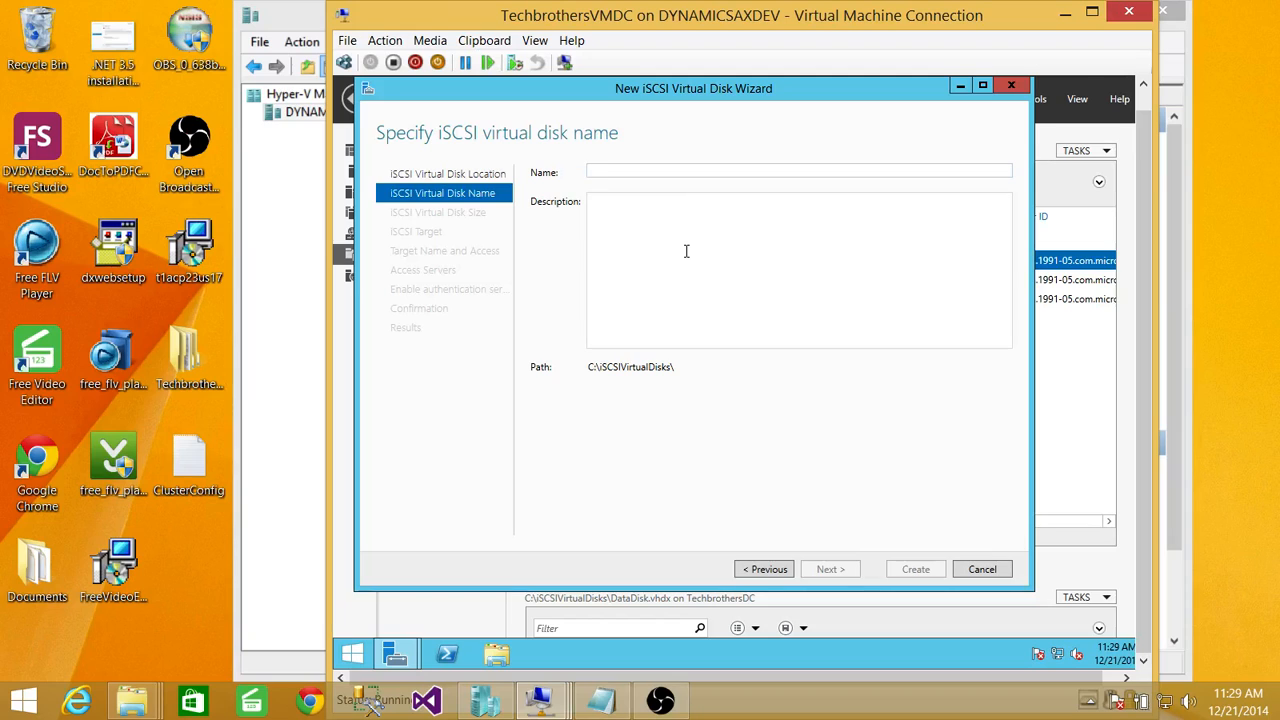
type("Msdt")
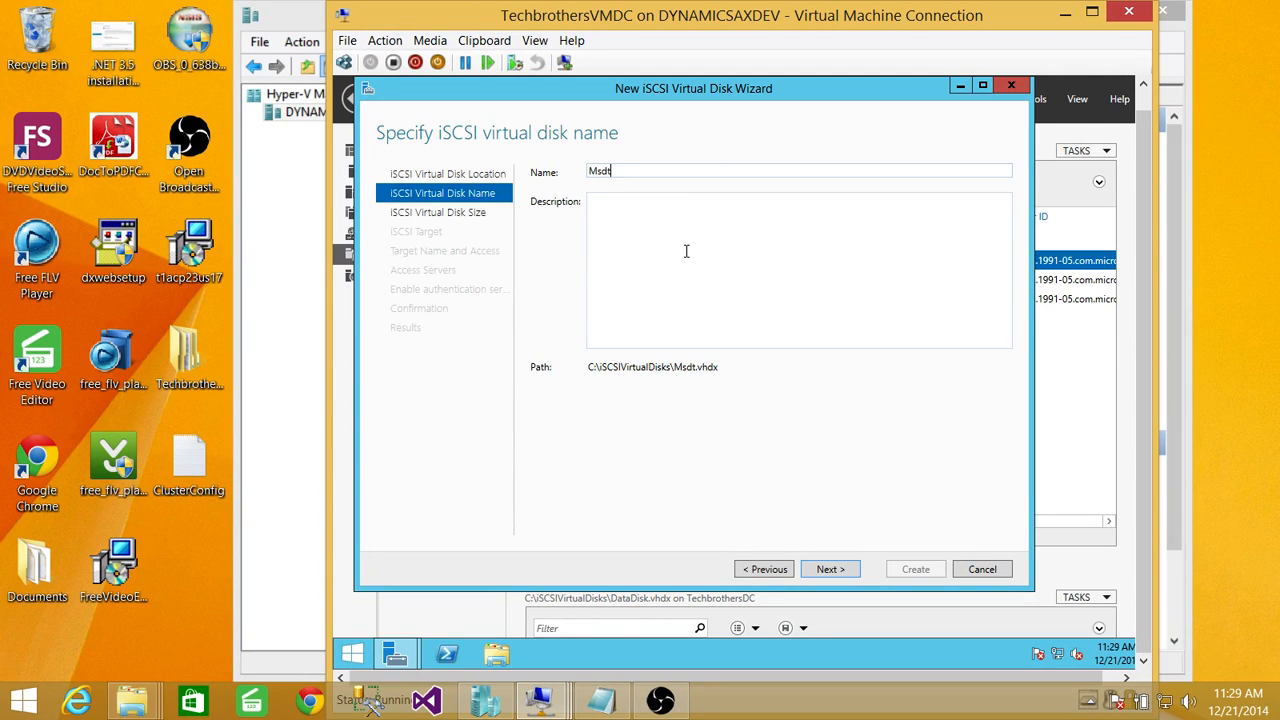
type("_disk")
left_click(829, 566)
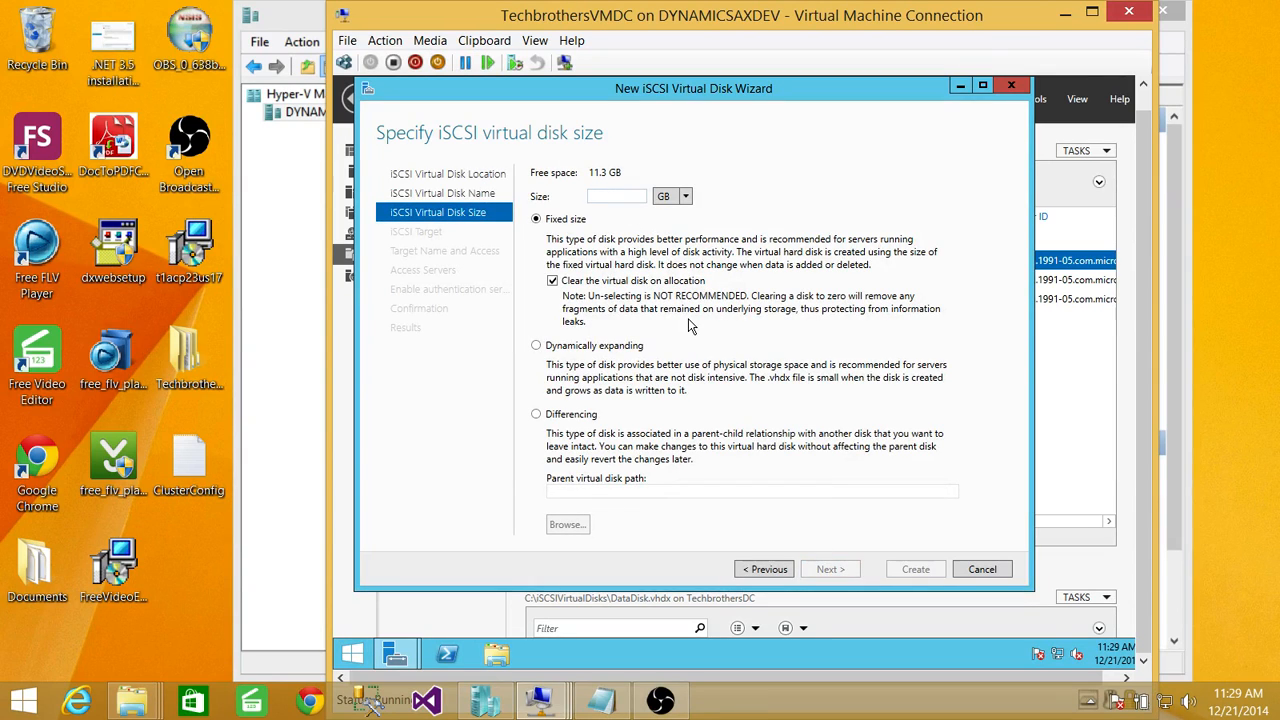
type("1")
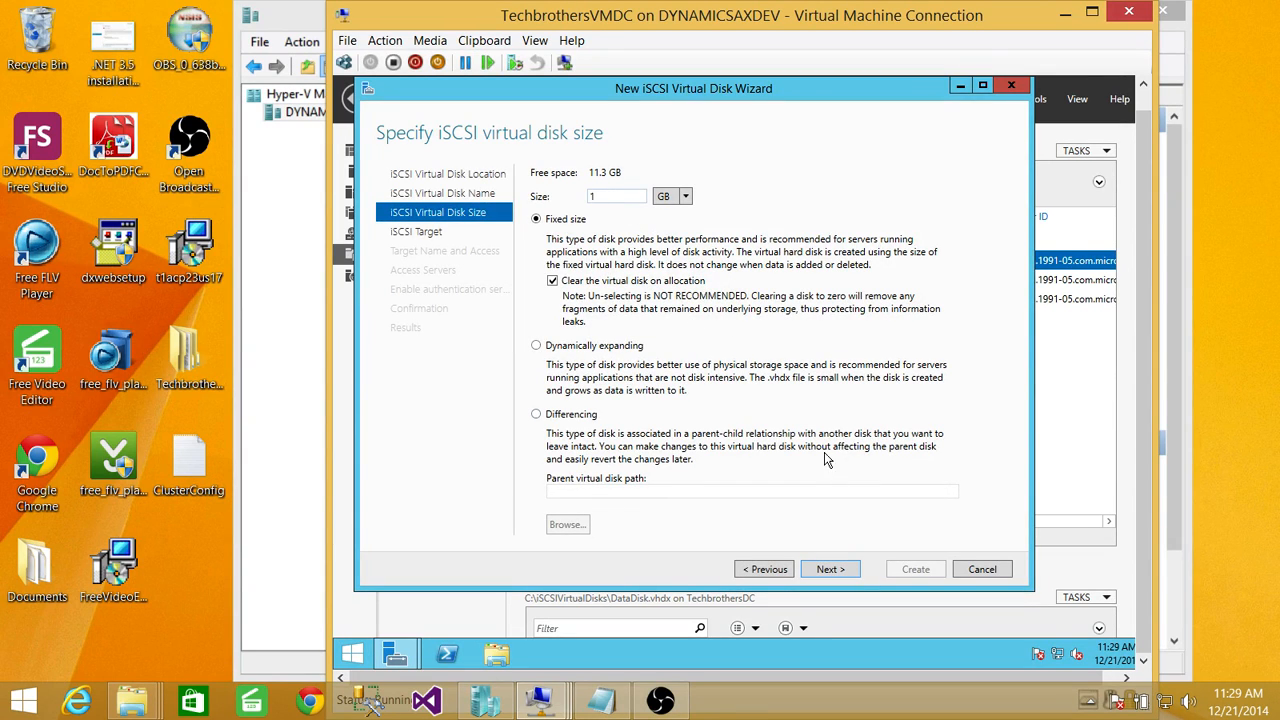
left_click(832, 575)
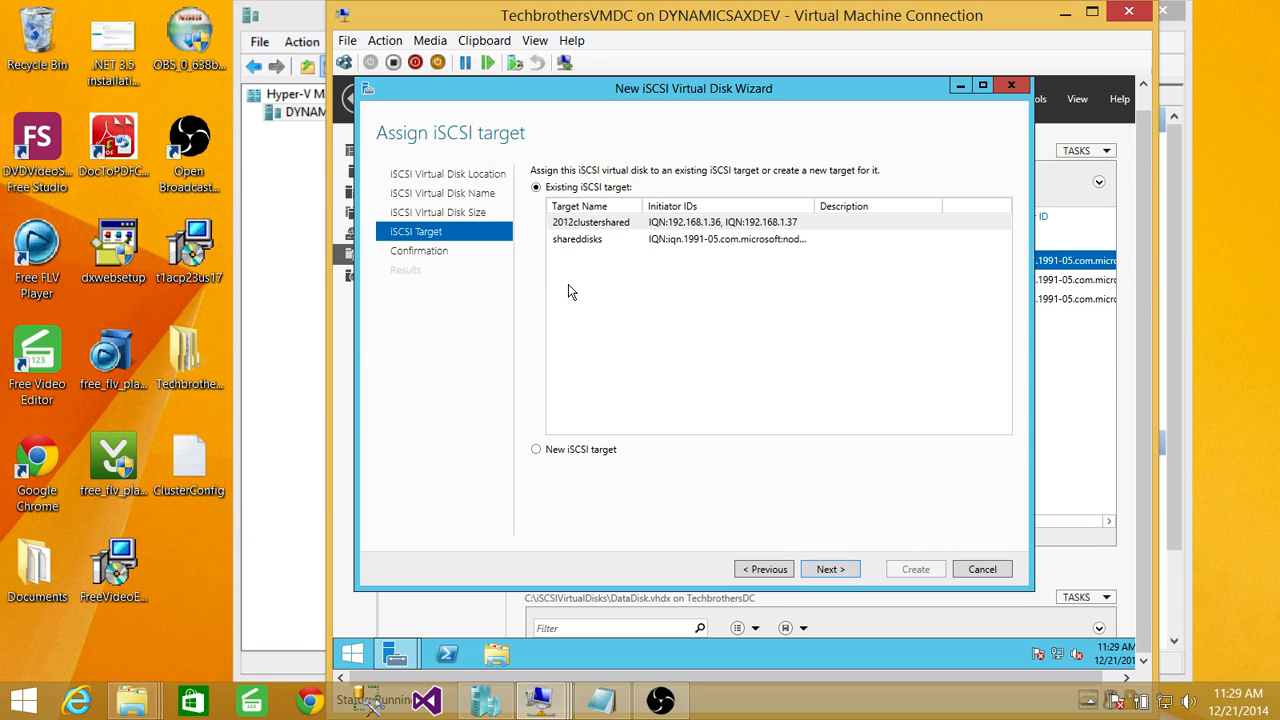
left_click(585, 242)
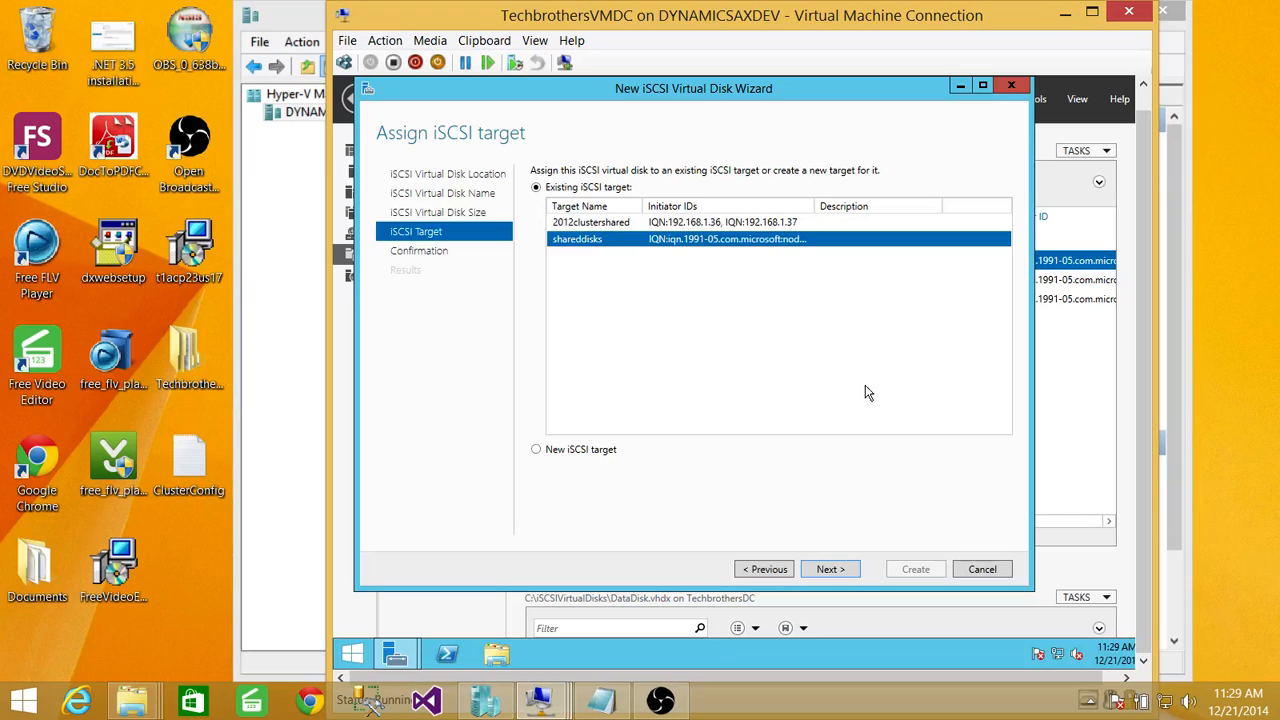
left_click(833, 571)
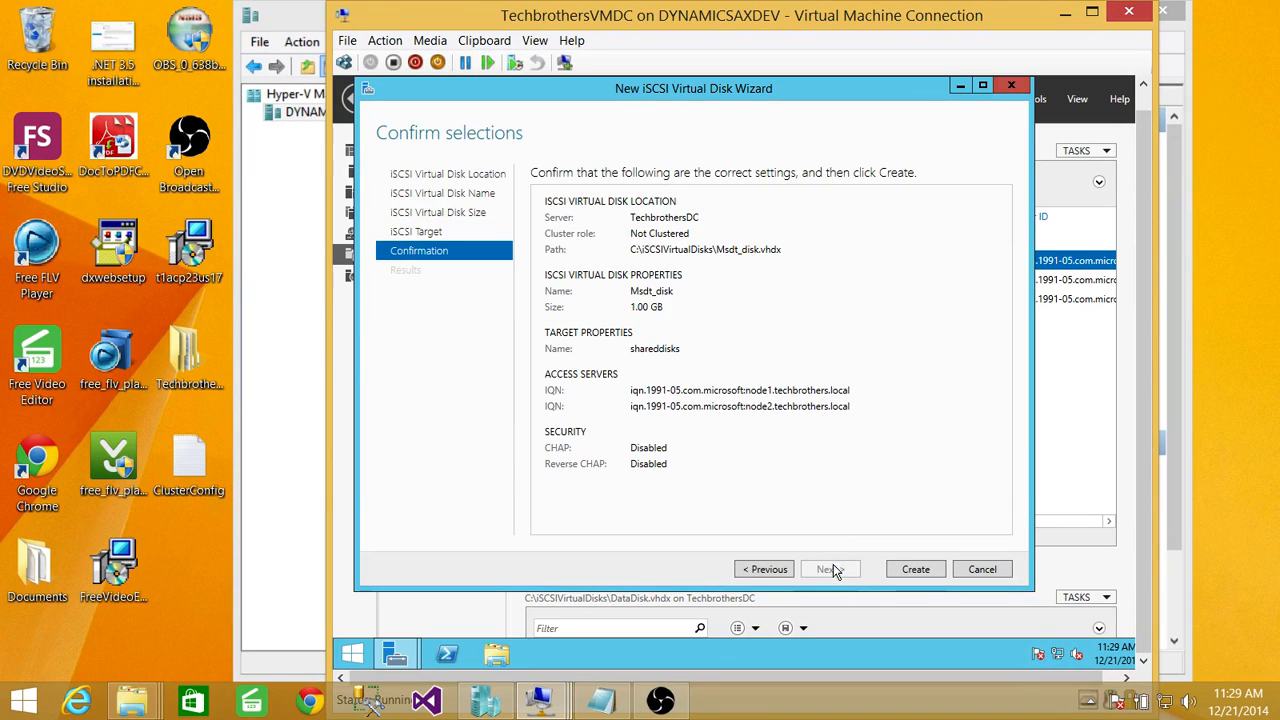
left_click(918, 570)
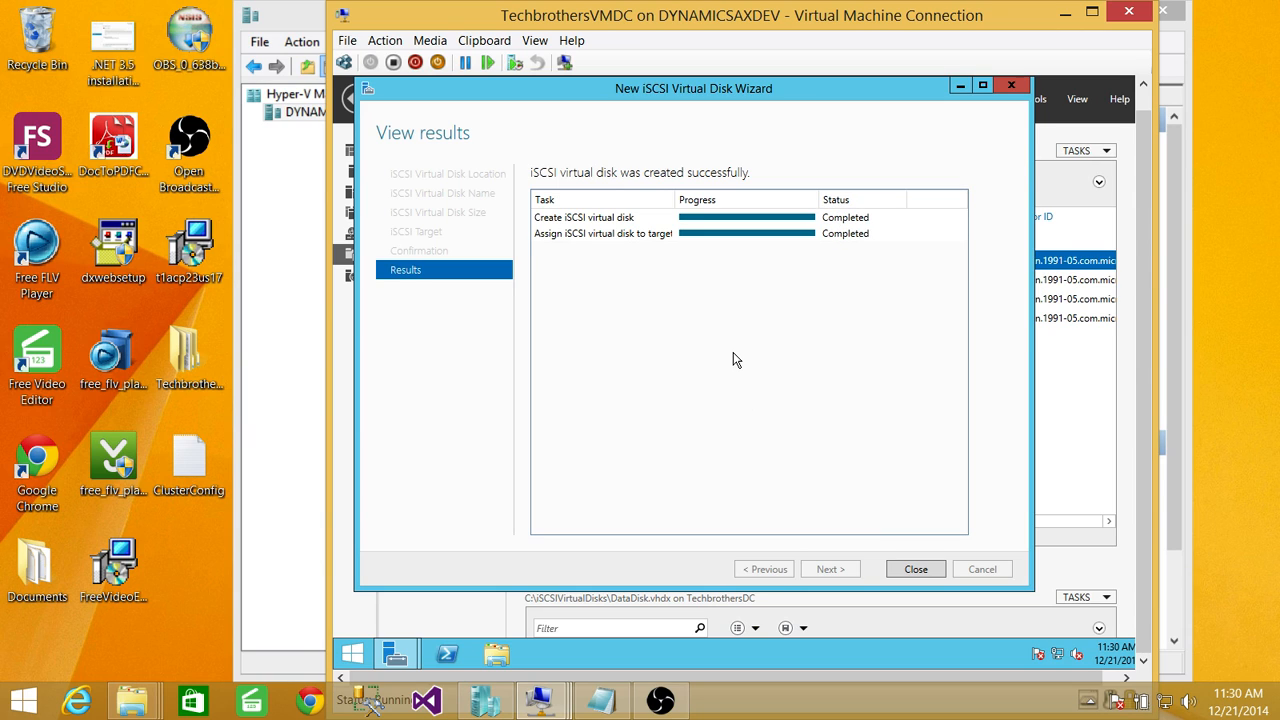
left_click(916, 570)
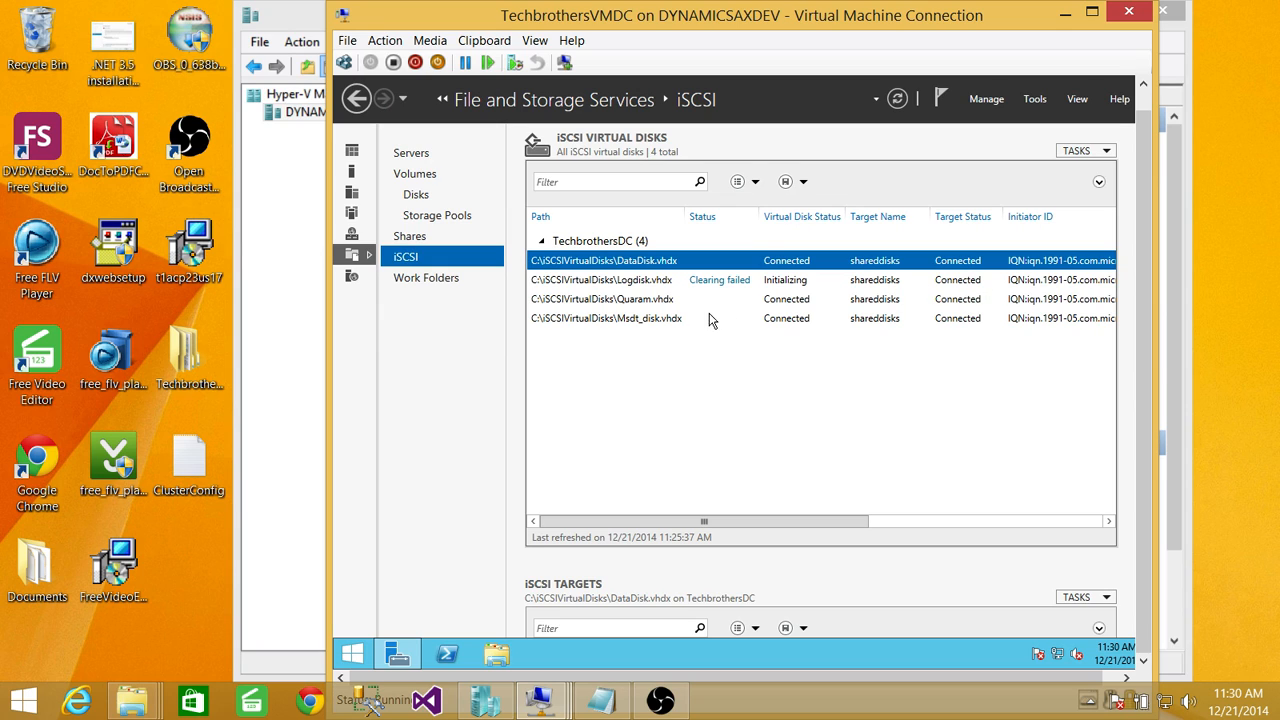
Assign Logdisk.vhdx to the shareddisks target.
left_click(625, 282)
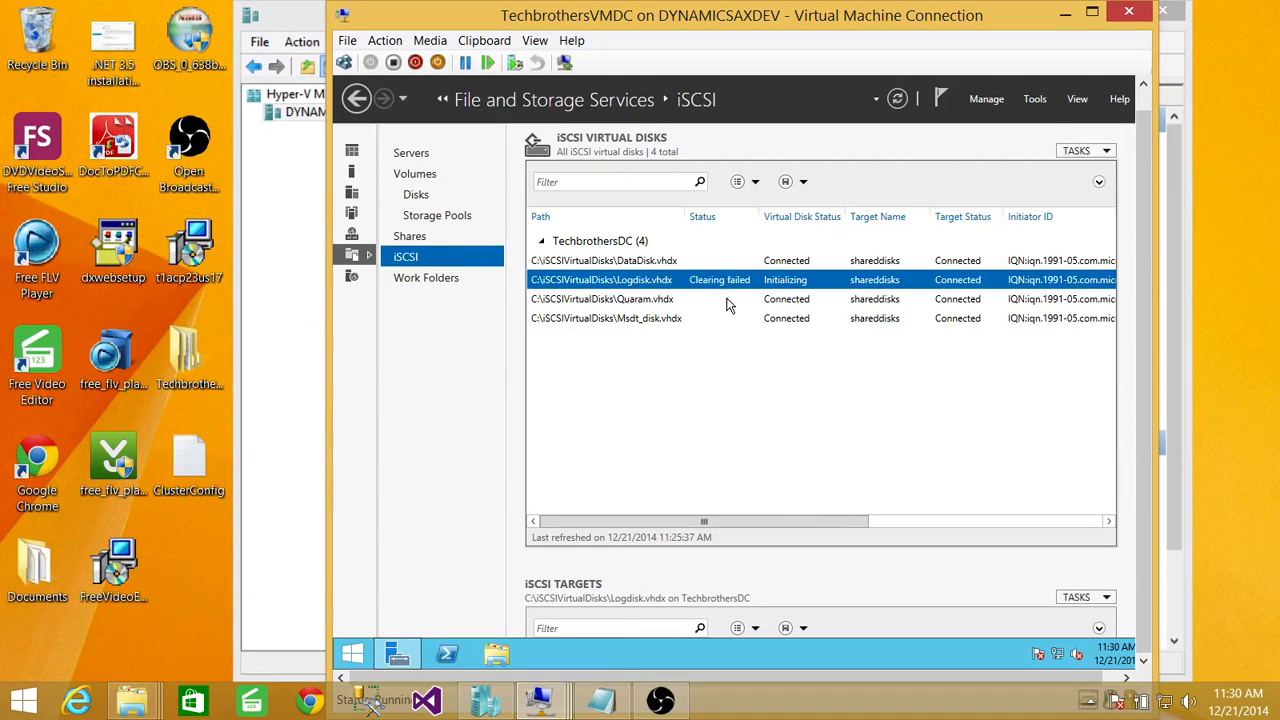
right_click(655, 285)
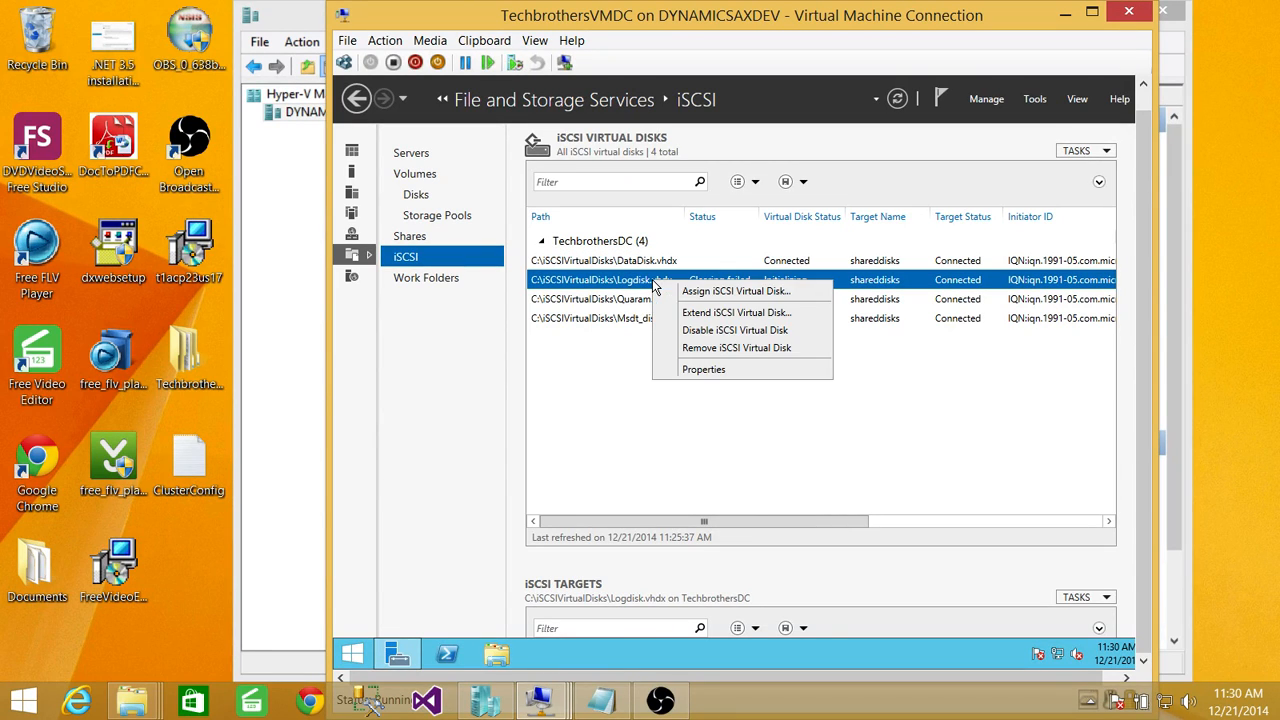
left_click(719, 292)
left_click(614, 262)
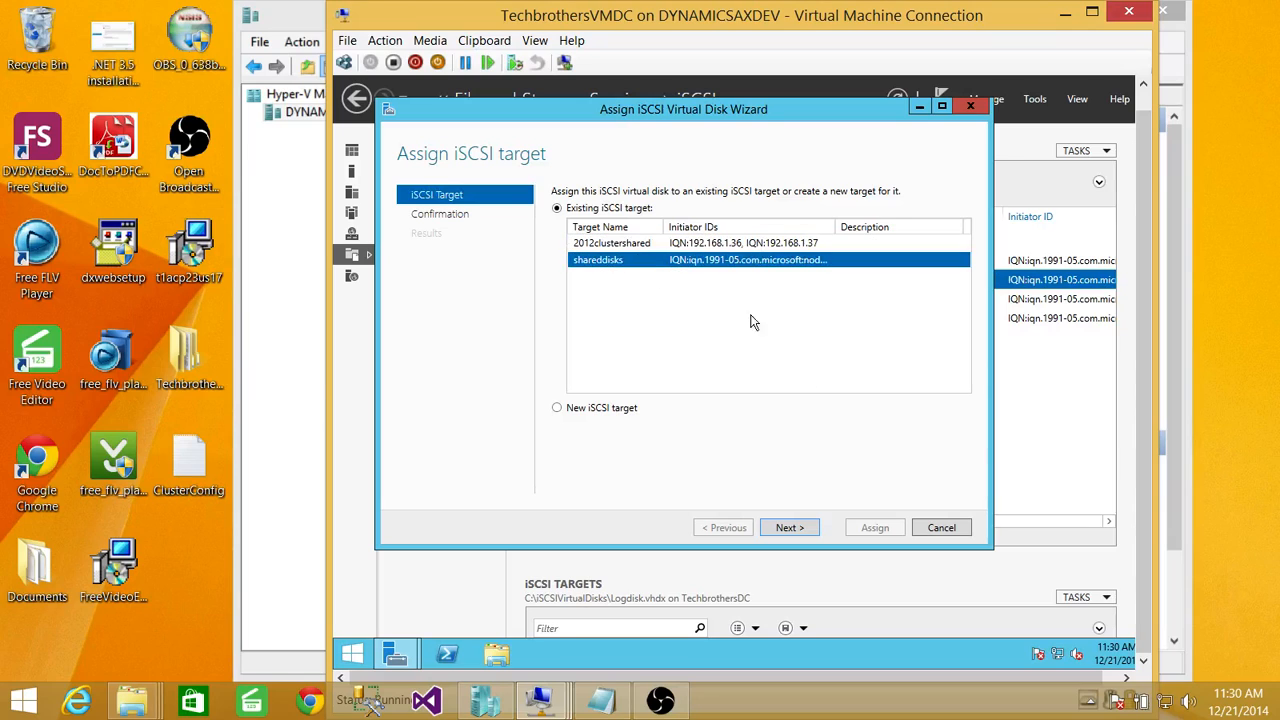
left_click(789, 528)
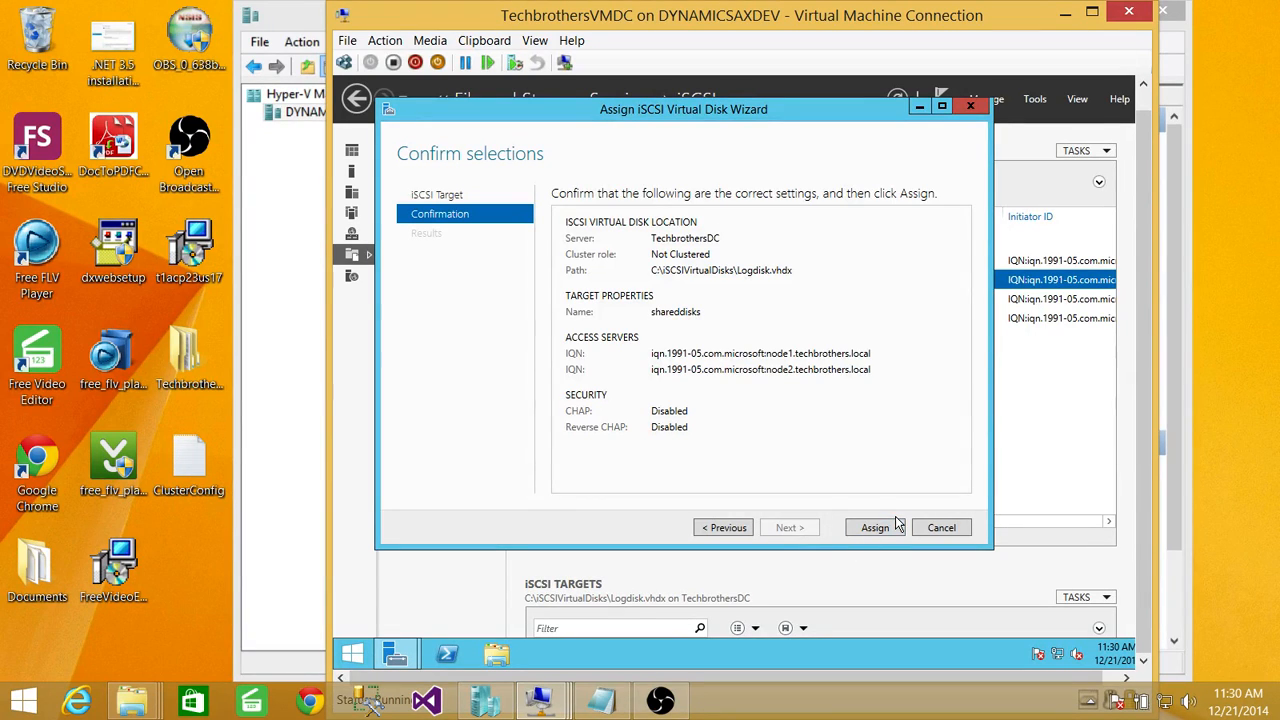
left_click(875, 528)
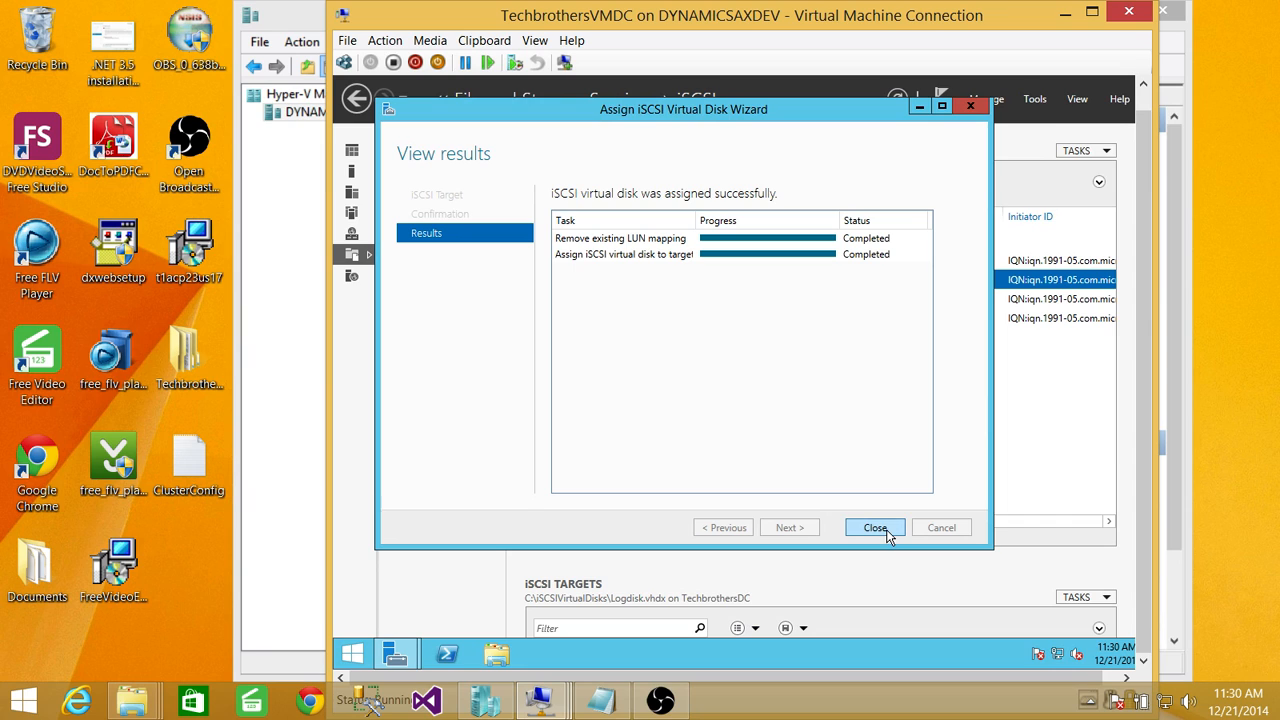
left_click(887, 529)
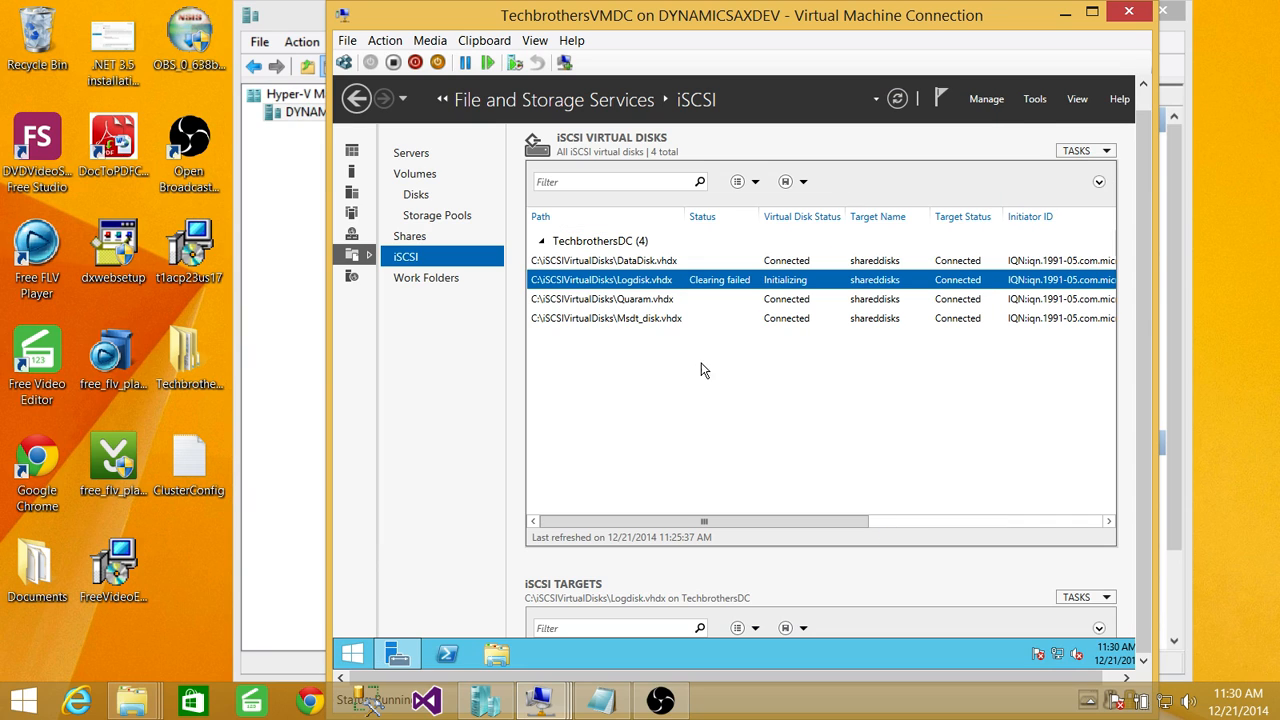
Assign Quaram.vhdx to the shareddisks target.
right_click(657, 301)
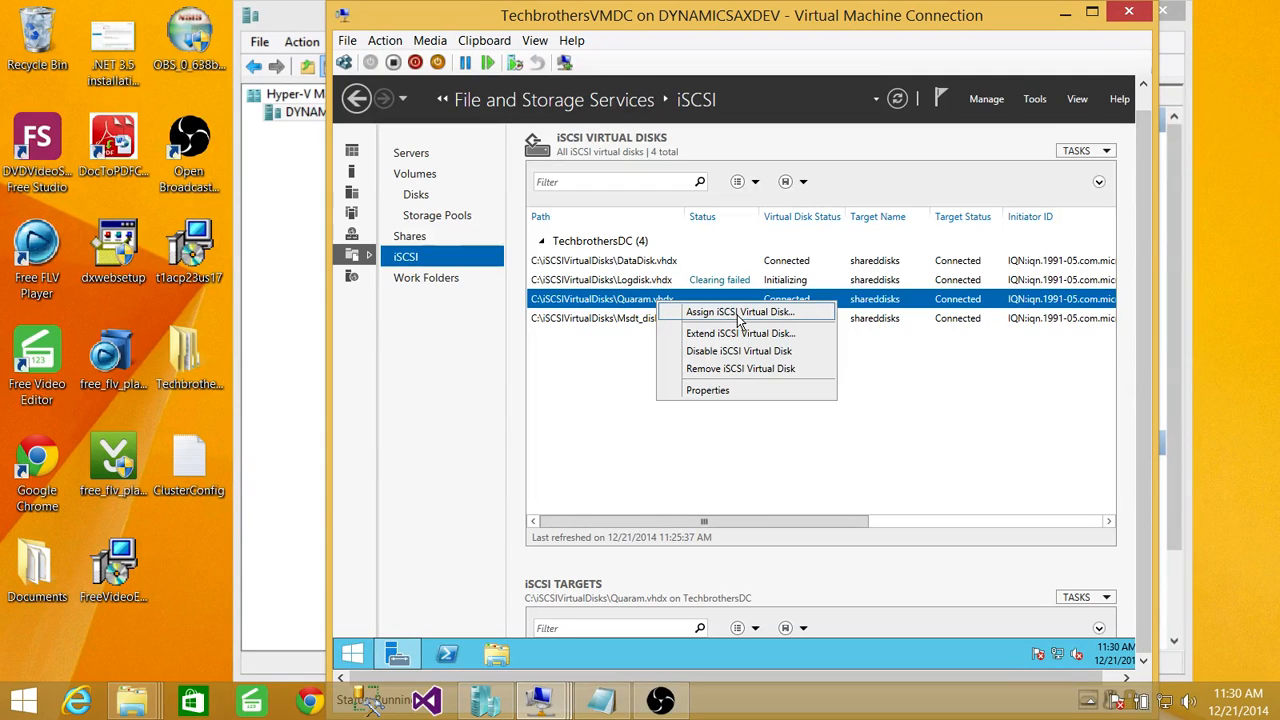
left_click(740, 313)
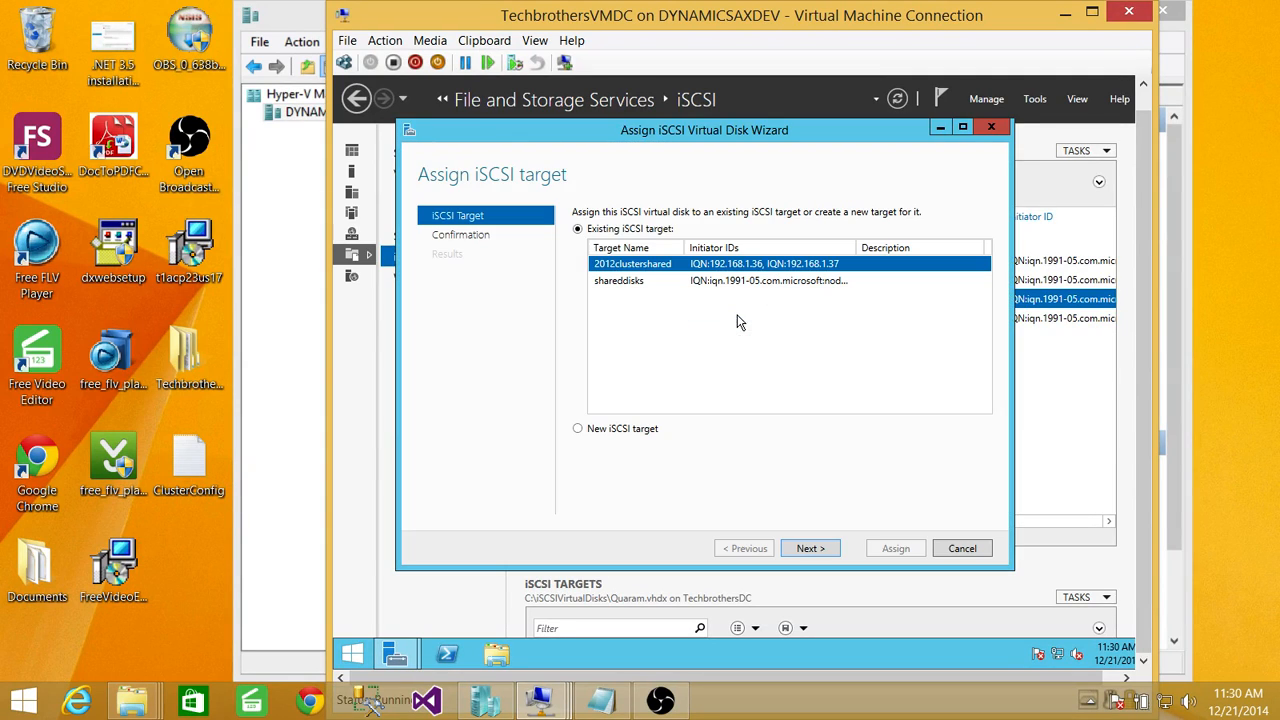
left_click(622, 282)
left_click(824, 553)
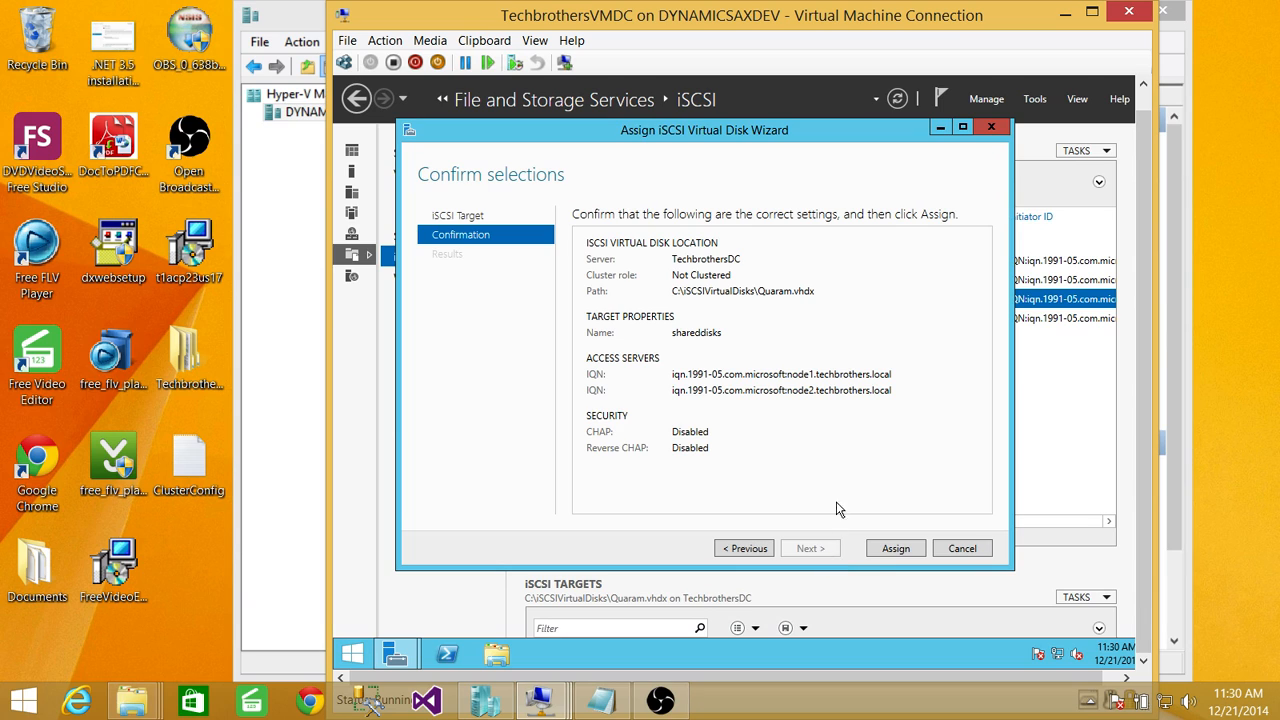
left_click(895, 548)
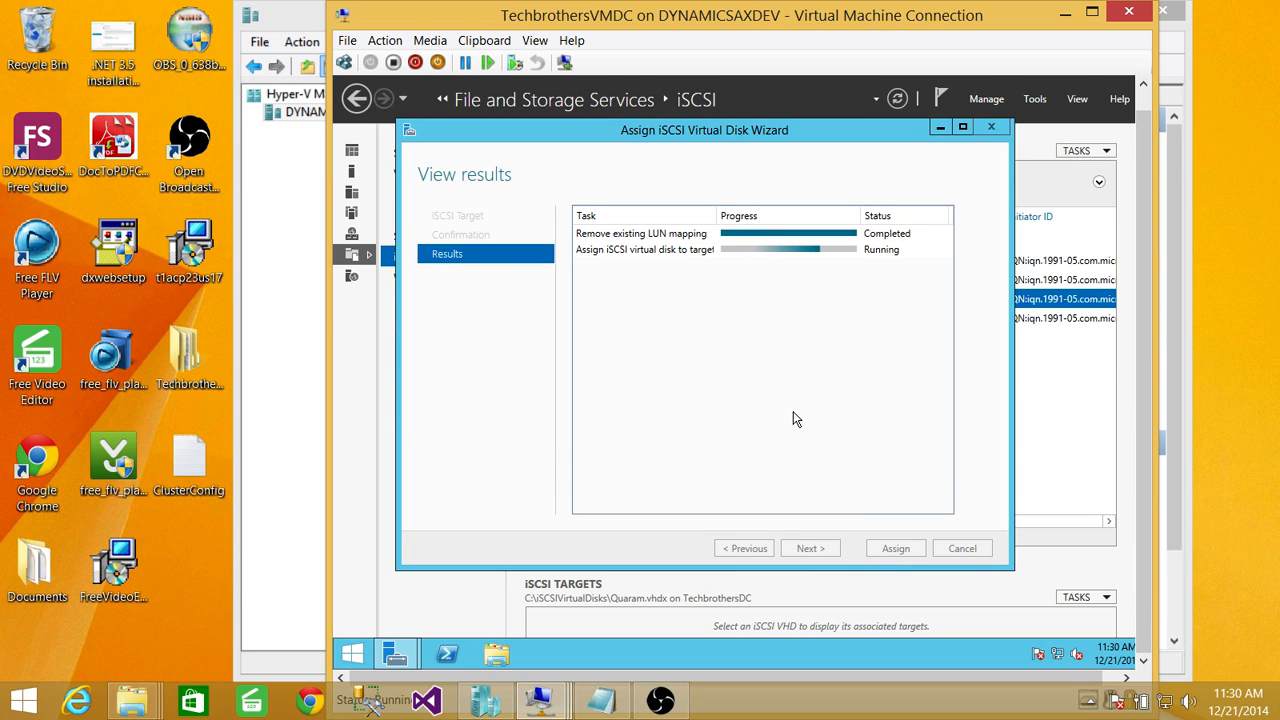
left_click(901, 548)
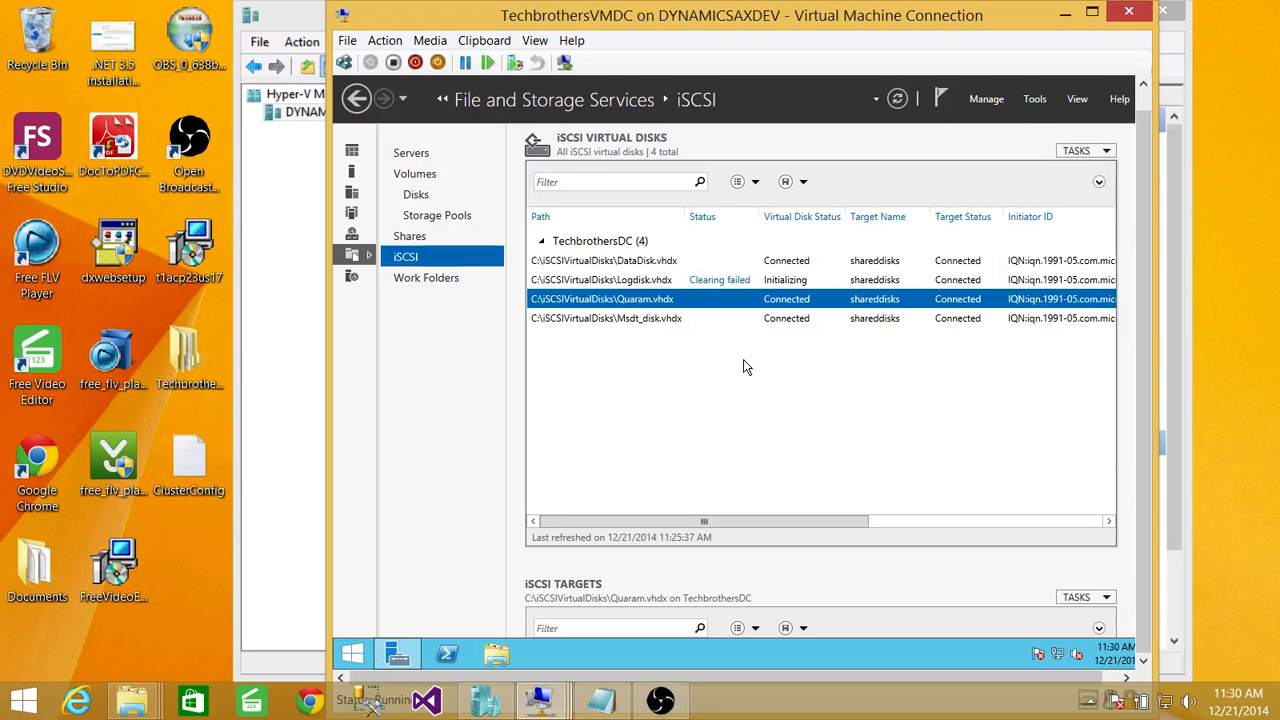
Assign Msdt_disk.vhdx to the shareddisks target, correcting the initially chosen target.
right_click(647, 319)
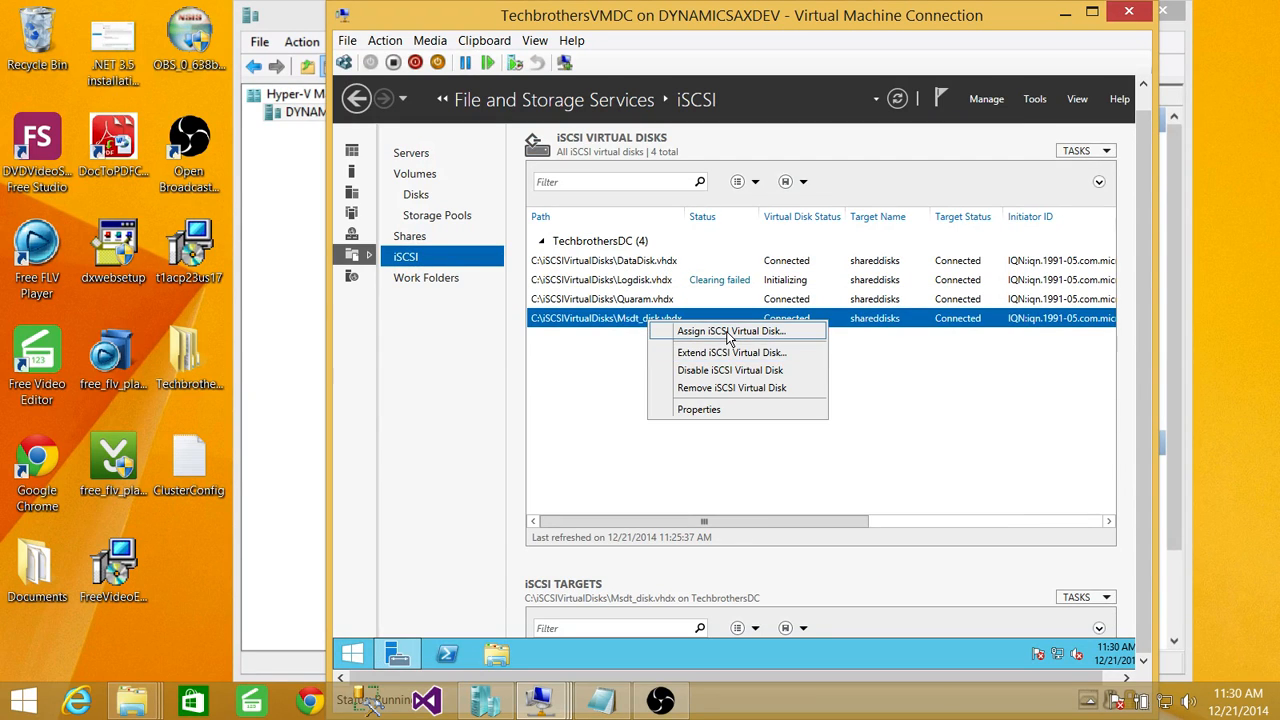
left_click(690, 331)
left_click(845, 569)
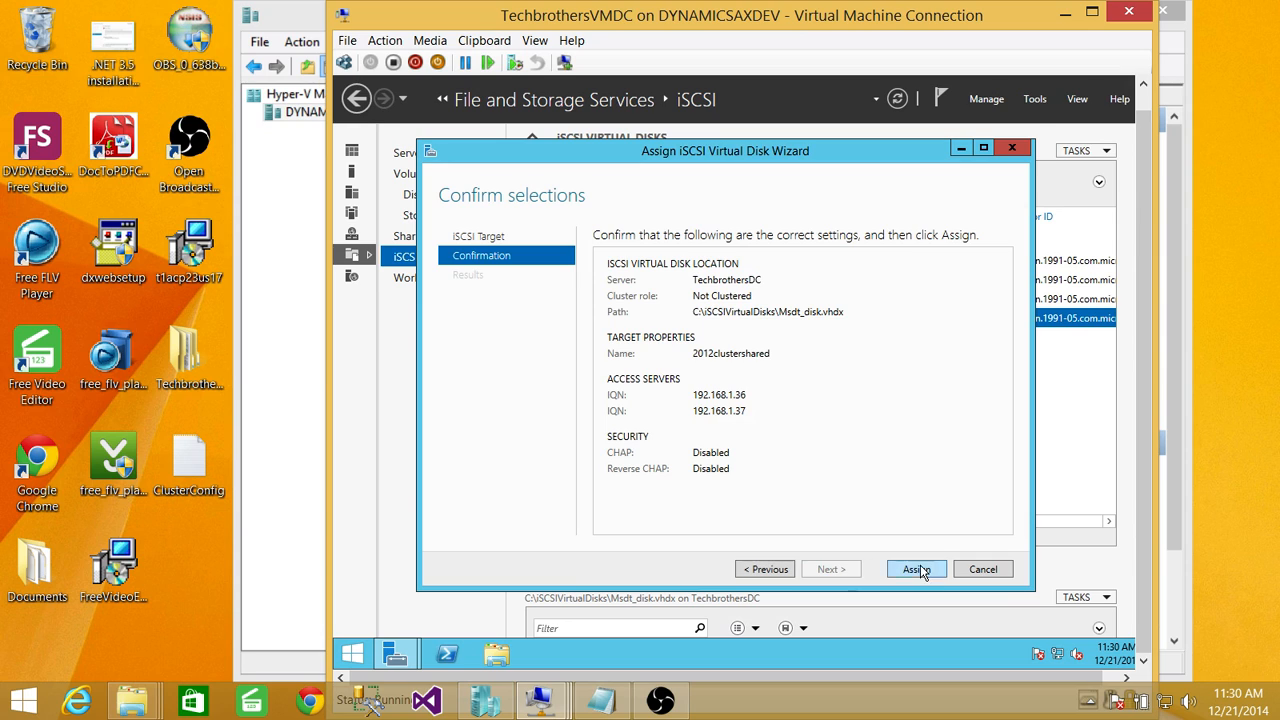
left_click(768, 569)
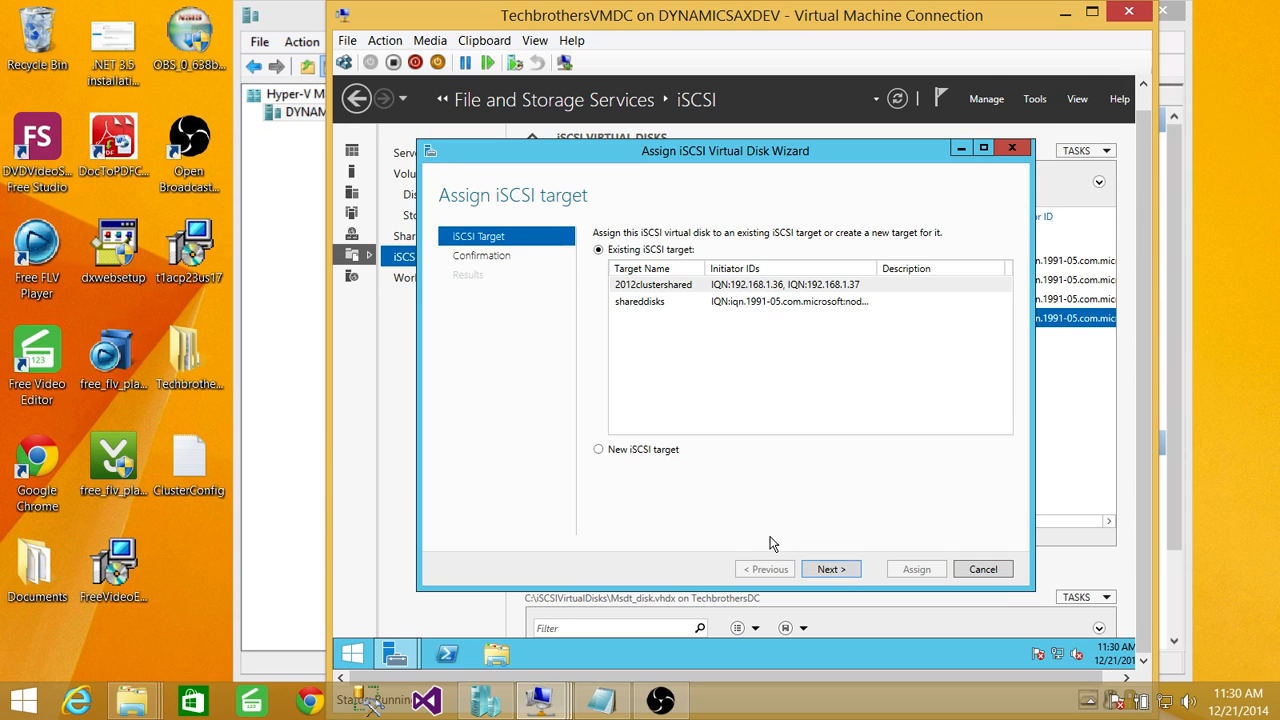
left_click(670, 302)
left_click(836, 570)
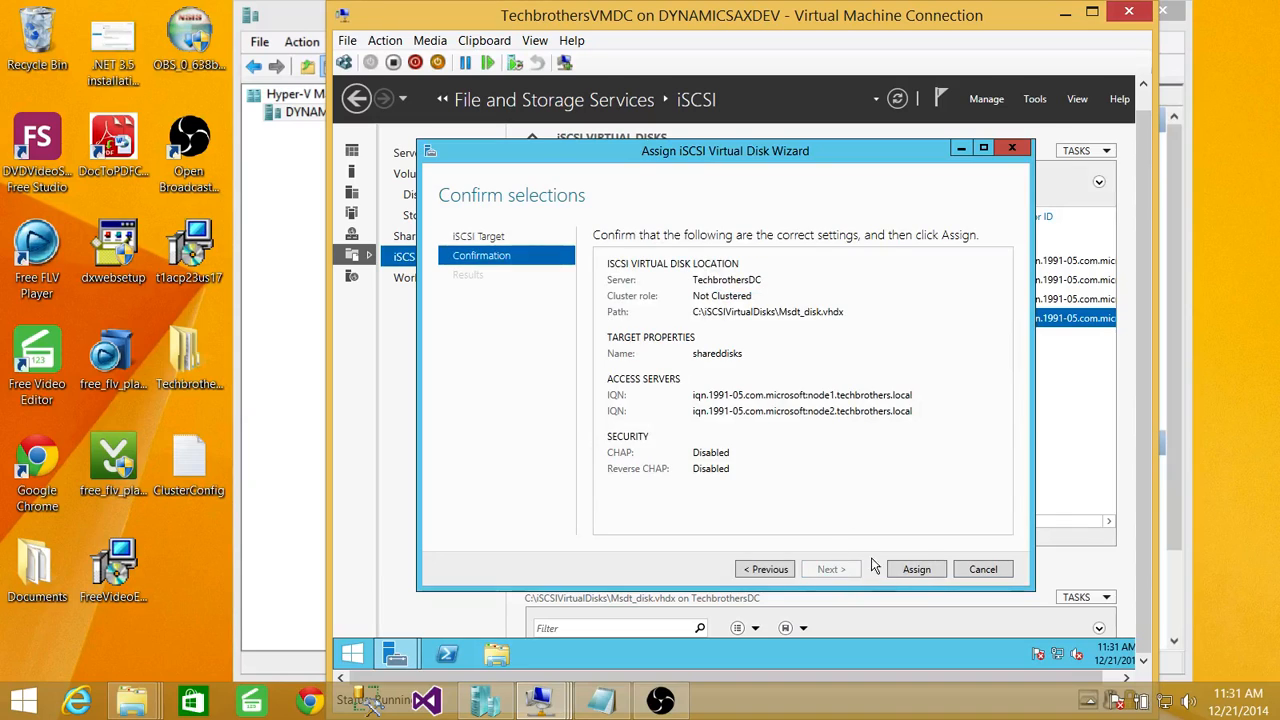
left_click(916, 569)
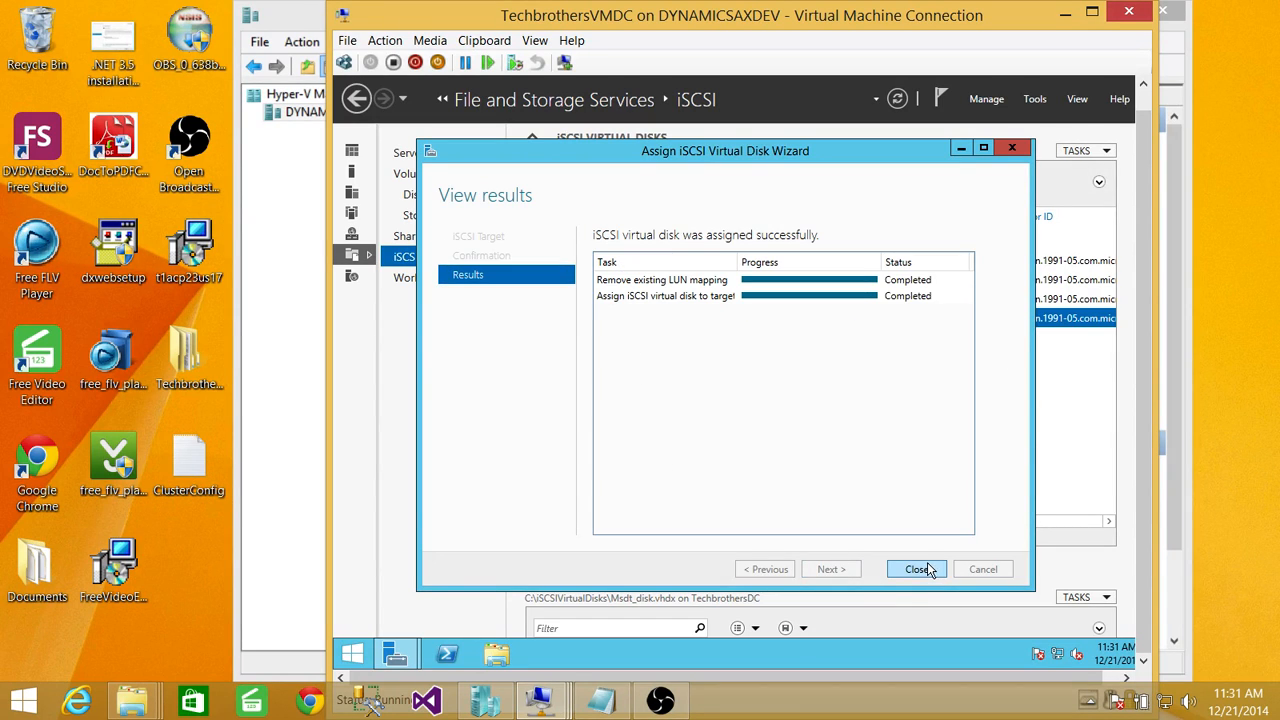
left_click(927, 568)
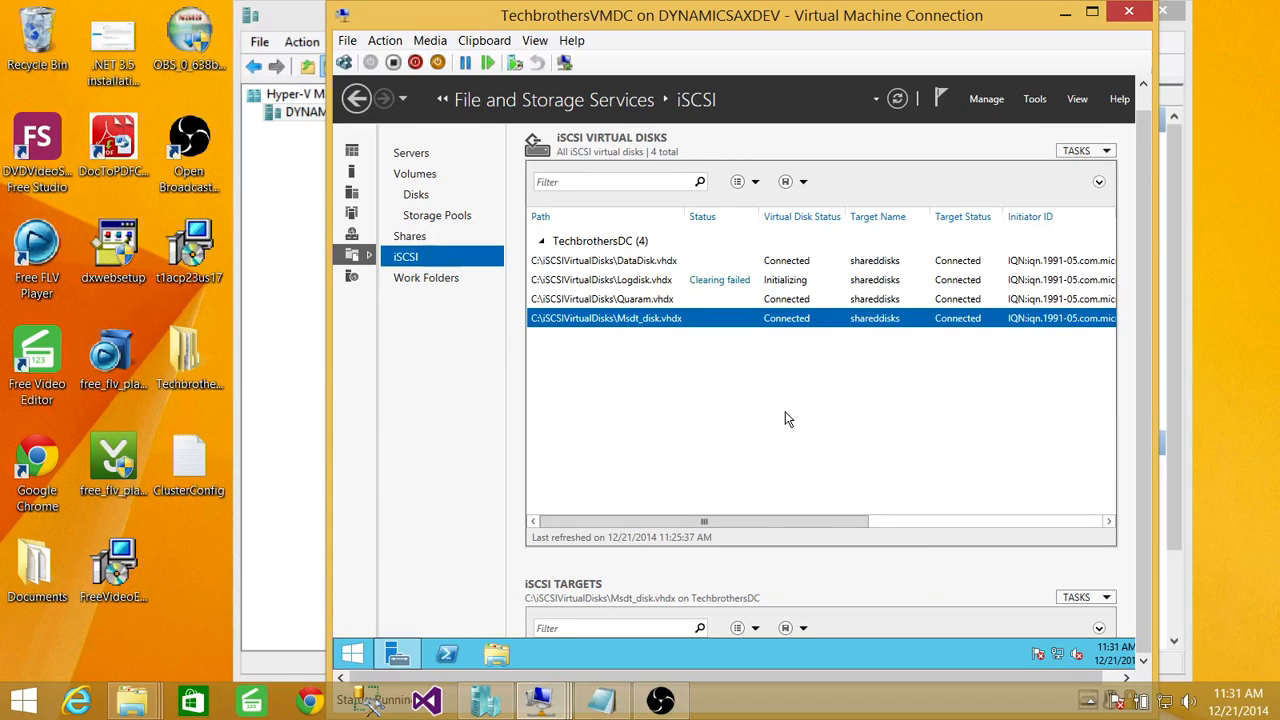
Review the Shared Disks step in the ClusterConfig notes, then minimize Notepad and the domain controller VM window.
left_click(600, 700)
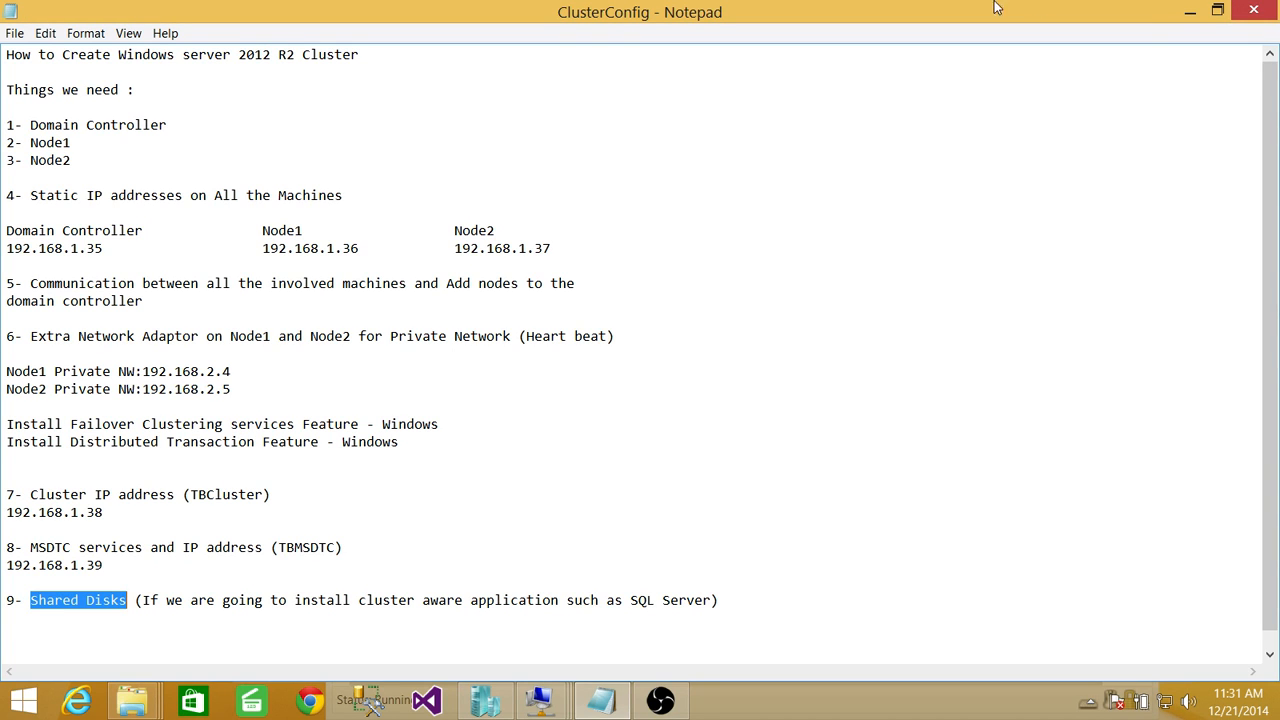
left_click(1189, 11)
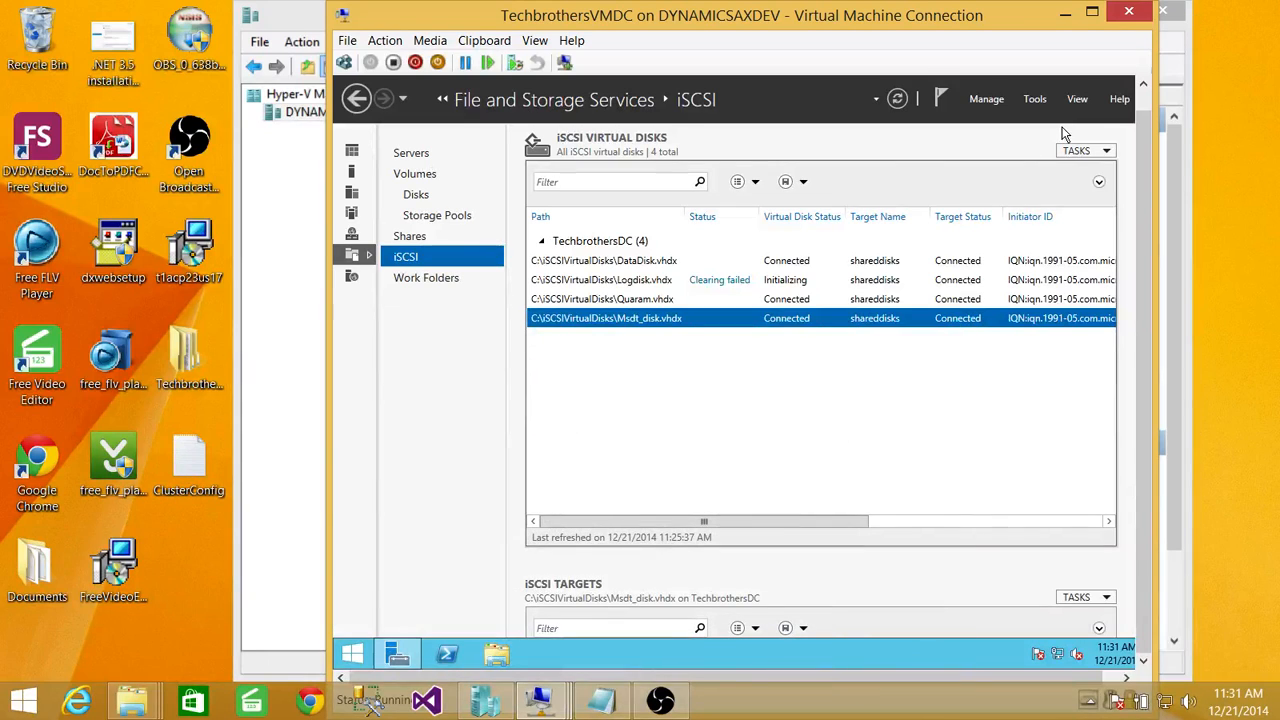
left_click(1065, 13)
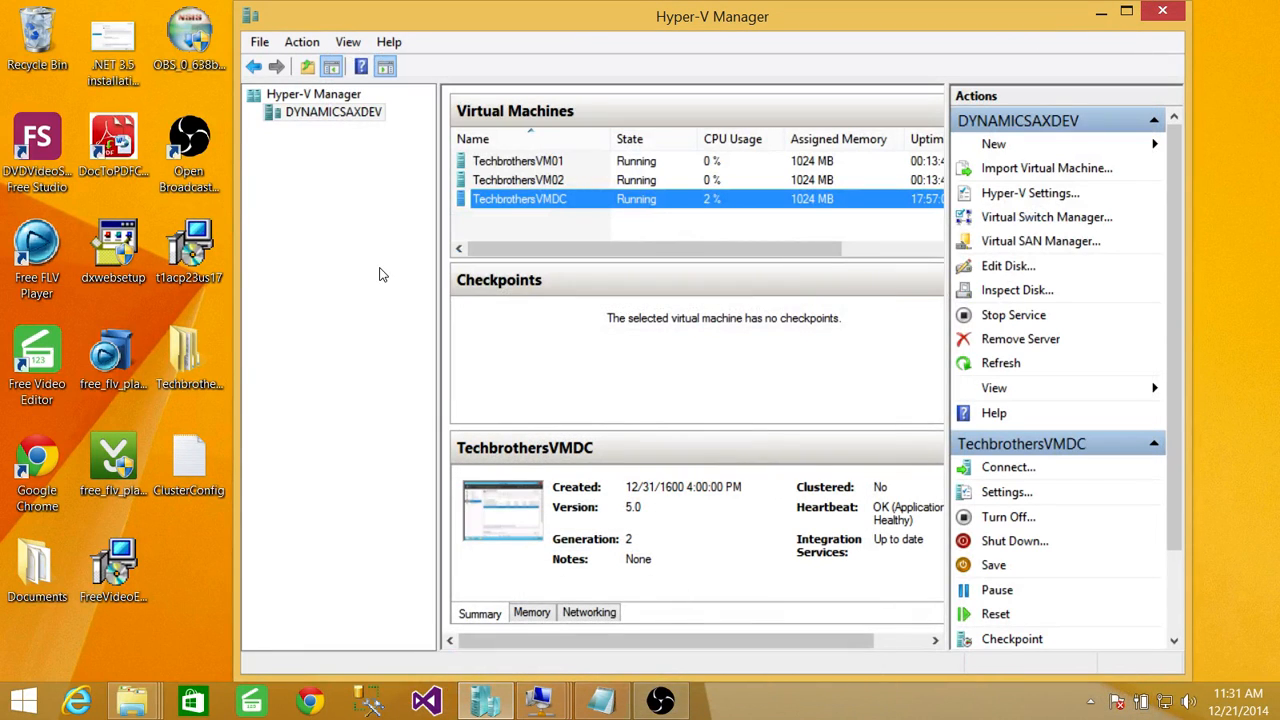
Switch to the TechbrothersVM01 console and maximize its Server Manager Dashboard.
left_click(553, 708)
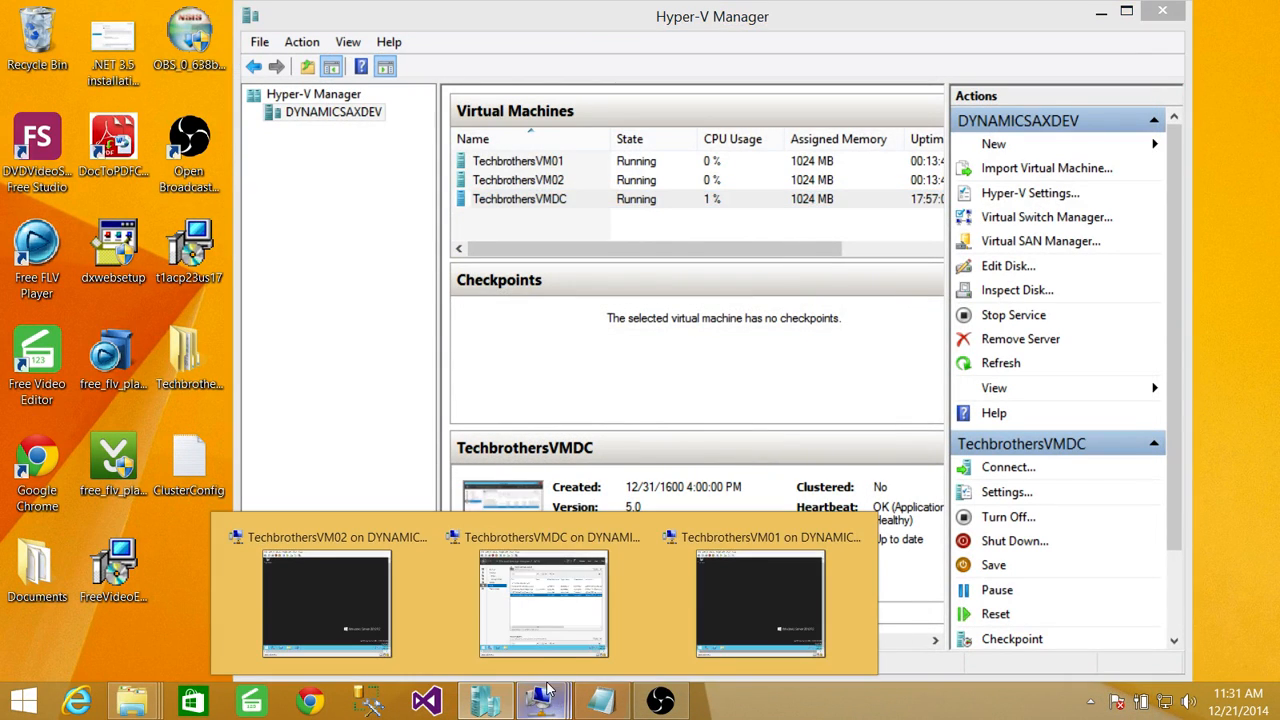
left_click(700, 622)
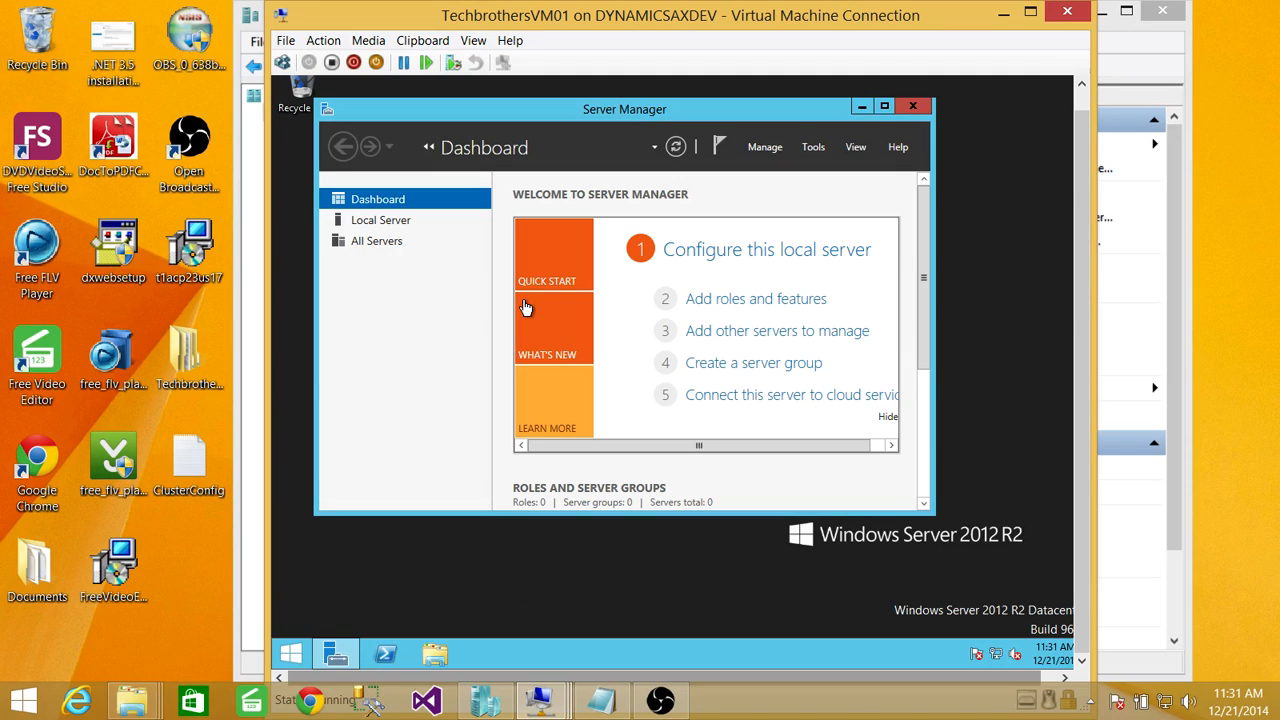
left_click(886, 107)
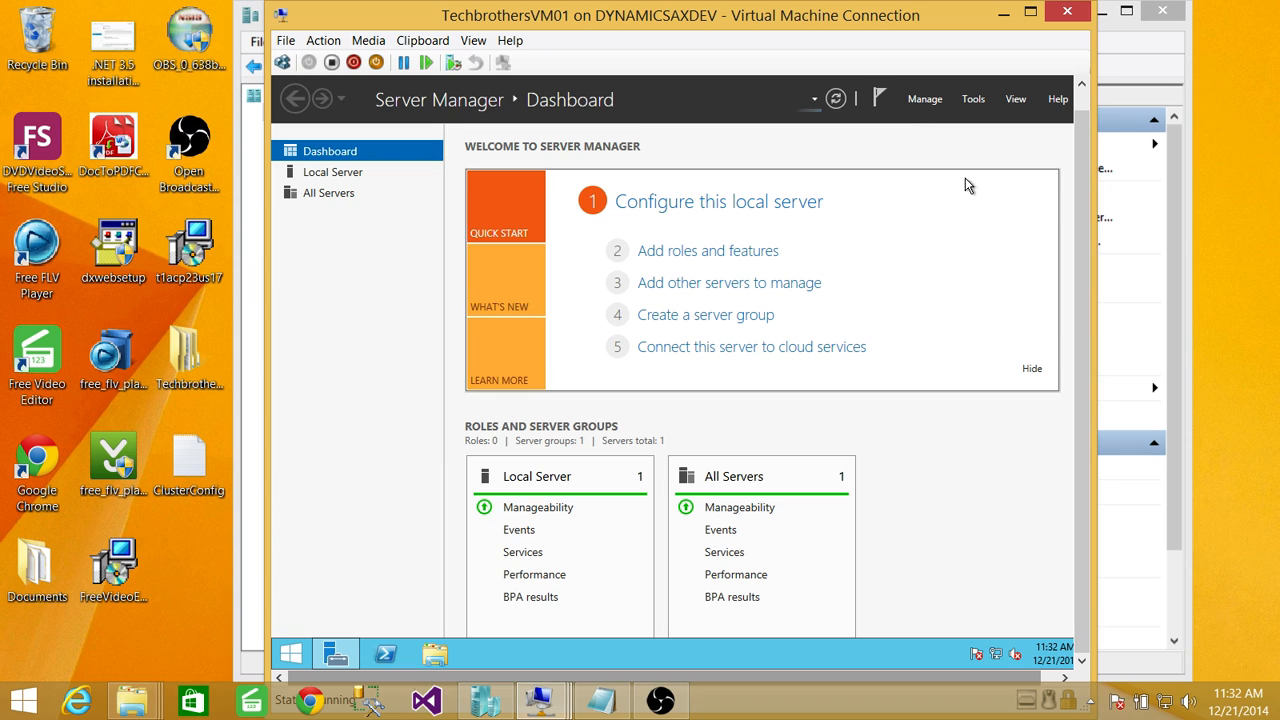
Open iSCSI Initiator from Tools, refresh to confirm the shareddisks target is Connected, and cancel out.
left_click(976, 99)
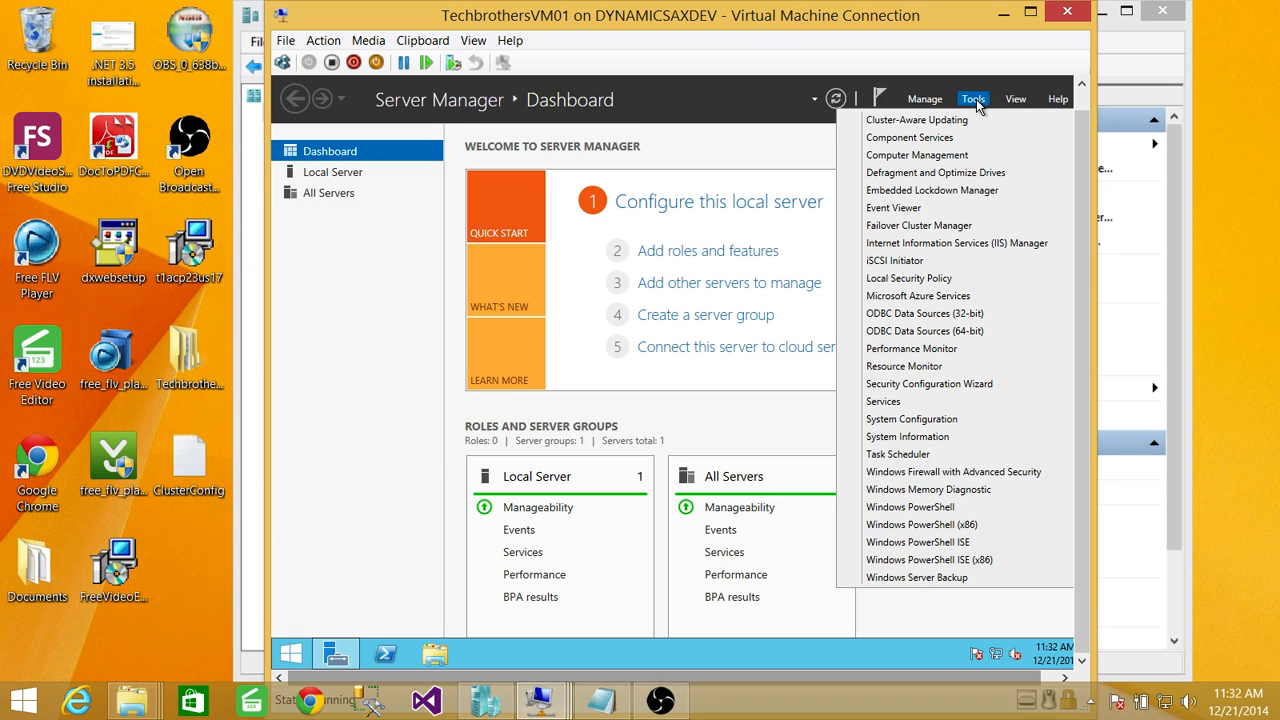
left_click(876, 275)
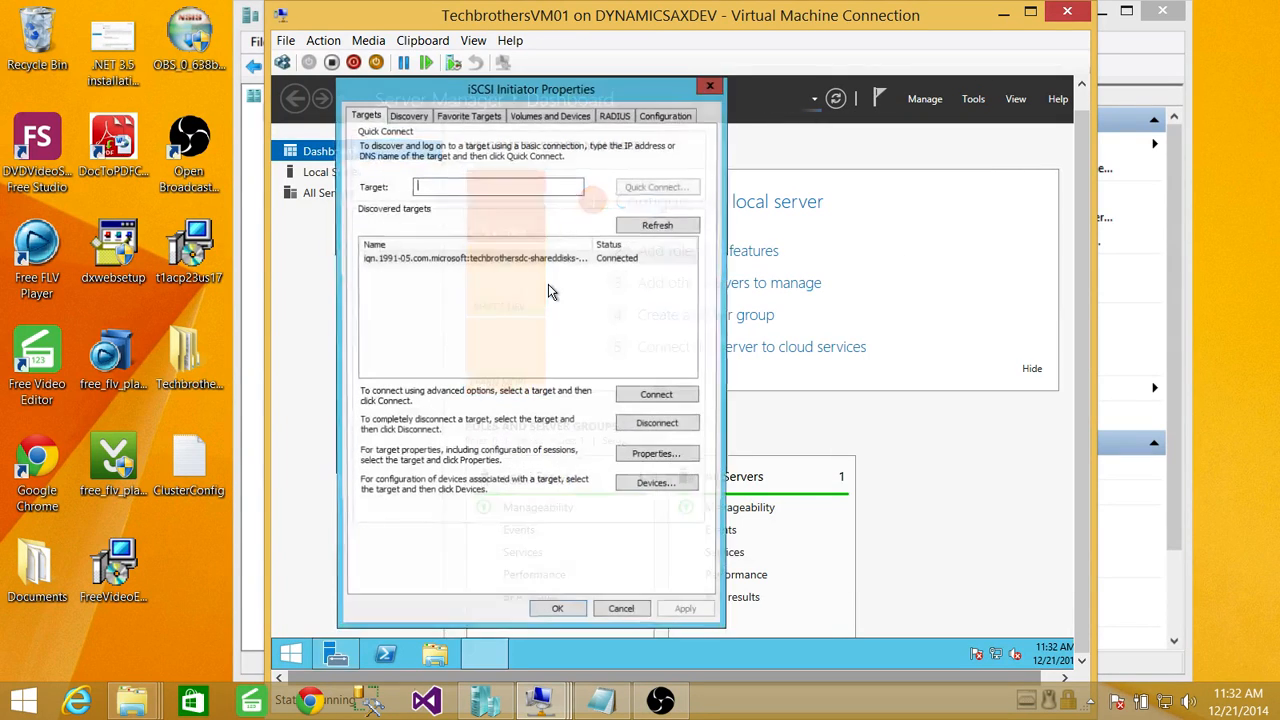
left_click(452, 259)
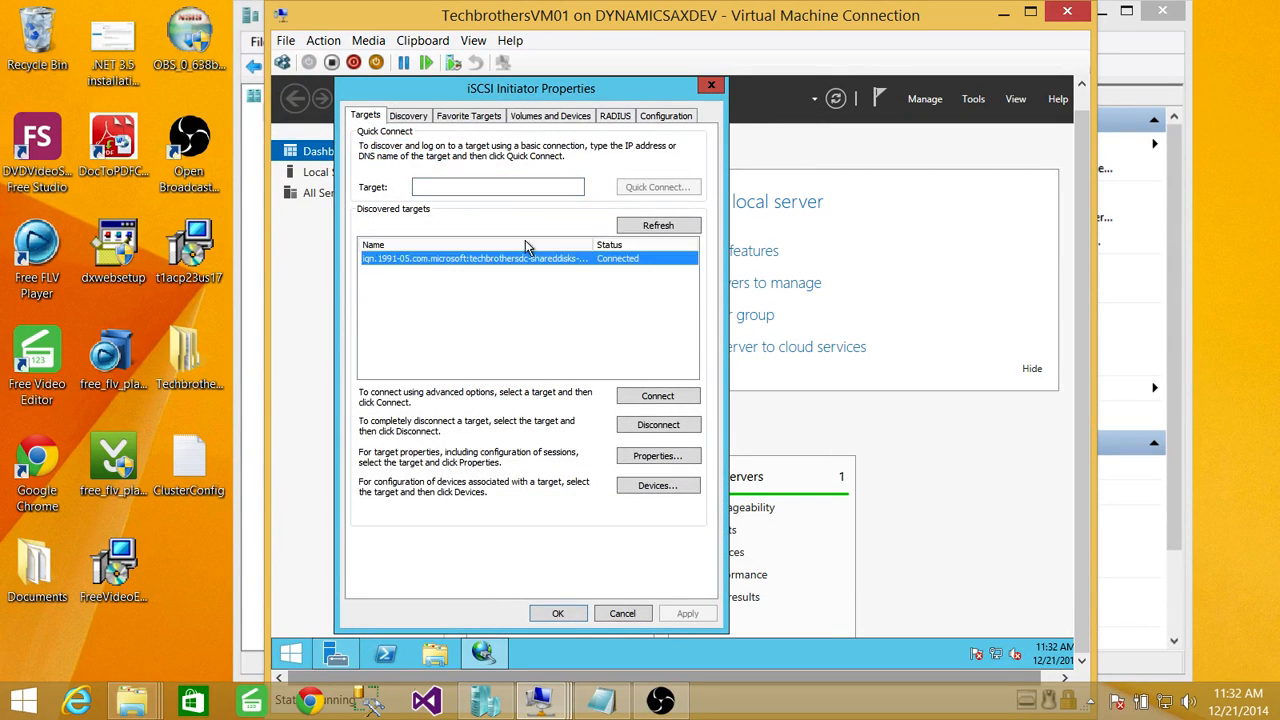
left_click(634, 225)
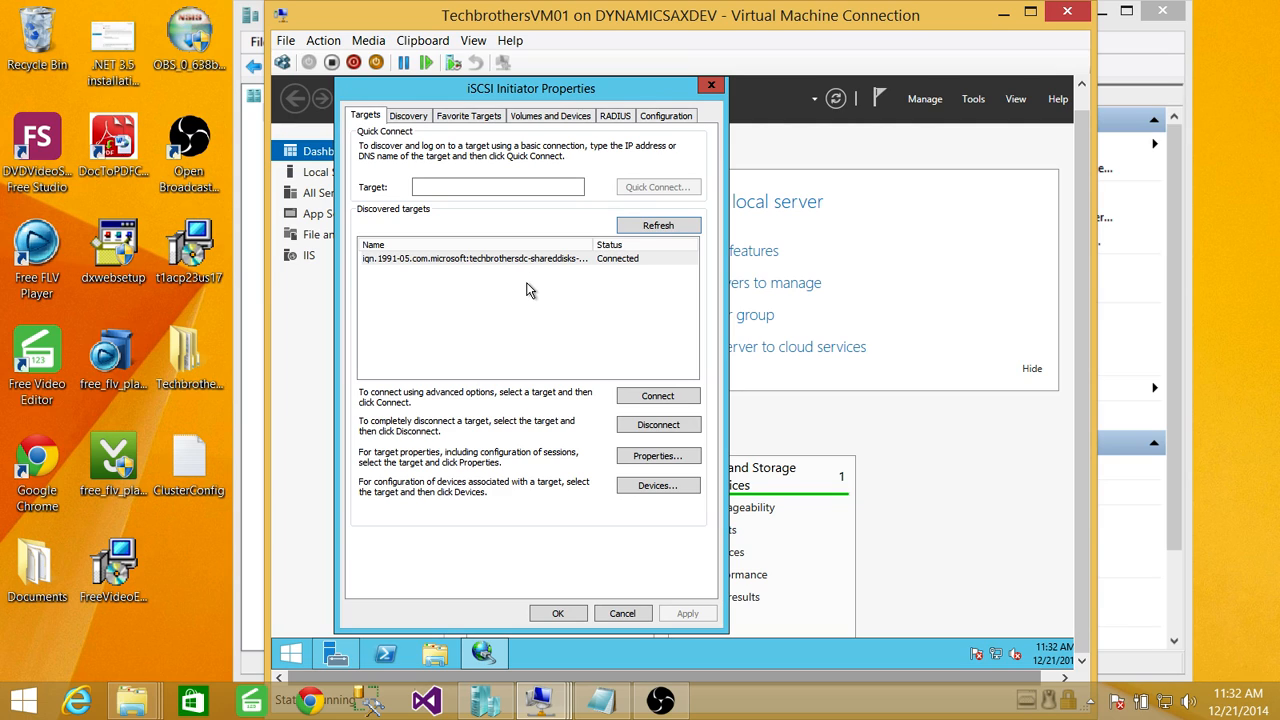
left_click(624, 615)
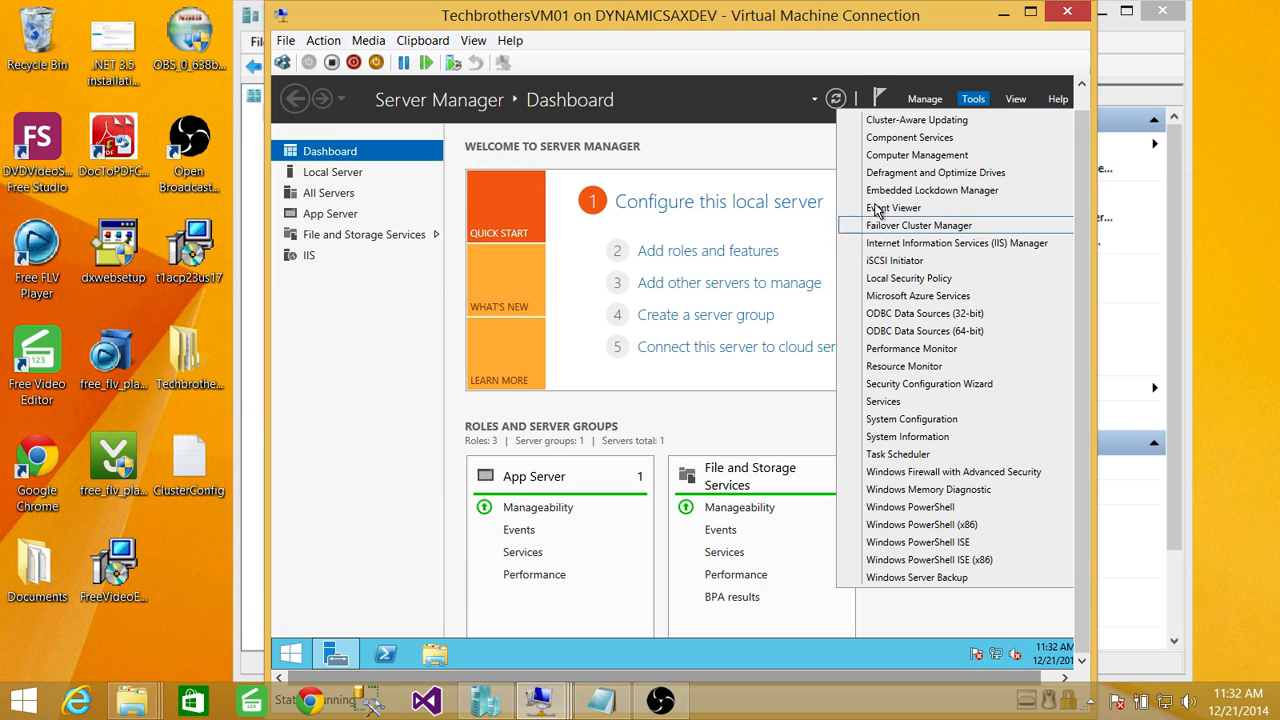
Open Disk Management in Computer Management and review offline Disks 2, 3 and 4 (2 GB, 1 GB, 1 GB).
left_click(902, 160)
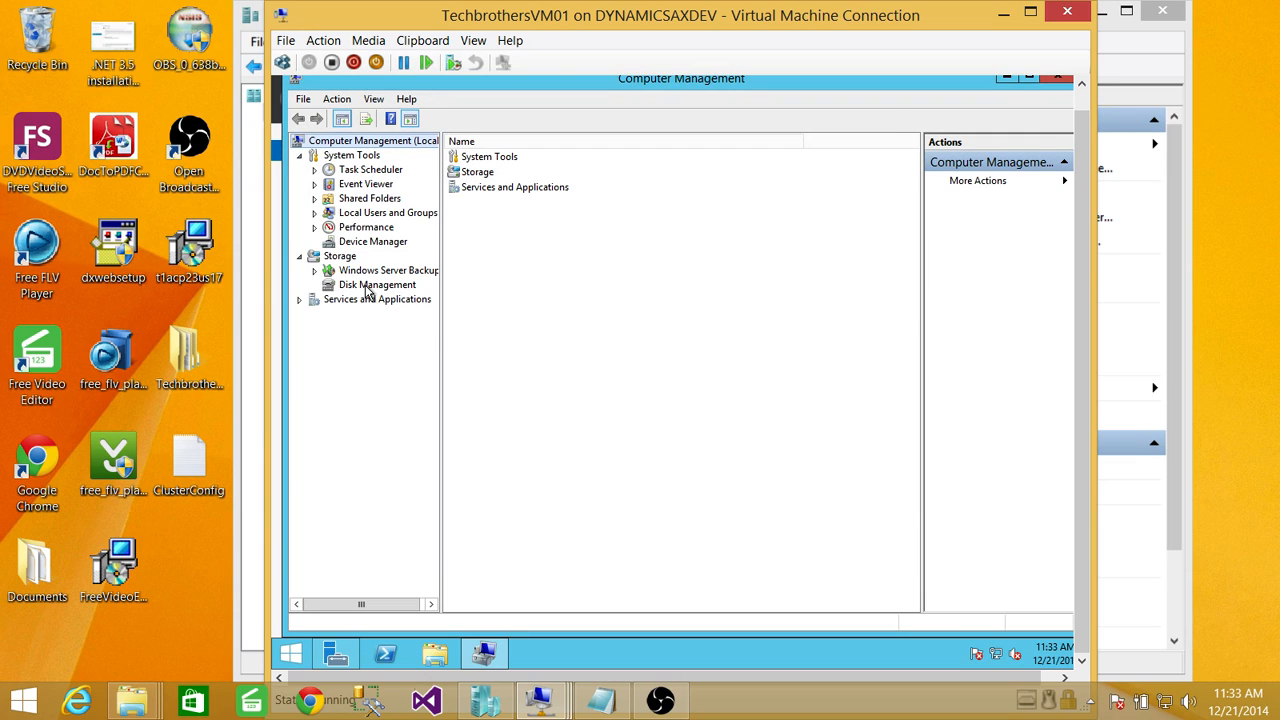
left_click(370, 286)
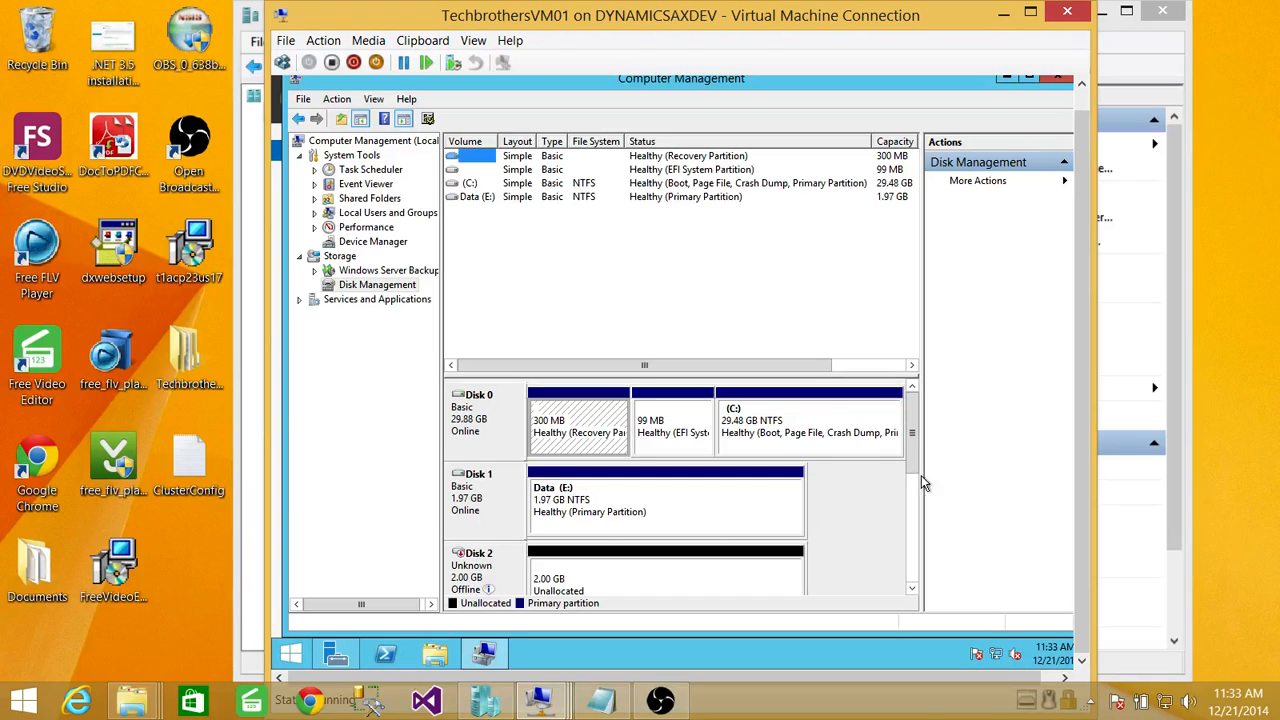
left_click_drag(912, 425, 909, 463)
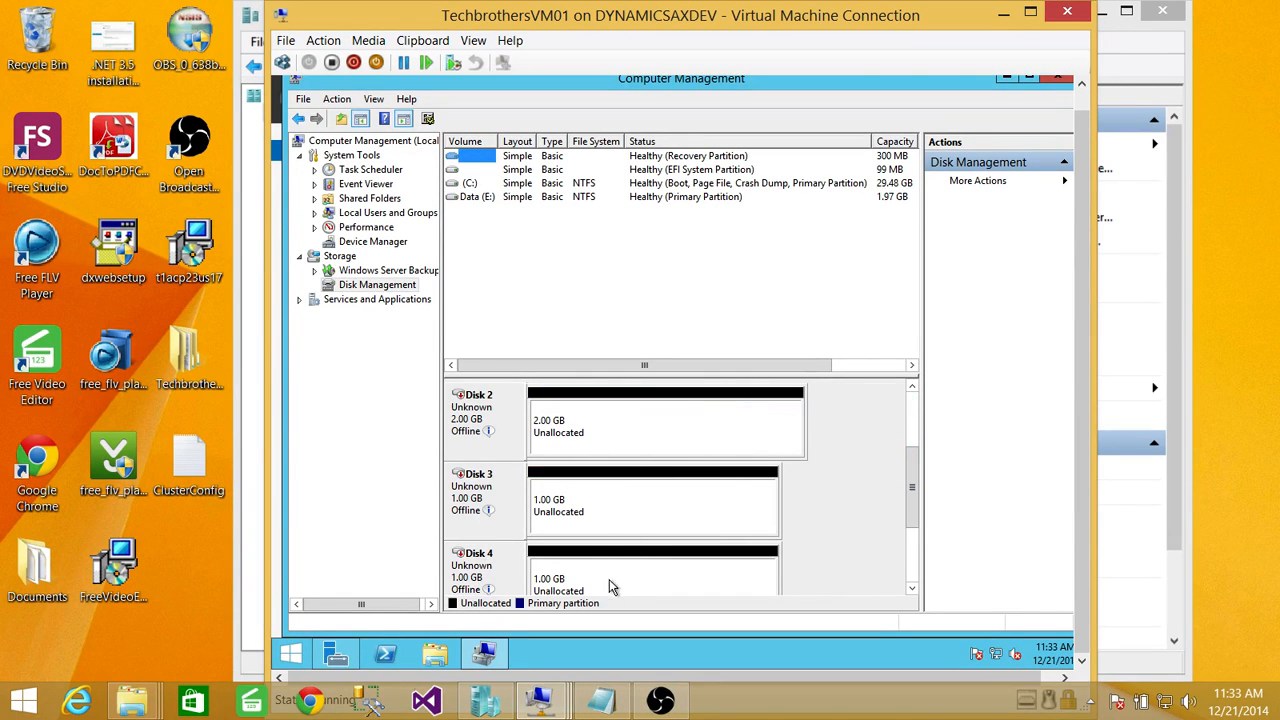
left_click_drag(912, 483, 918, 428)
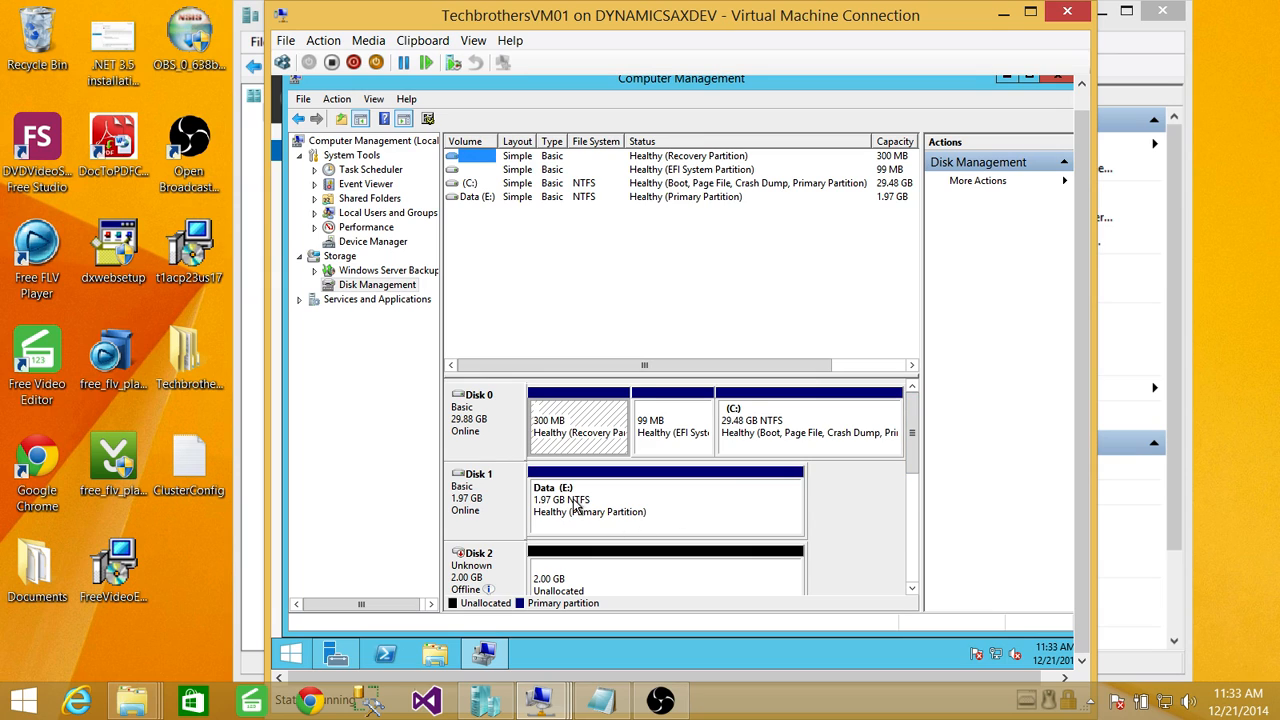
left_click_drag(916, 441, 921, 478)
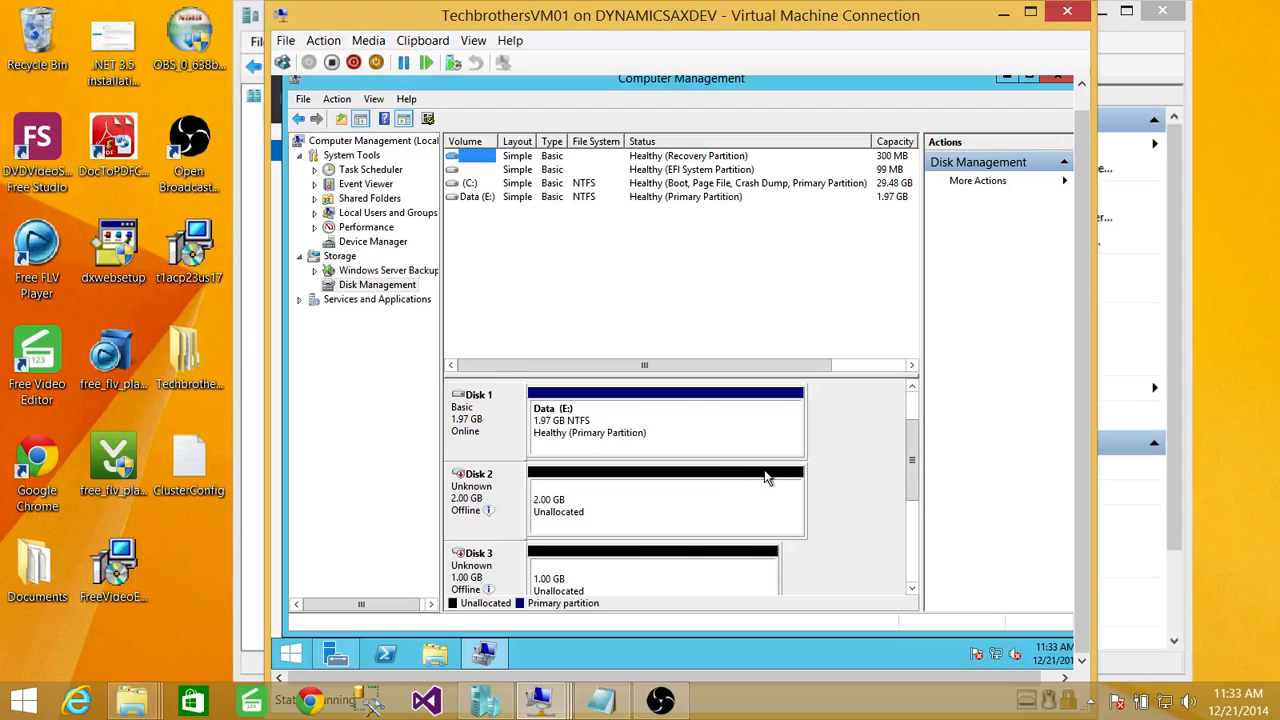
Bring Disks 2, 3 and 4 online.
right_click(490, 492)
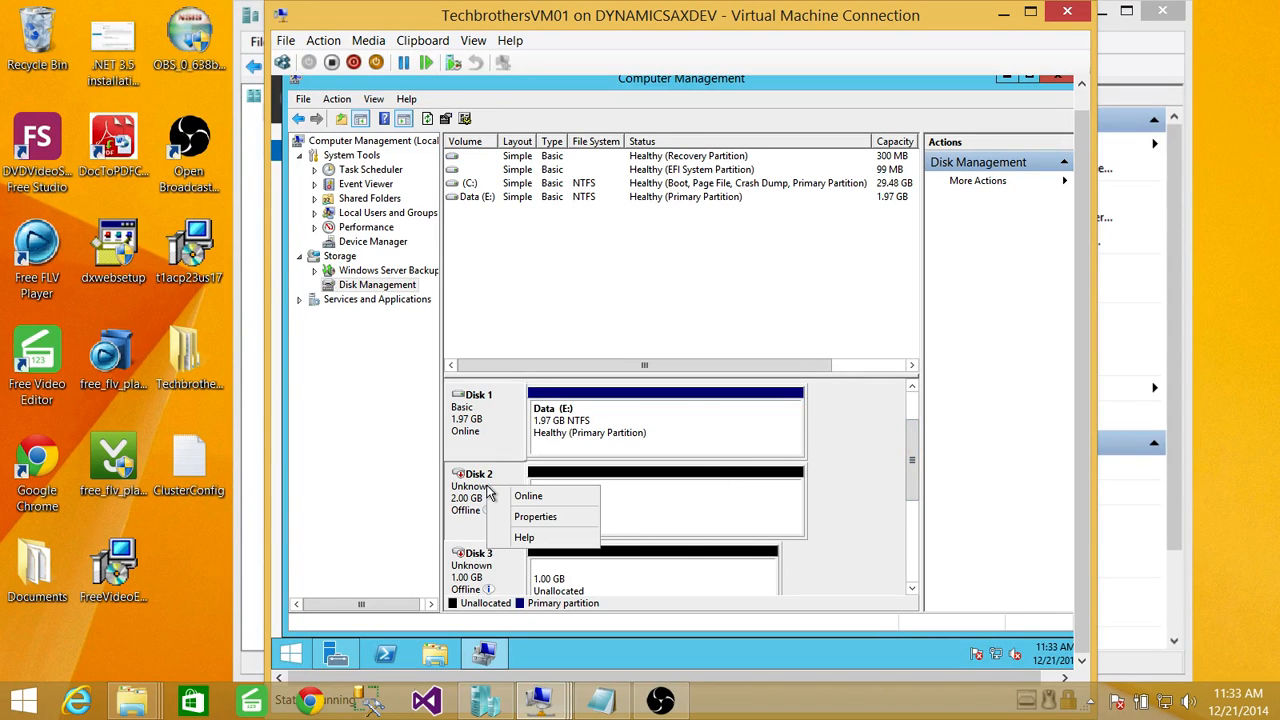
left_click(535, 496)
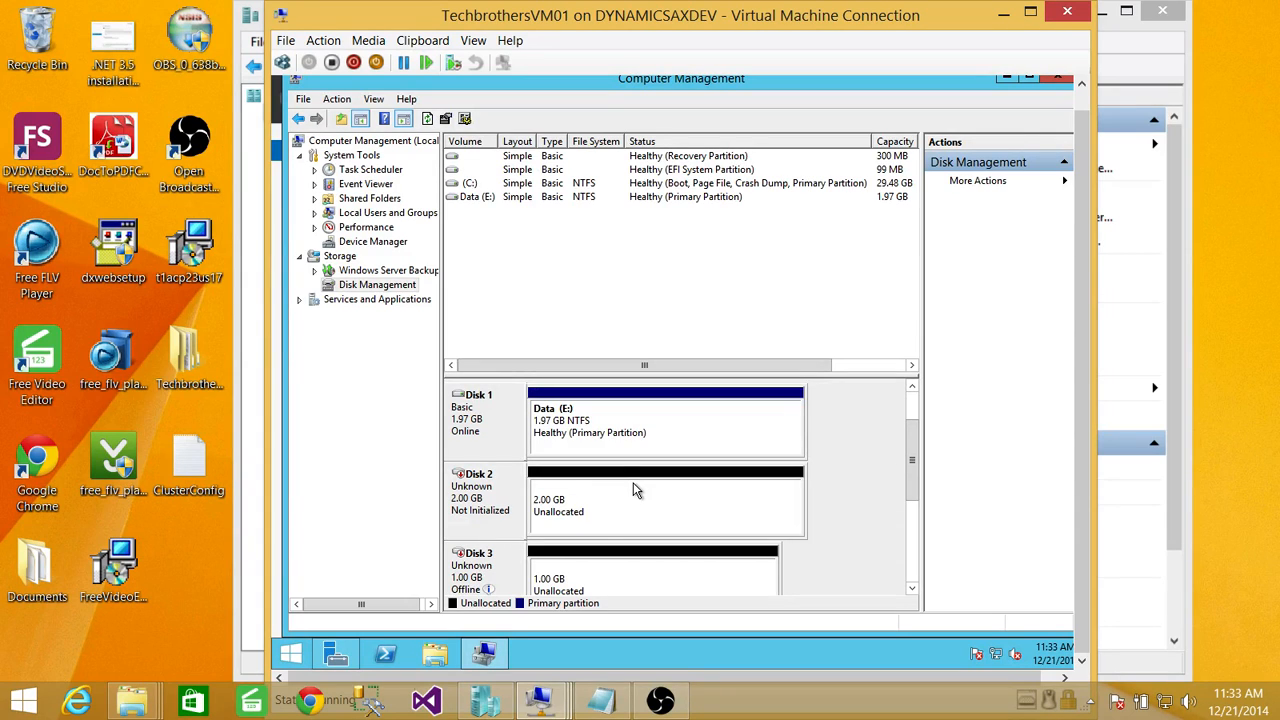
right_click(491, 572)
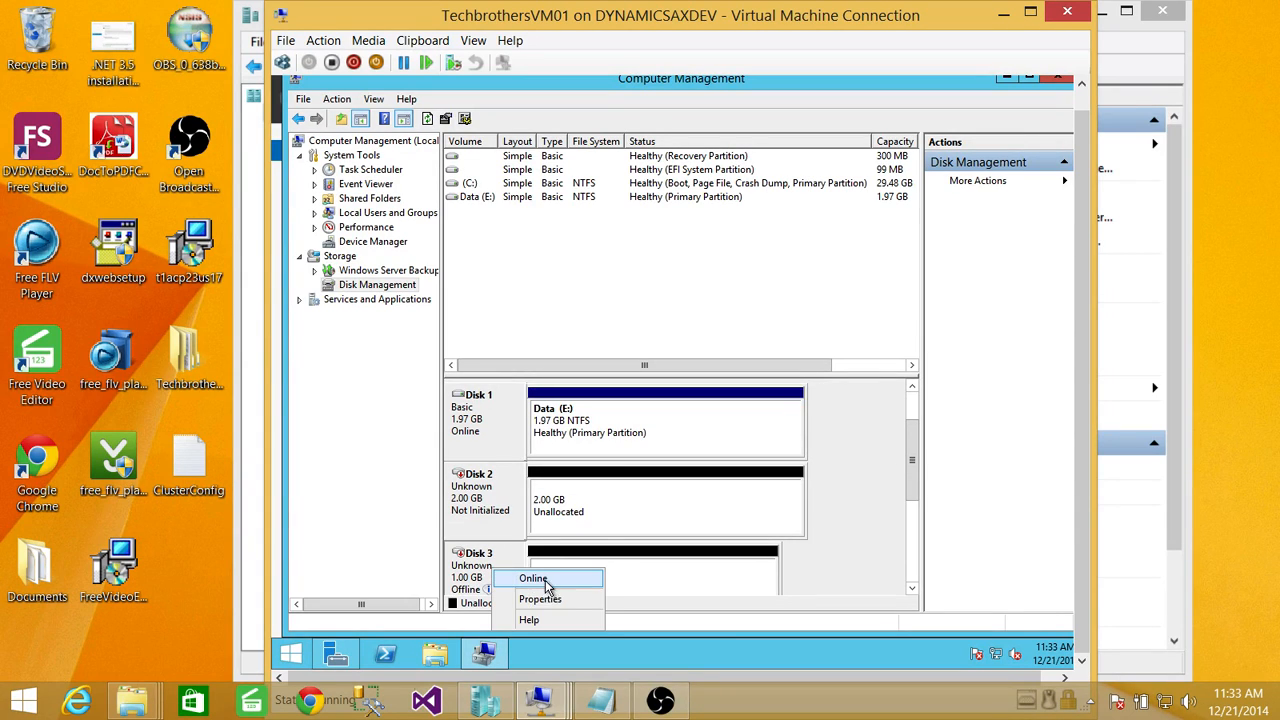
left_click(535, 576)
left_click_drag(913, 487, 913, 545)
right_click(481, 405)
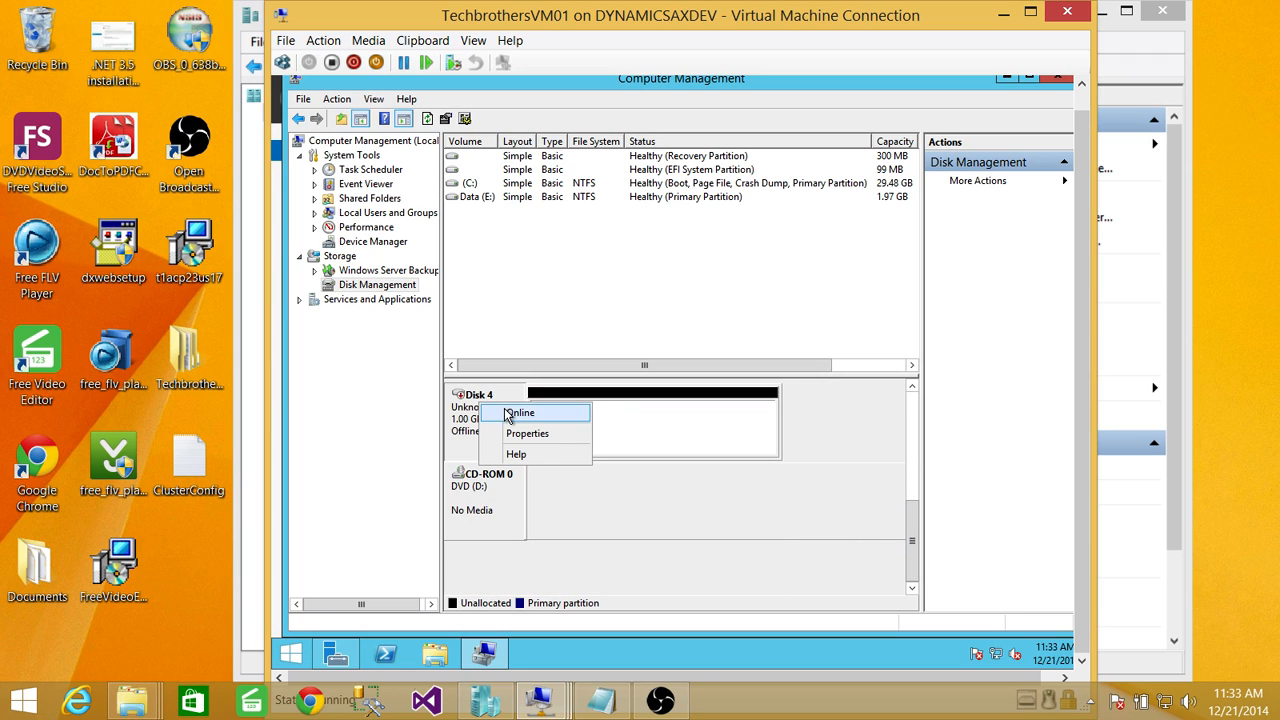
left_click(520, 413)
left_click_drag(912, 541, 914, 418)
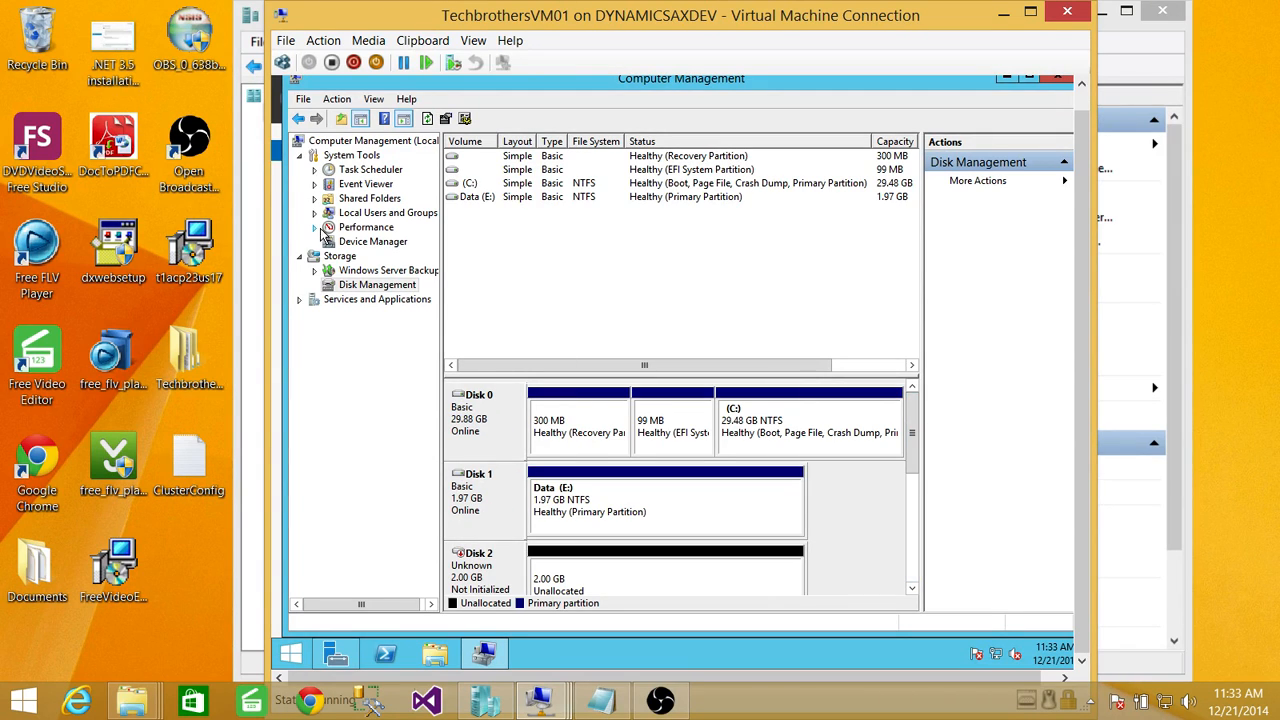
Refresh Disk Management and bring up Disk 2's disk-level options.
left_click(364, 287)
right_click(364, 288)
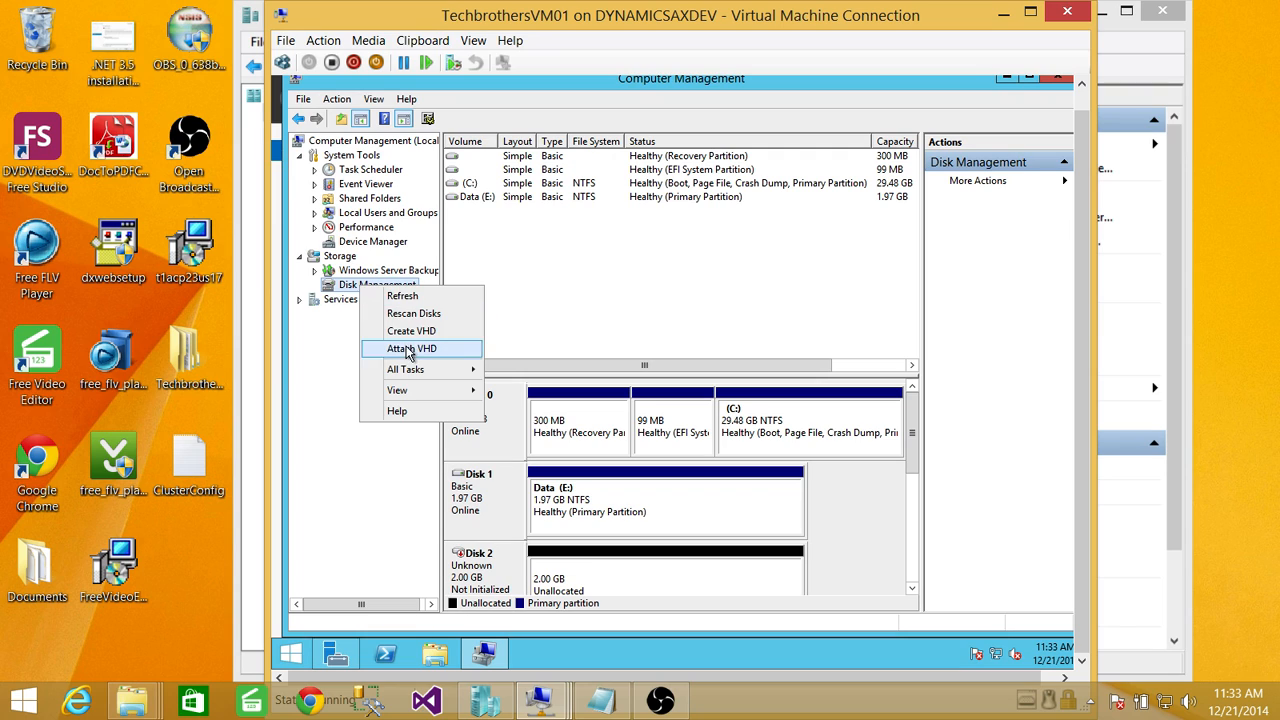
left_click(405, 298)
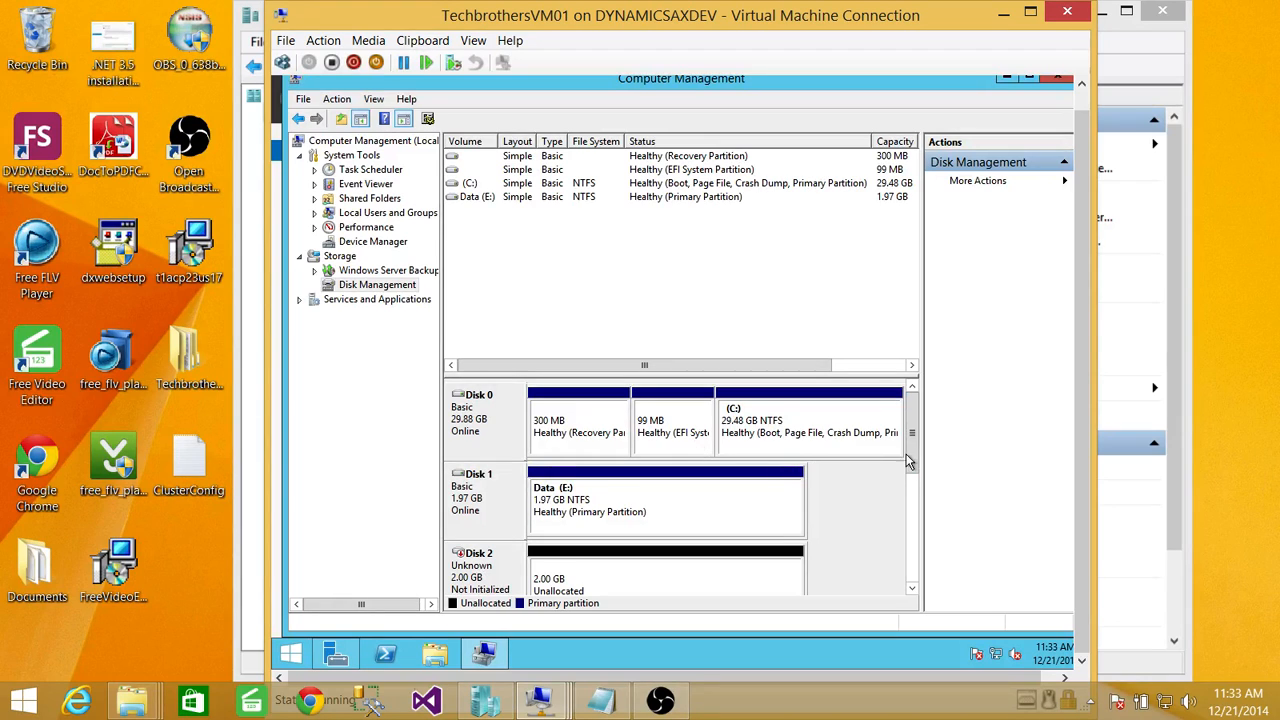
left_click_drag(913, 432, 927, 454)
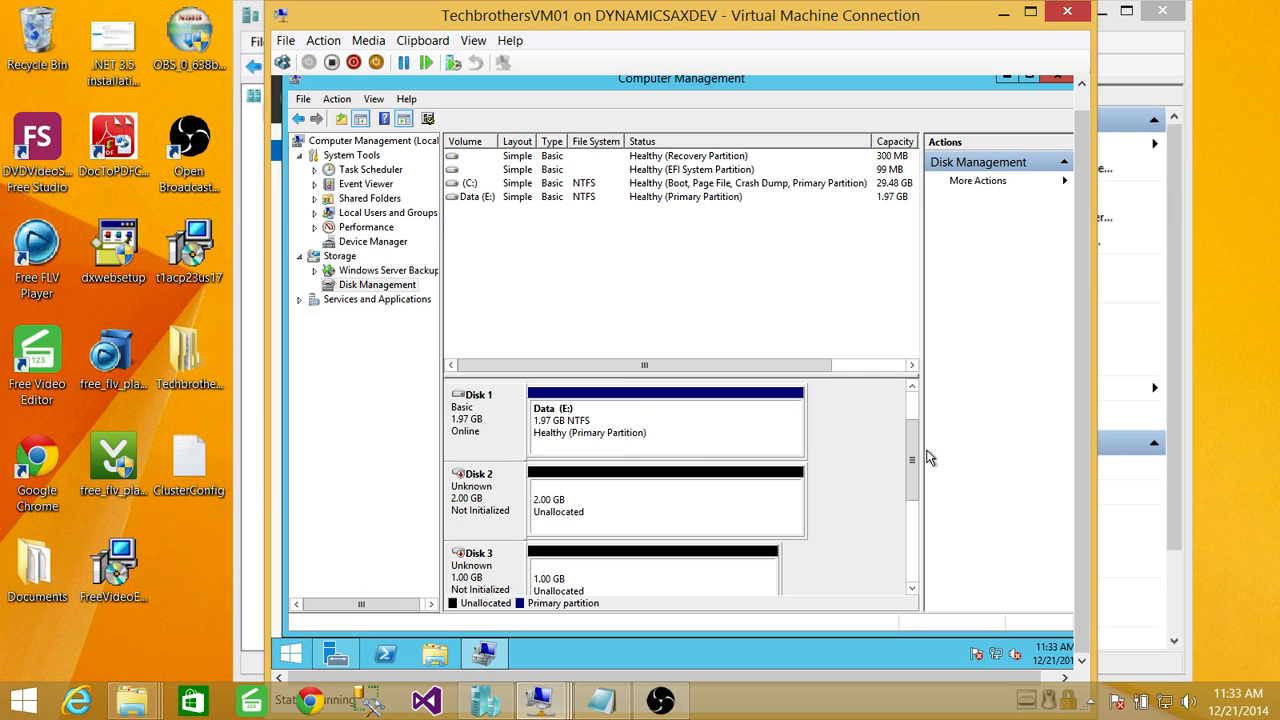
right_click(557, 500)
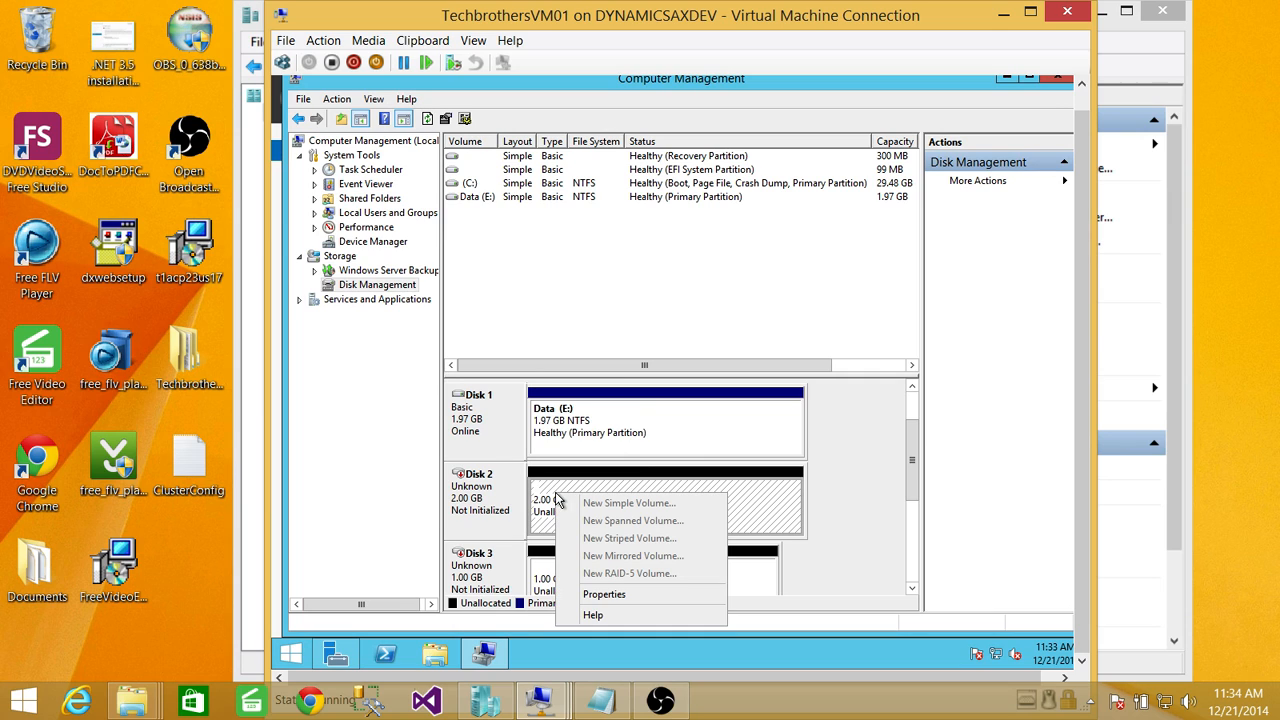
right_click(502, 506)
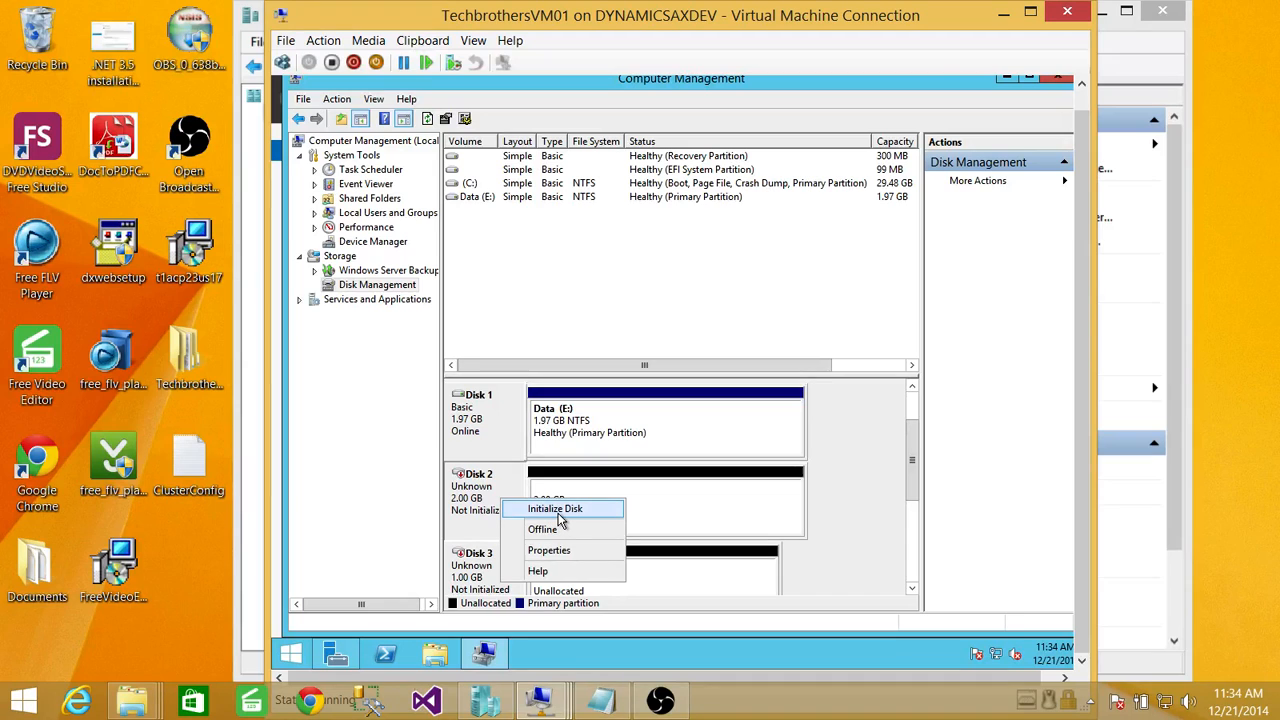
Initialize Disks 2, 3 and 4 with the GPT (GUID Partition Table) partition style.
left_click(556, 509)
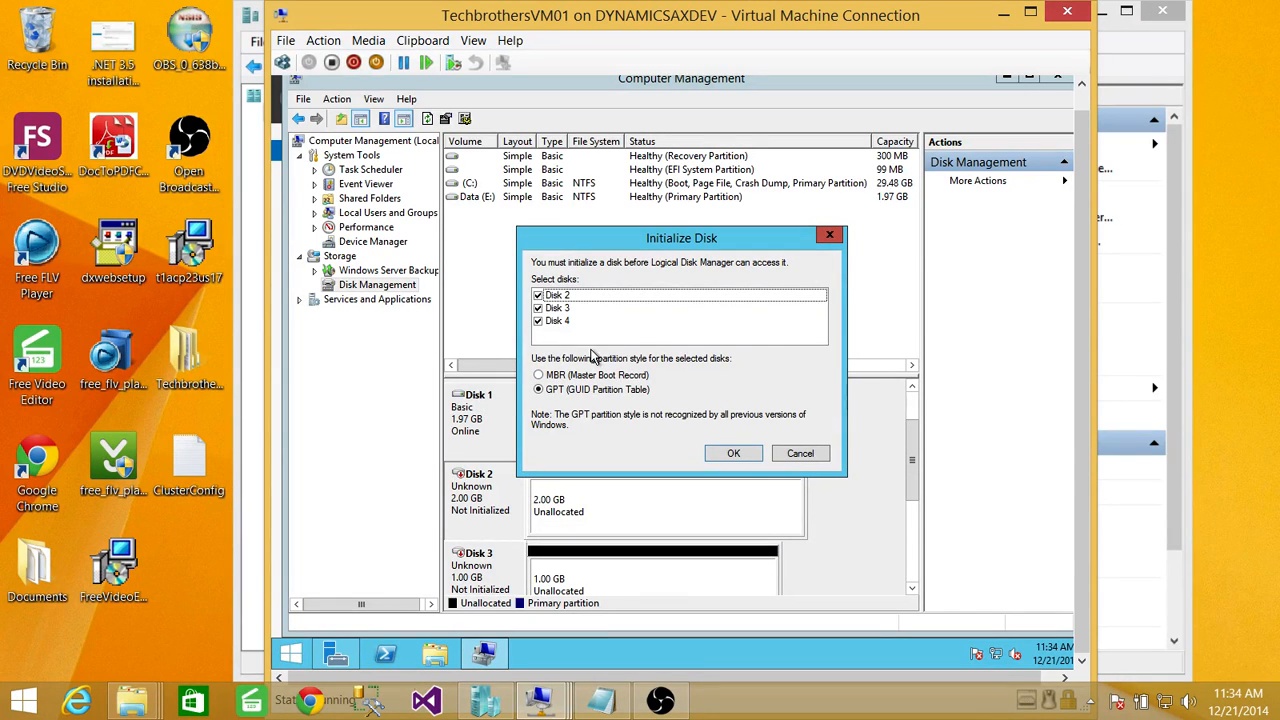
left_click_drag(656, 241, 640, 230)
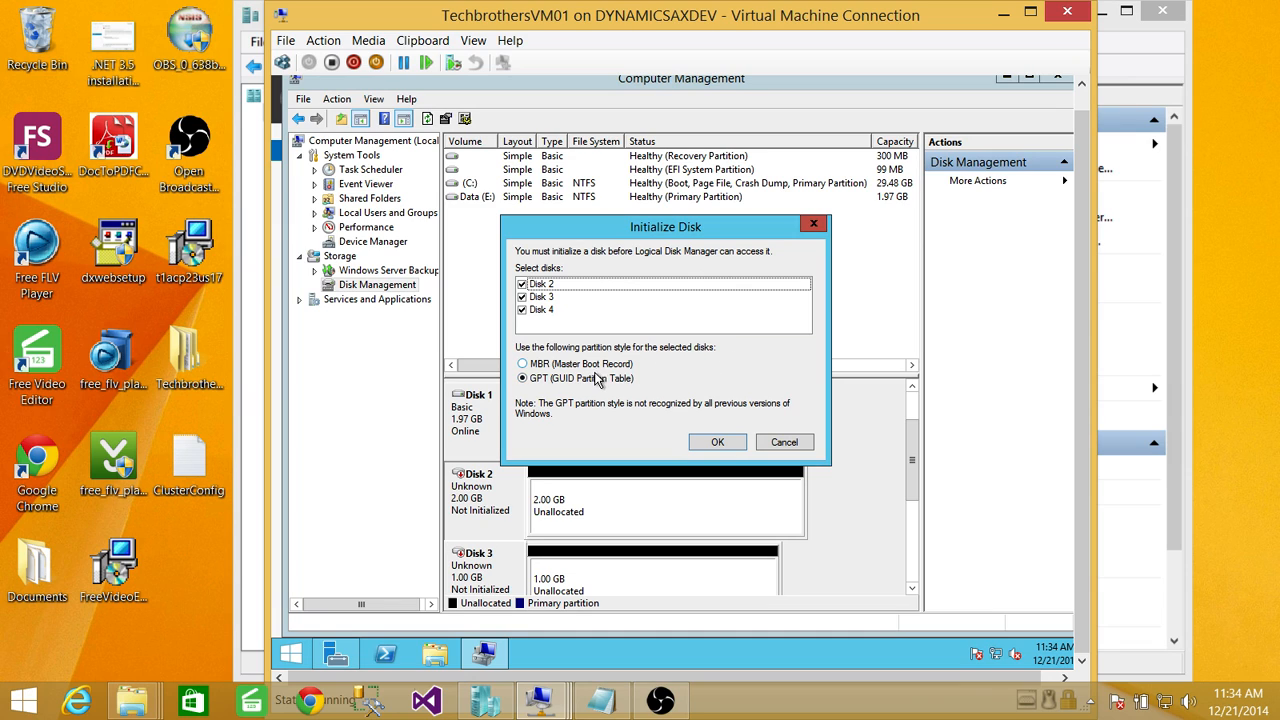
left_click(714, 444)
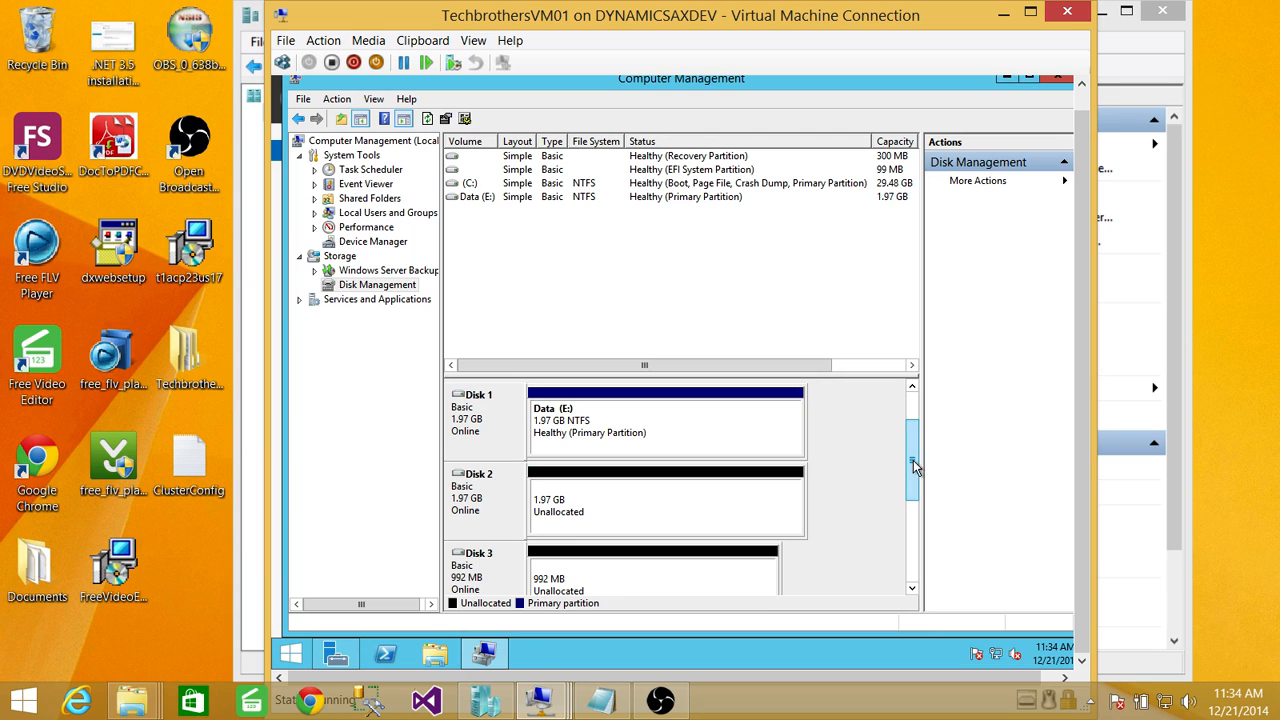
mouse_move(913, 462)
left_mouse_down()
mouse_move(914, 540)
mouse_move(917, 425)
mouse_move(917, 450)
left_mouse_up()
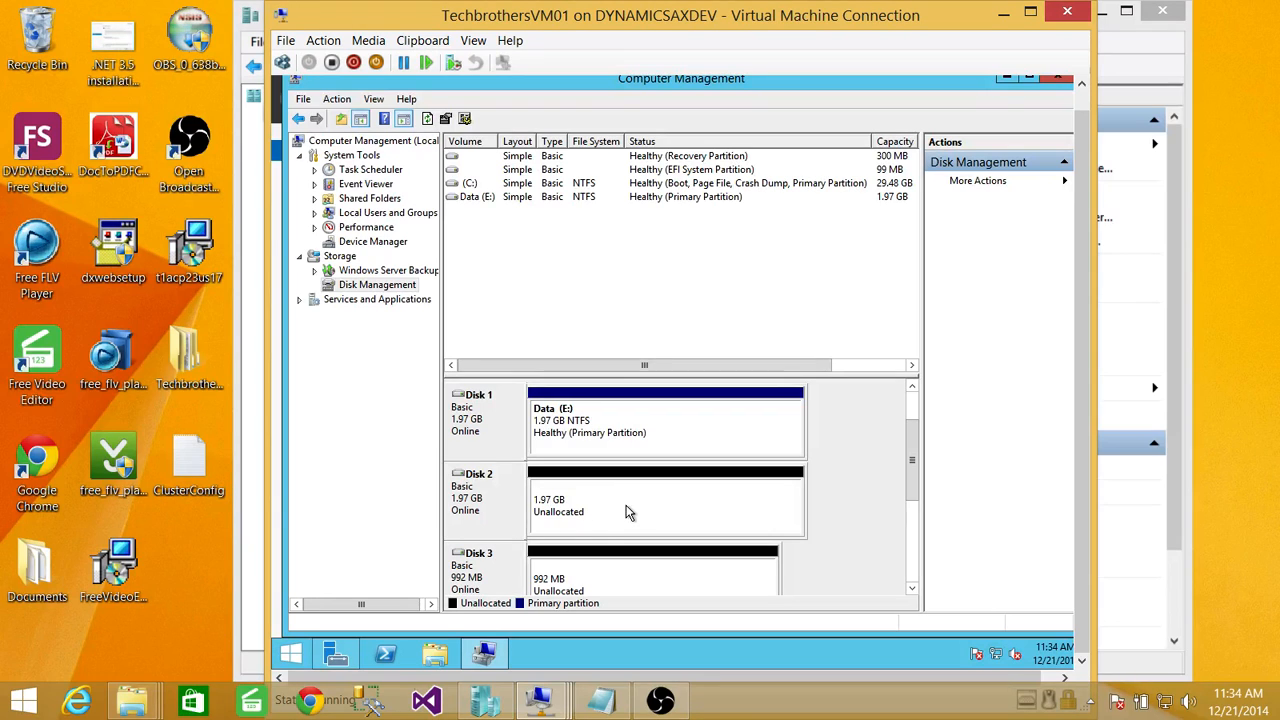
Start a new simple volume on Disk 2 using the full 2014 MB and drive letter L.
right_click(596, 507)
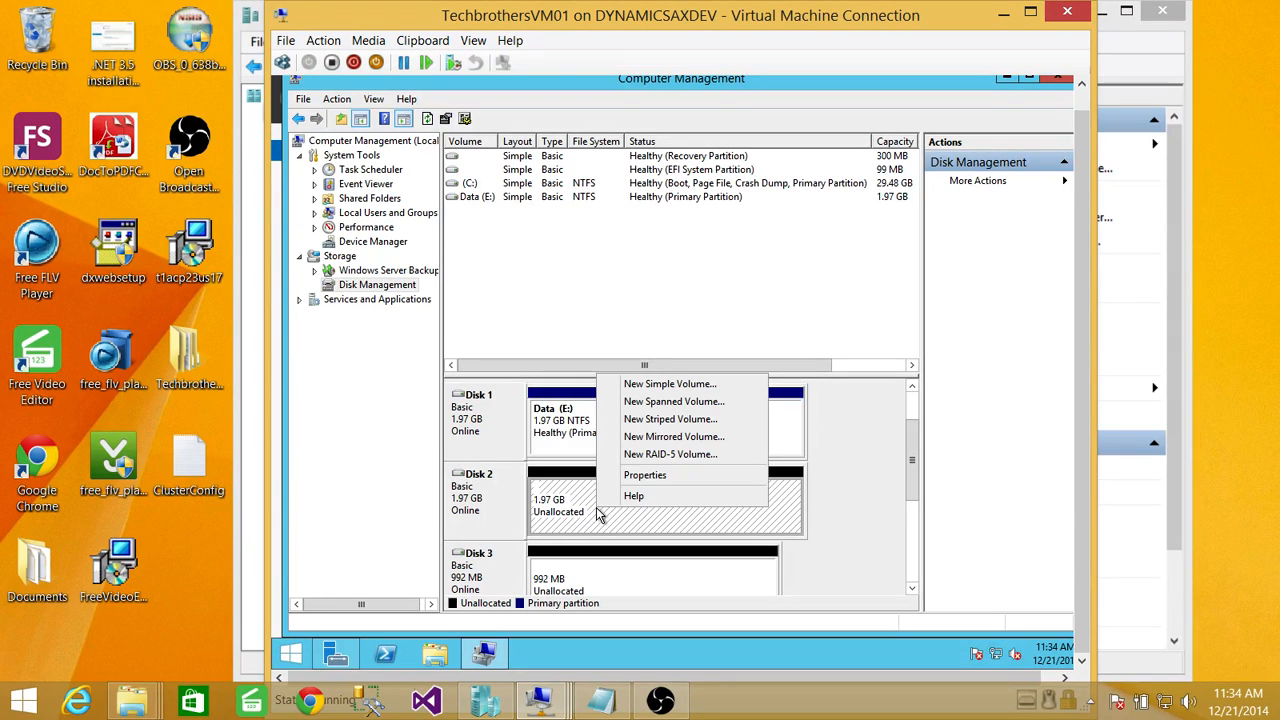
left_click(709, 386)
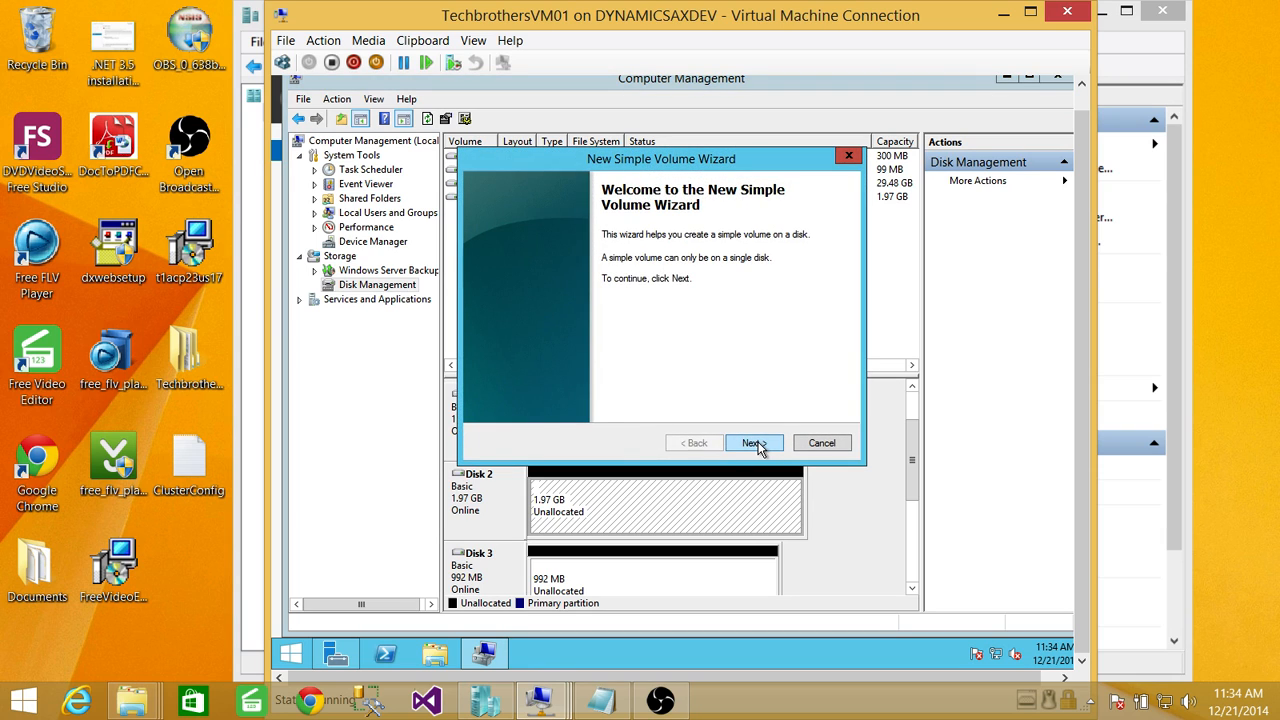
left_click(753, 443)
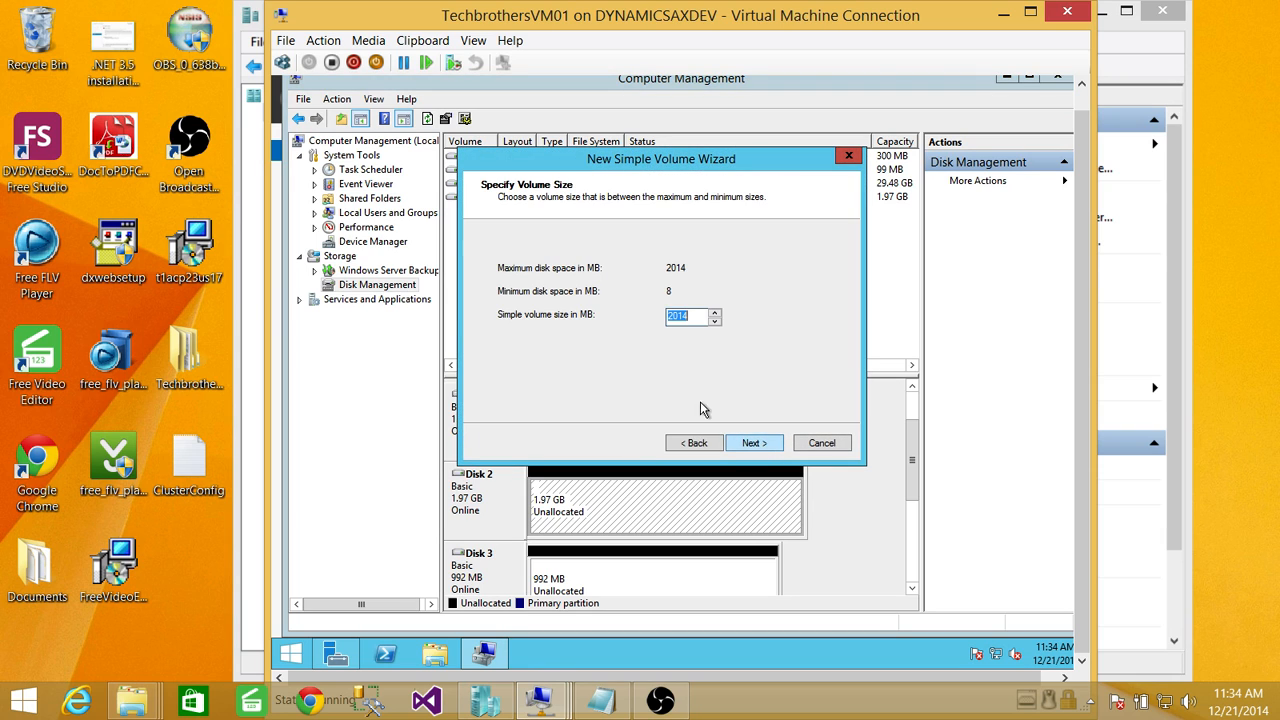
left_click(756, 443)
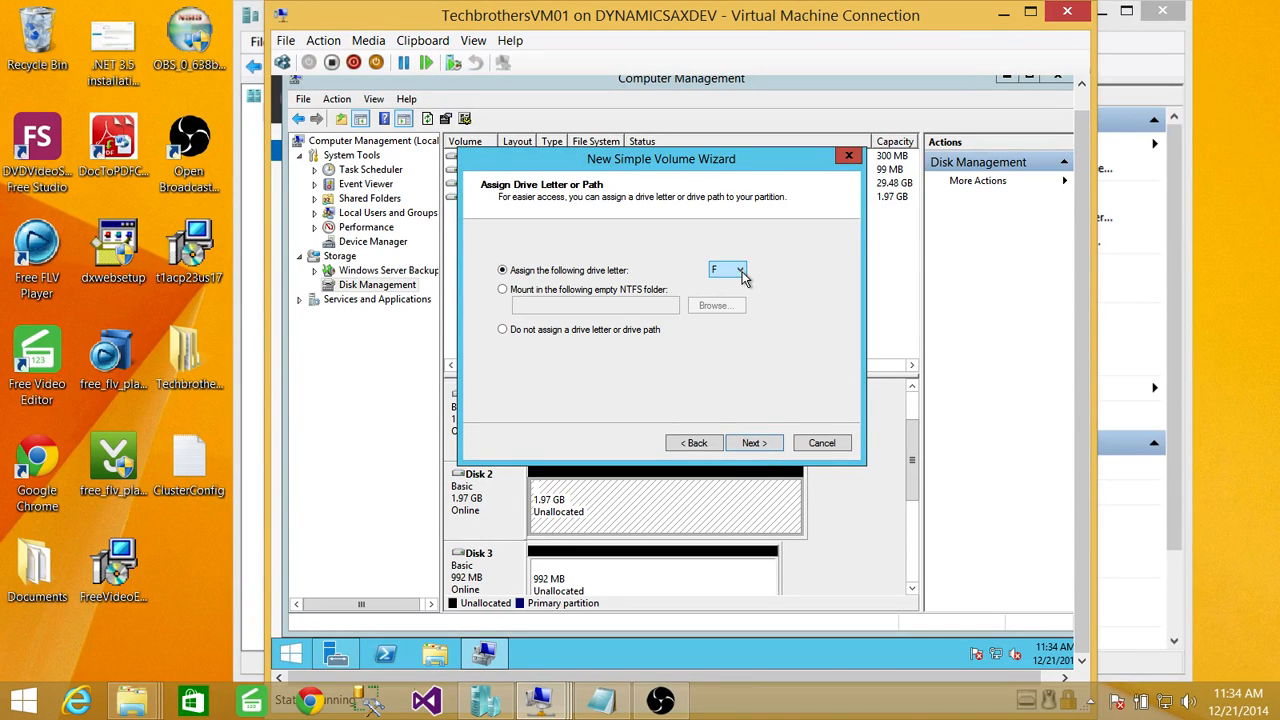
left_click(740, 272)
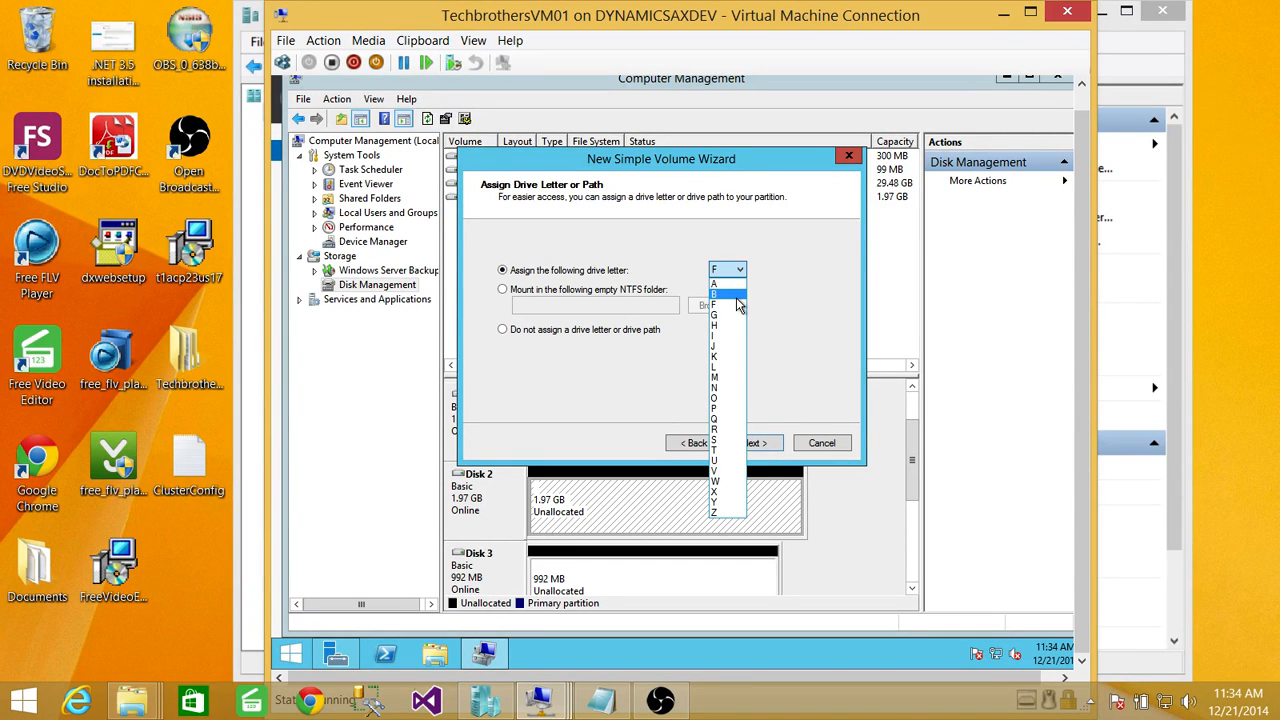
left_click(729, 369)
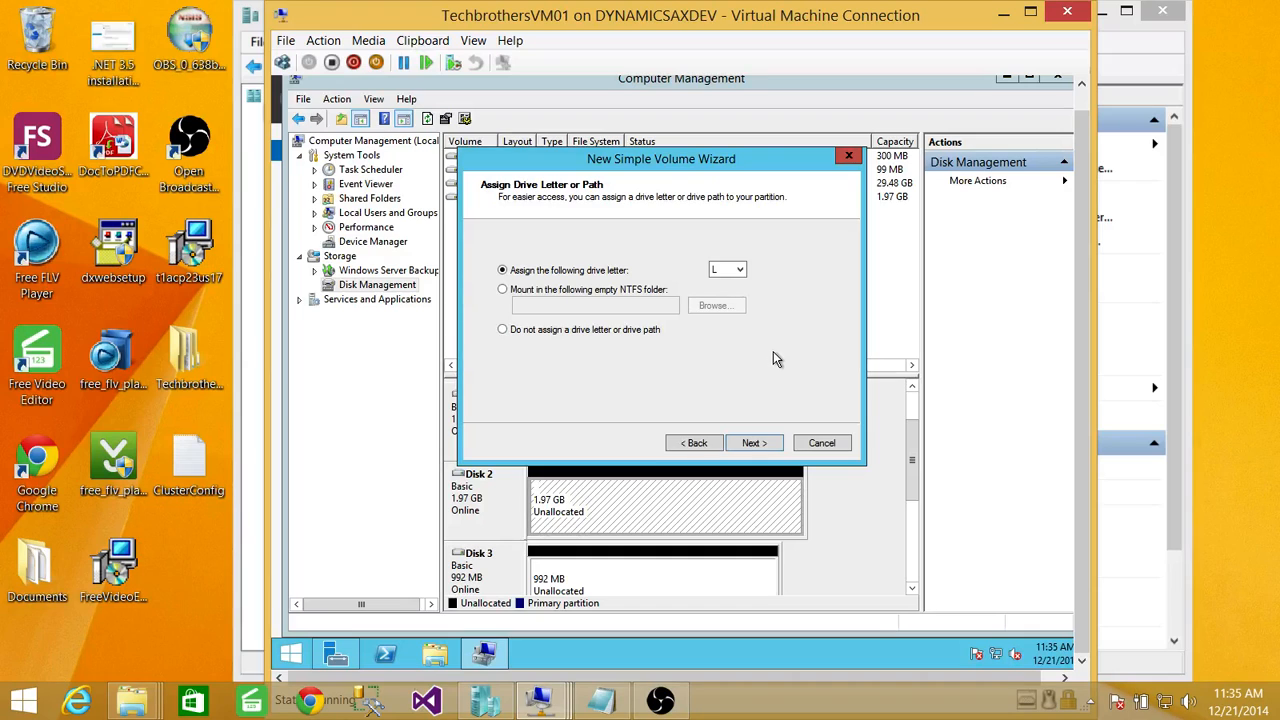
left_click(756, 443)
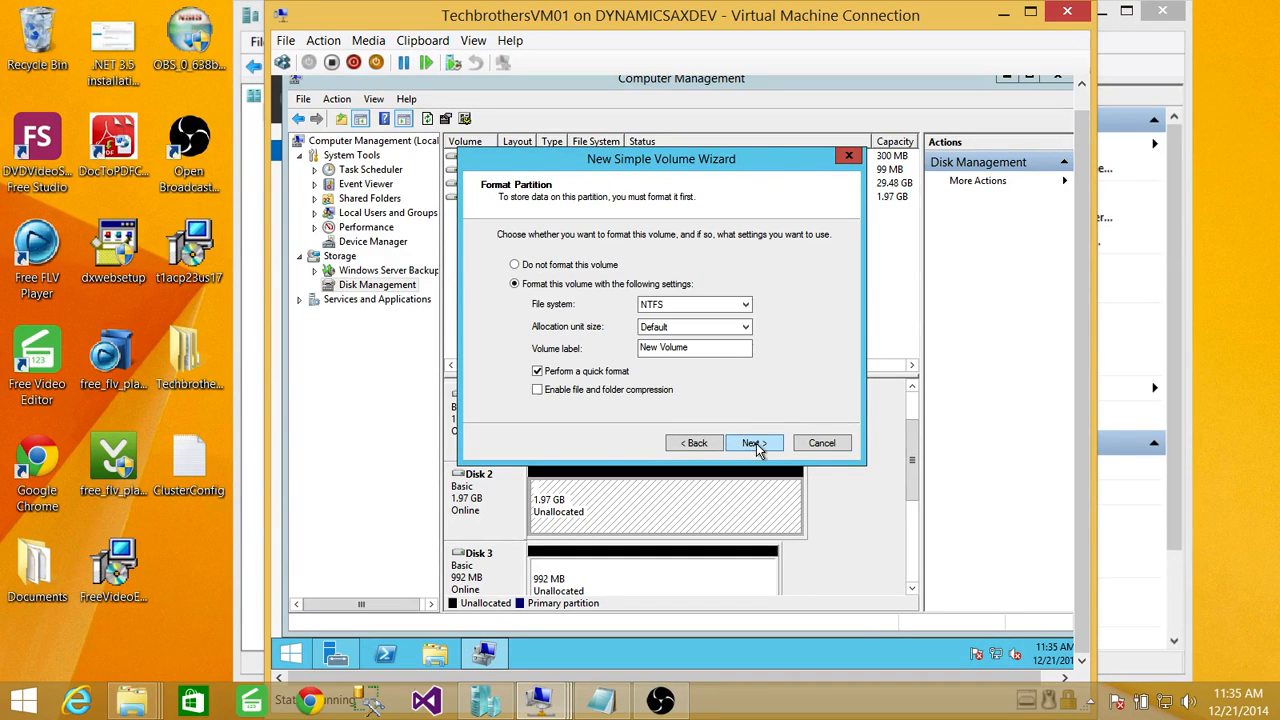
Label the NTFS volume LogDisk and finish the wizard.
left_click(691, 350)
left_click_drag(691, 350, 584, 345)
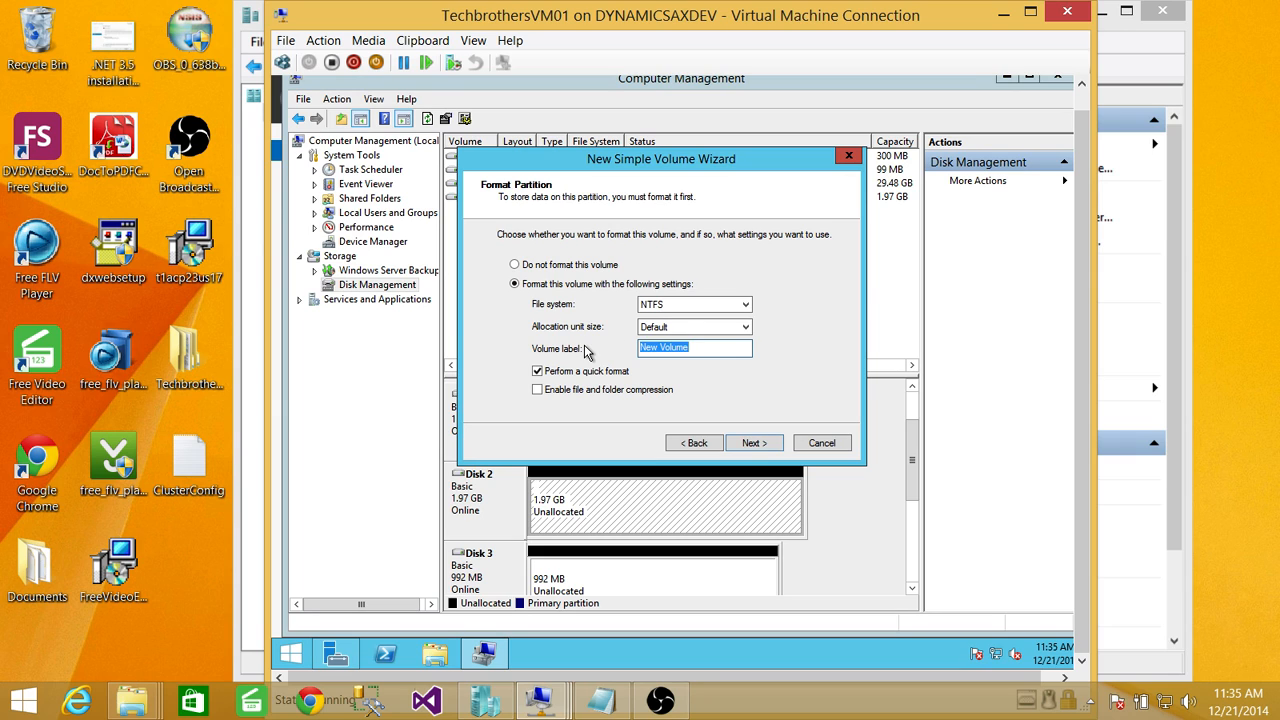
type("LogDisk")
left_click(756, 443)
left_click(756, 443)
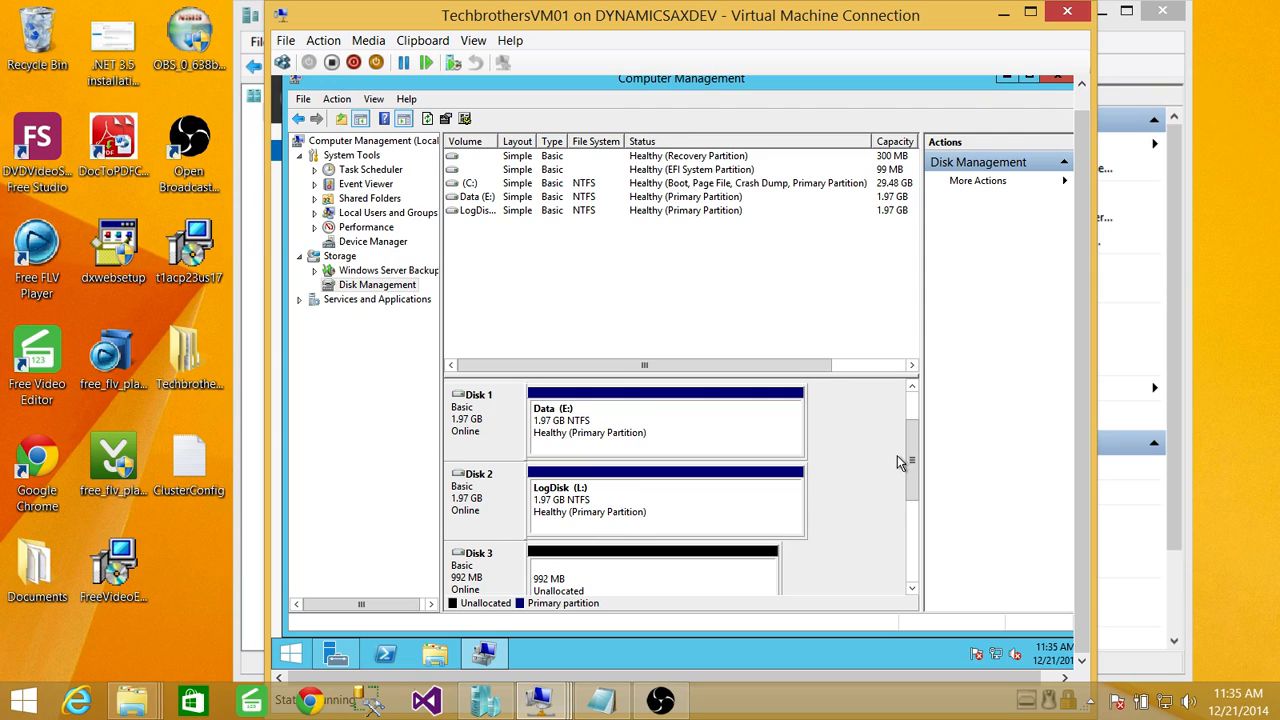
Start a new simple volume on Disk 3 using the full 990 MB and drive letter Q.
left_click_drag(908, 453, 908, 482)
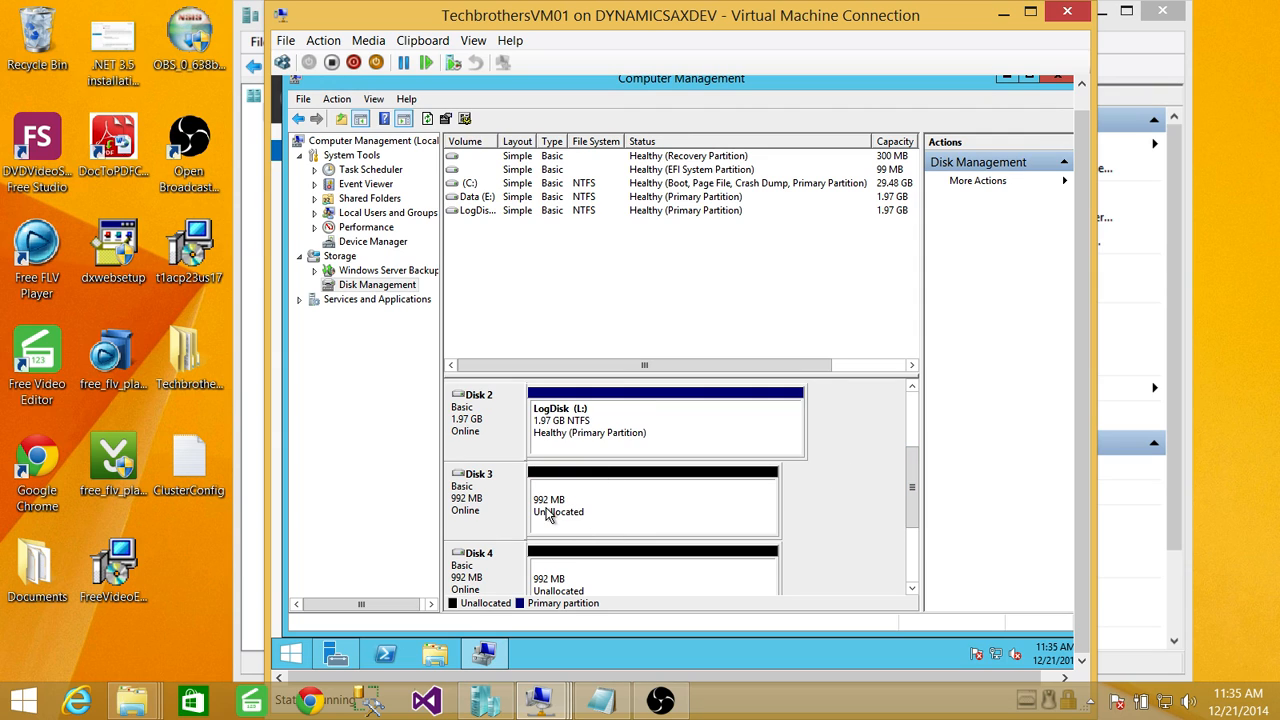
left_click(696, 515)
right_click(645, 497)
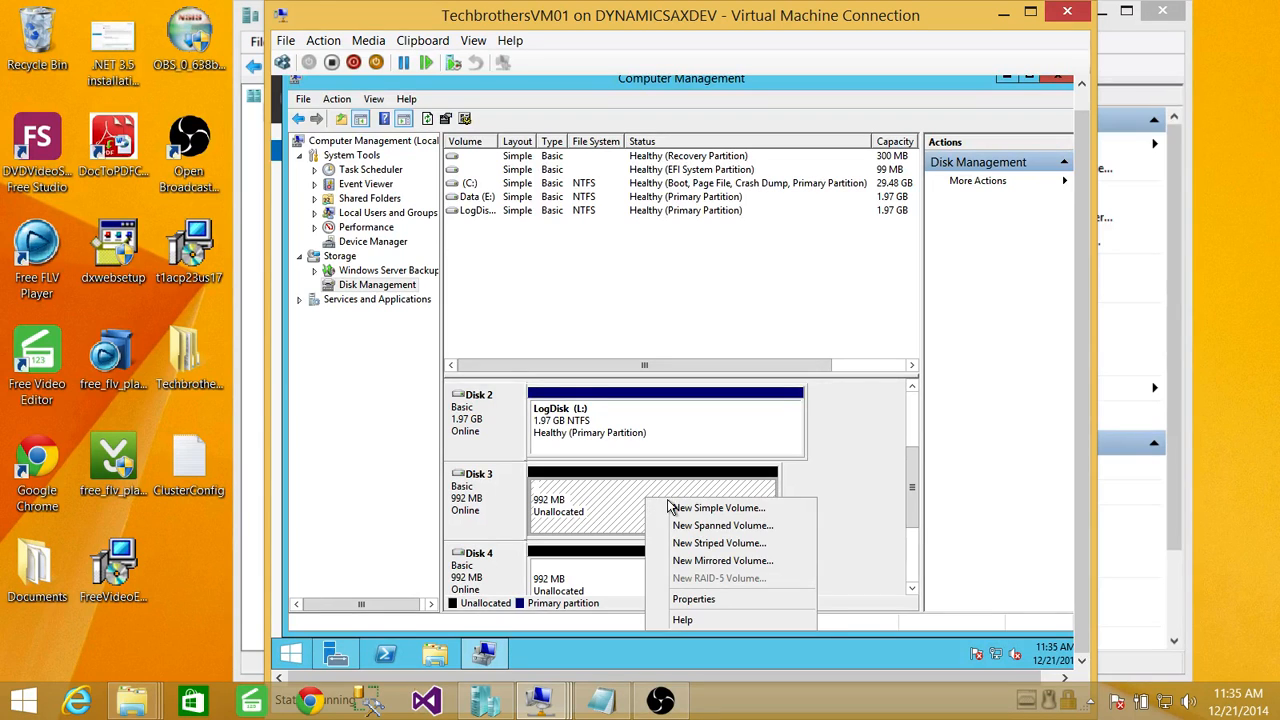
left_click(668, 507)
left_click(753, 443)
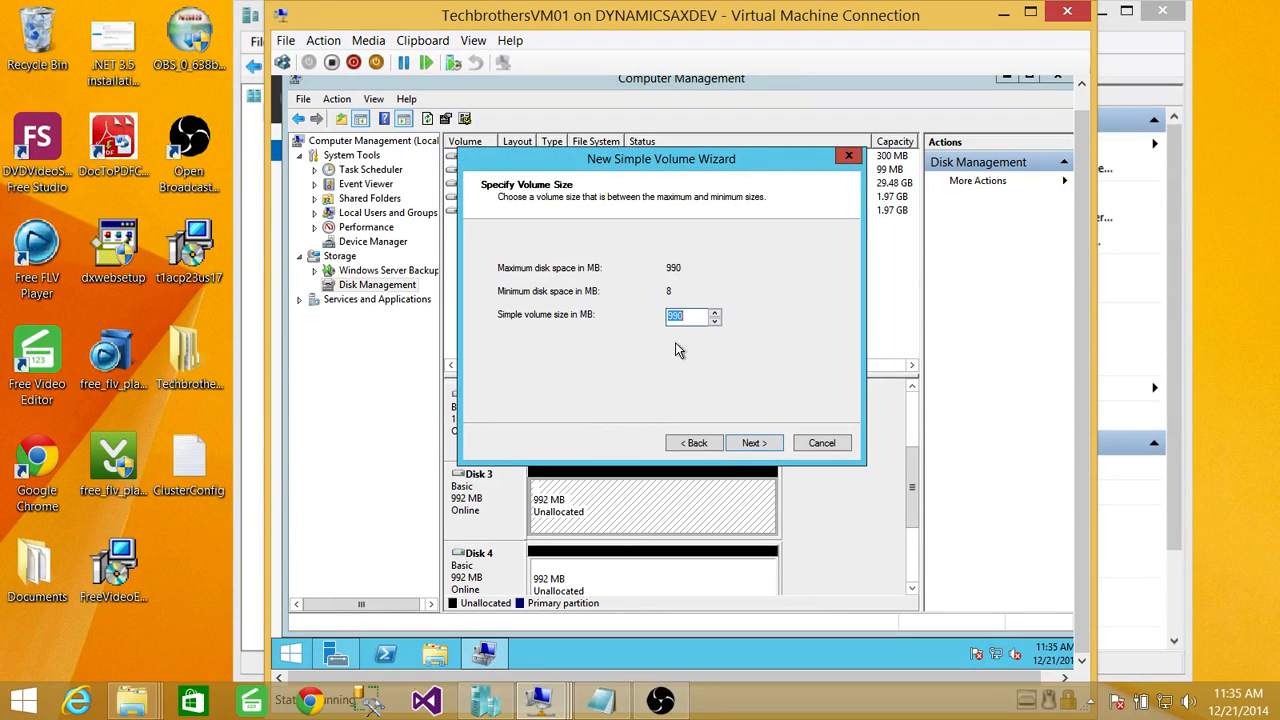
left_click(752, 445)
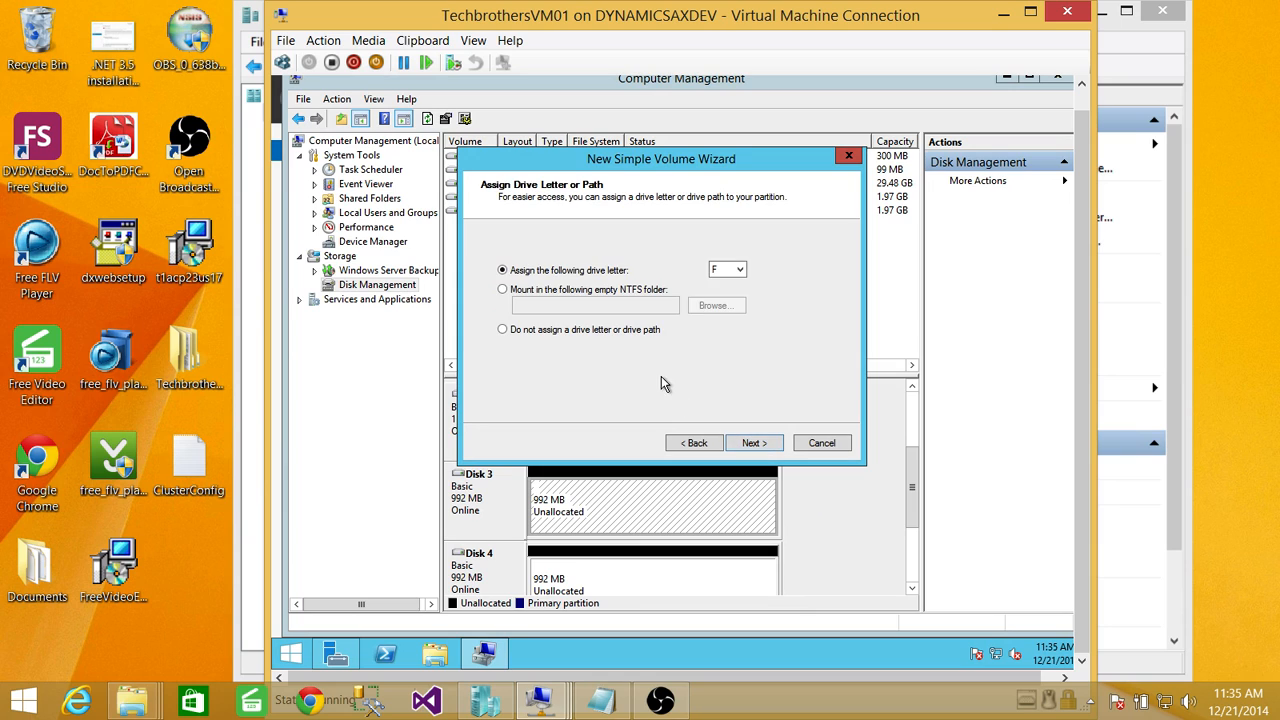
left_click(740, 270)
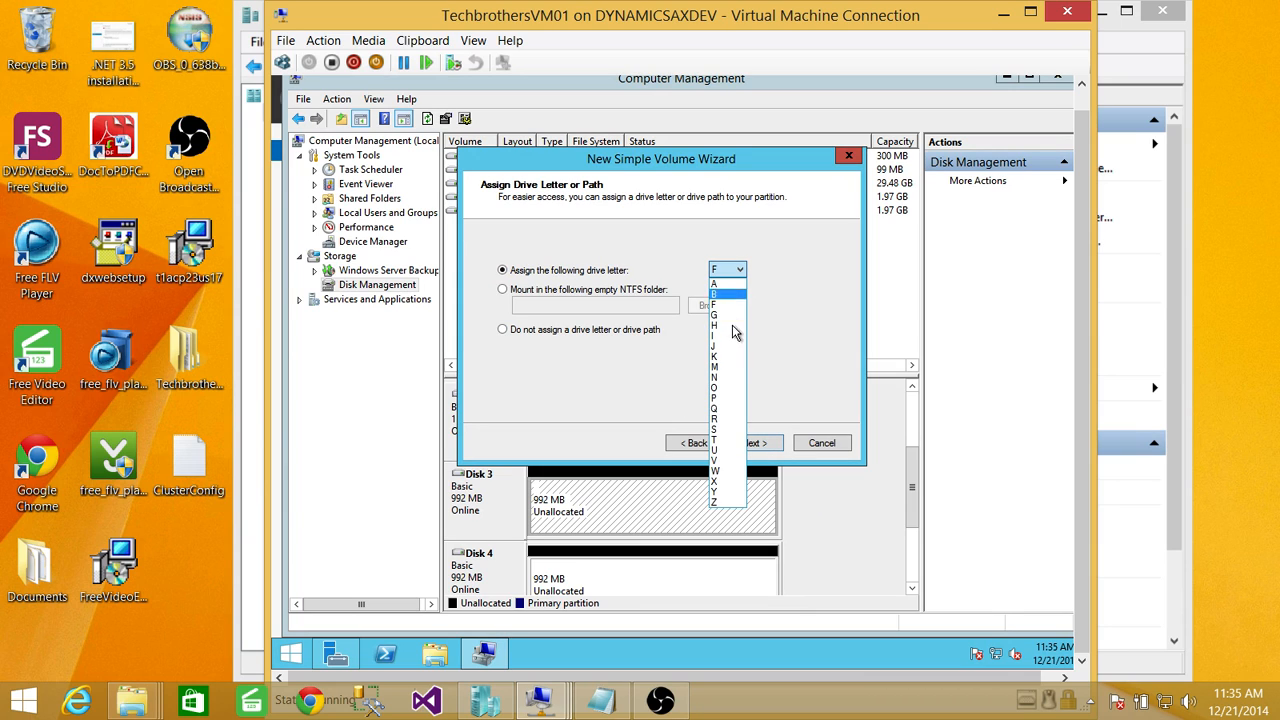
left_click(729, 367)
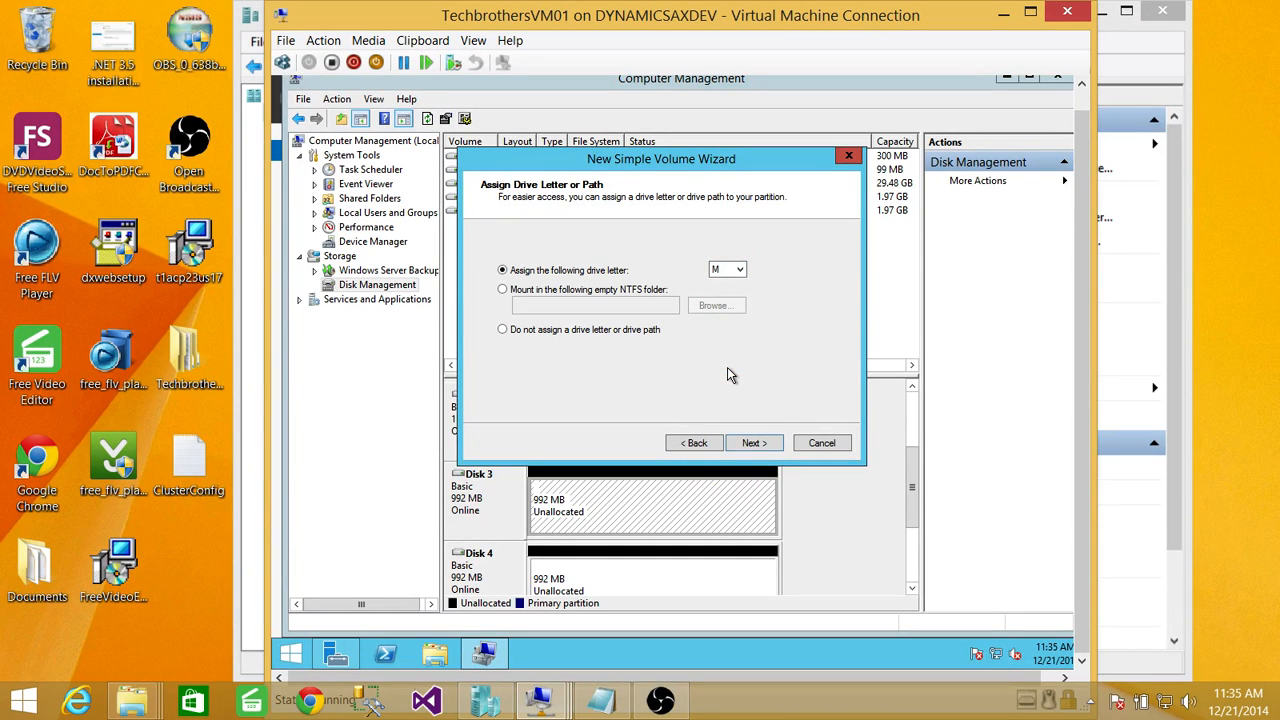
left_click(745, 270)
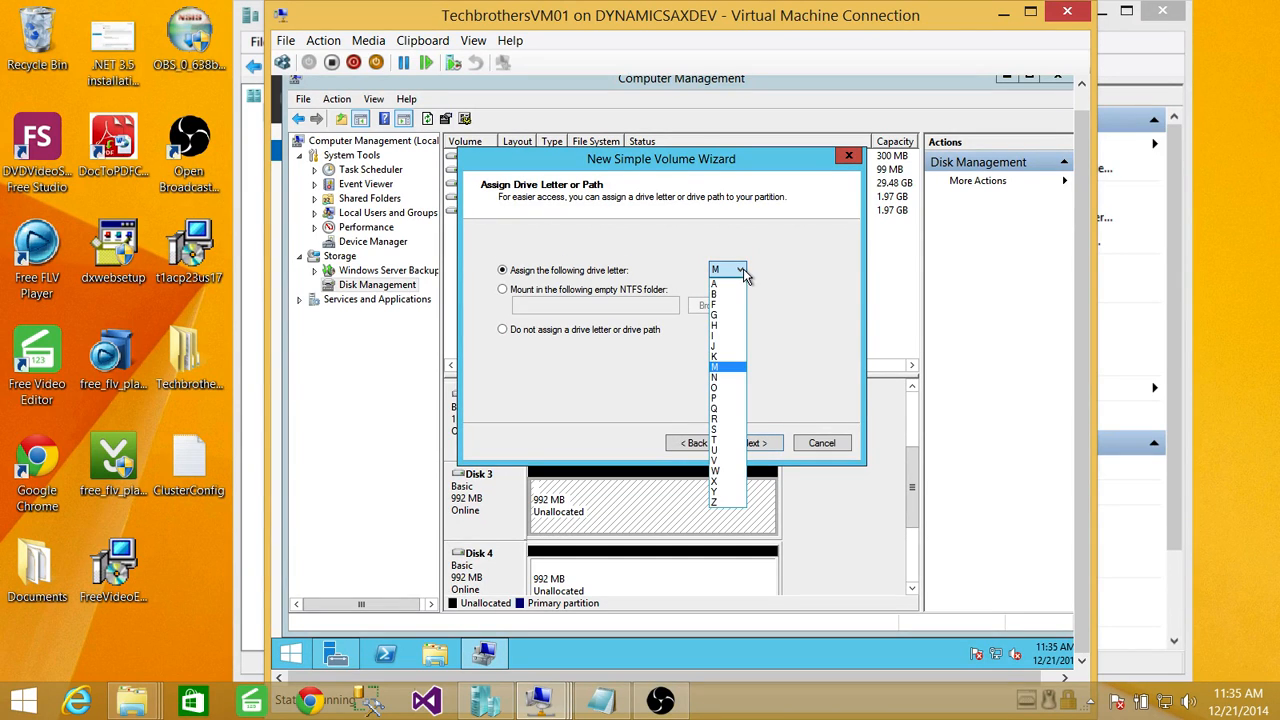
left_click(728, 409)
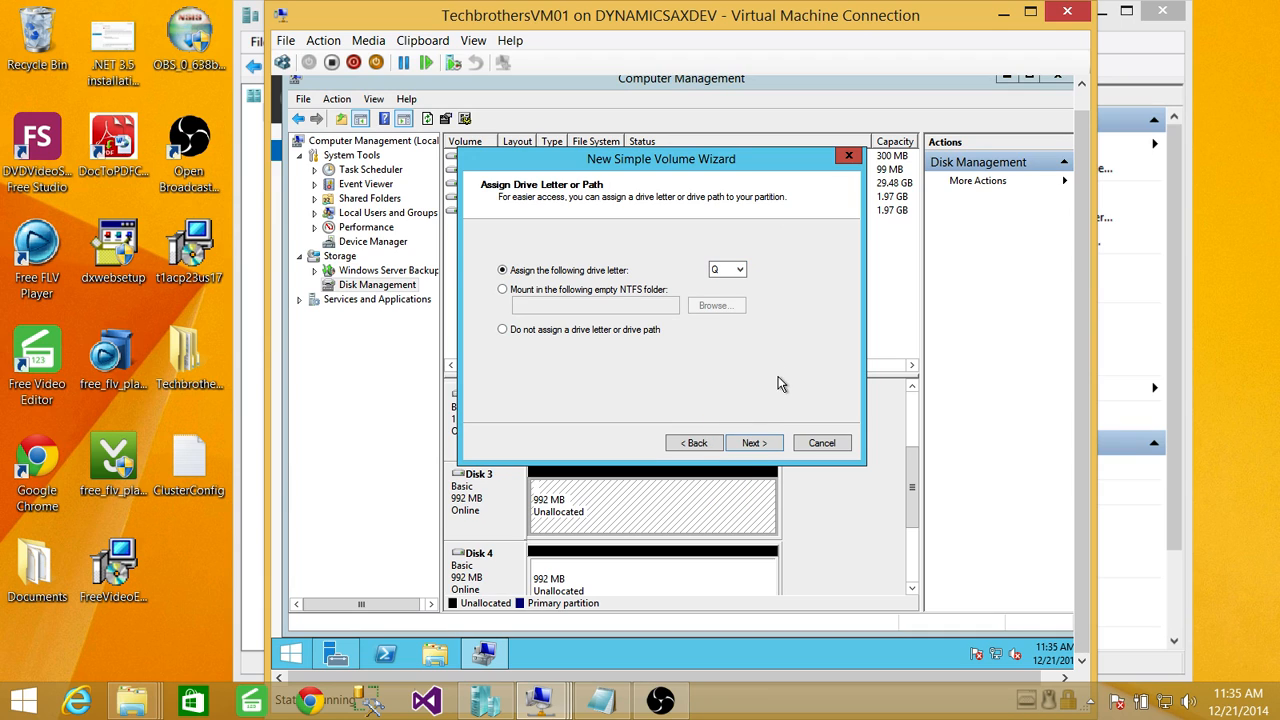
left_click(752, 443)
Label the NTFS volume Quaram and finish the wizard.
left_click_drag(706, 348, 607, 333)
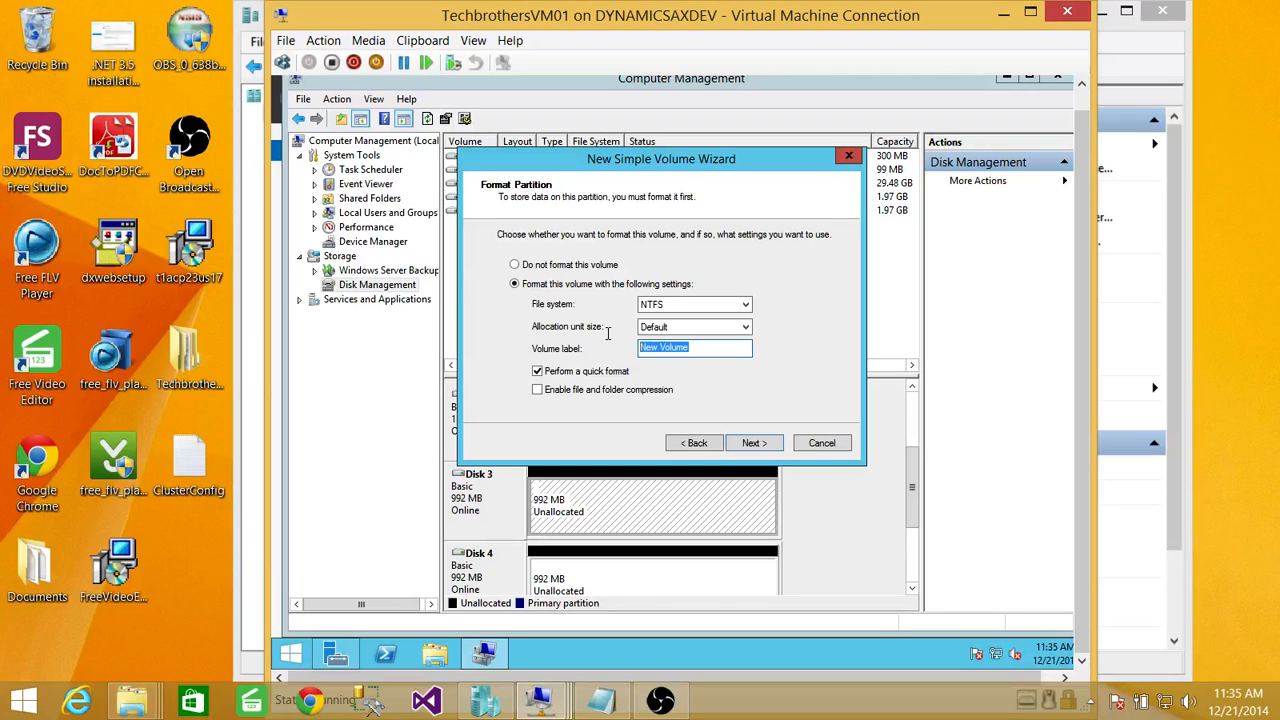
type("Quoram")
left_click(760, 443)
left_click(757, 443)
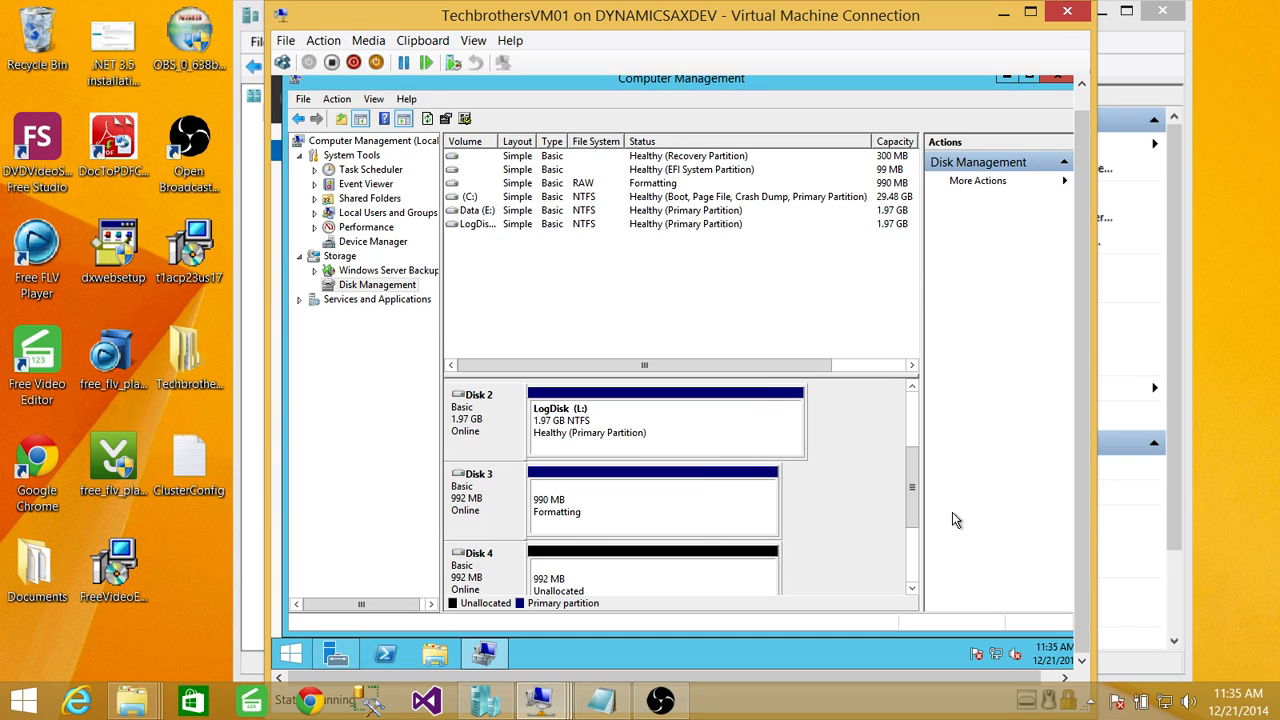
Start a new simple volume on Disk 4 using the full 990 MB and drive letter M.
right_click(597, 584)
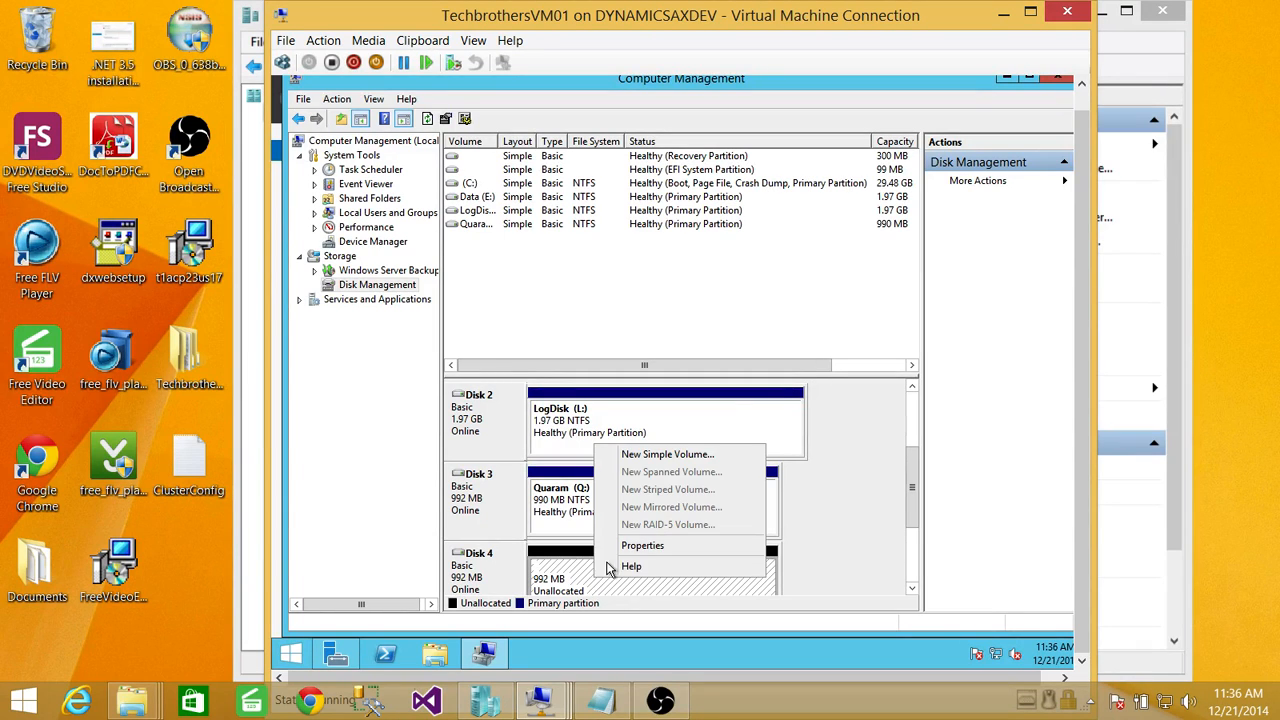
left_click(647, 455)
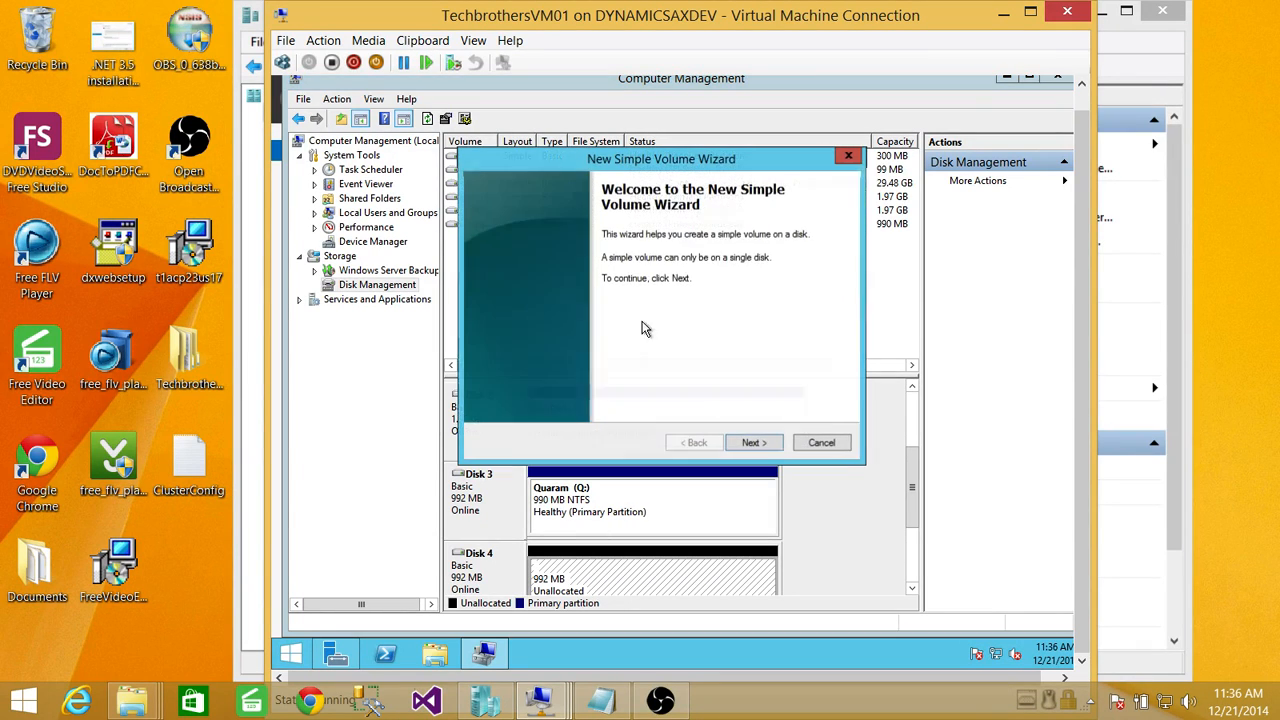
left_click(752, 443)
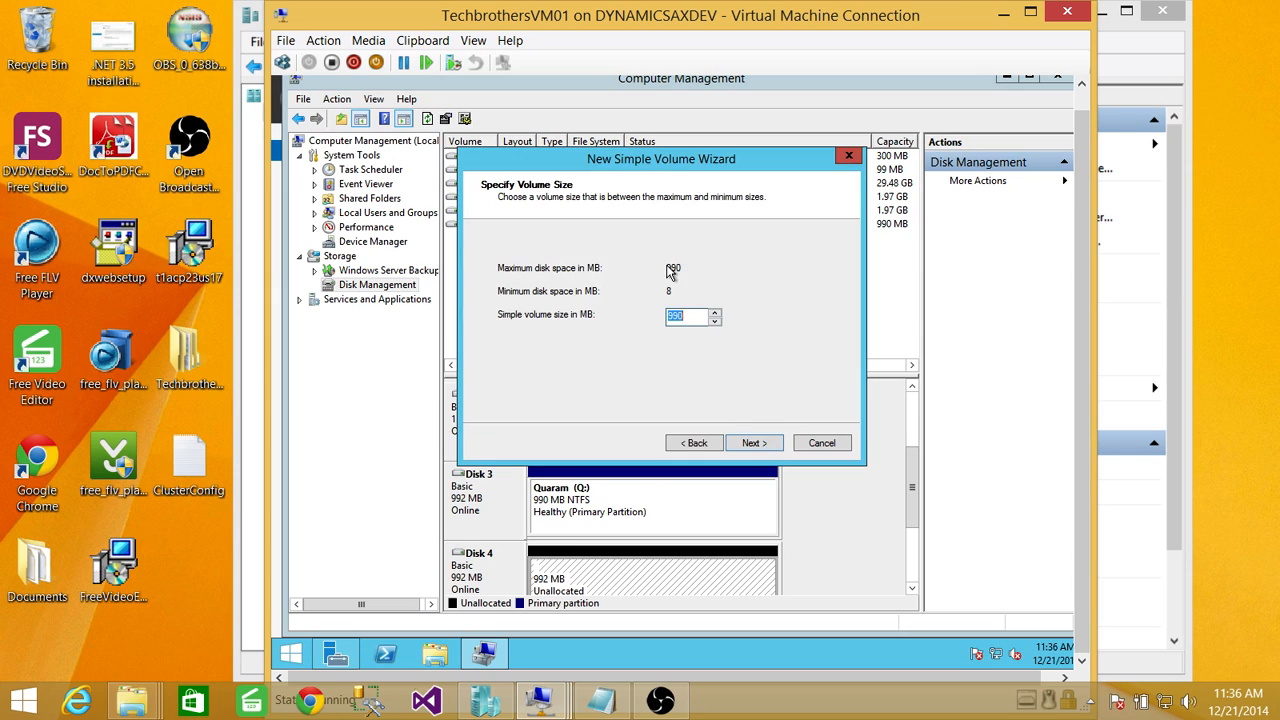
left_click(755, 444)
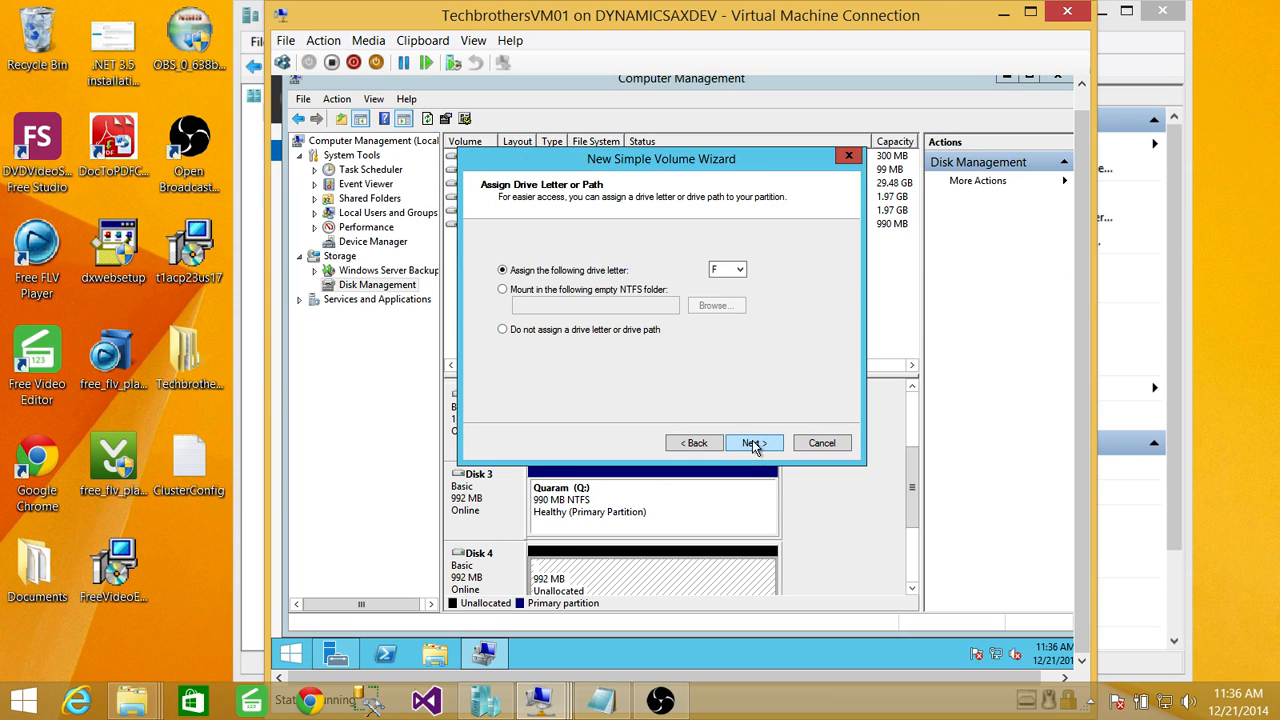
left_click(733, 270)
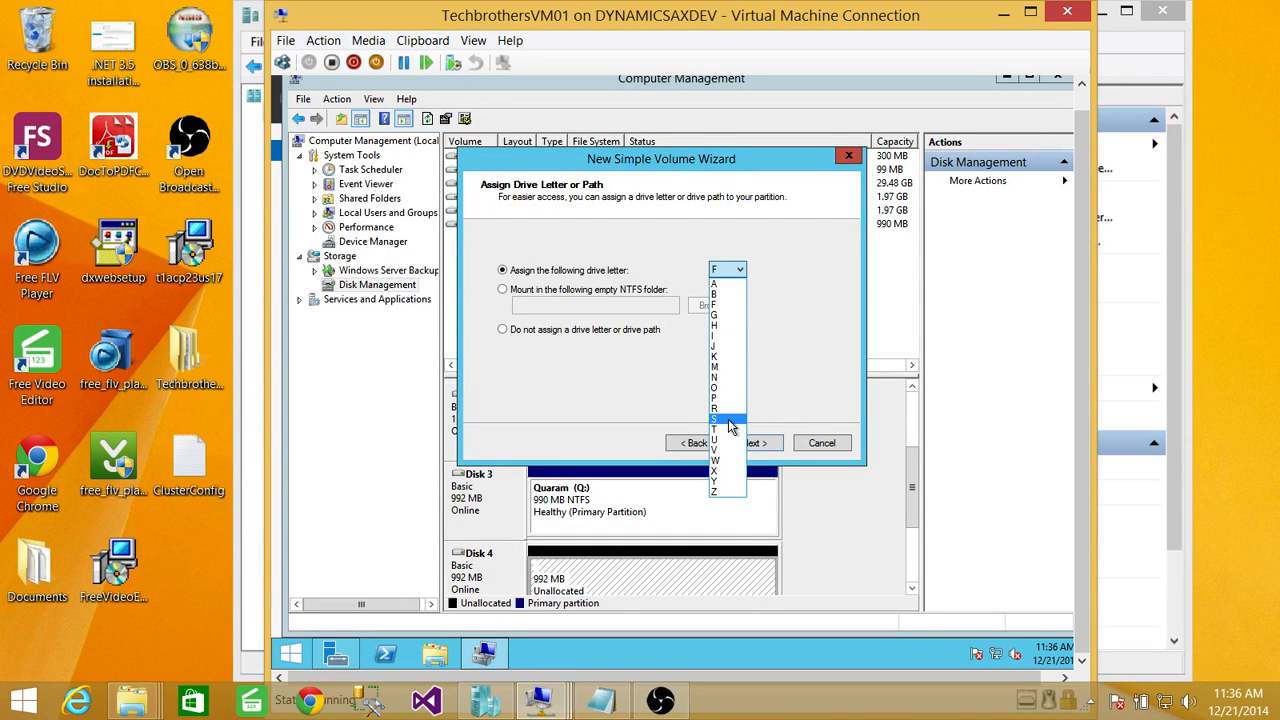
left_click(731, 377)
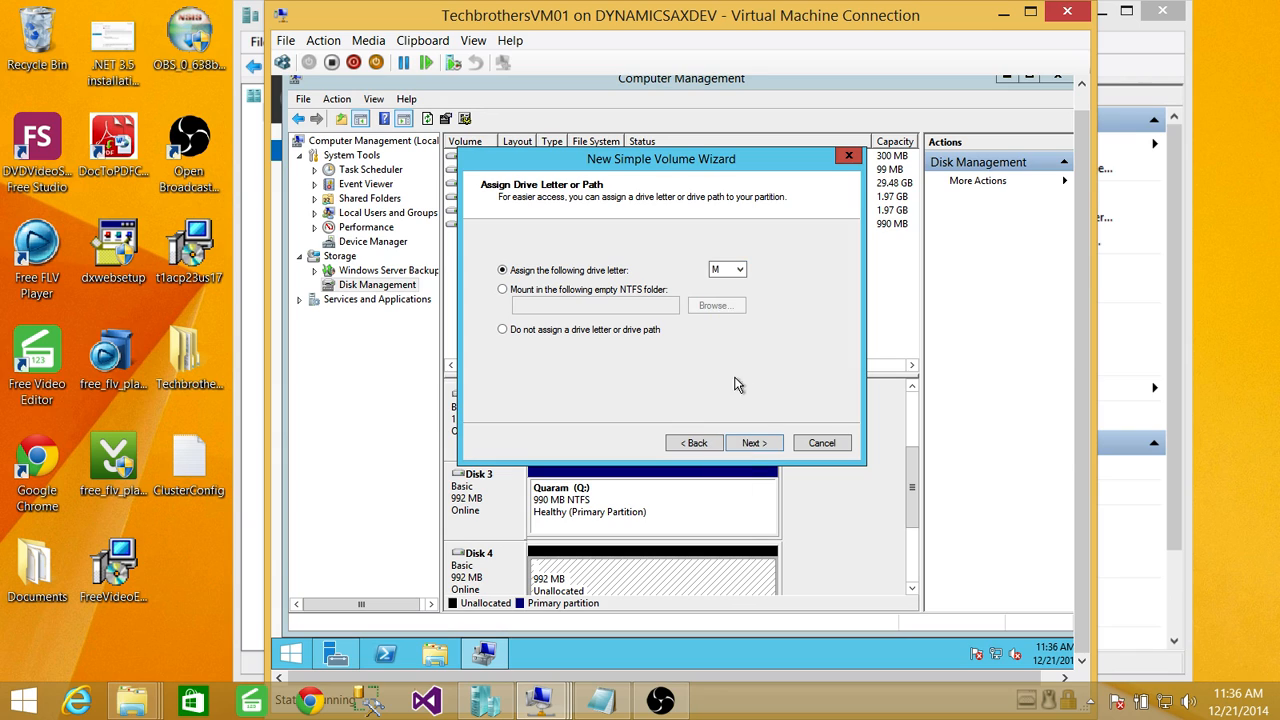
left_click(759, 441)
Label the NTFS volume MSDT_disk and finish the wizard.
left_click_drag(705, 349, 600, 355)
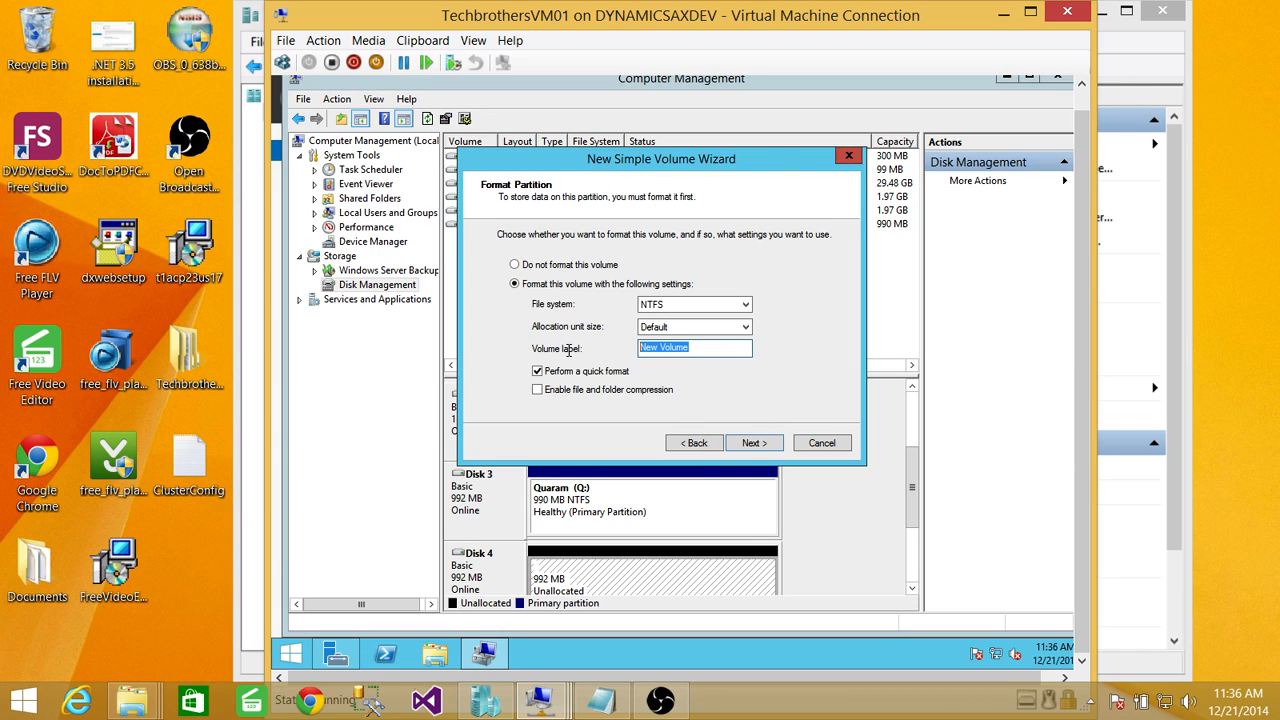
type("M")
type("SDT_disk")
left_click(755, 443)
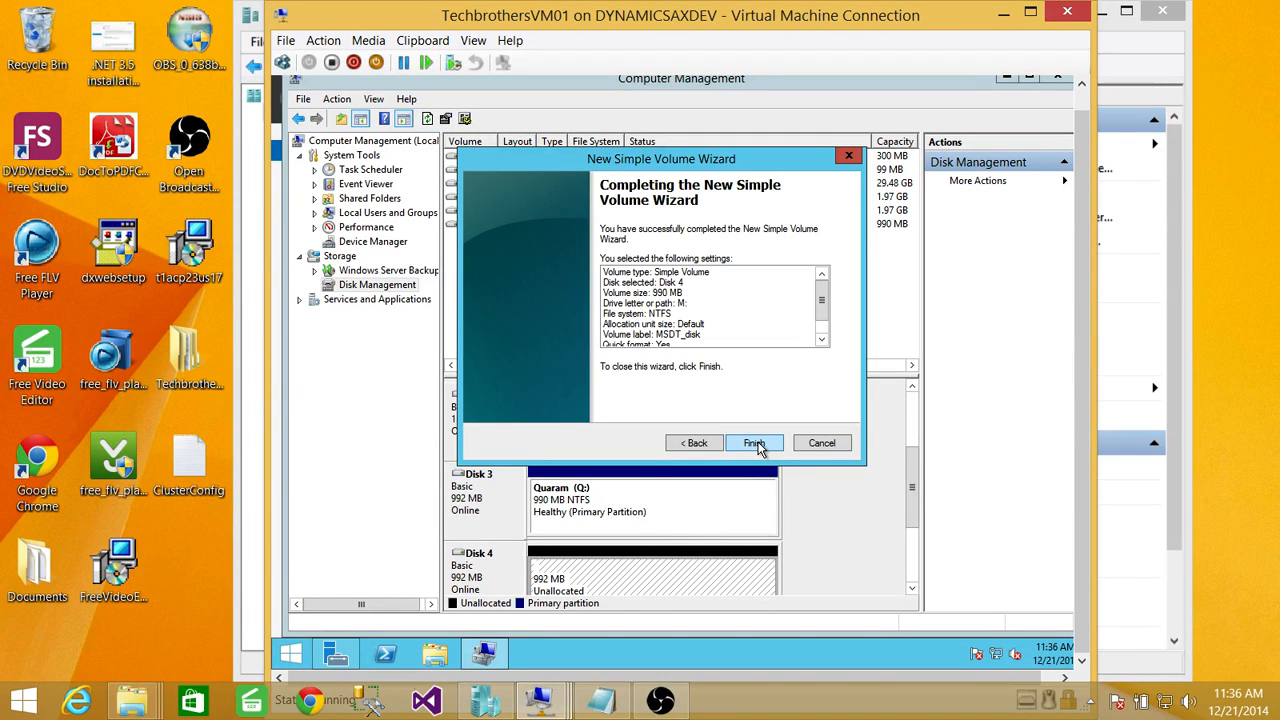
left_click(755, 443)
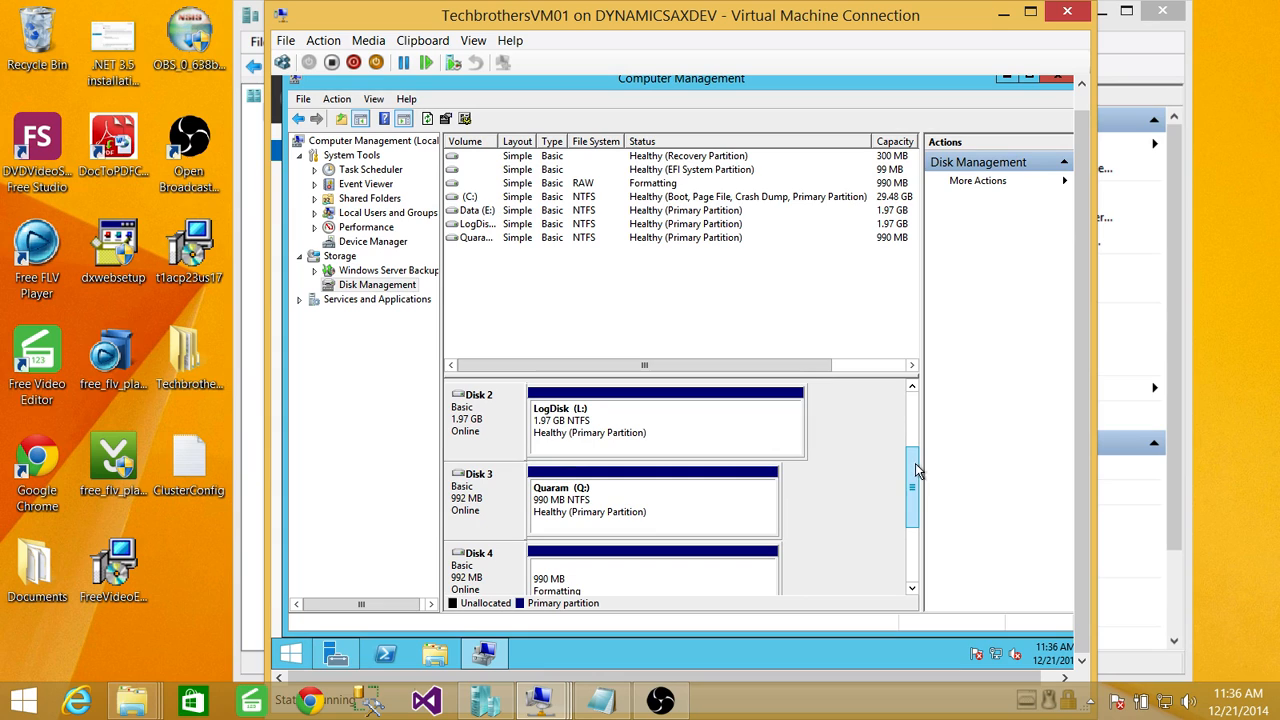
Scroll the disk map to confirm MSDT_disk (M:) on Disk 4 is Healthy beside Quaram (Q:).
left_click_drag(917, 461, 917, 540)
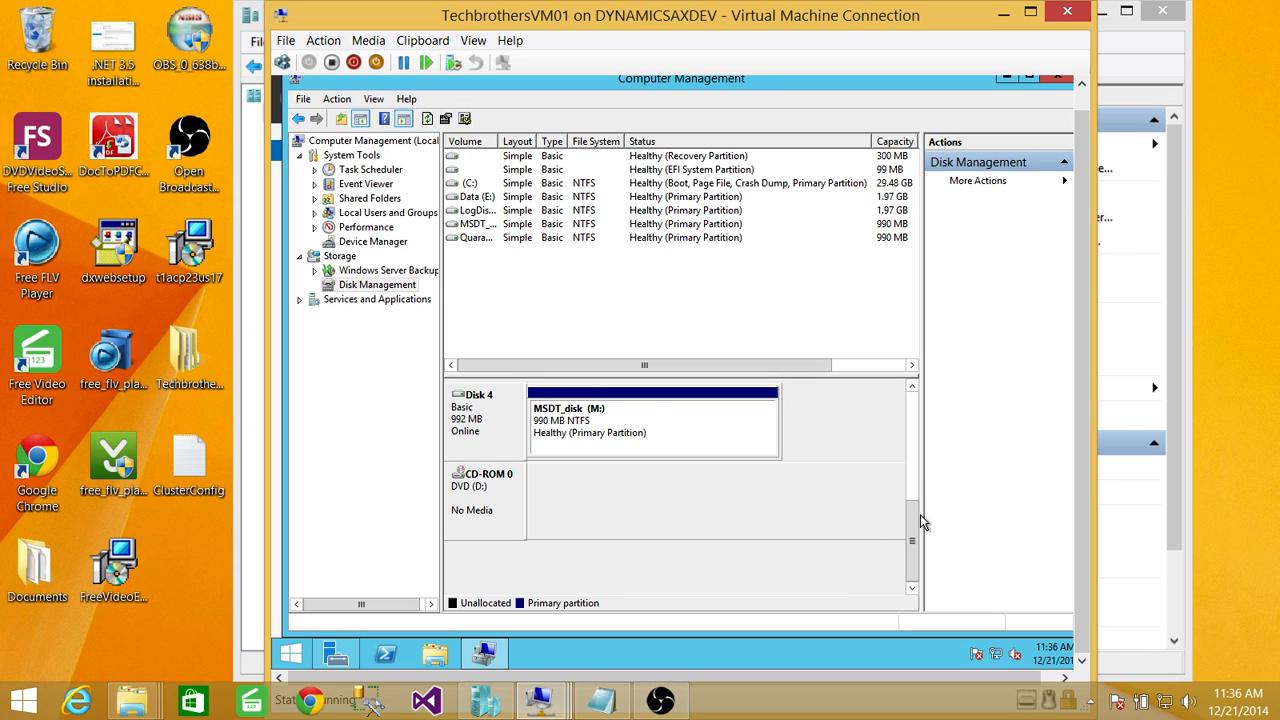
left_click_drag(914, 534, 914, 507)
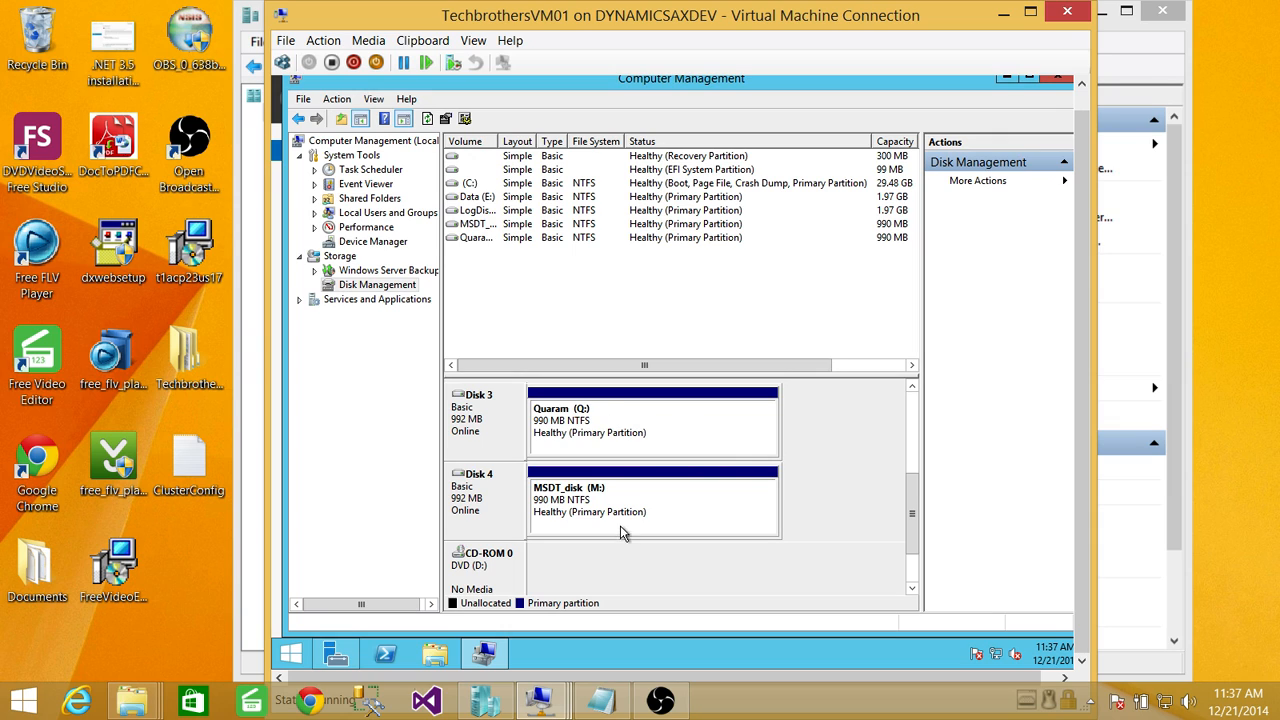
Scroll the disk map to review LogDisk, Quaram and MSDT_disk, then close Computer Management.
left_click_drag(912, 505, 914, 472)
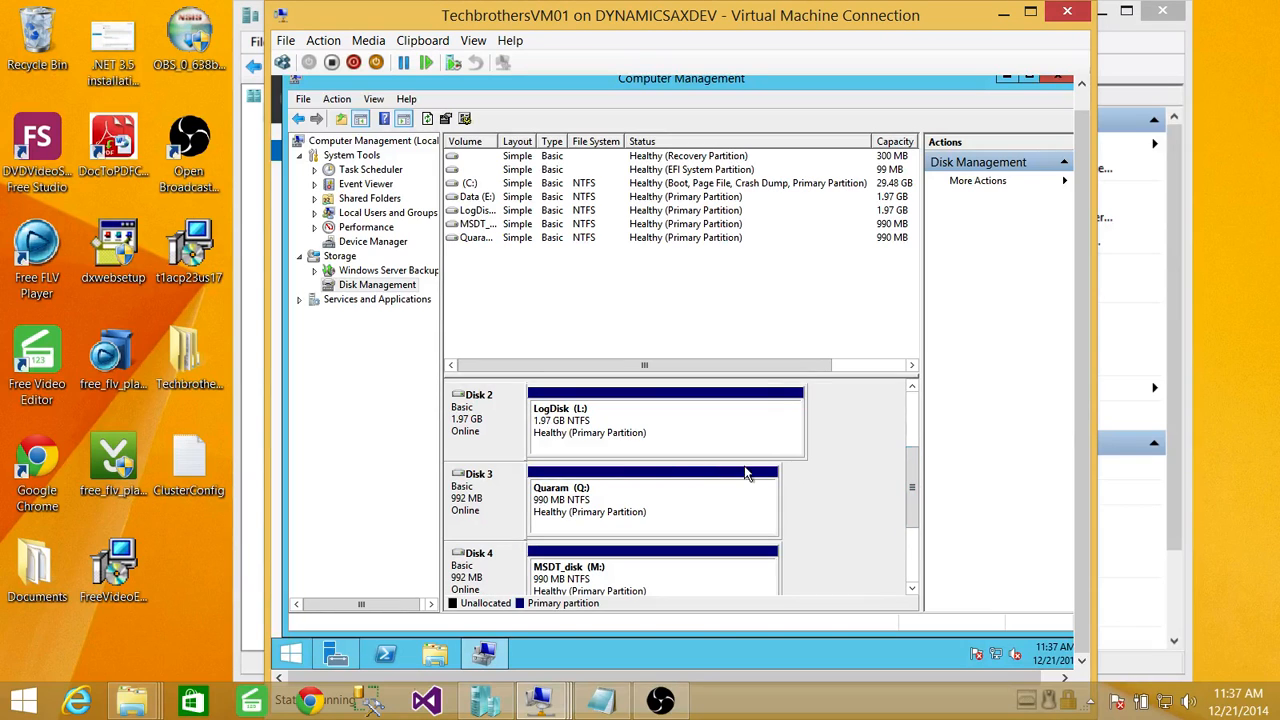
left_click(1005, 78)
Minimize VM01's console, switch to TechbrothersVM02 and sign in with the account password.
left_click(1003, 11)
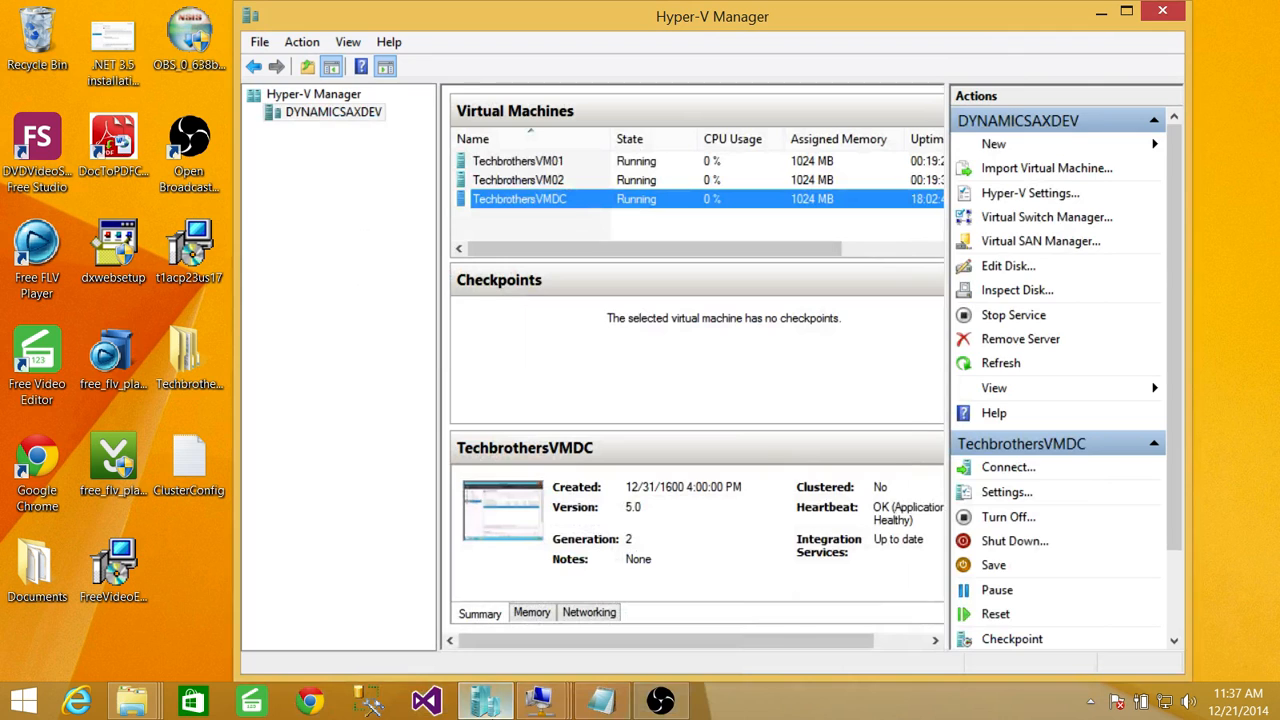
left_click(547, 710)
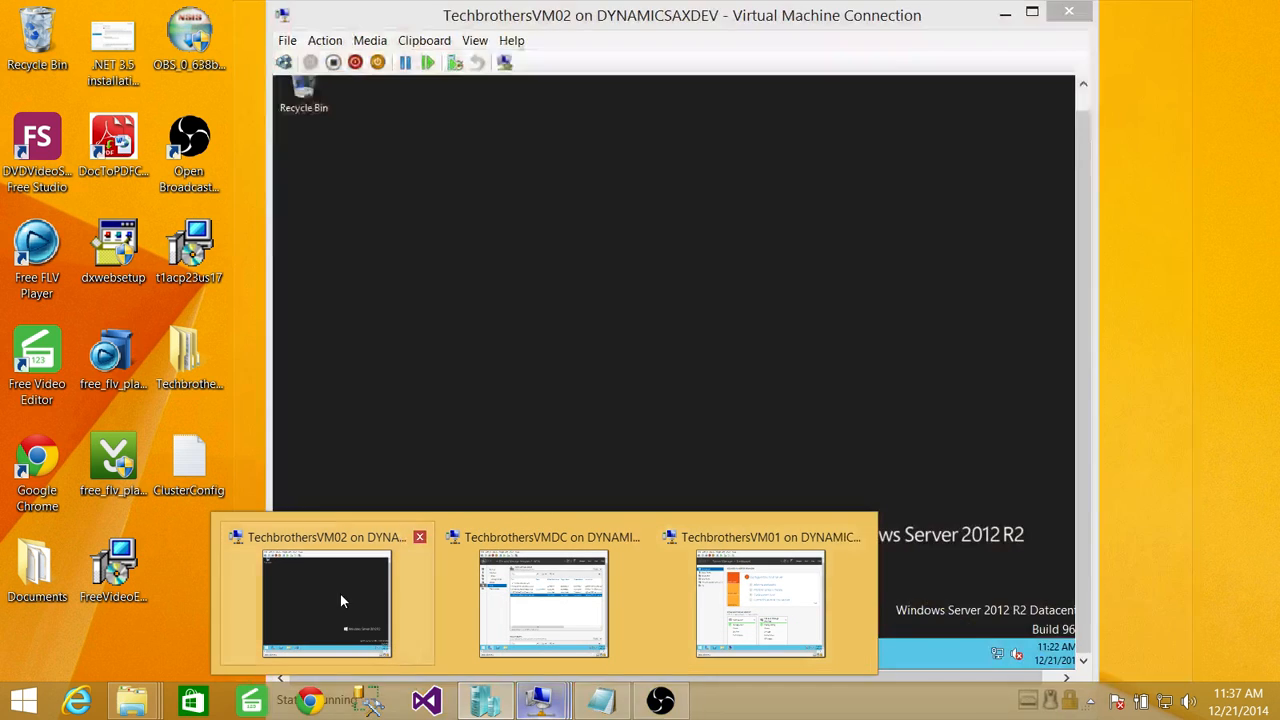
left_click(340, 593)
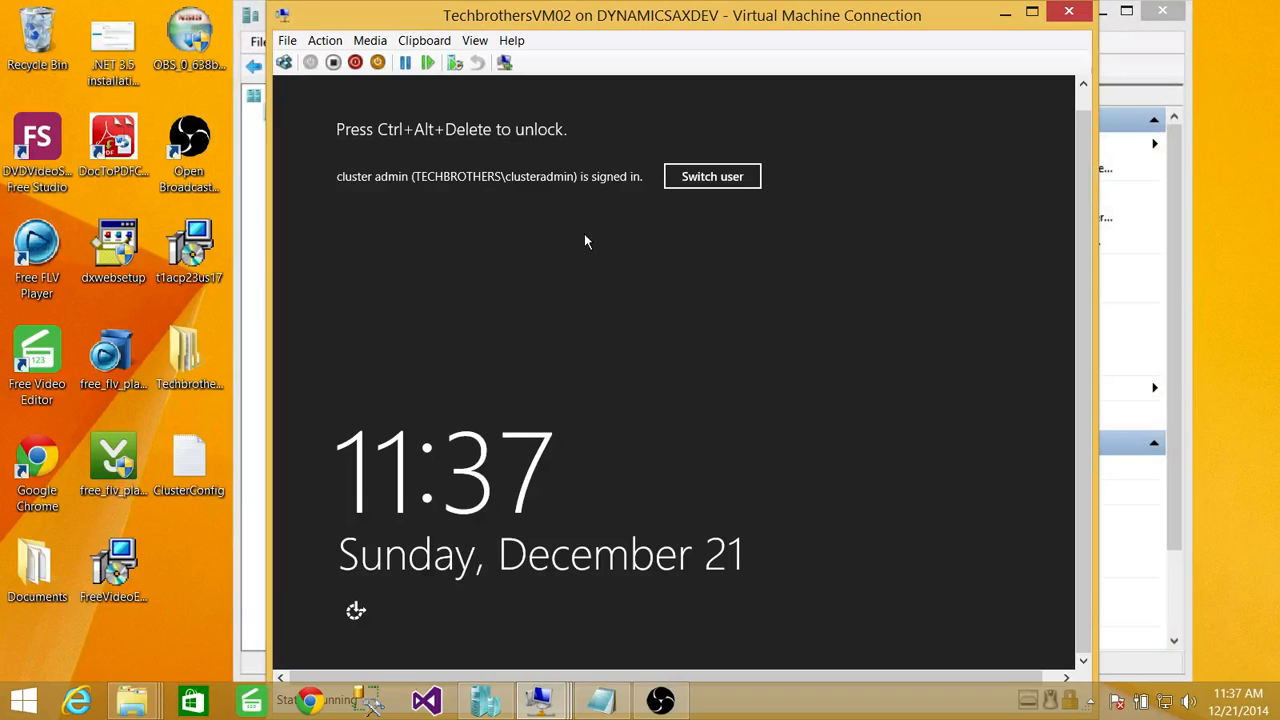
left_click(285, 63)
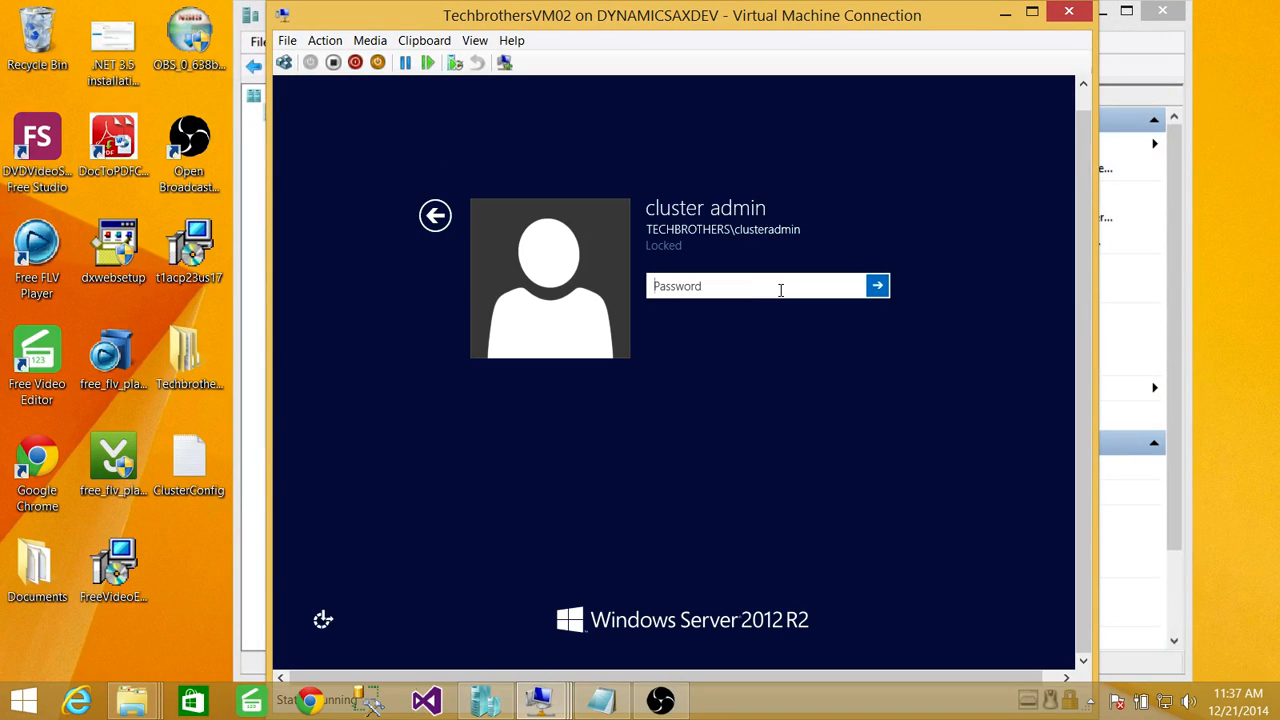
type("•••••••")
key("Return")
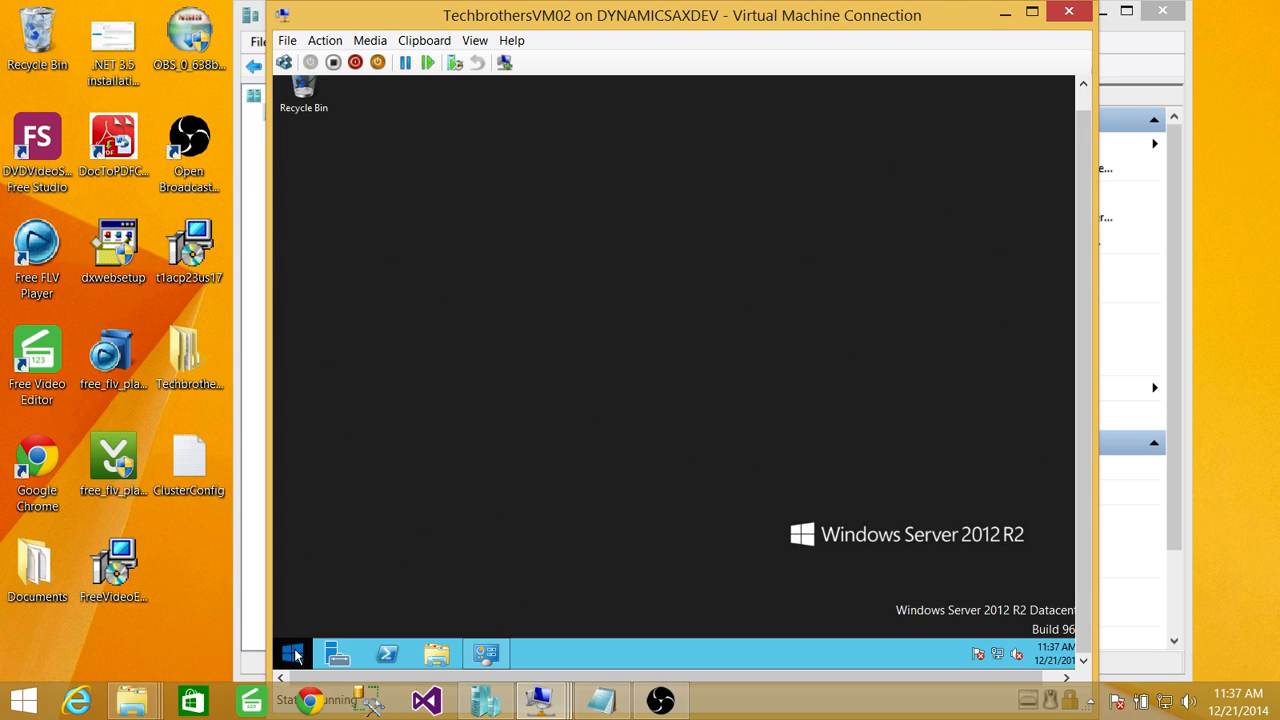
Launch Server Manager and confirm in iSCSI Initiator that the shared-disks target is Connected.
left_click(293, 654)
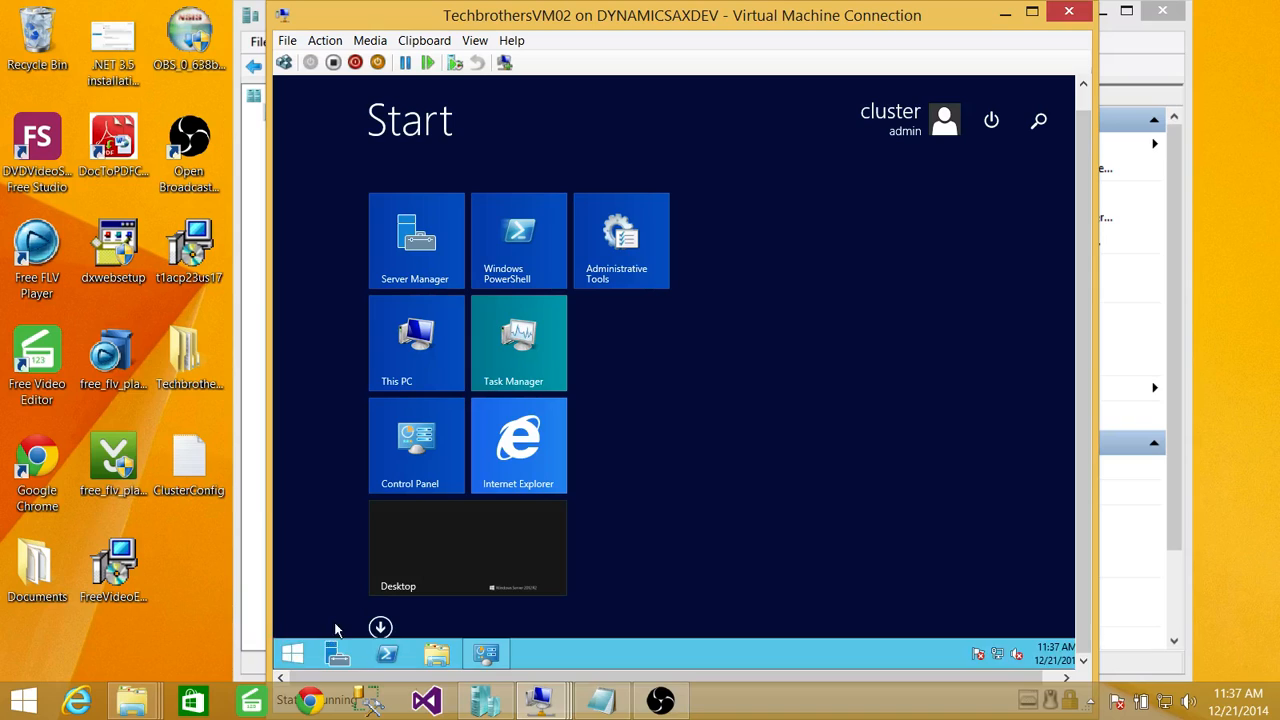
left_click(418, 246)
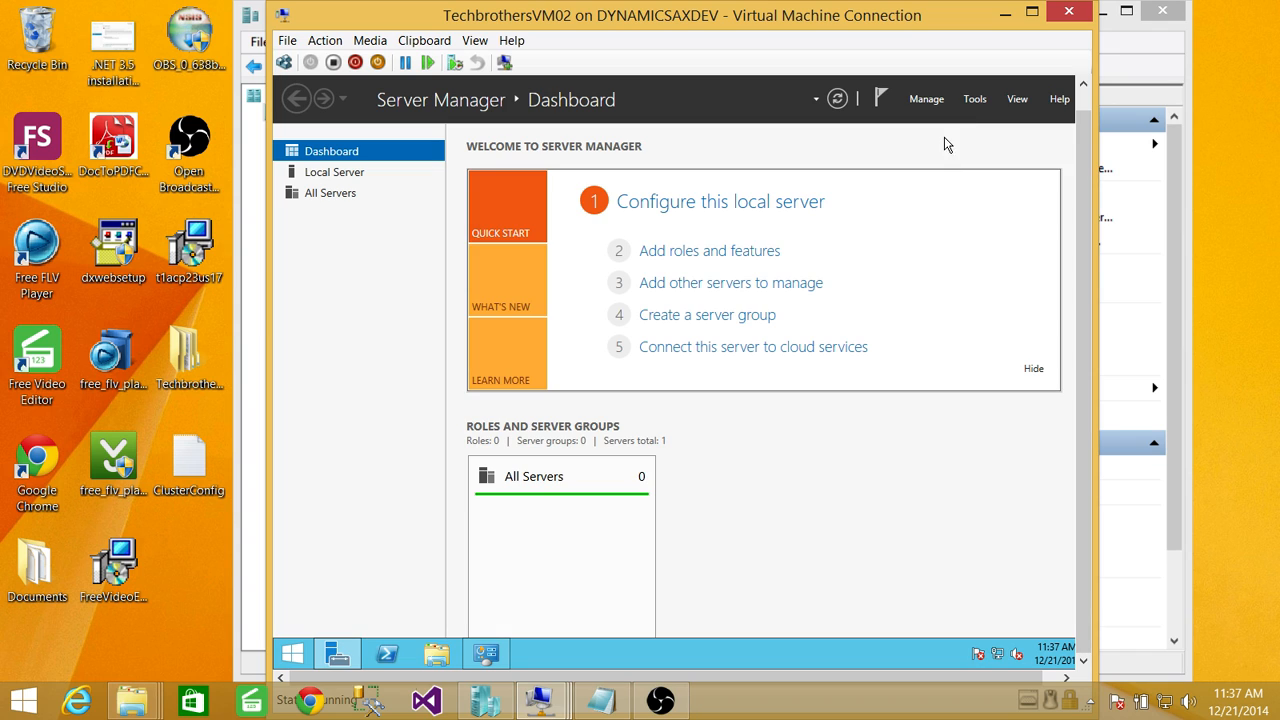
left_click(969, 102)
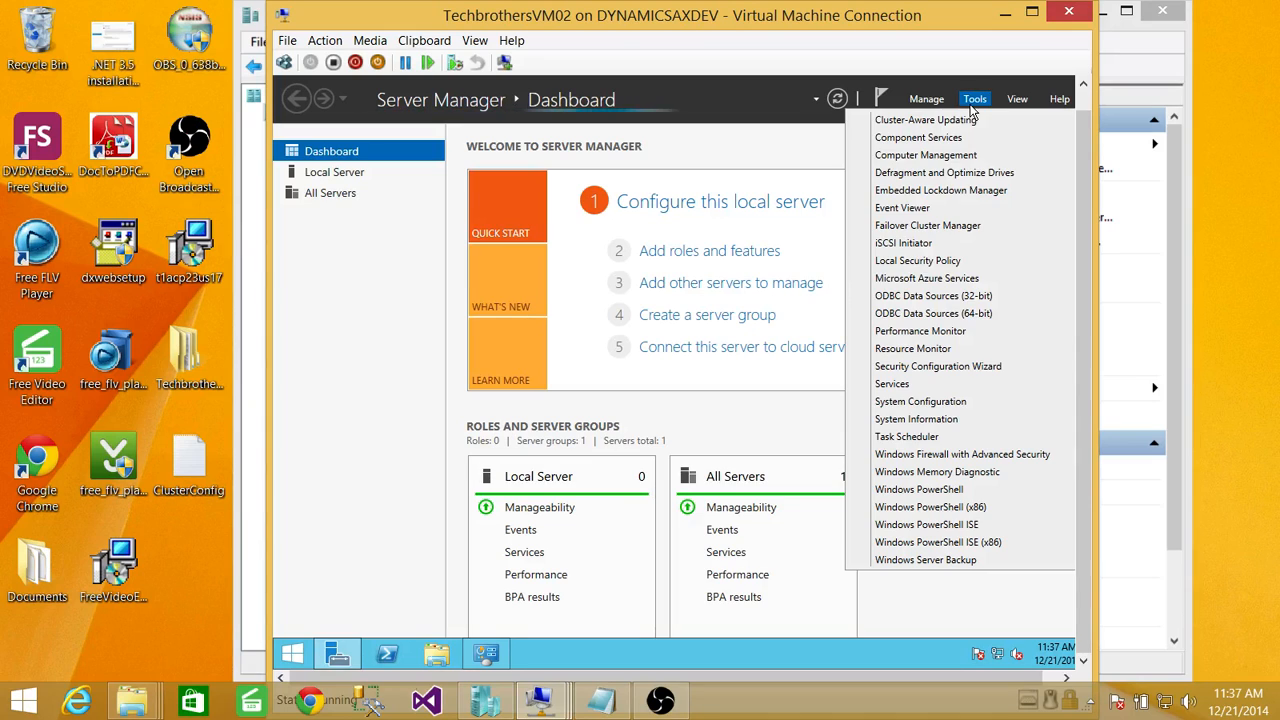
left_click(890, 243)
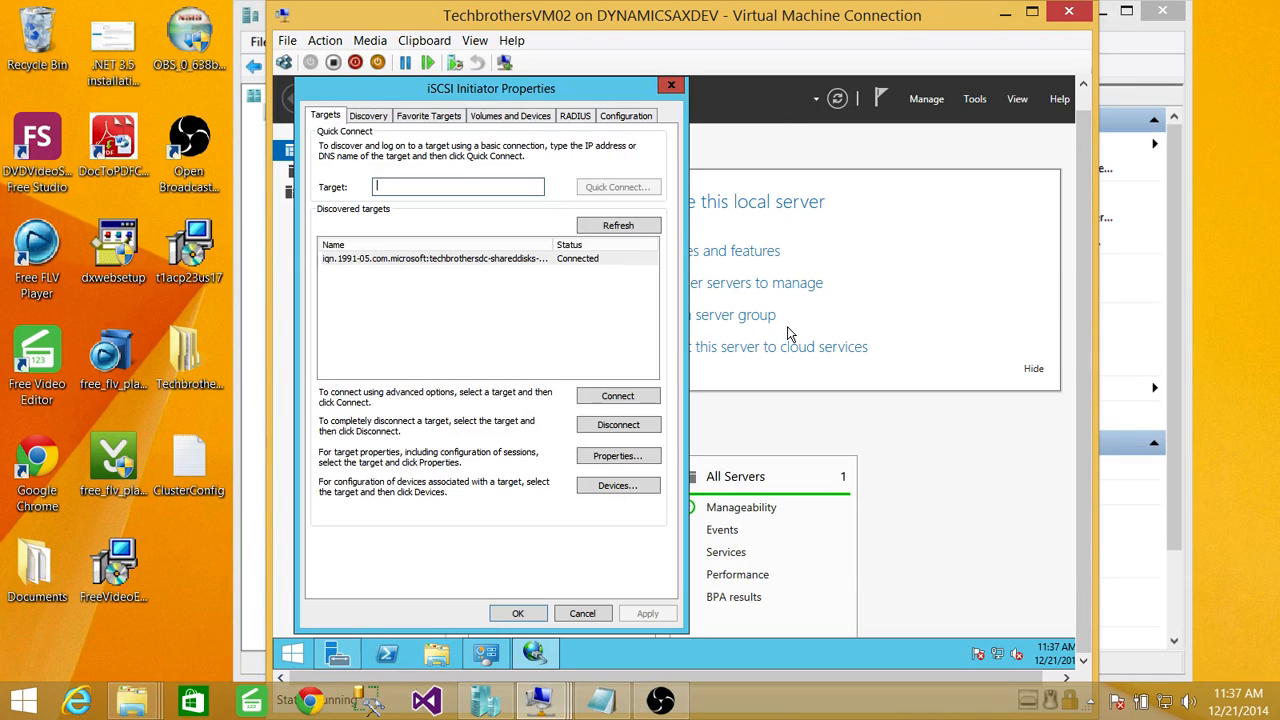
left_click(630, 228)
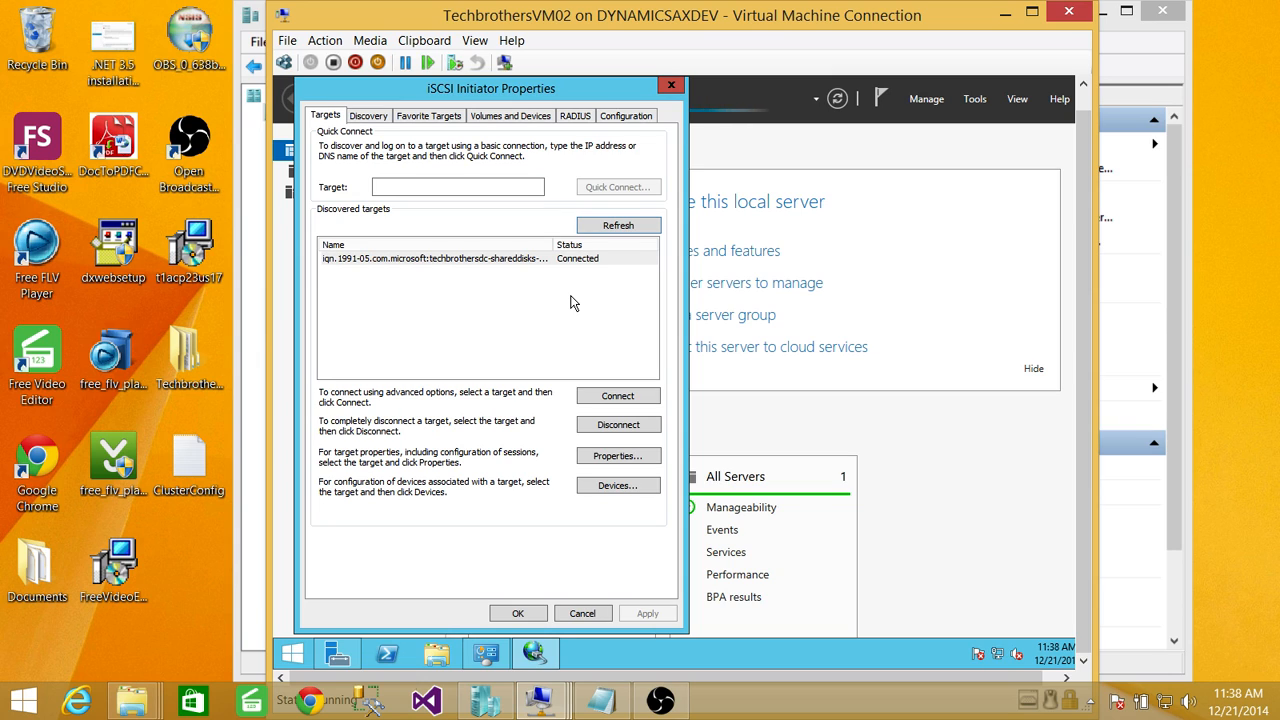
left_click(543, 262)
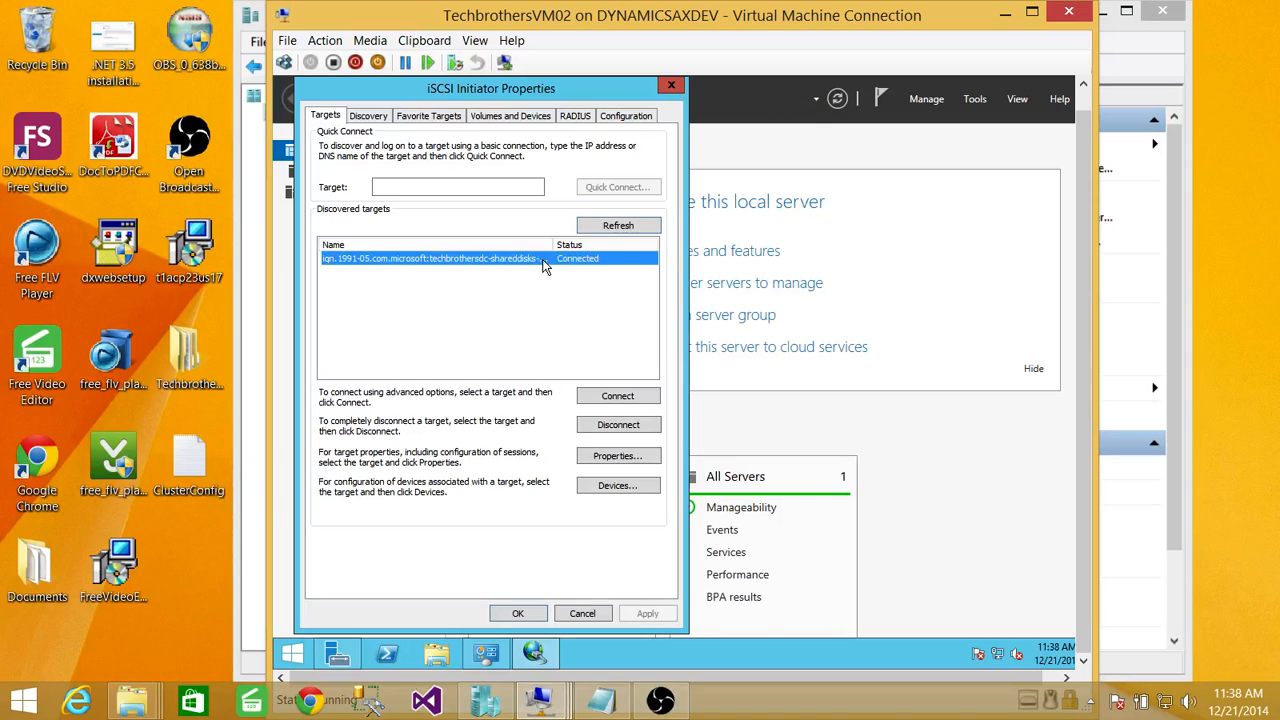
left_click(617, 229)
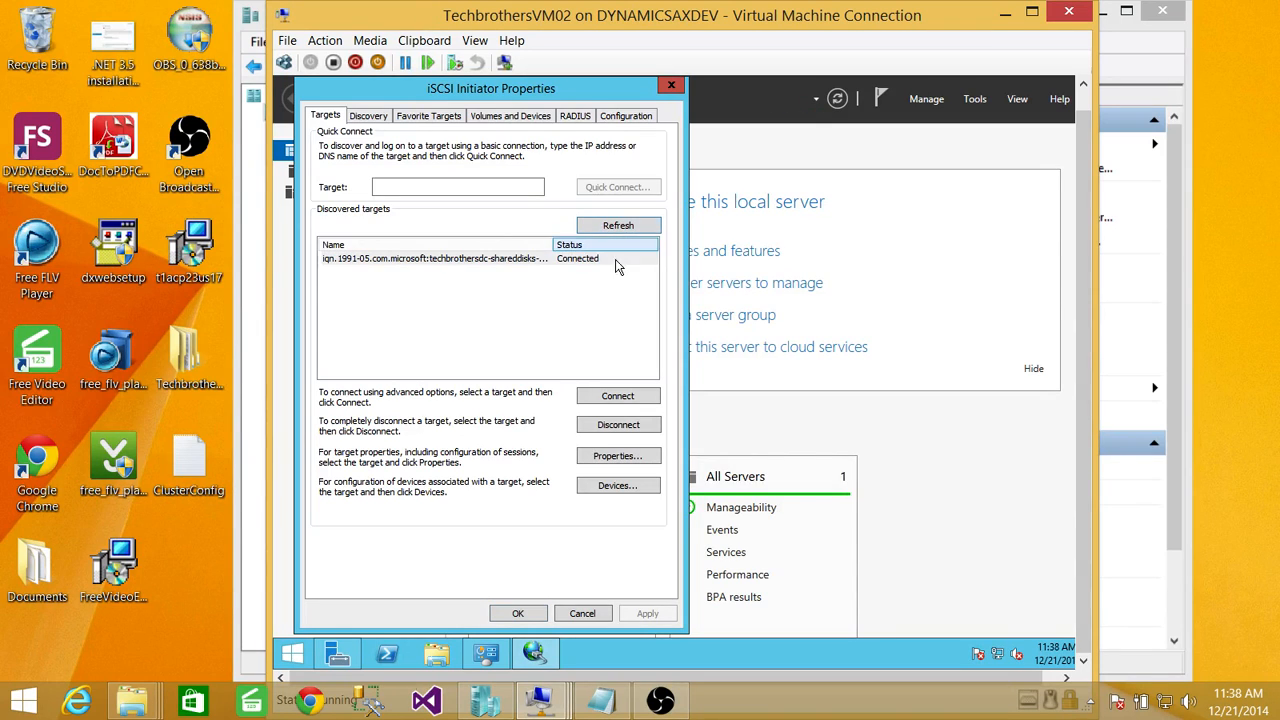
left_click(517, 612)
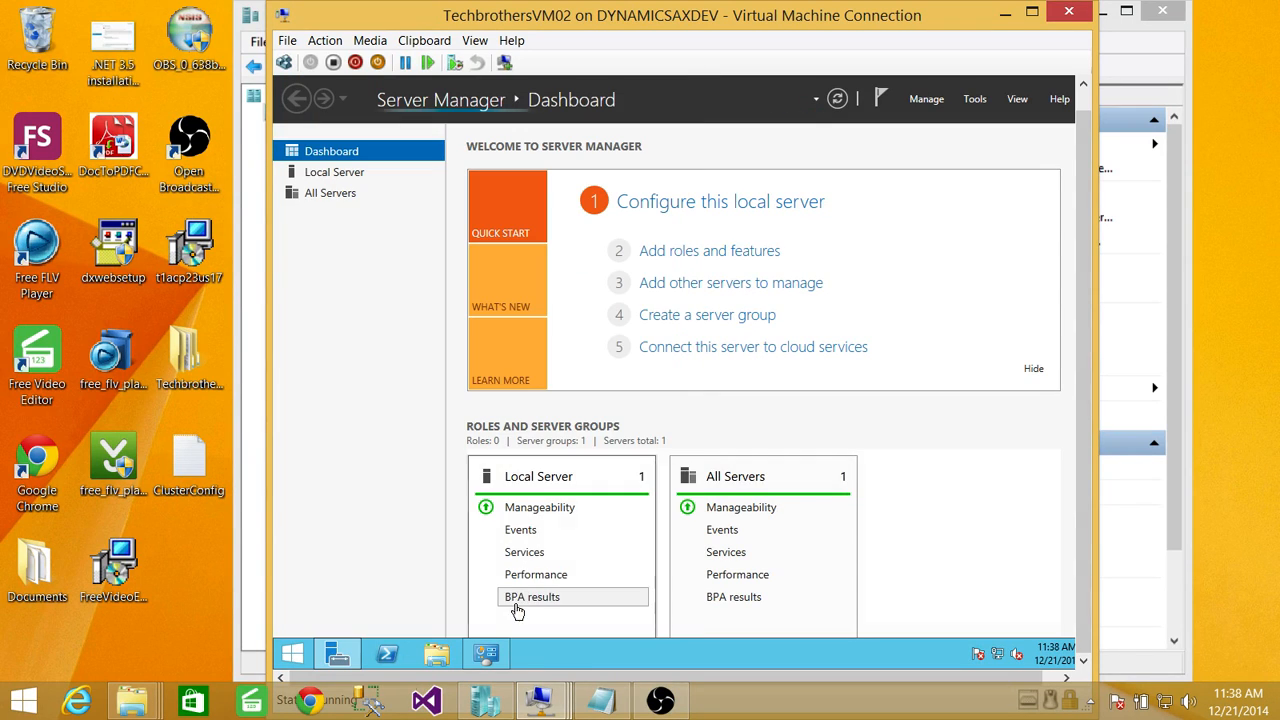
Open Computer Management's Disk Management and scroll to the offline 2 GB and 1 GB shared disks.
left_click(932, 101)
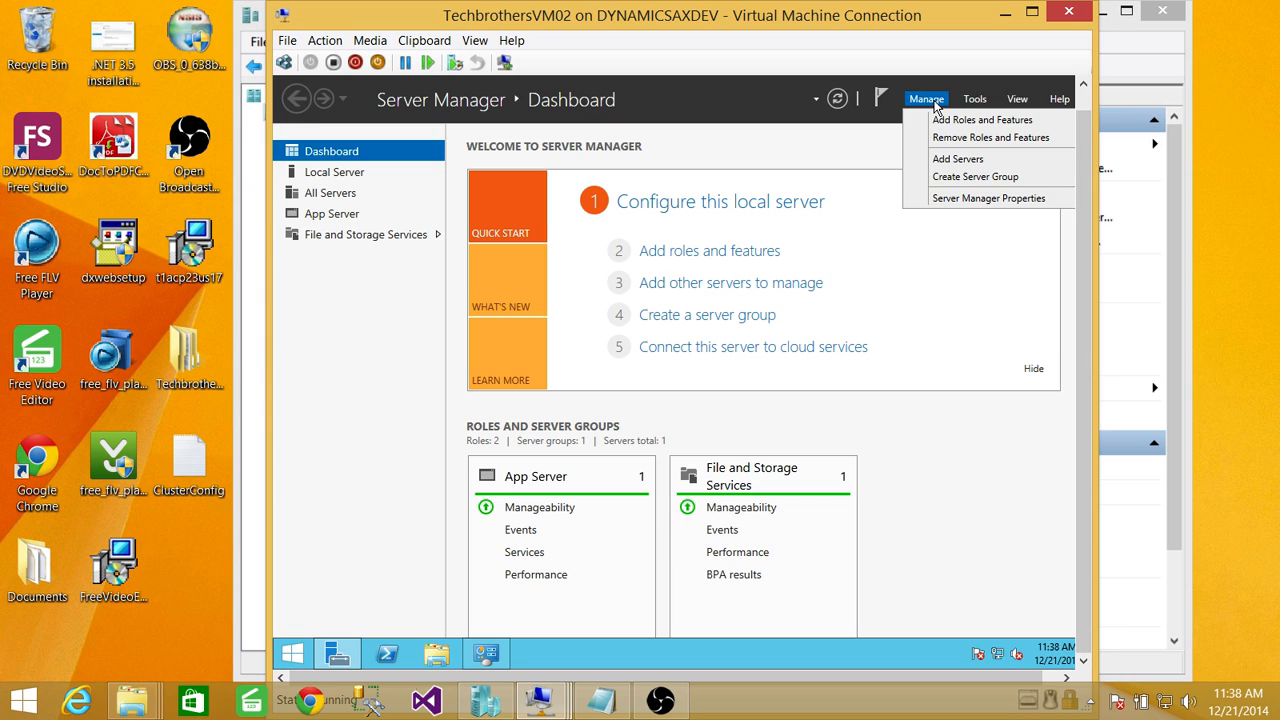
left_click(978, 98)
left_click(978, 98)
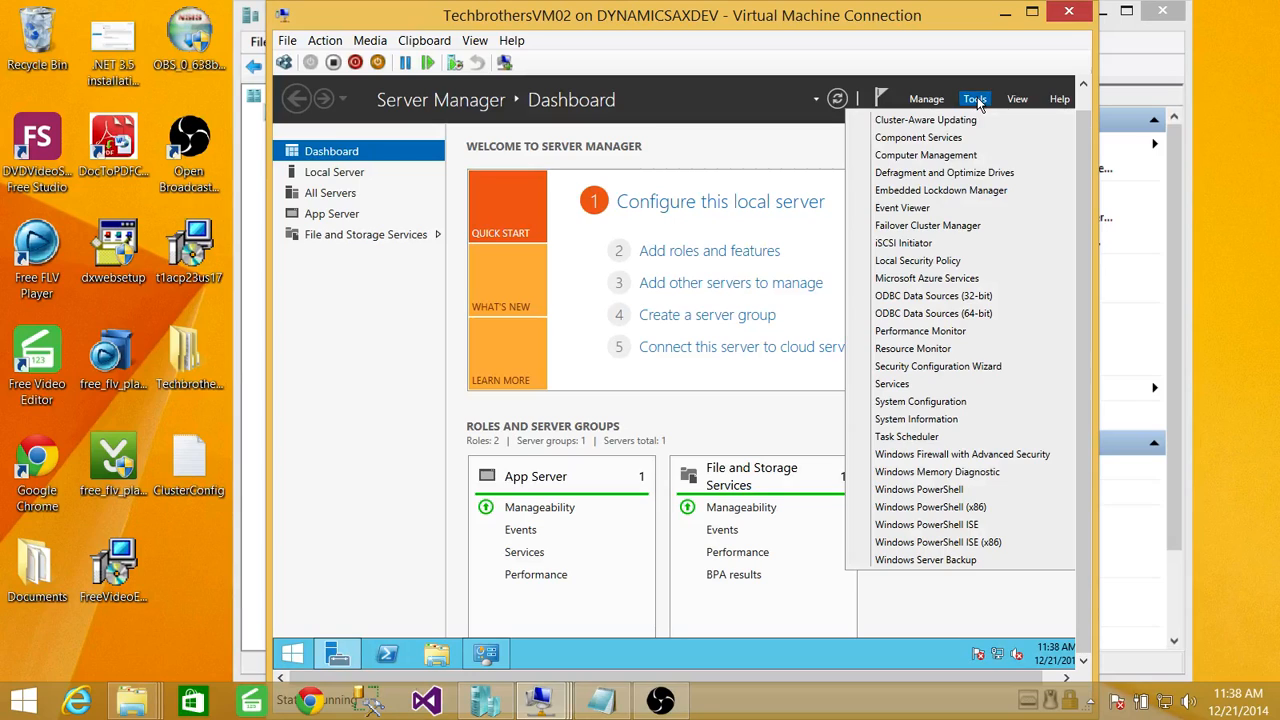
left_click(948, 160)
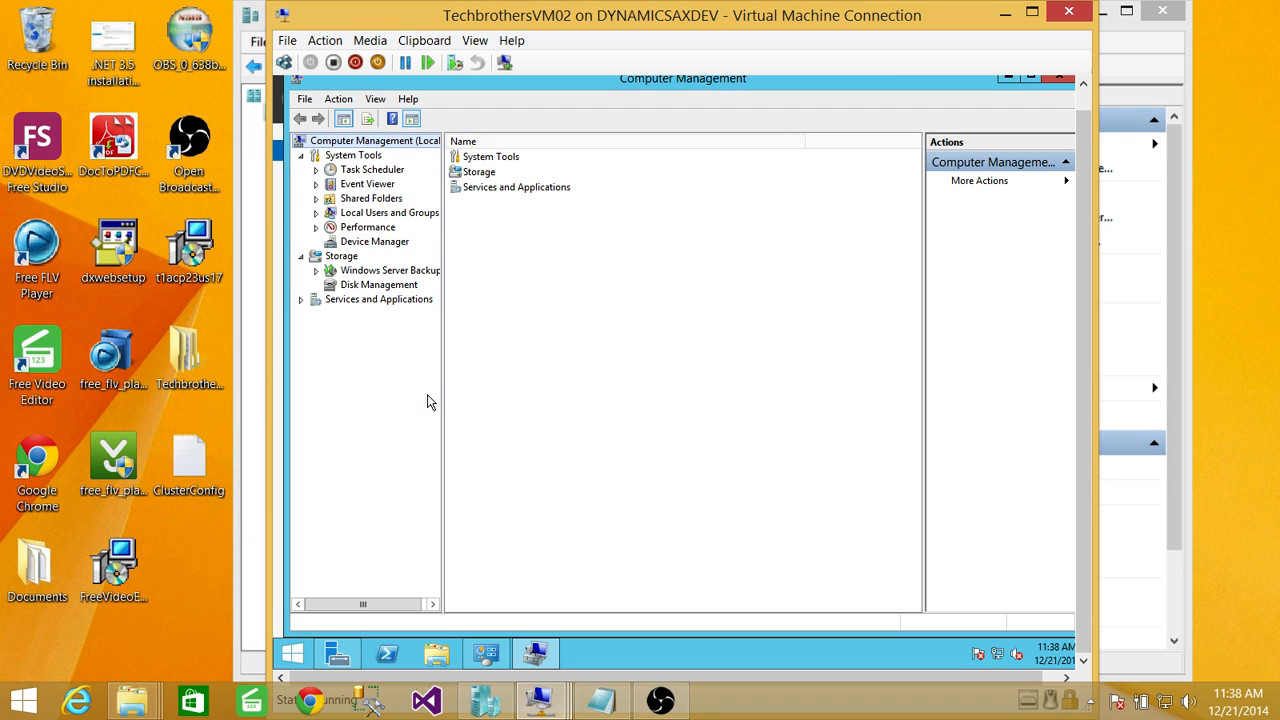
left_click(377, 285)
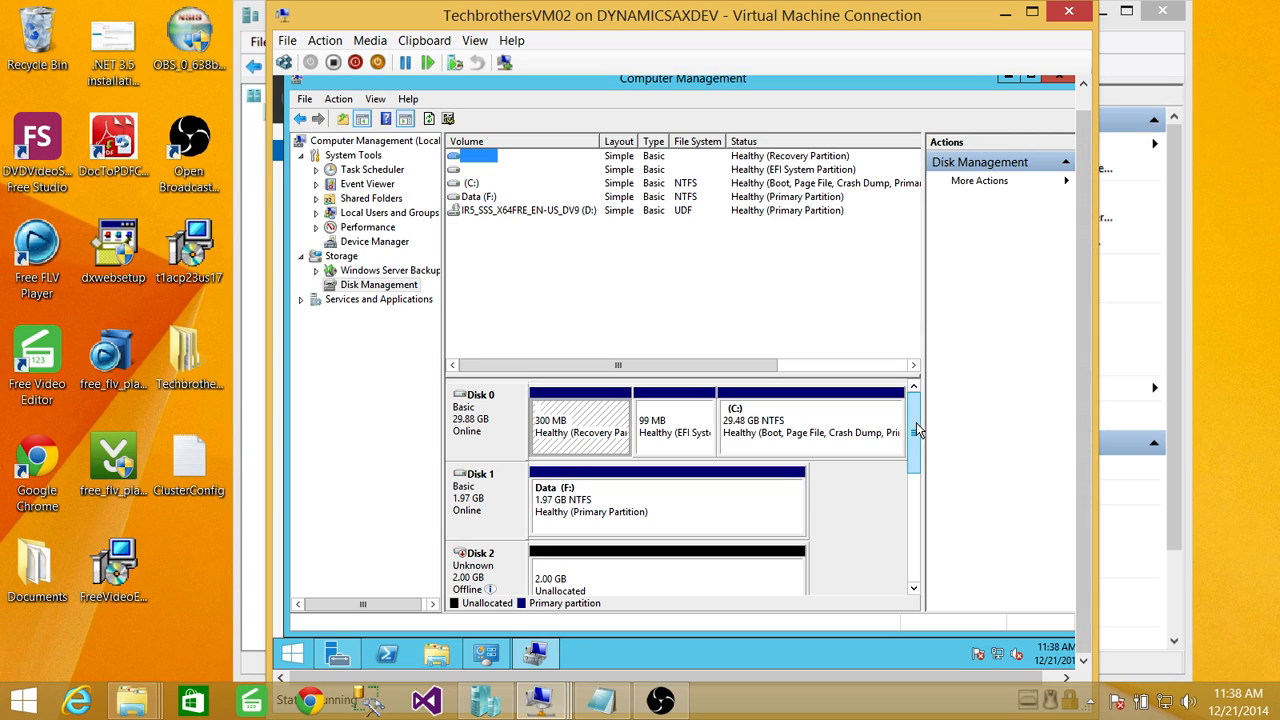
mouse_move(913, 433)
left_mouse_down()
mouse_move(901, 542)
mouse_move(911, 420)
mouse_move(909, 480)
mouse_move(911, 450)
left_mouse_up()
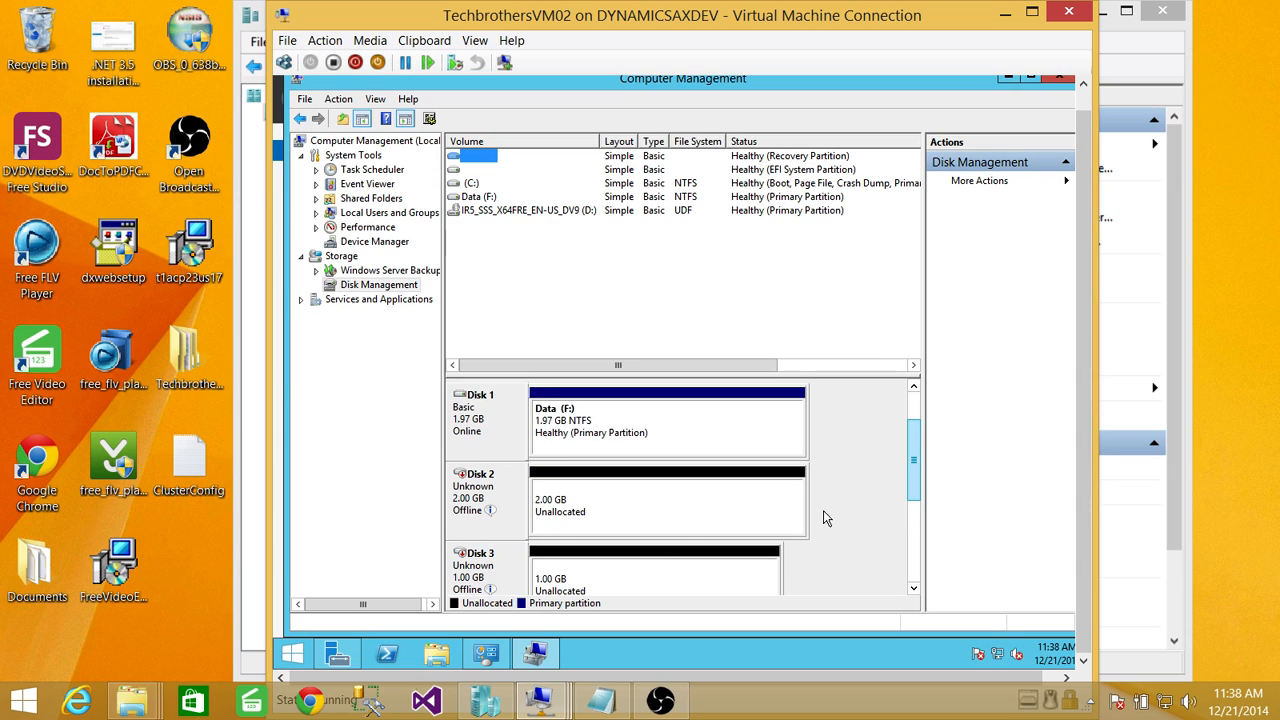
Bring Disks 2 and 3 online, retrying each after dismissing the disk error.
right_click(493, 502)
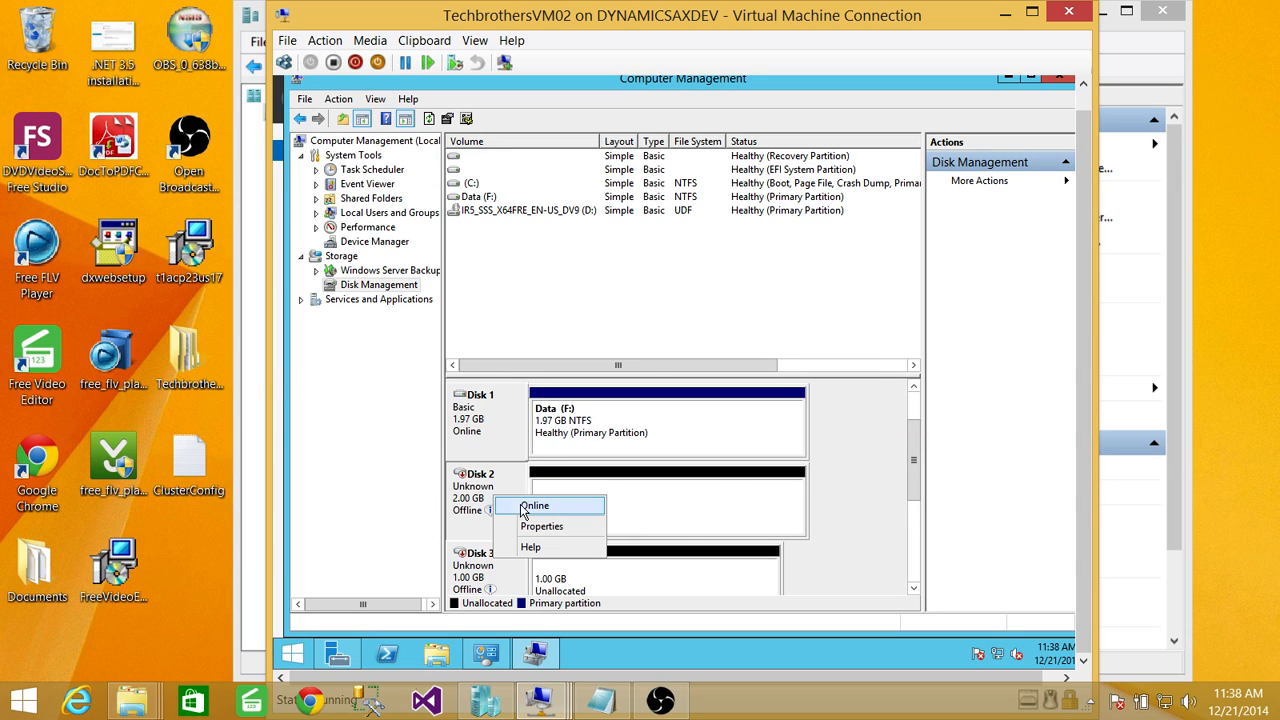
left_click(521, 511)
left_click(835, 426)
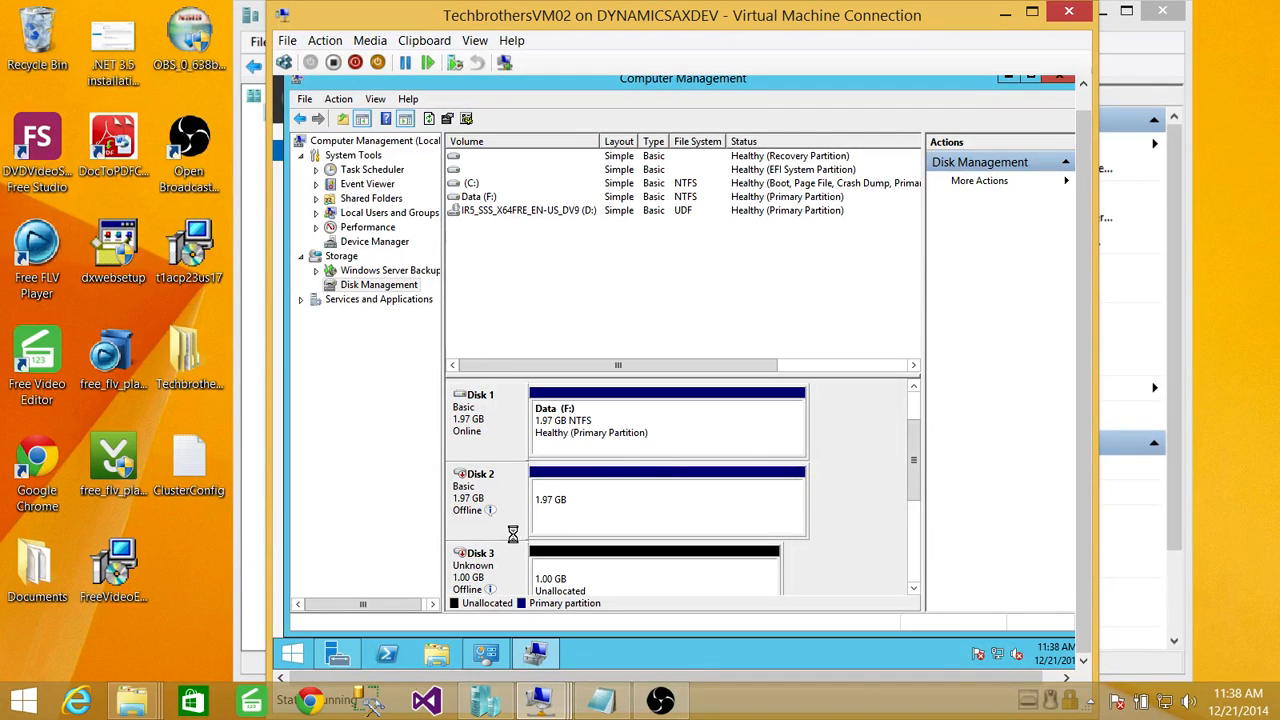
right_click(496, 487)
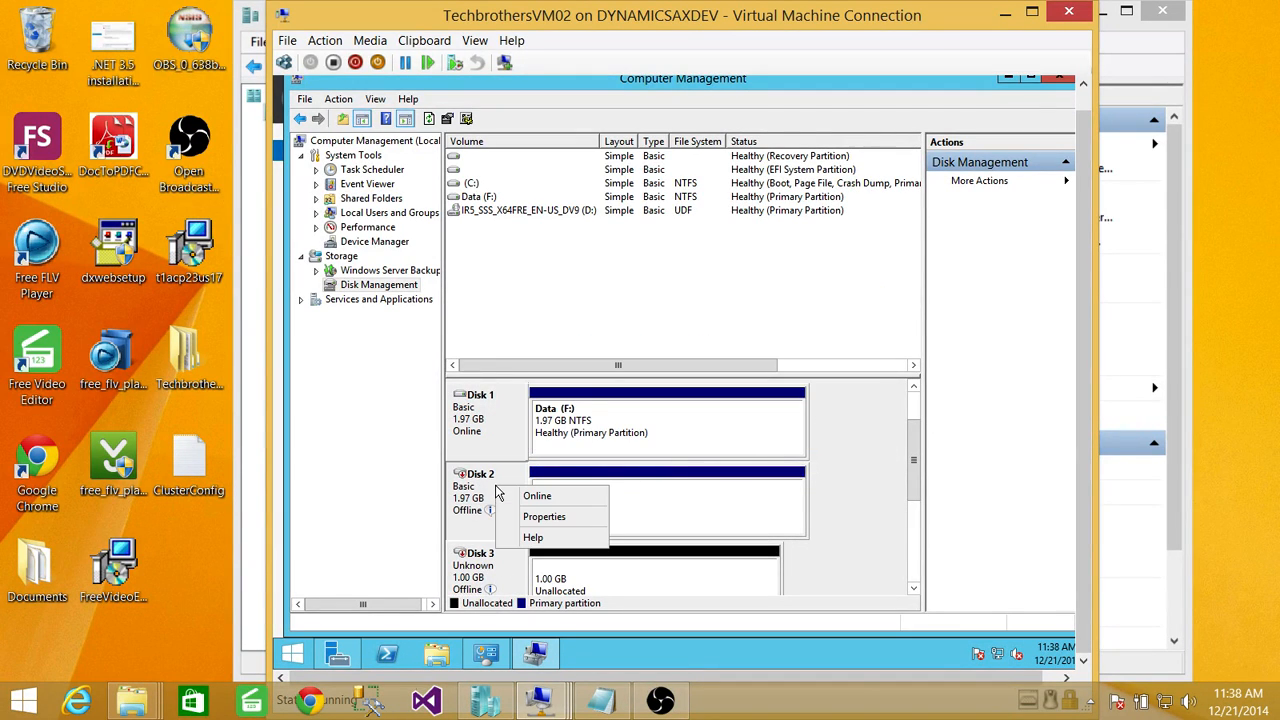
left_click(528, 497)
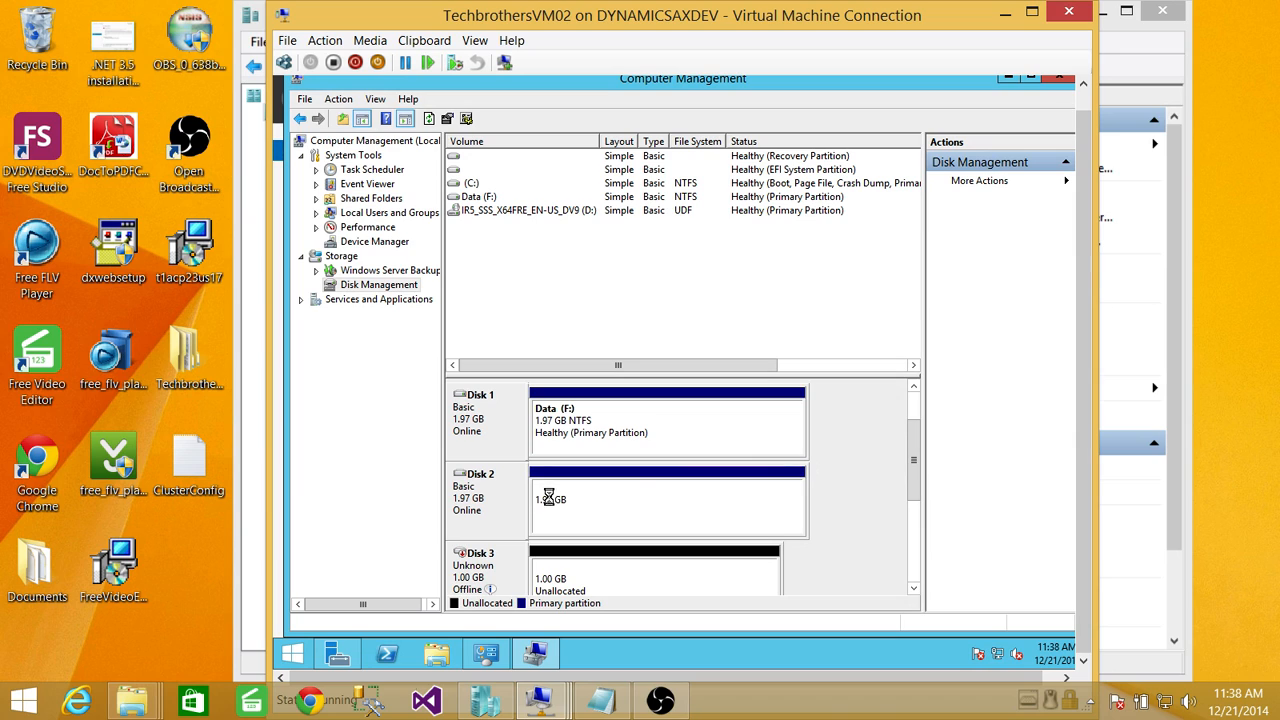
right_click(494, 570)
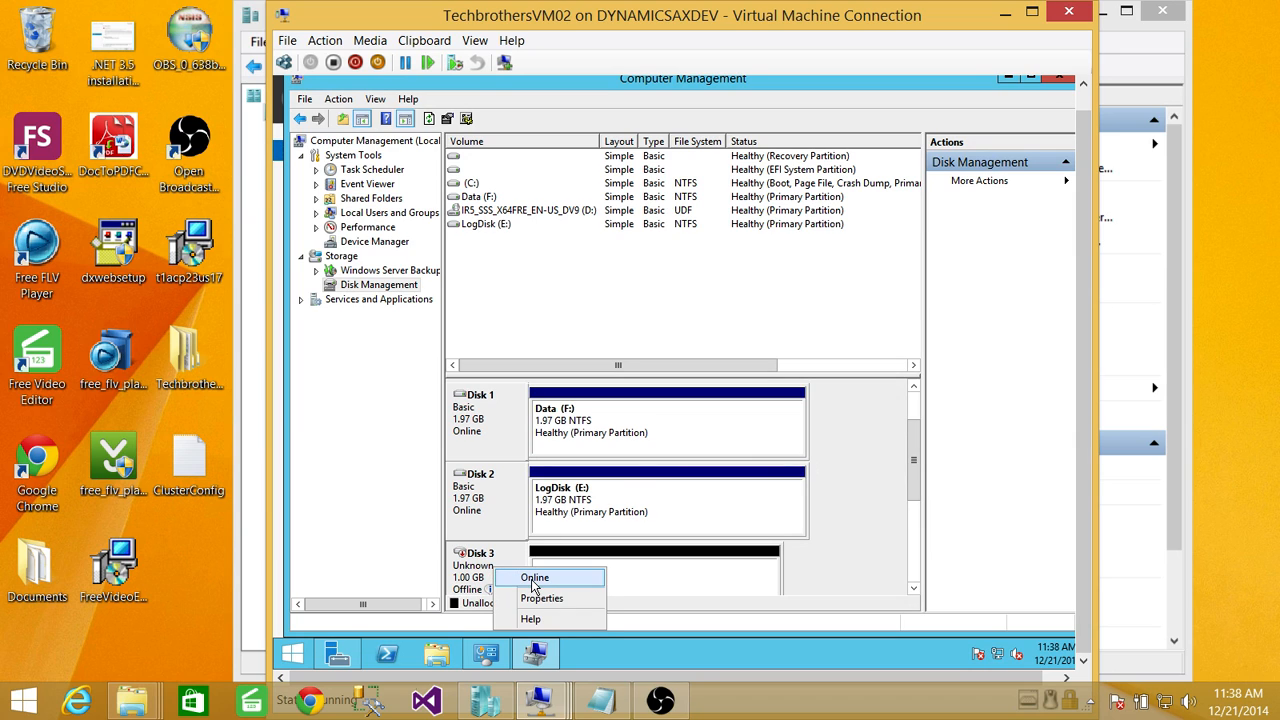
left_click(534, 580)
left_click(824, 428)
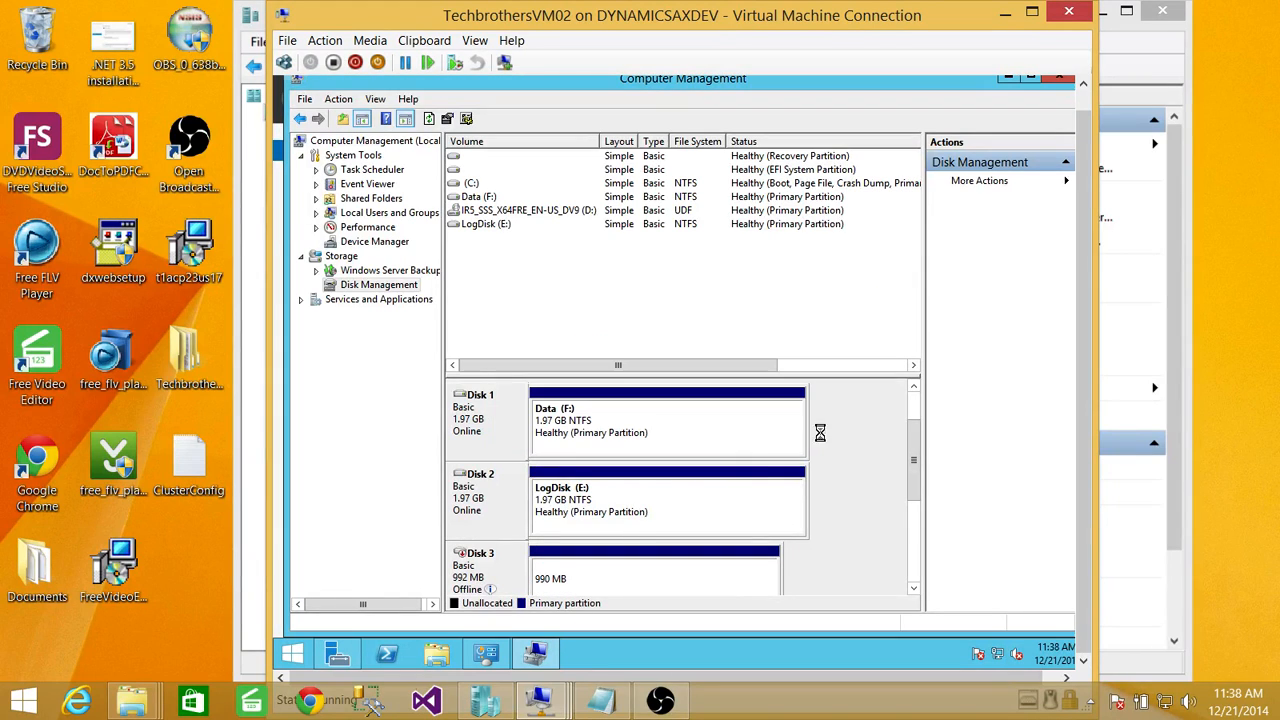
right_click(497, 566)
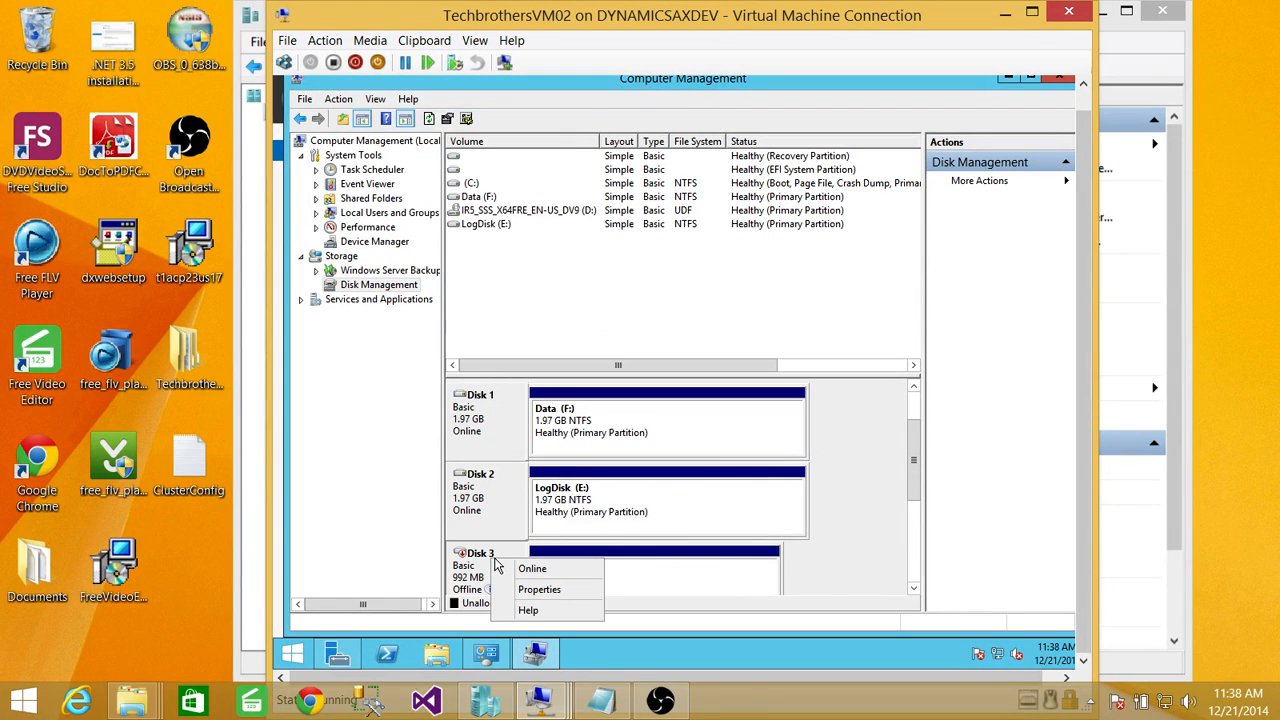
left_click(520, 568)
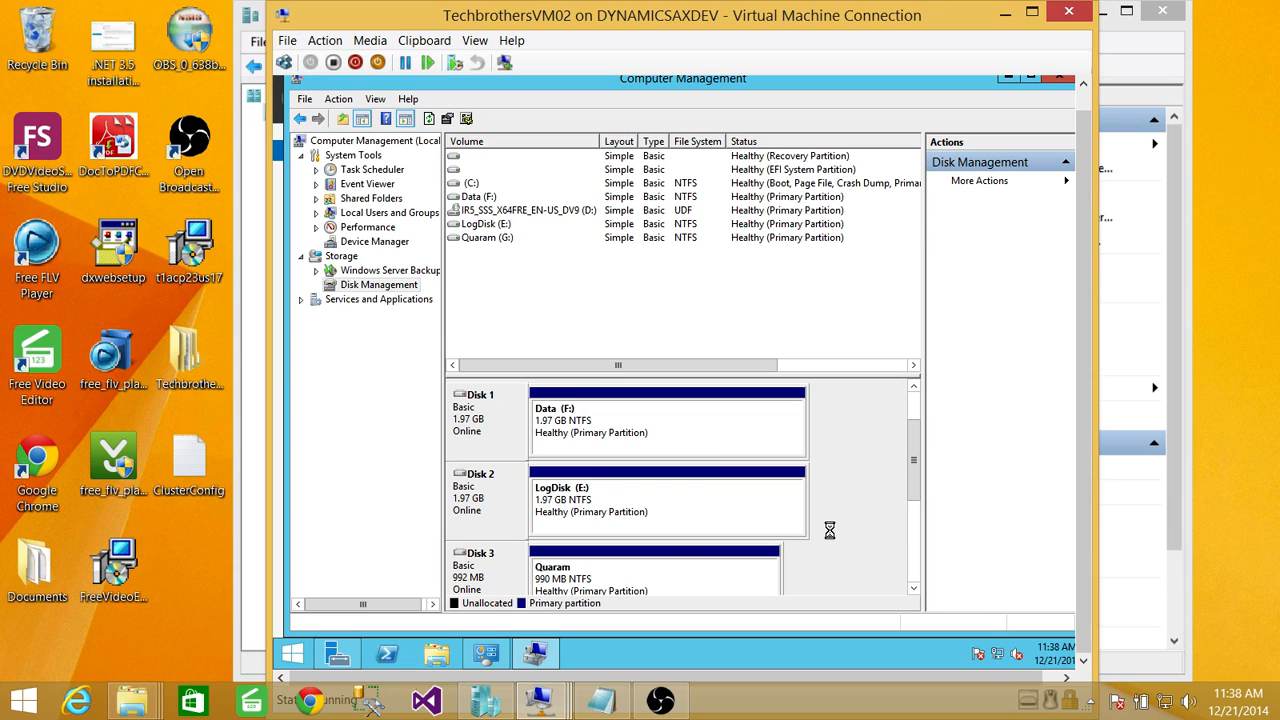
Bring Disk 4 online, retrying after the out-of-date view error.
left_click_drag(912, 461, 911, 485)
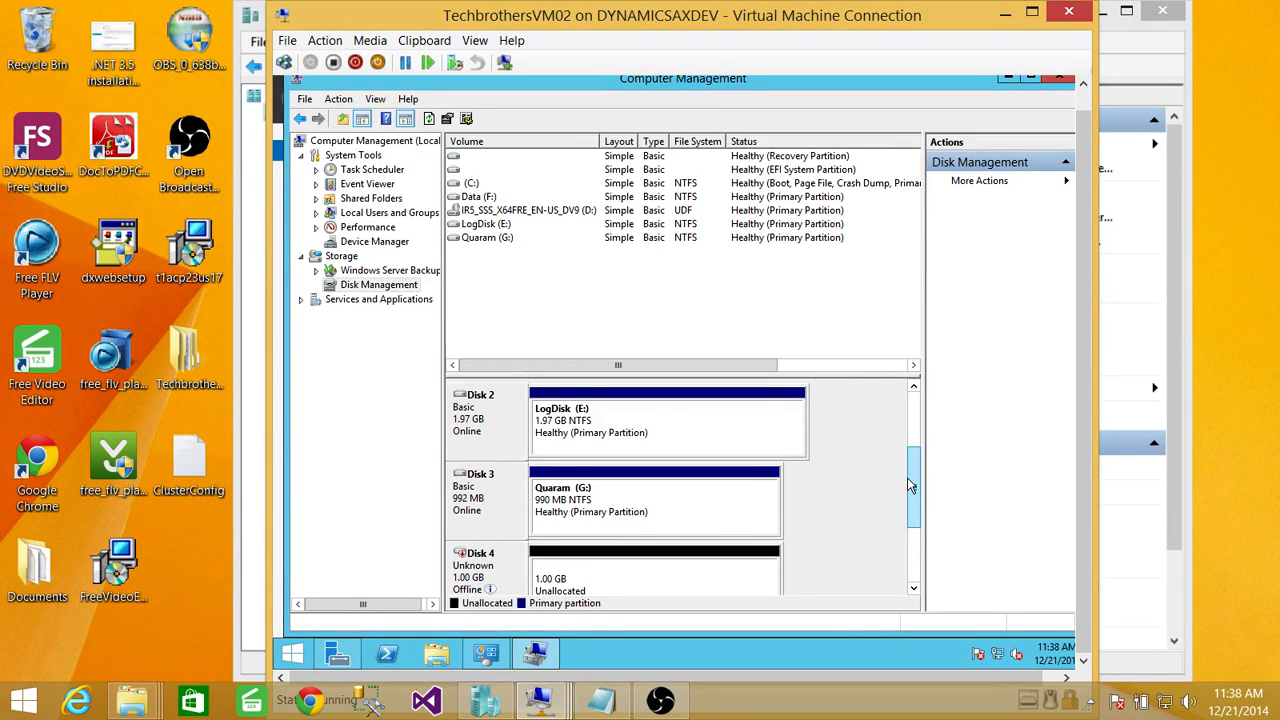
right_click(483, 565)
left_click(510, 580)
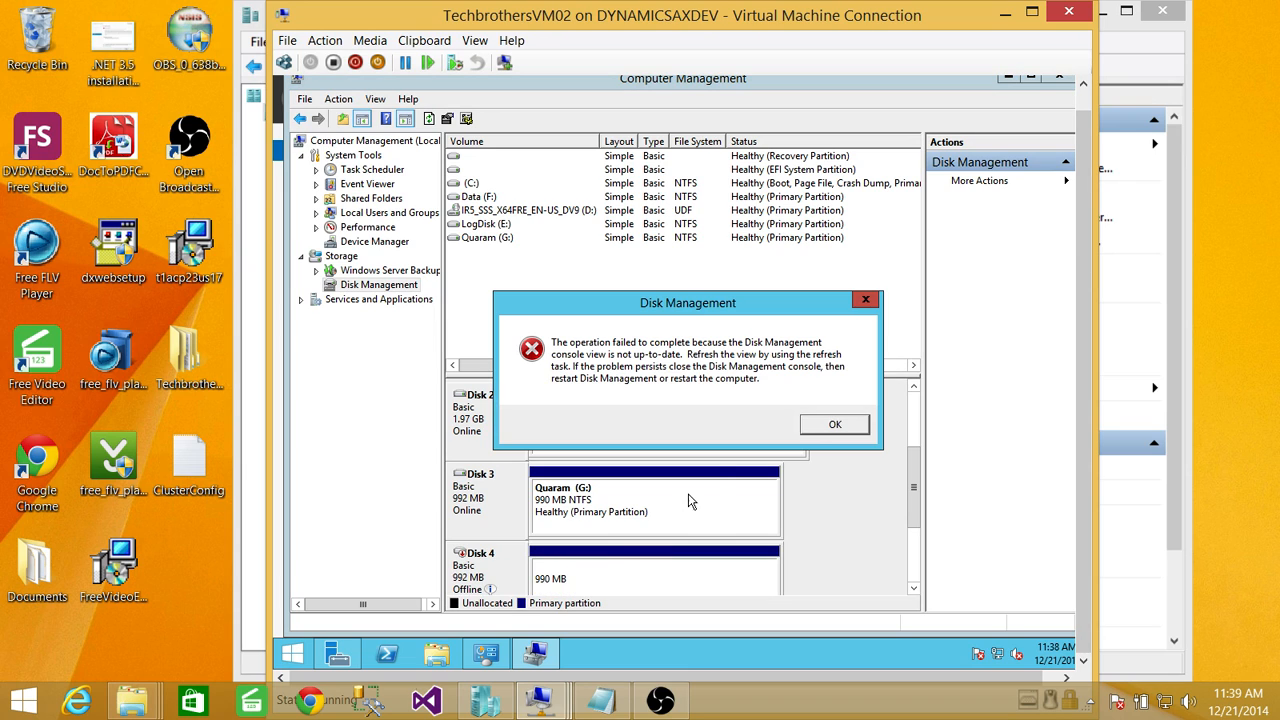
left_click(836, 427)
right_click(484, 557)
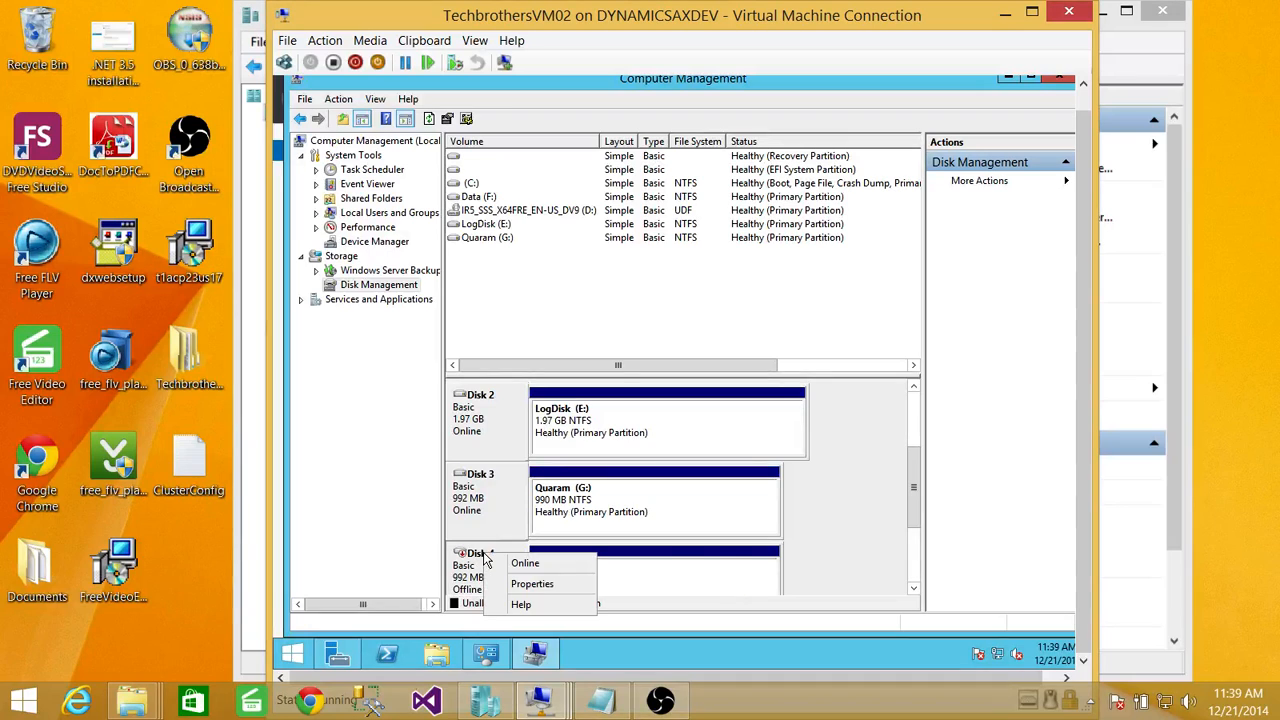
left_click(525, 563)
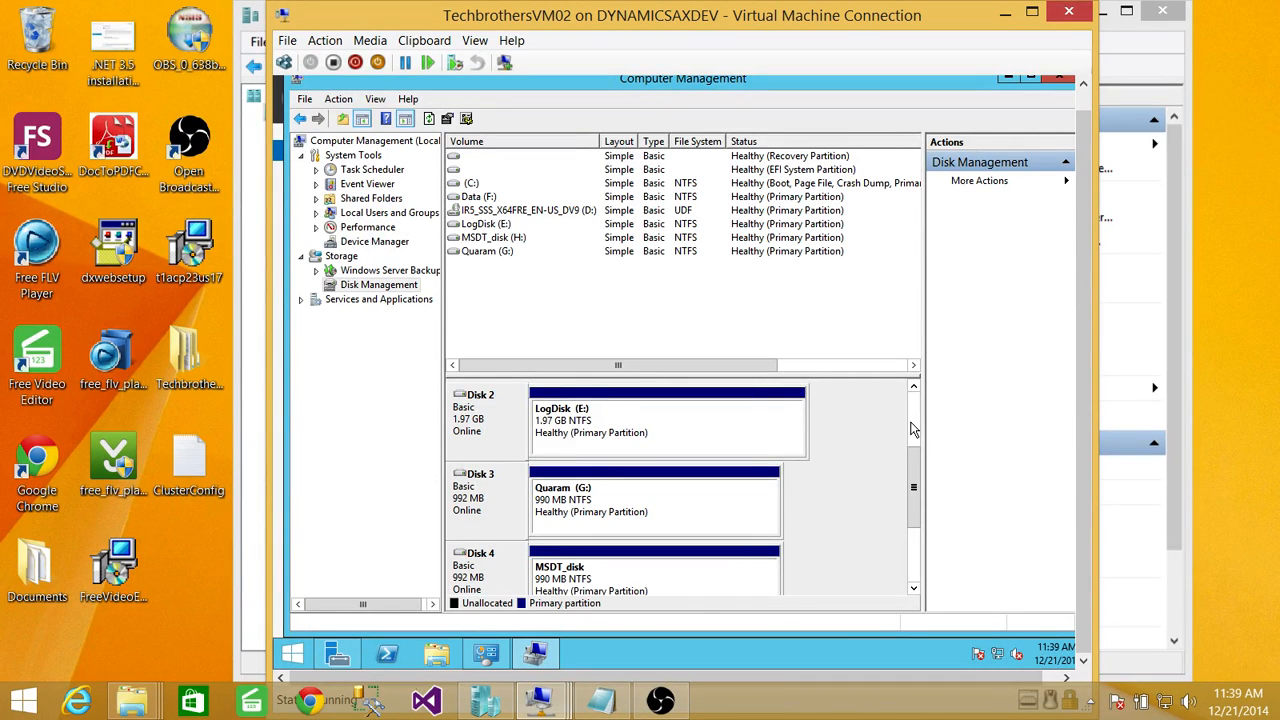
mouse_move(914, 477)
left_mouse_down()
mouse_move(915, 535)
mouse_move(919, 480)
left_mouse_up()
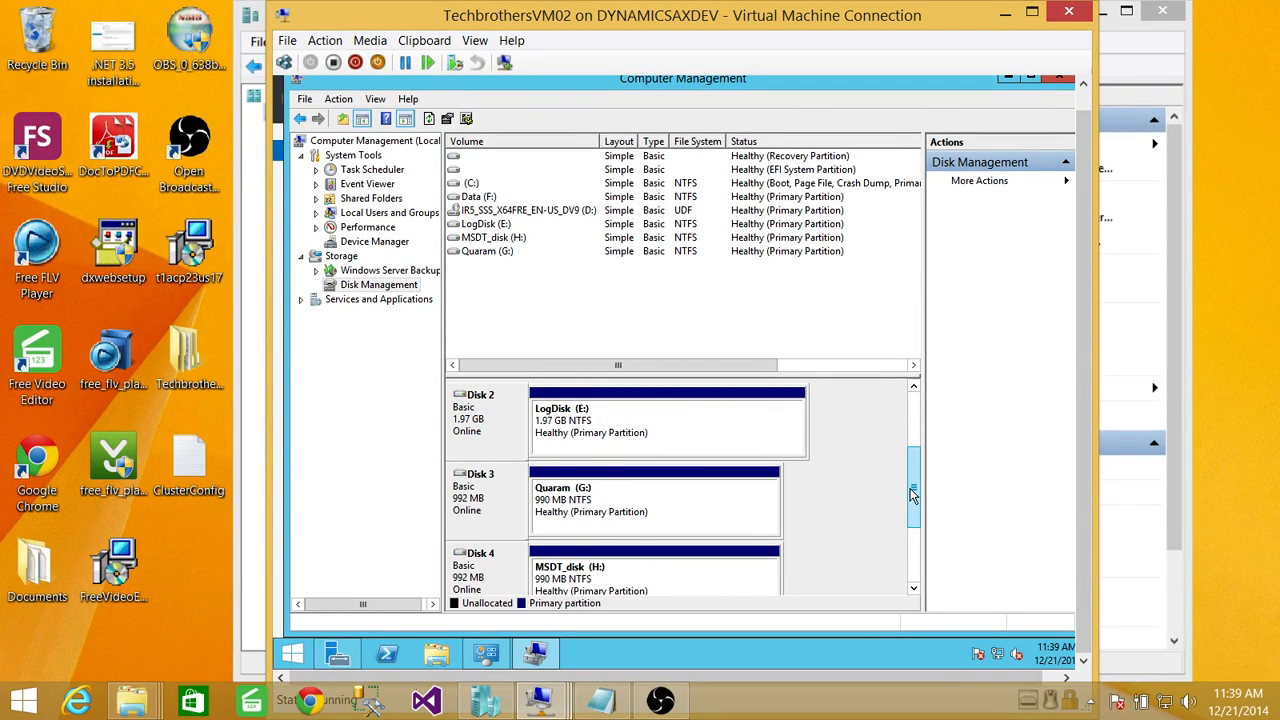
left_click_drag(915, 490, 917, 452)
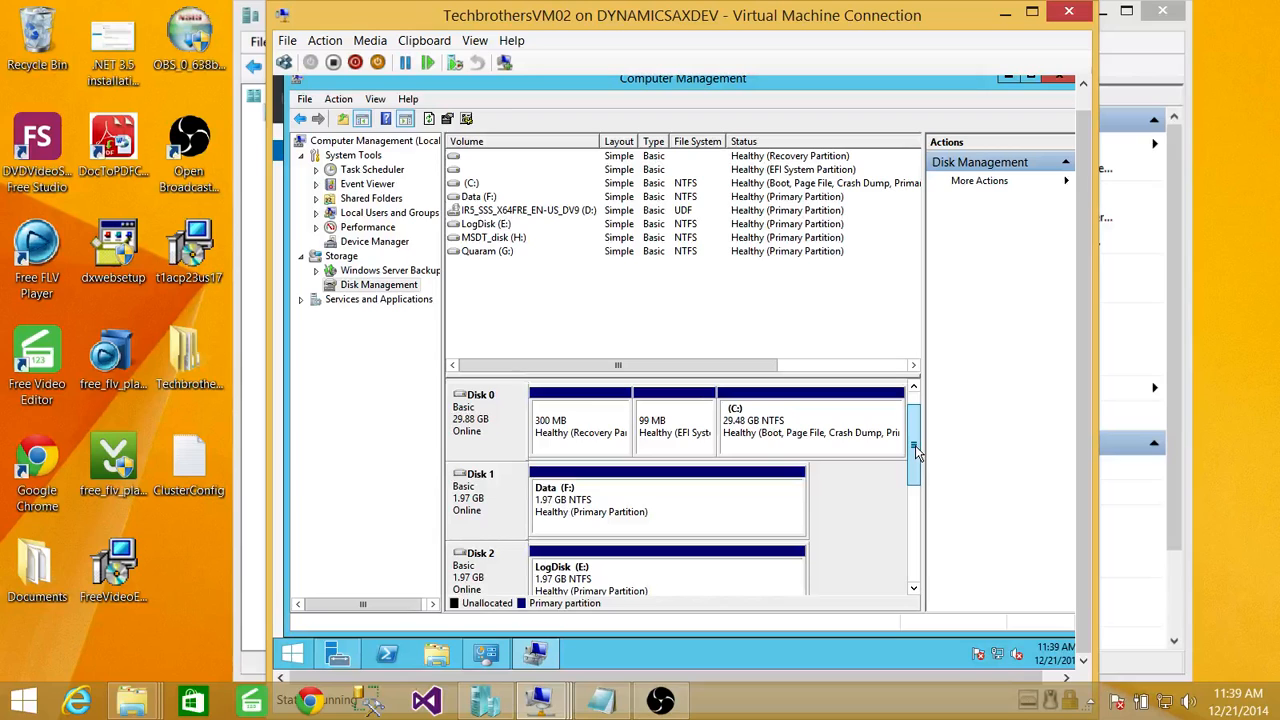
left_click_drag(917, 452, 916, 468)
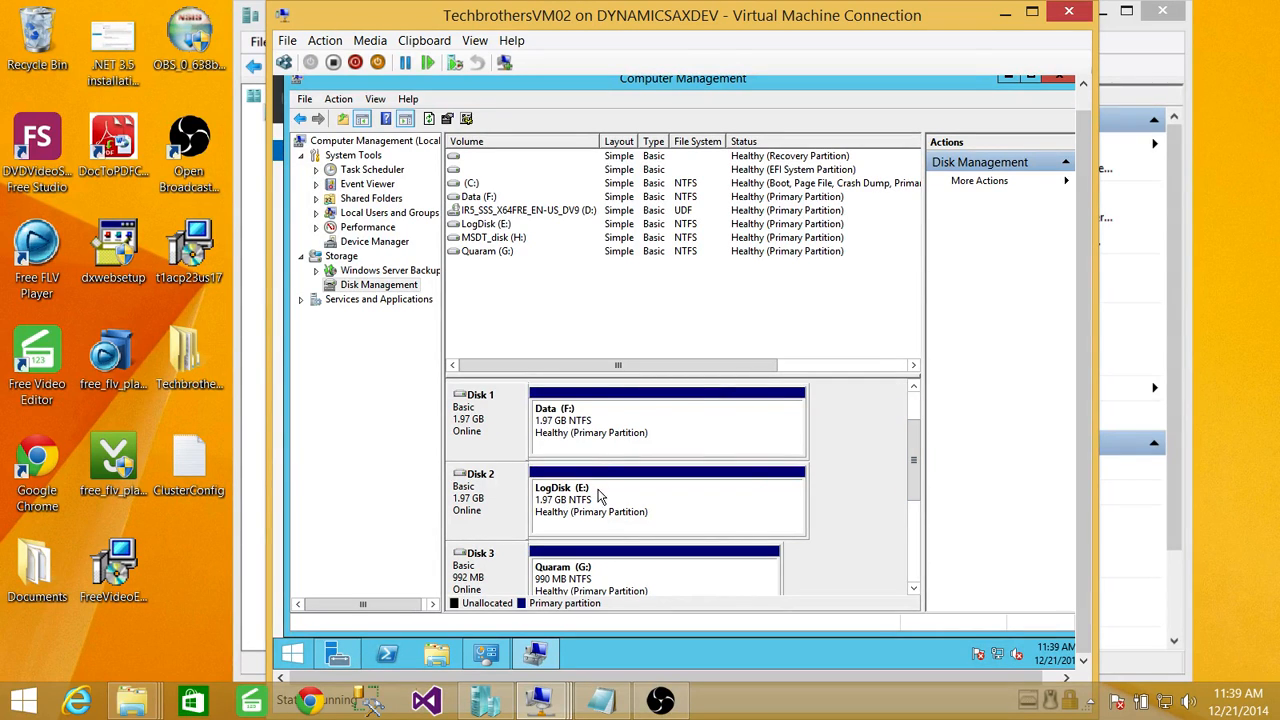
left_click(578, 435)
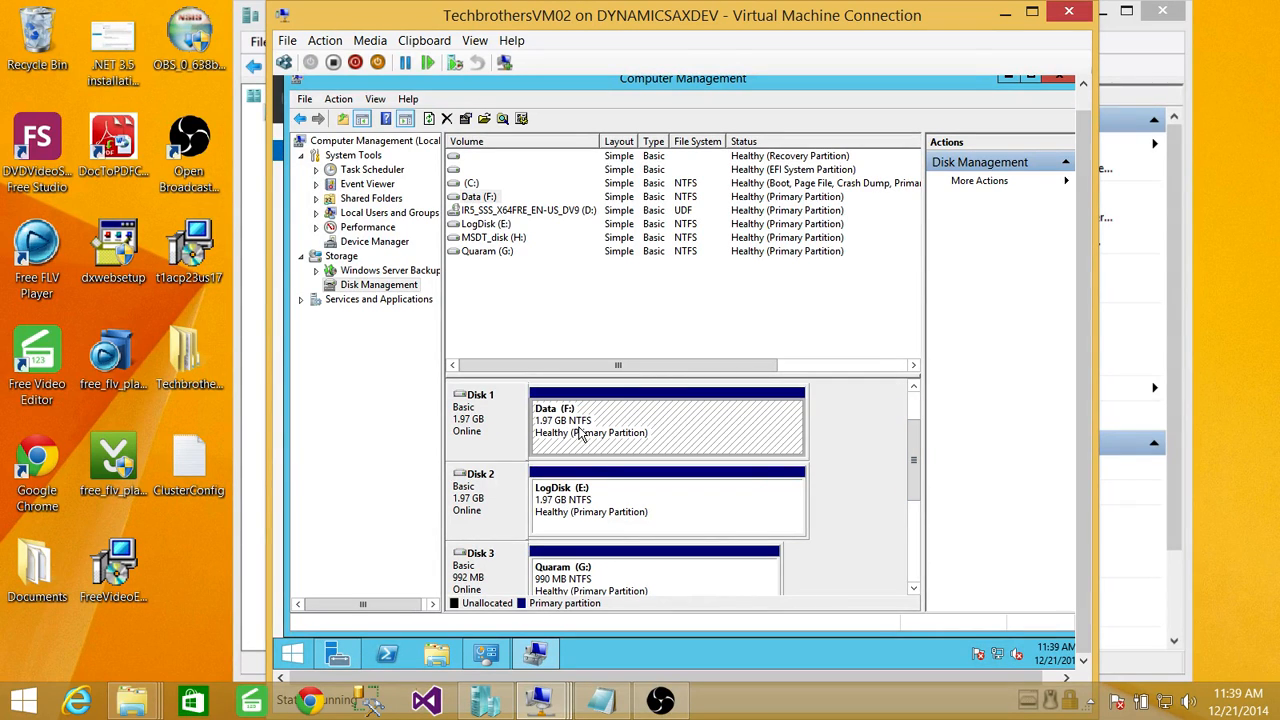
left_click(632, 511)
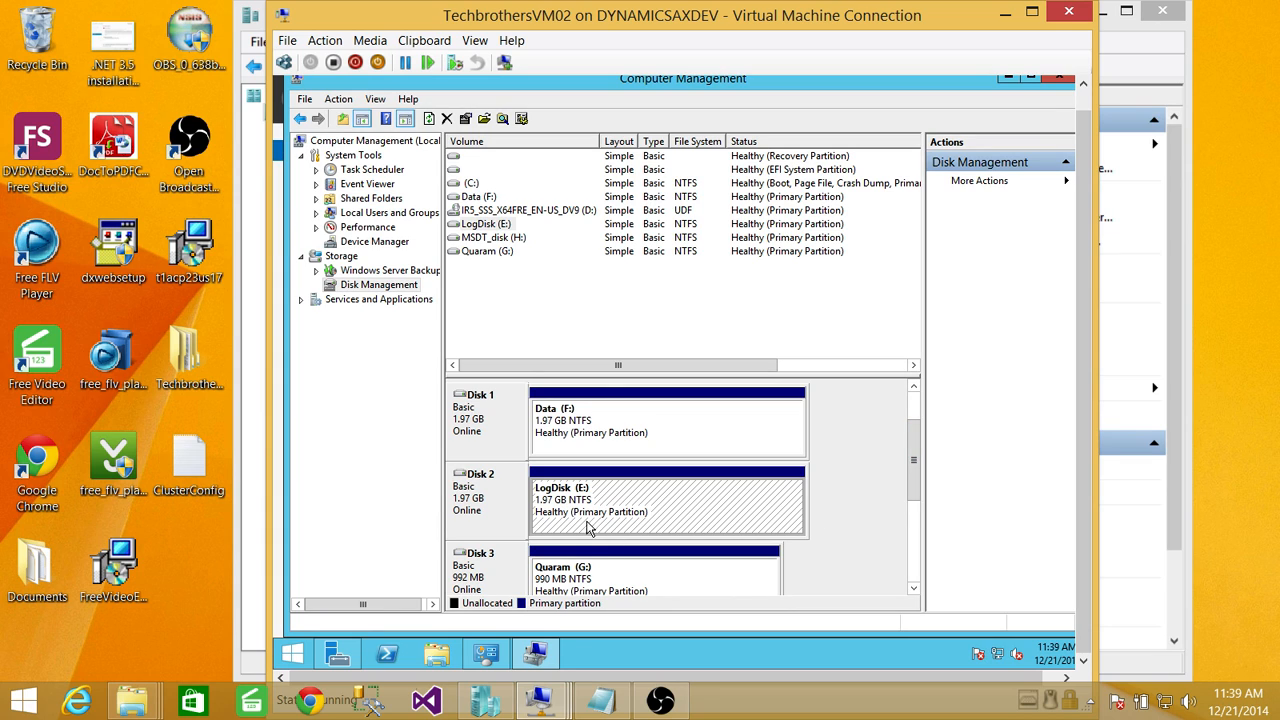
scroll(897, 530, "down", 2)
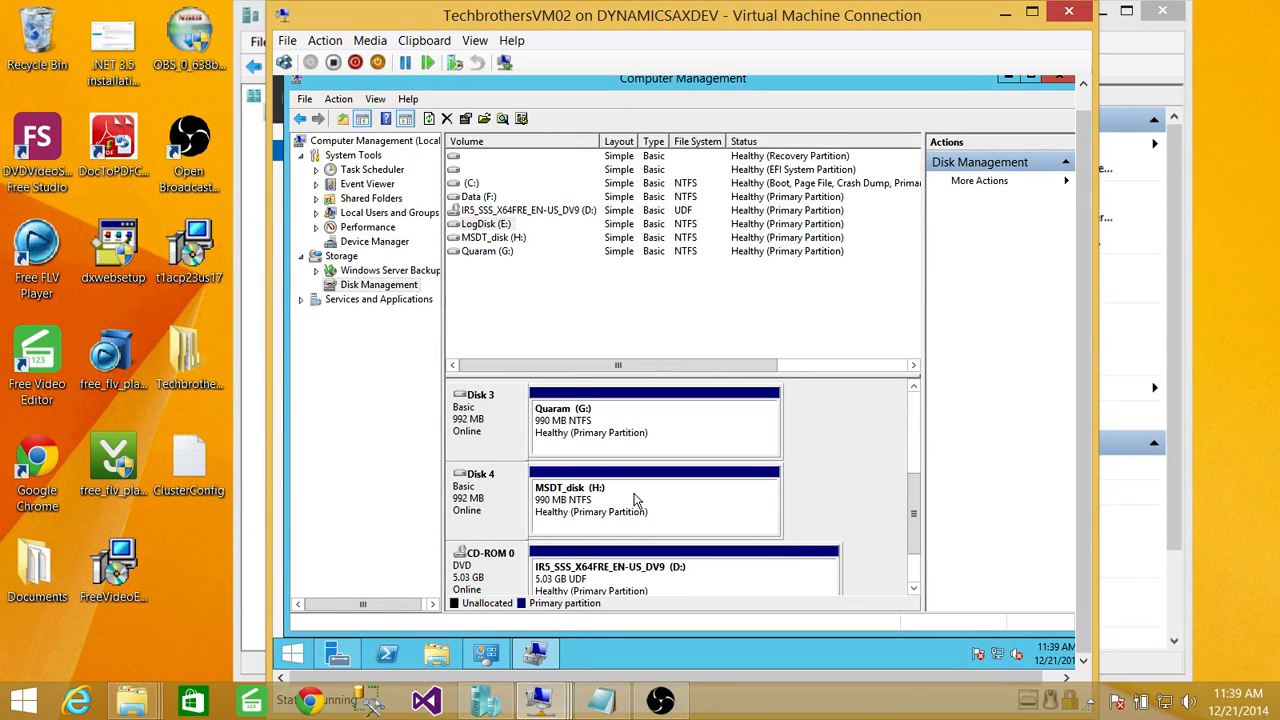
left_click_drag(915, 533, 918, 500)
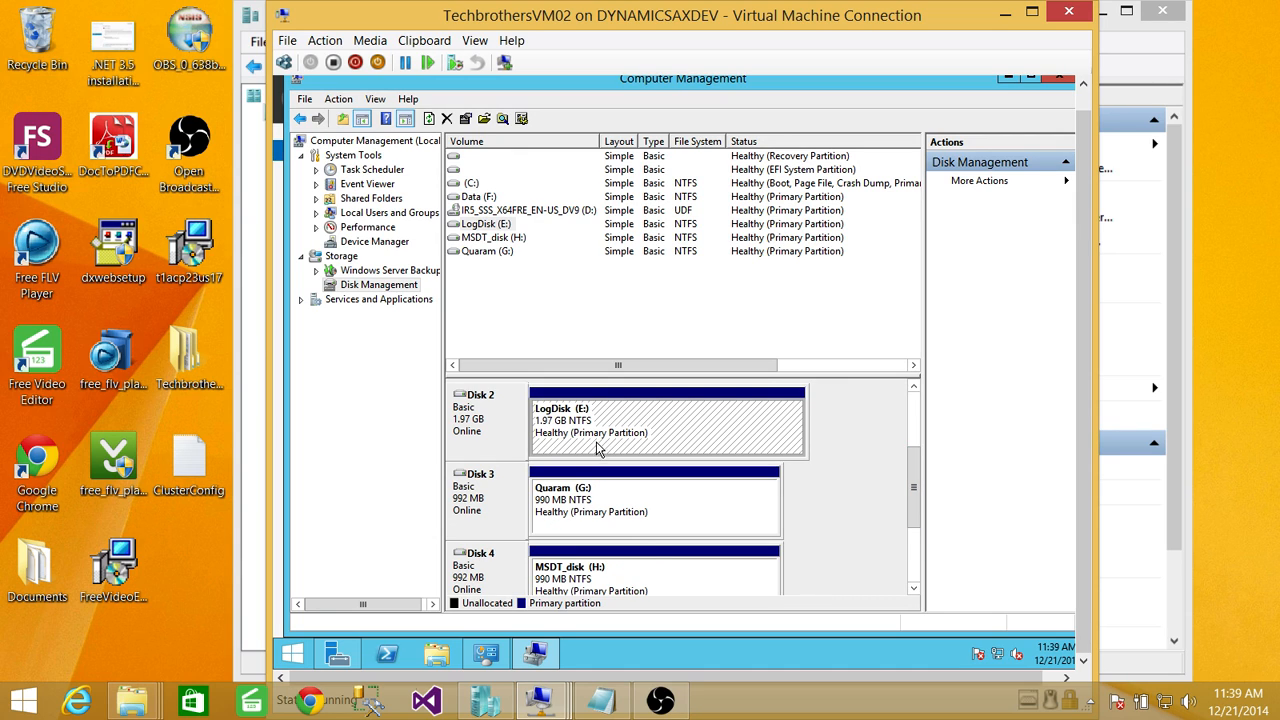
Change LogDisk's drive letter from E: to L:.
right_click(566, 424)
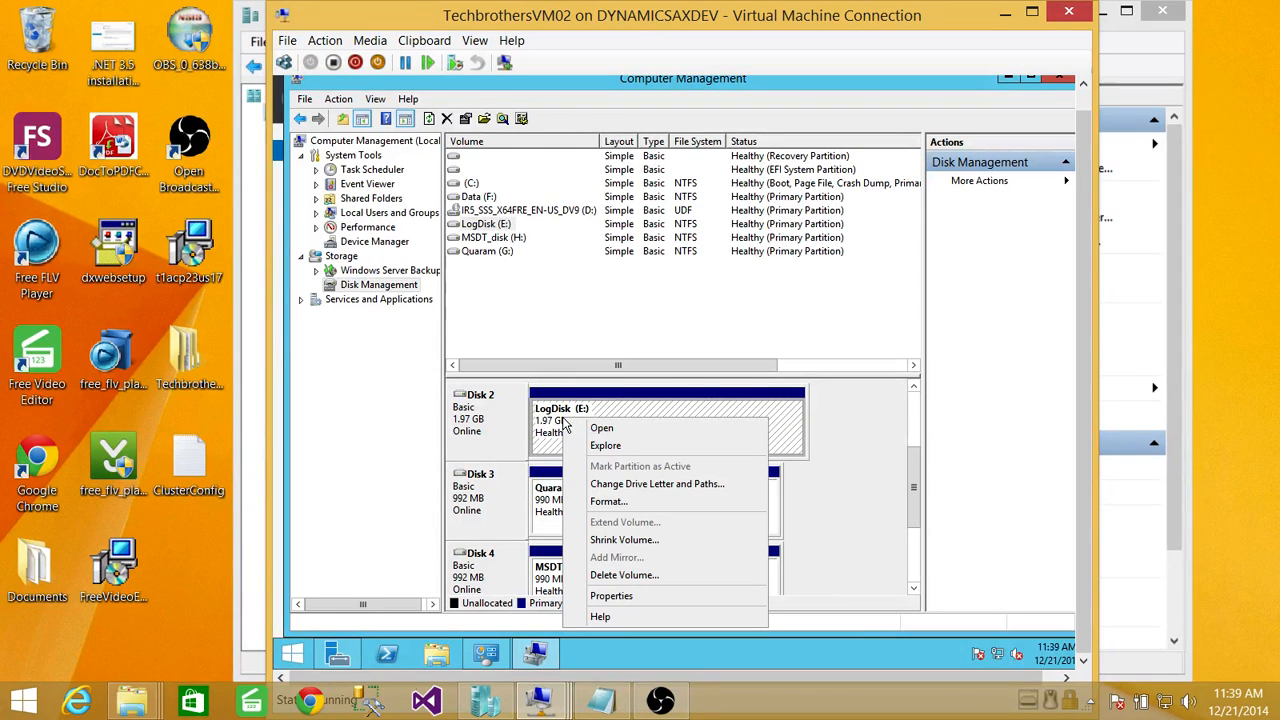
left_click(628, 485)
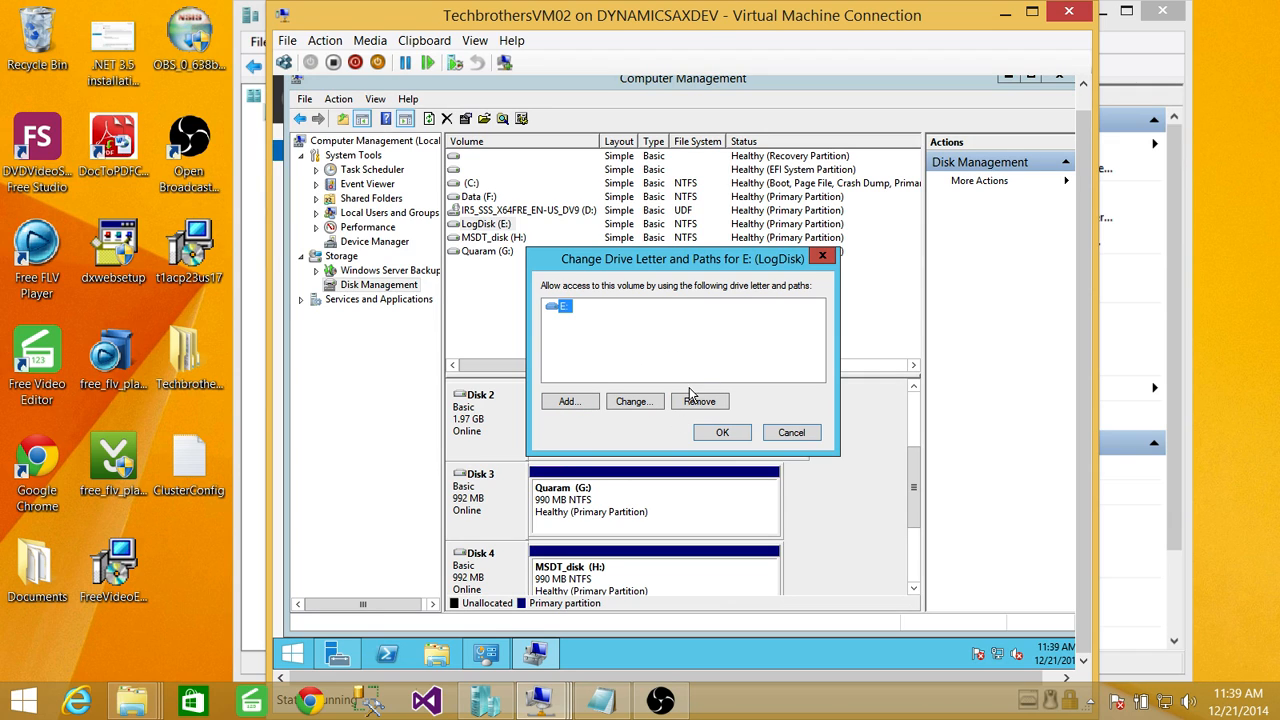
left_click(650, 403)
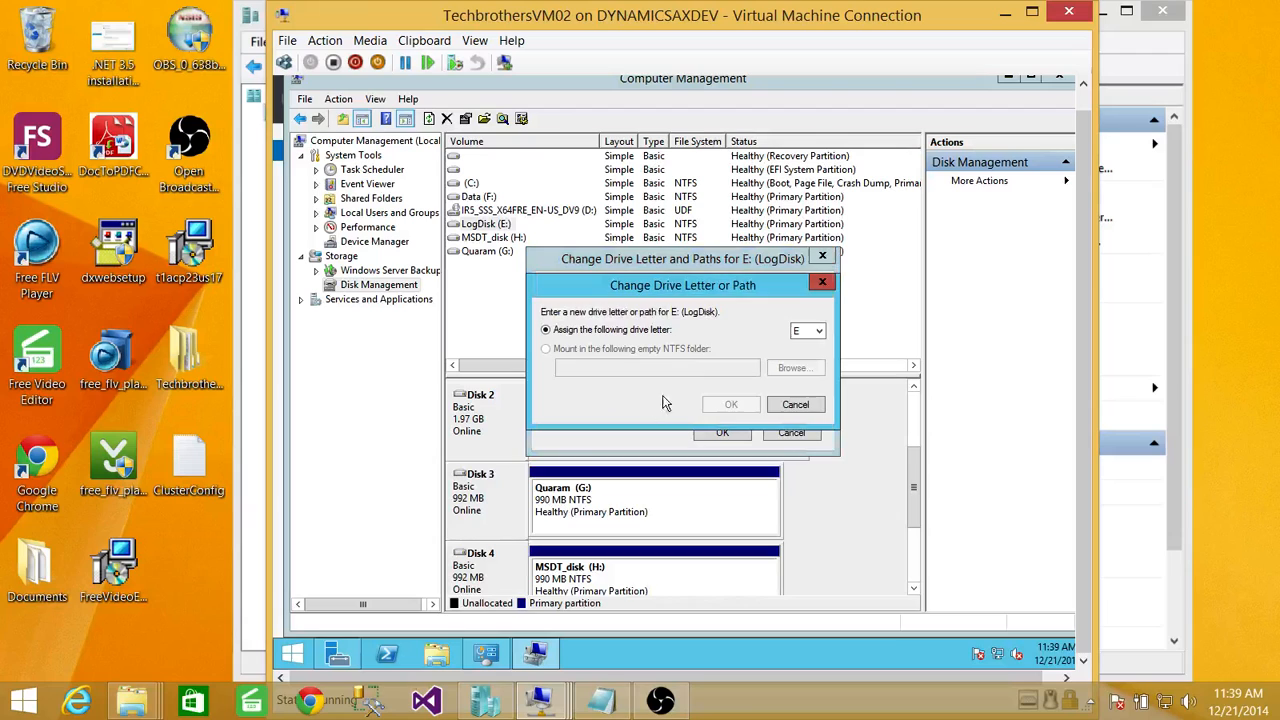
left_click(820, 331)
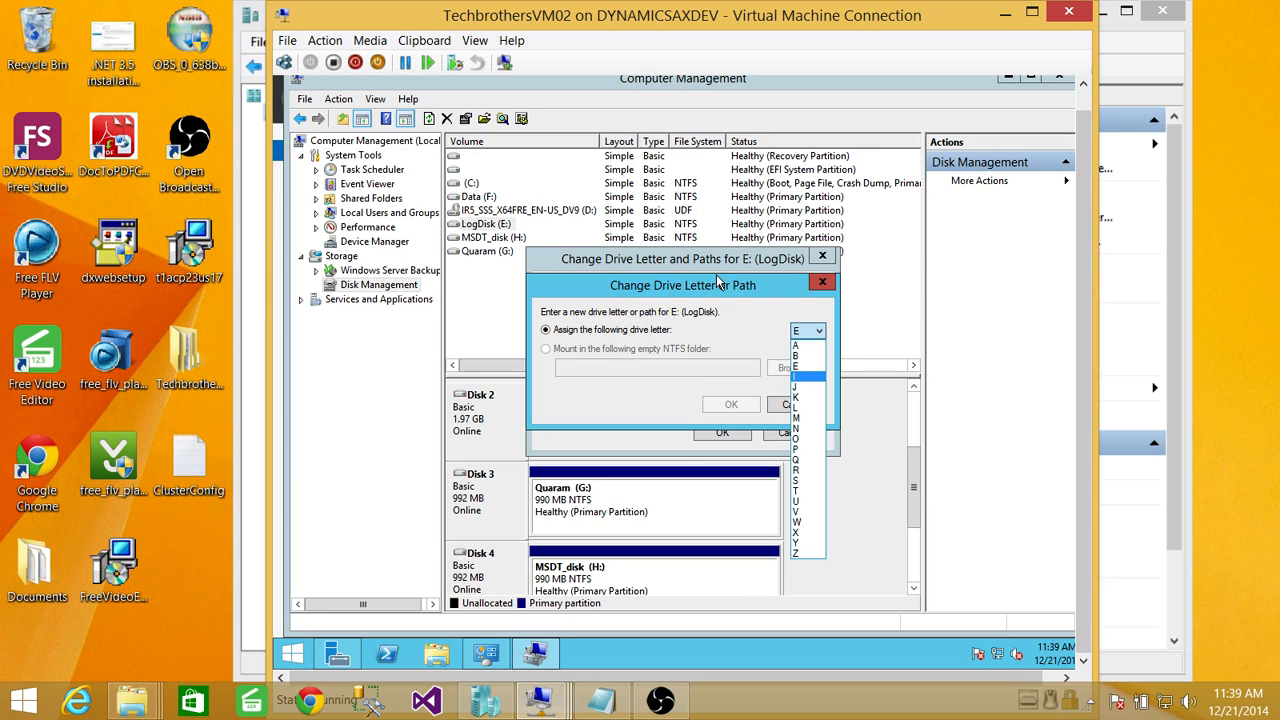
left_click(797, 409)
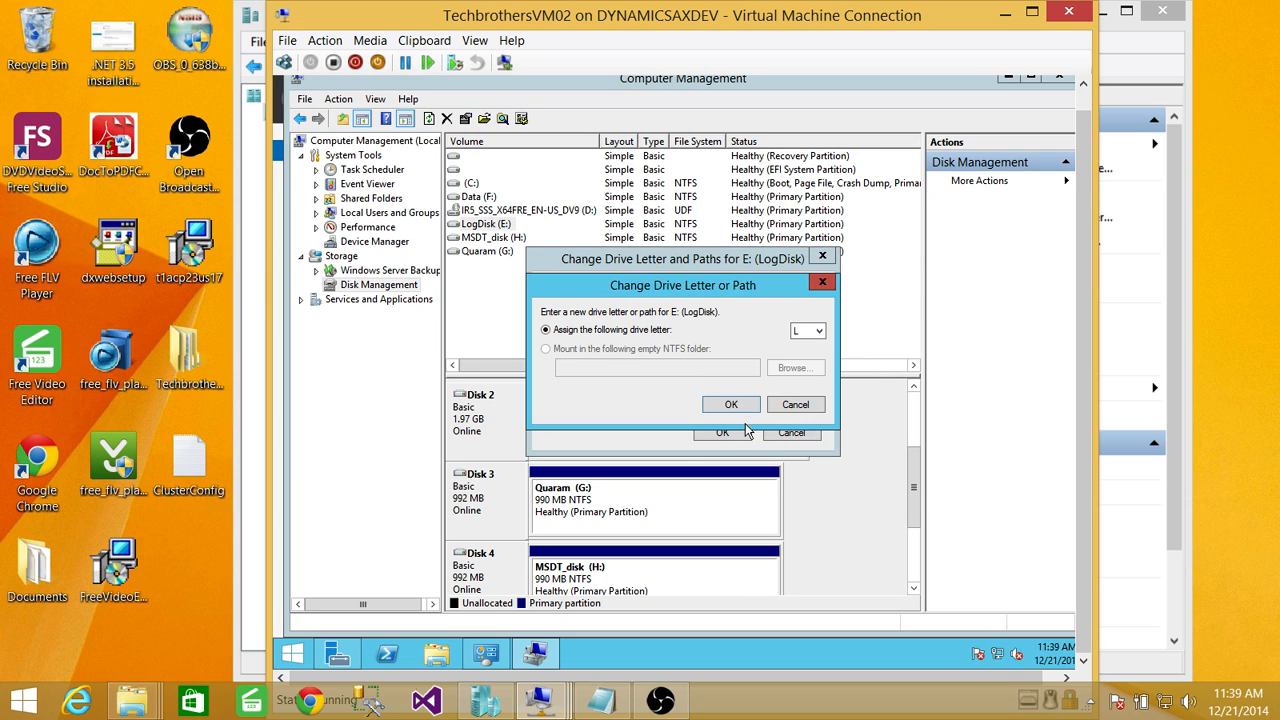
left_click(731, 404)
left_click(752, 415)
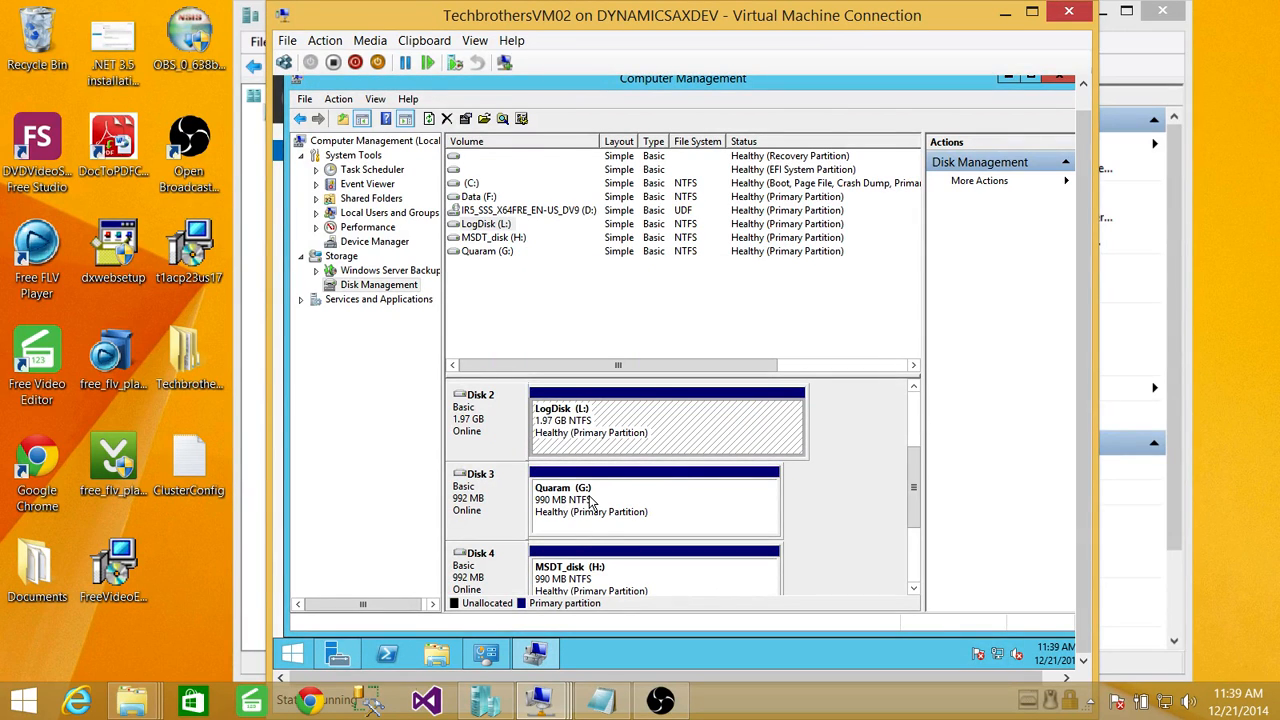
Change Quaram's drive letter from G: to Q:.
right_click(586, 509)
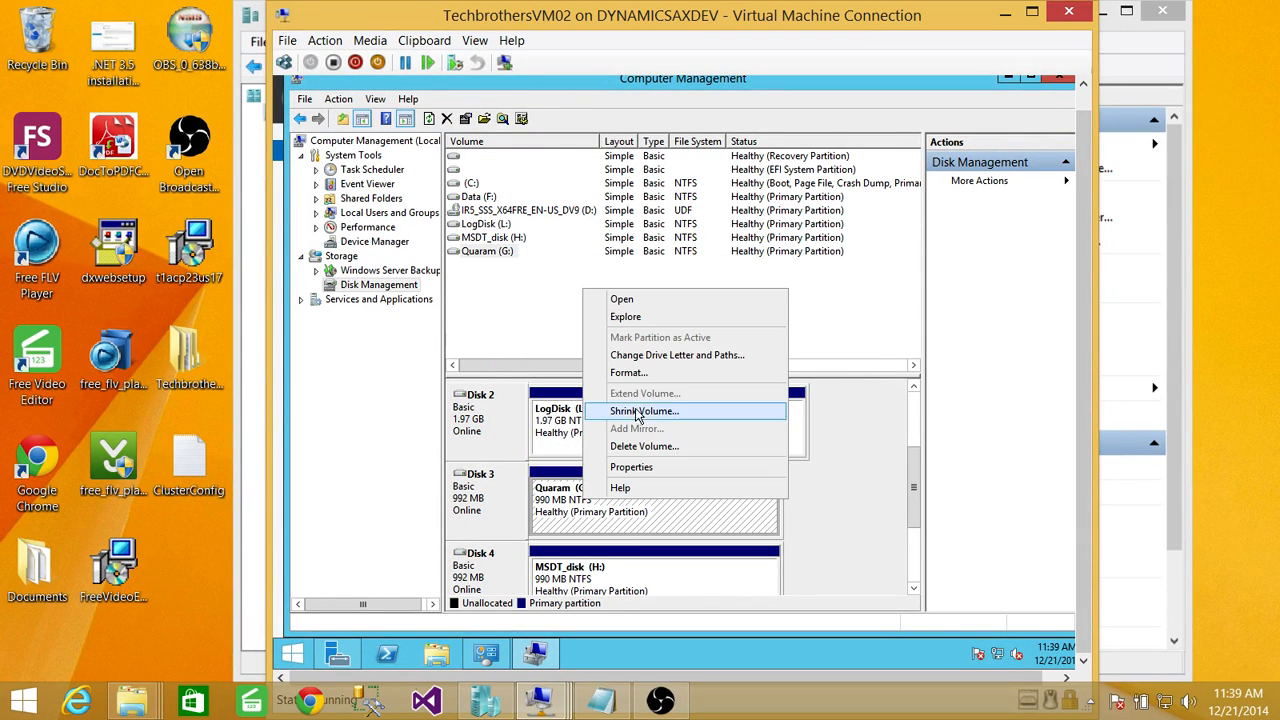
left_click(646, 354)
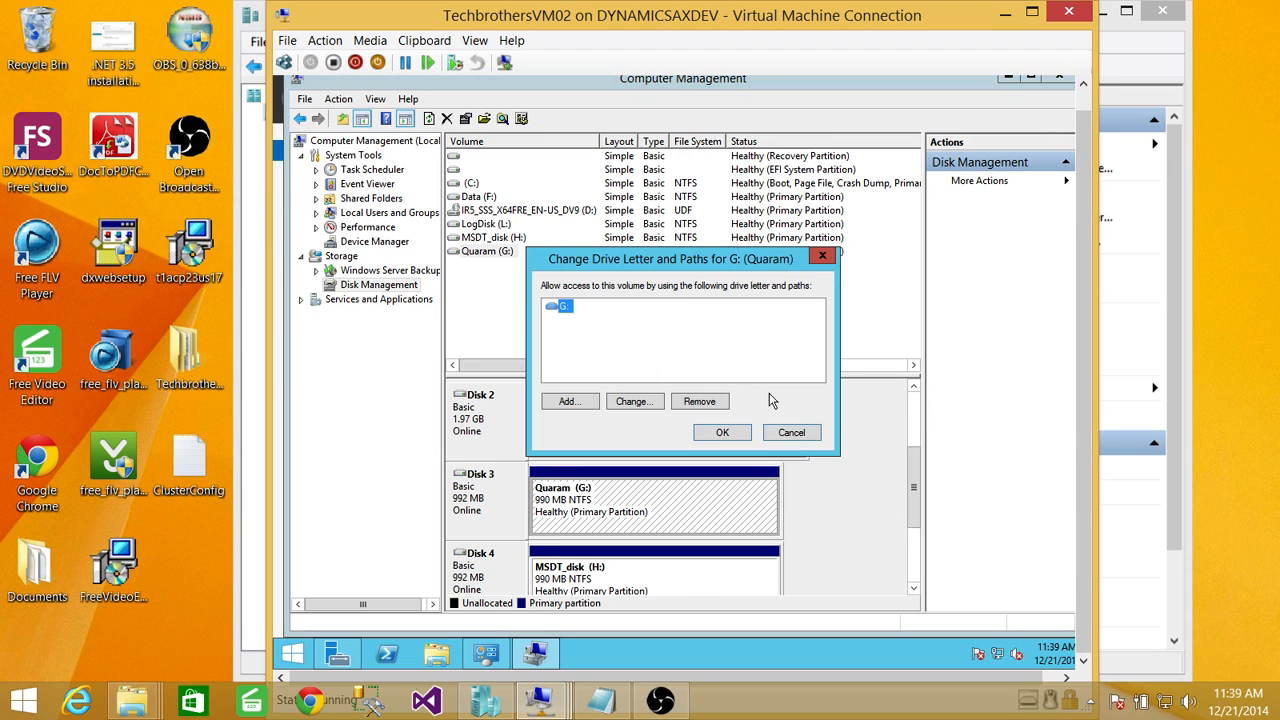
left_click(632, 401)
left_click(811, 330)
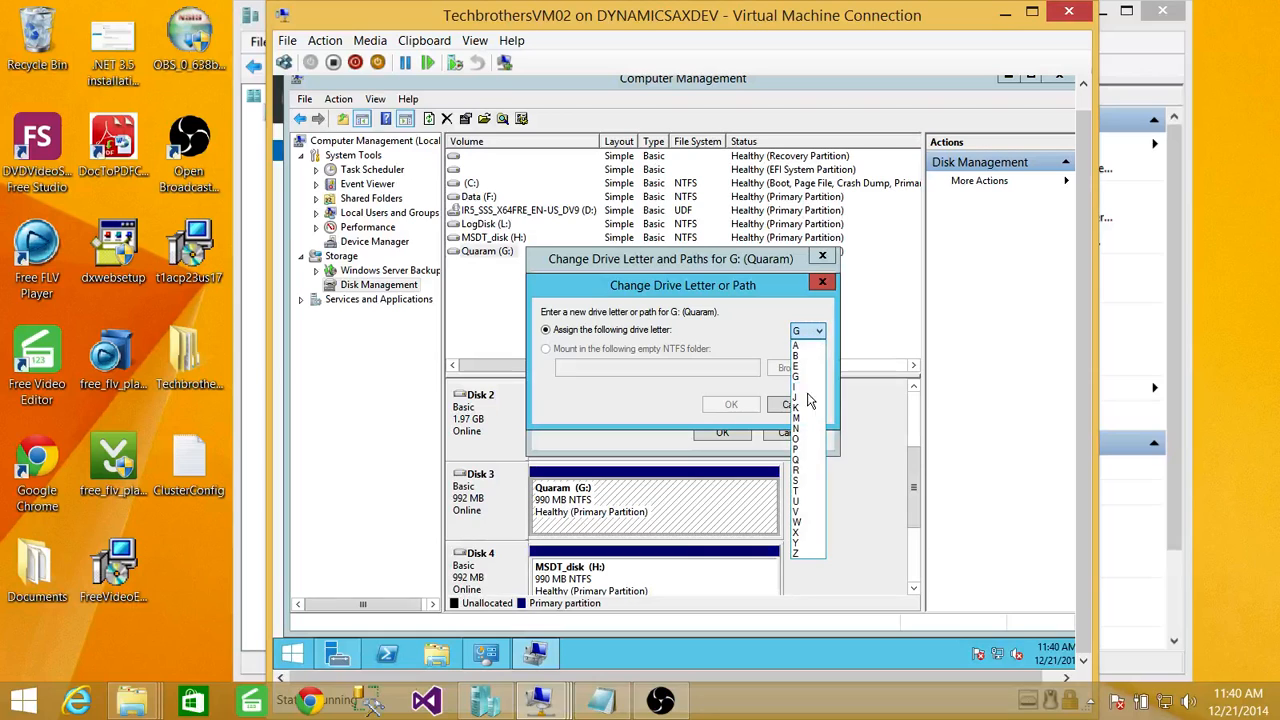
left_click(797, 460)
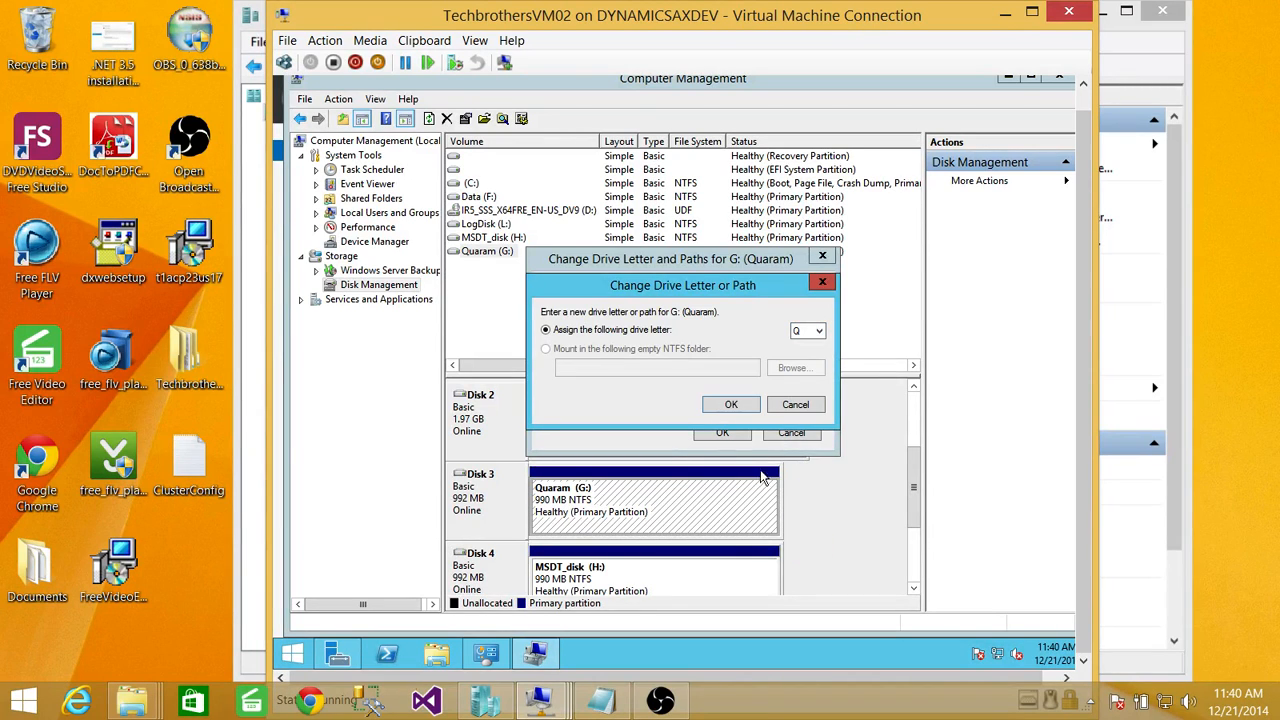
left_click(733, 404)
left_click(742, 413)
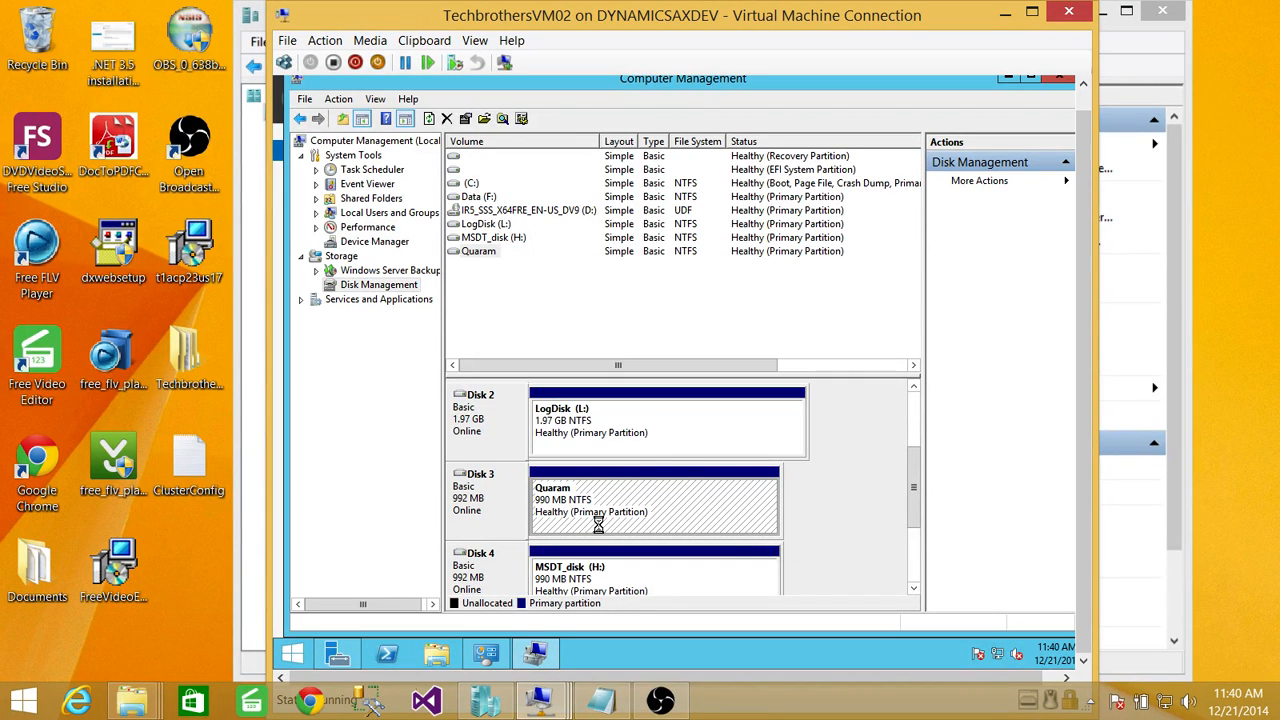
Change MSDT_disk's drive letter from H: to M:.
right_click(592, 576)
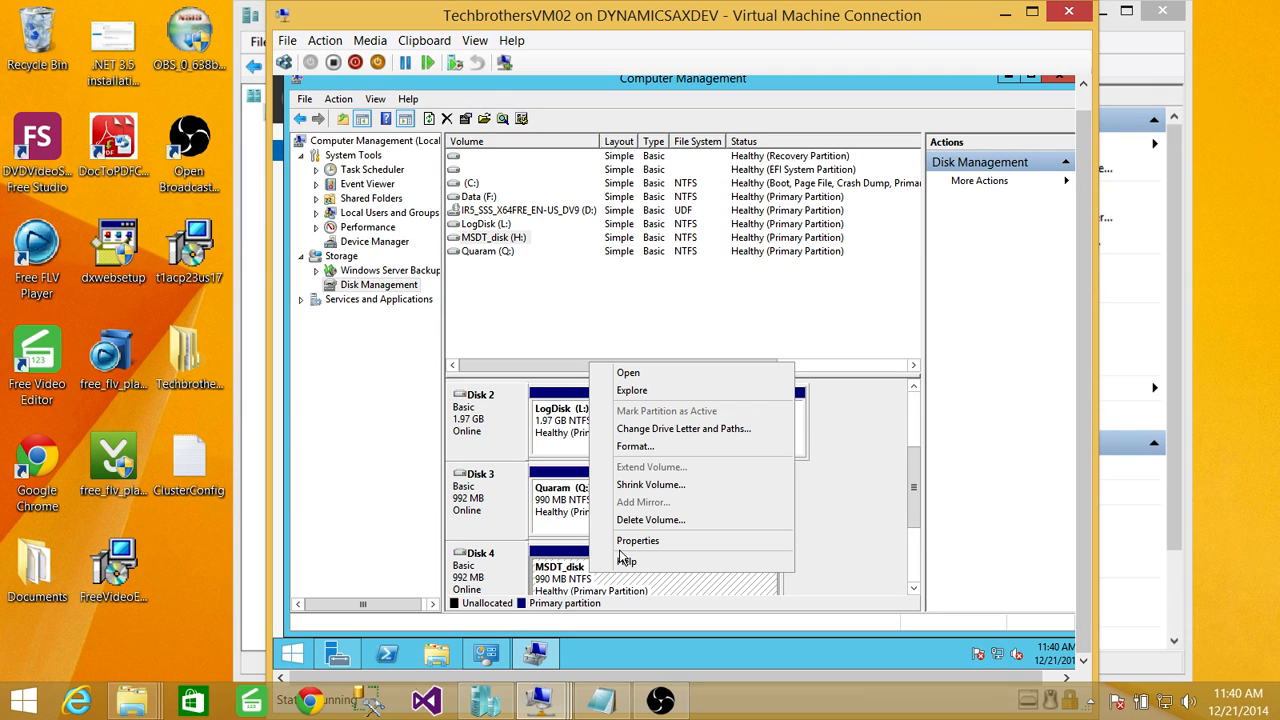
left_click(670, 430)
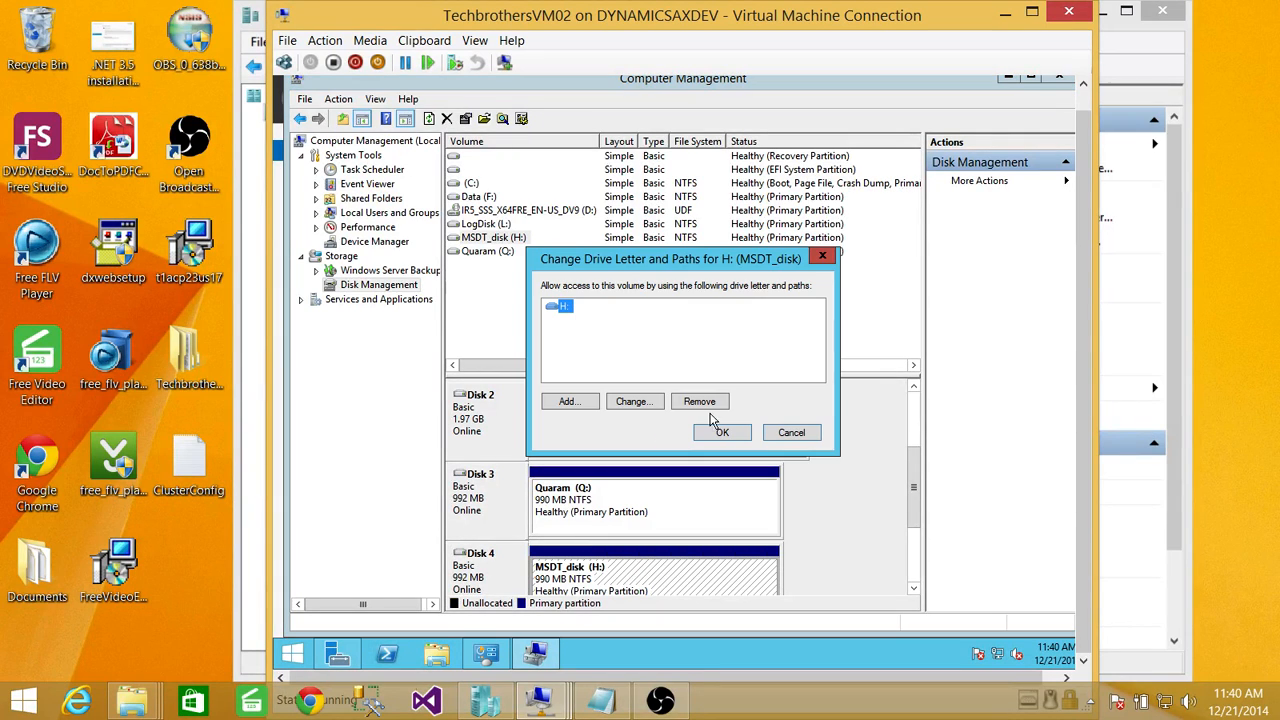
left_click(633, 404)
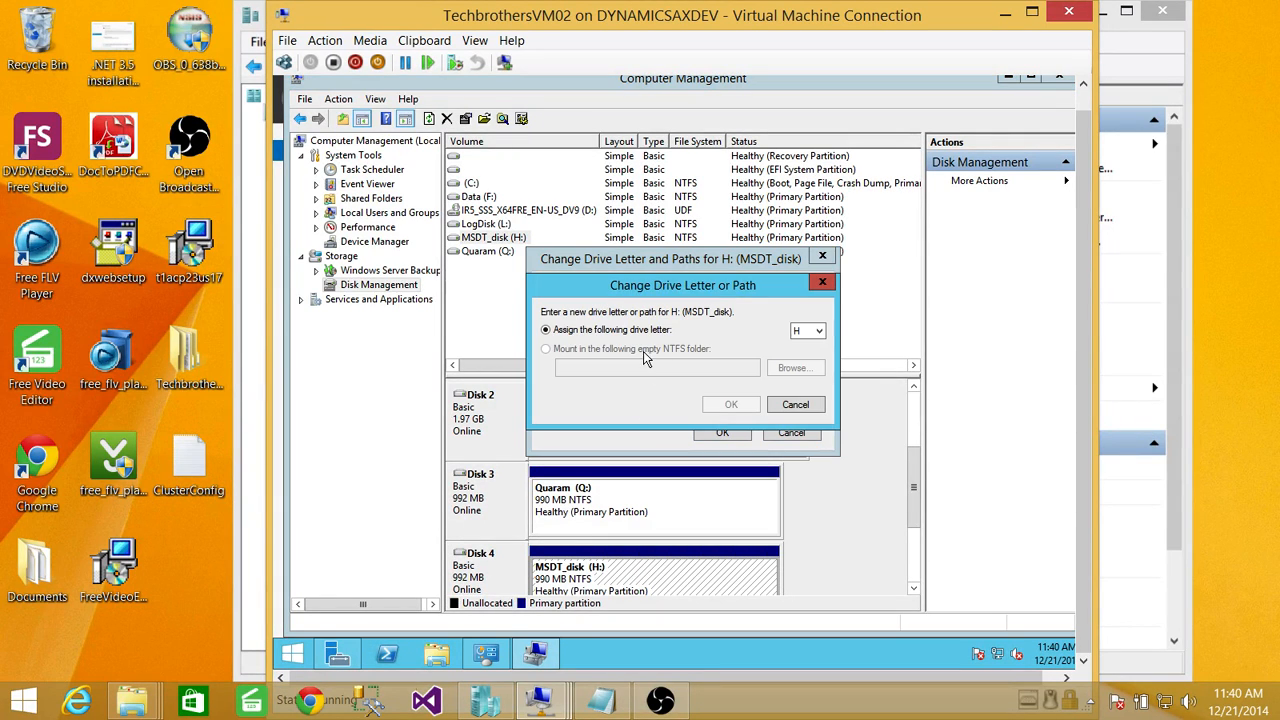
left_click(812, 331)
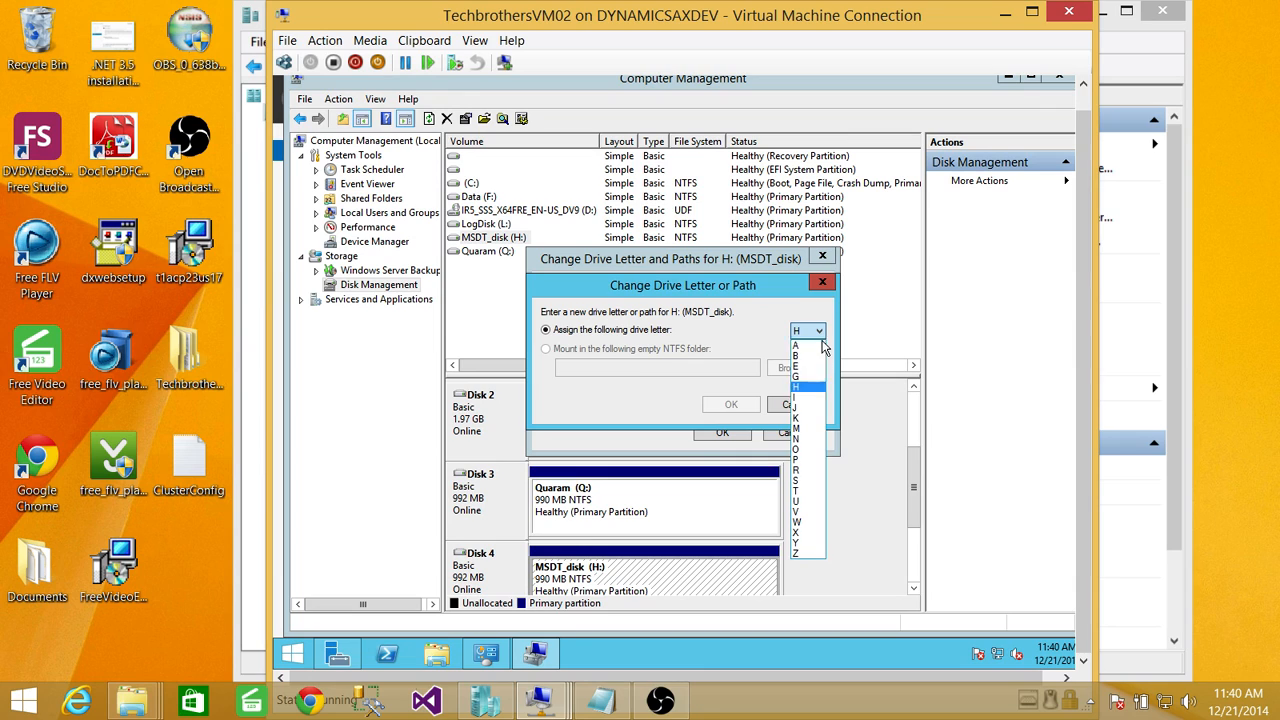
left_click(803, 430)
left_click(730, 407)
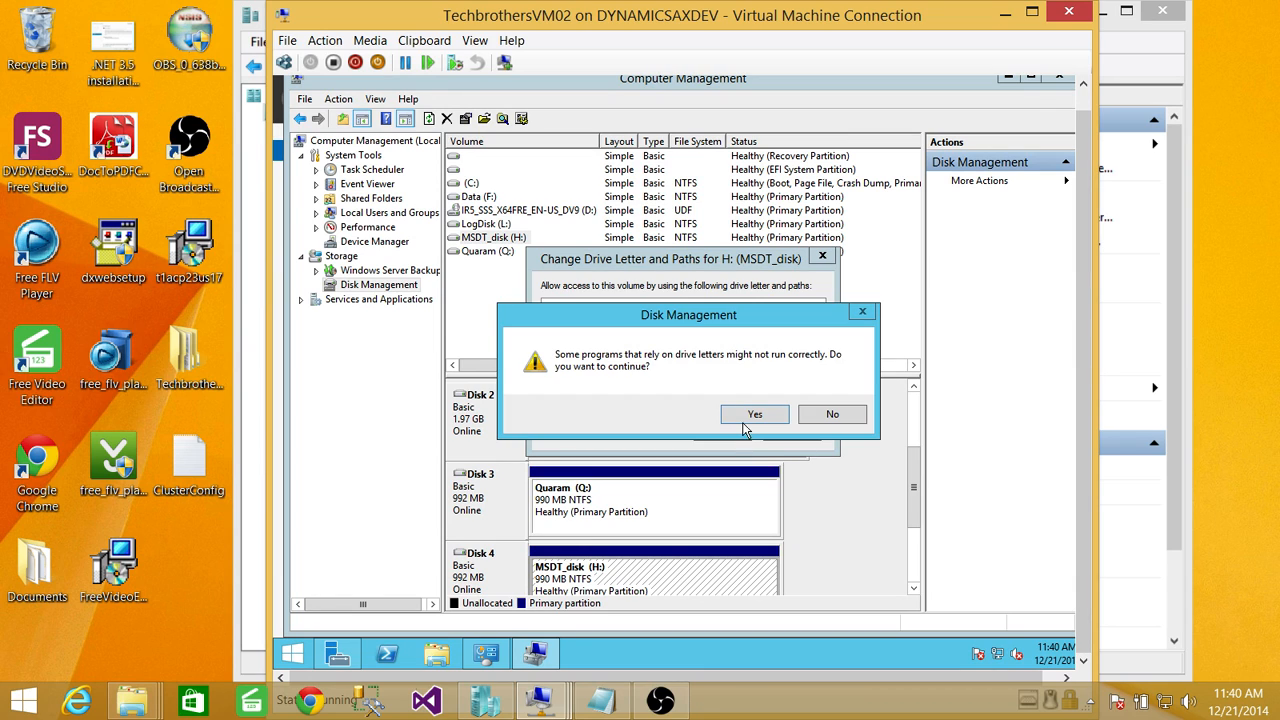
left_click(754, 414)
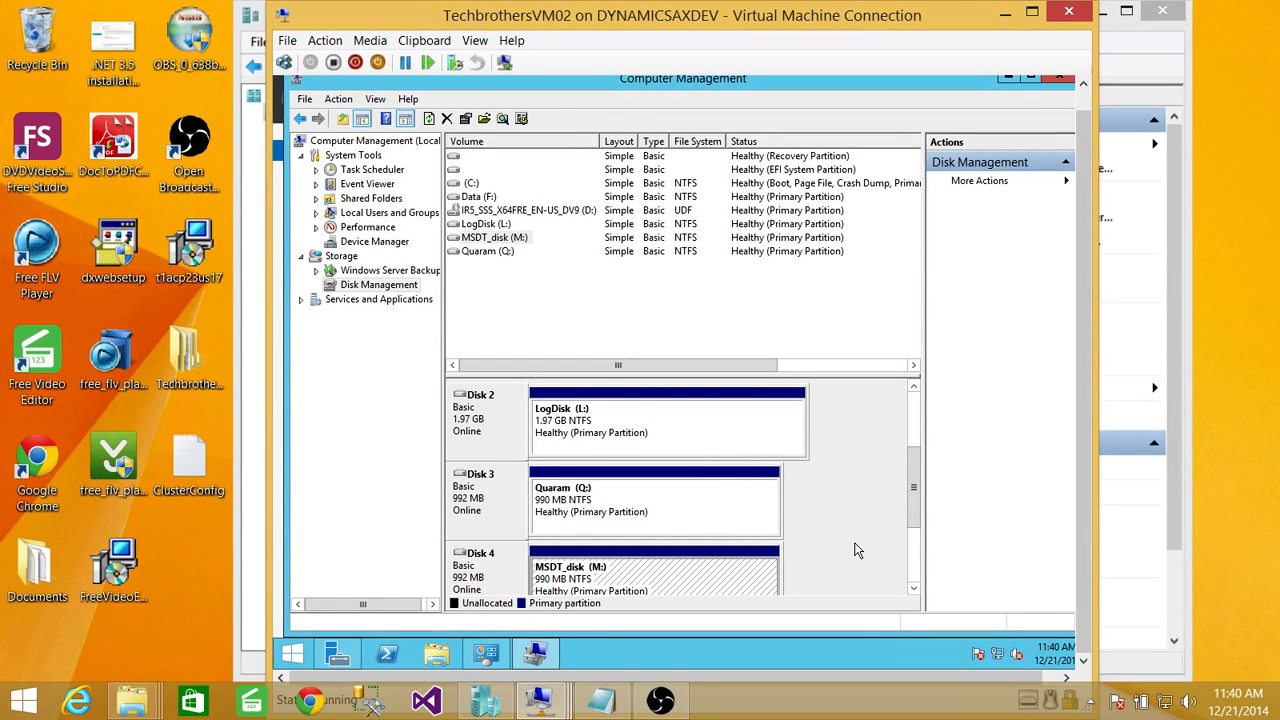
Scroll the disk list to check the new L:, Q: and M: letters, then bring up the ClusterConfig notes.
scroll(917, 495, "down", 1)
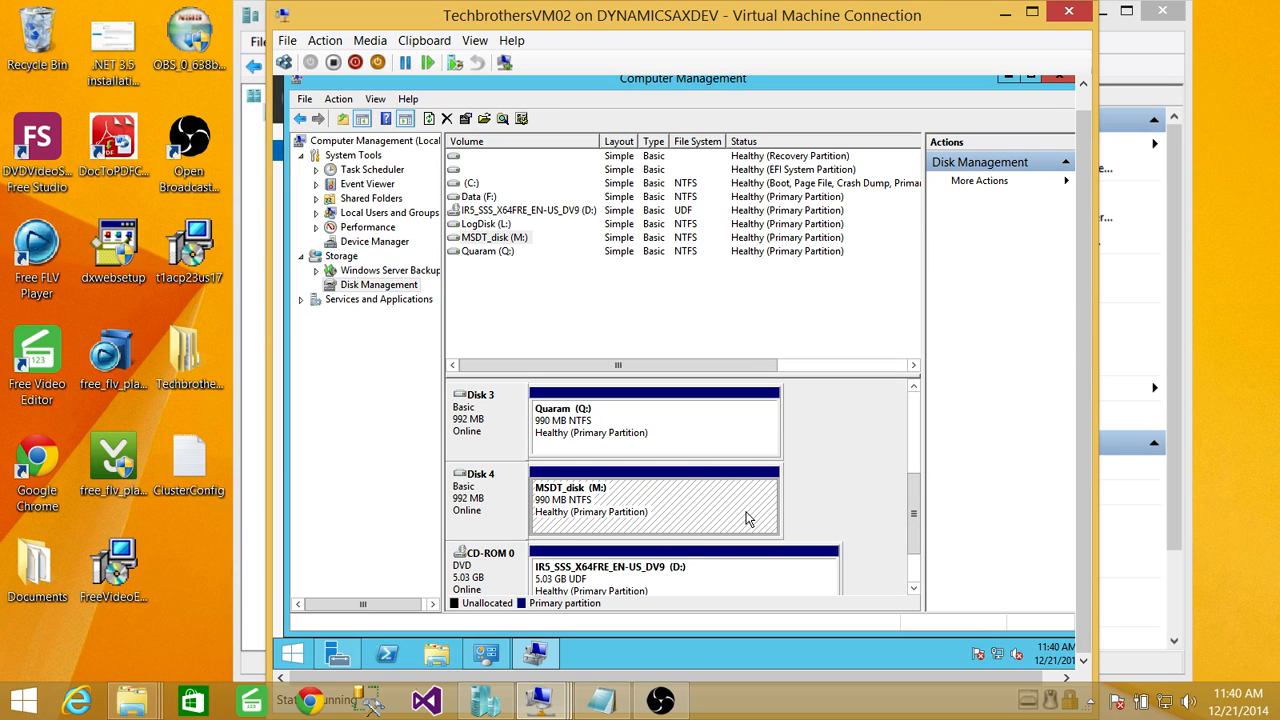
scroll(913, 503, "down", 1)
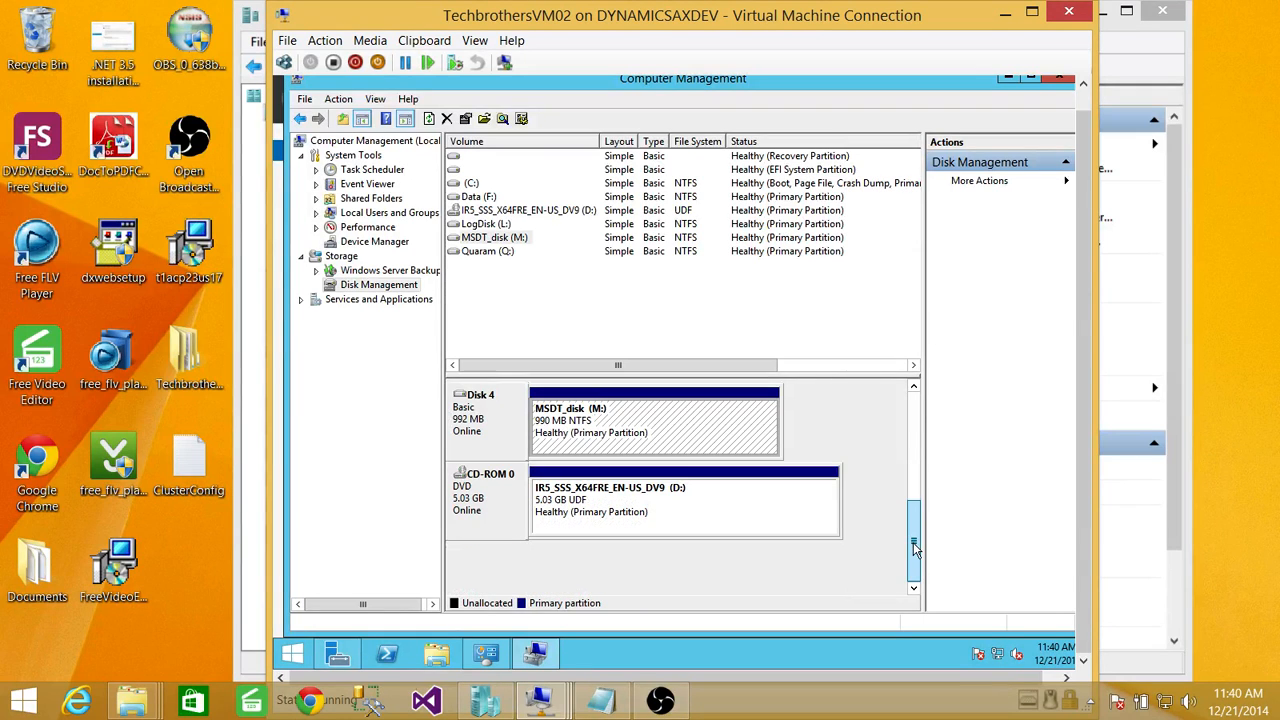
scroll(688, 585, "up", 4)
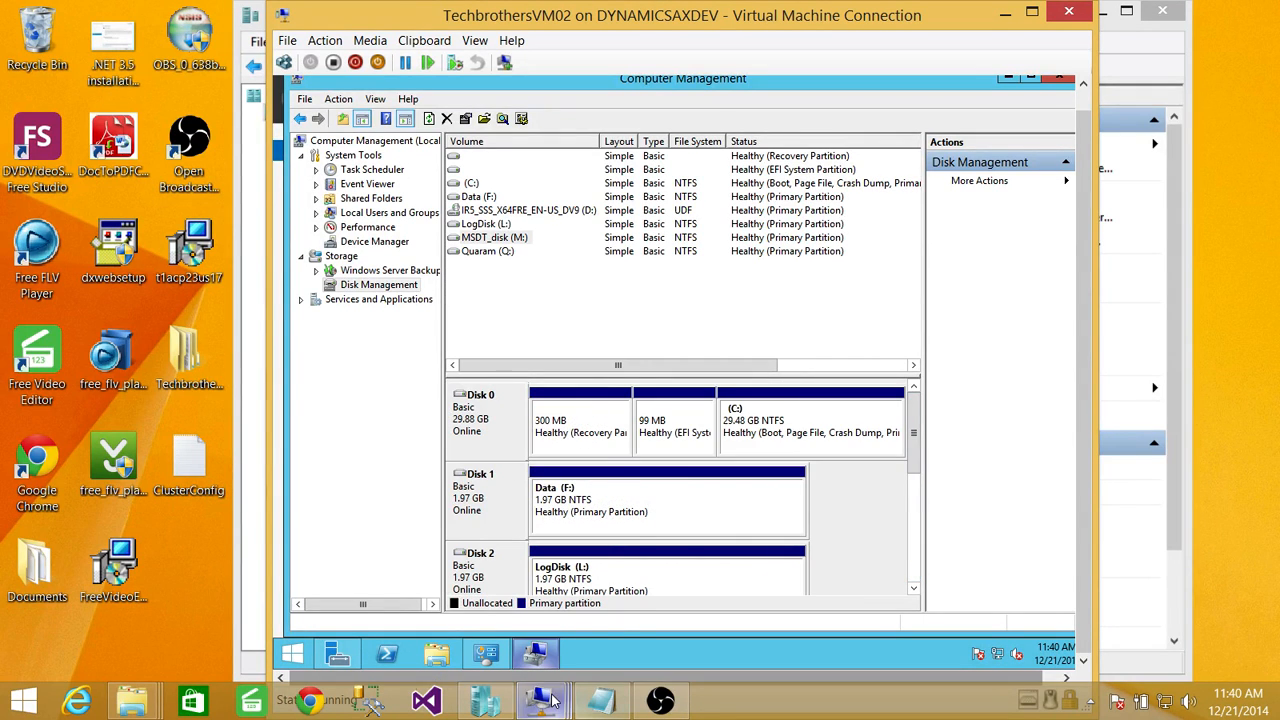
left_click(601, 700)
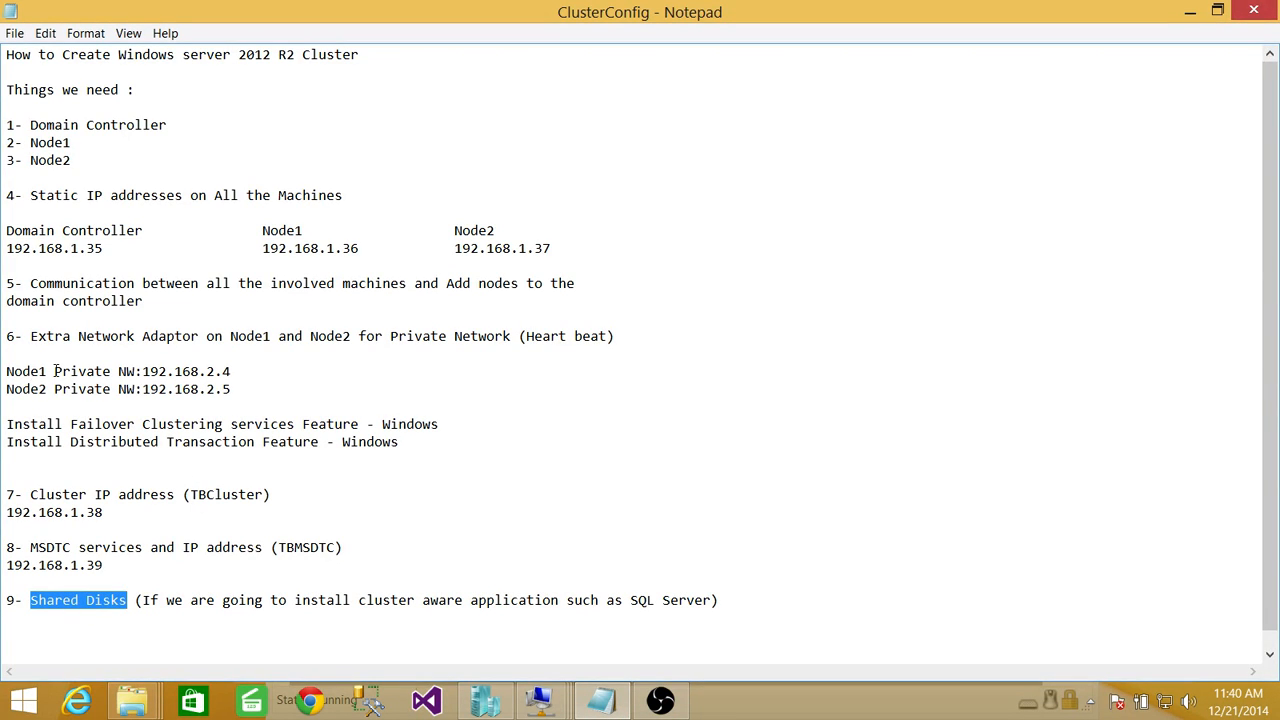
Clear the text selection to read item 9, Shared Disks, in the ClusterConfig notes.
left_click(352, 508)
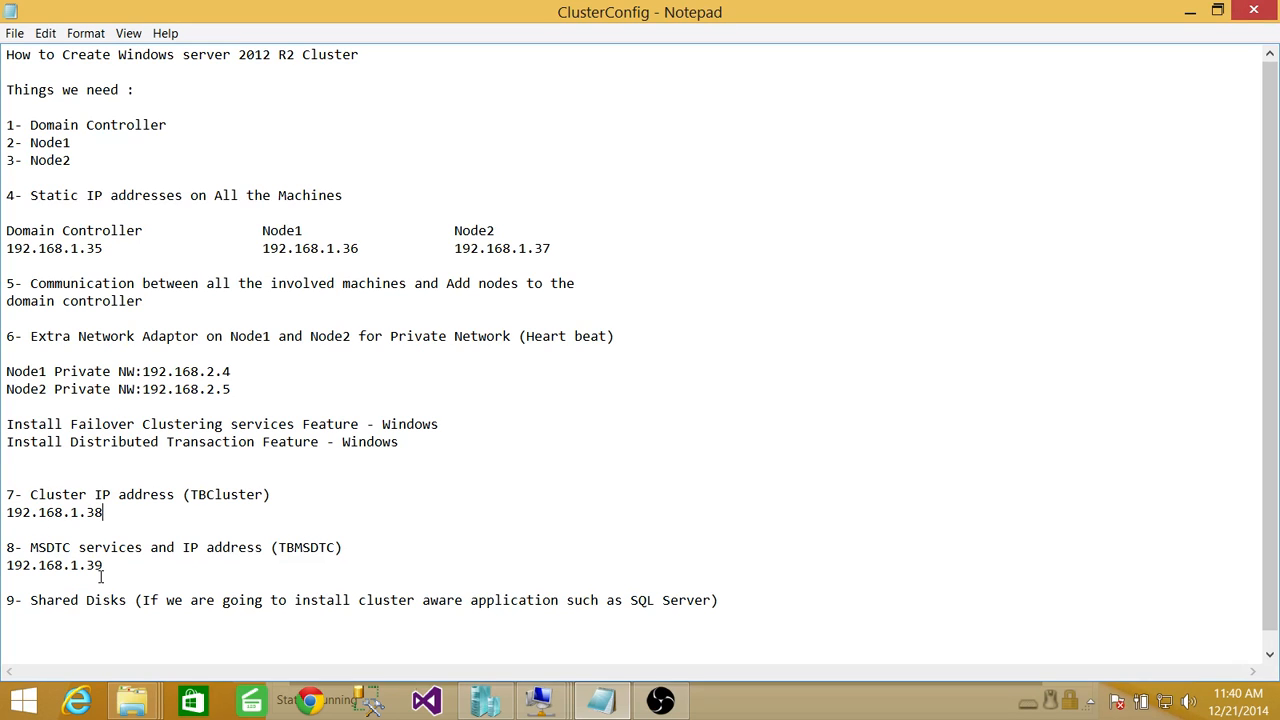
Minimize Notepad and the VM02 console, then switch to the TechbrothersVM01 connection.
left_click(1189, 14)
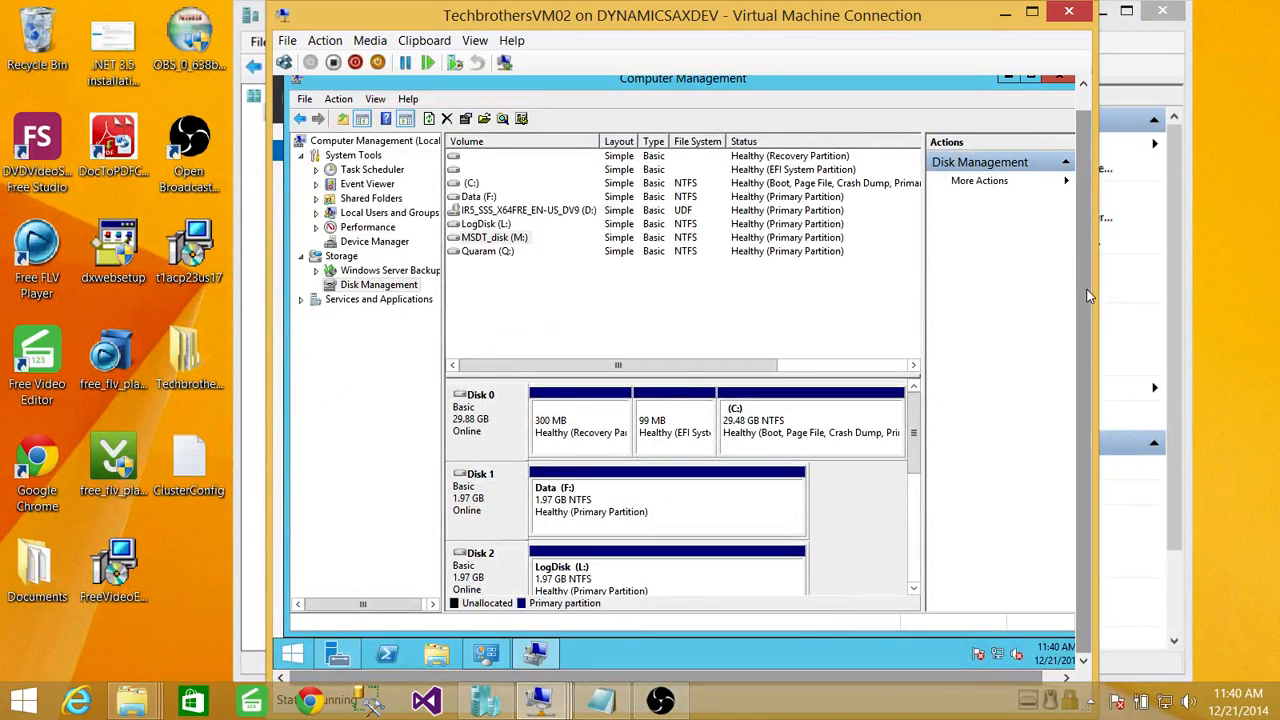
scroll(1089, 296, "up", 1)
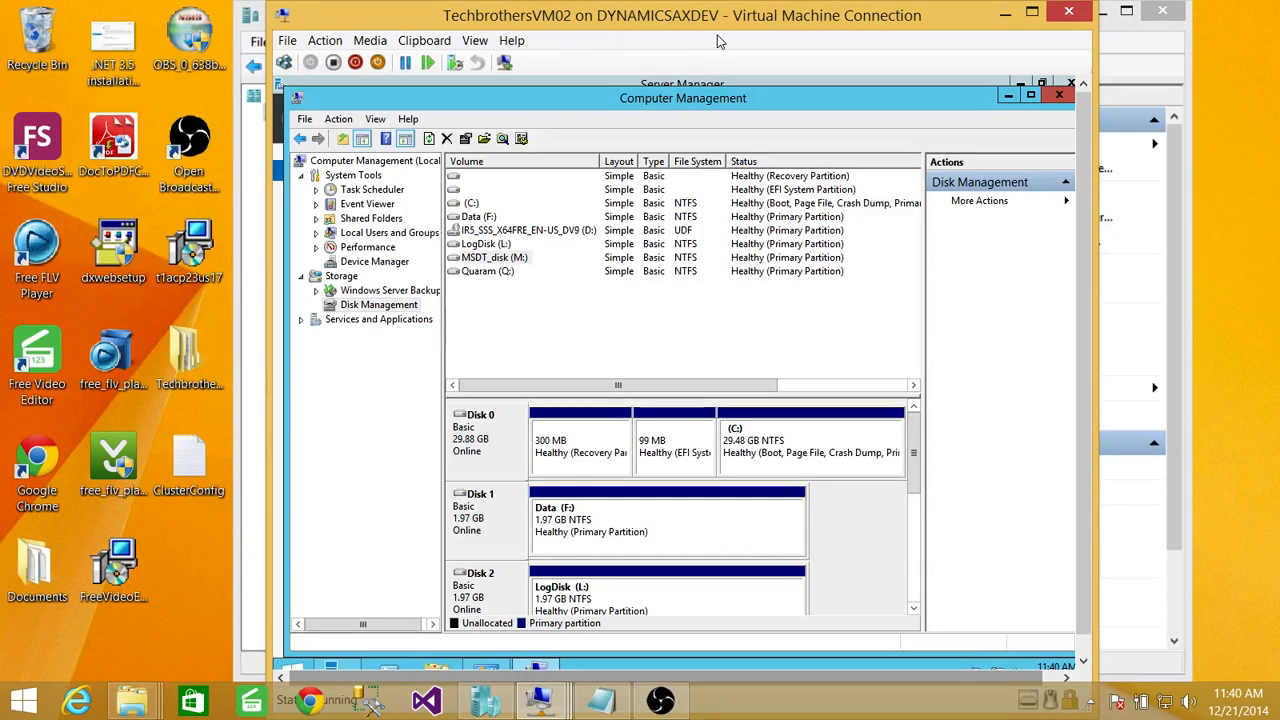
left_click(1006, 15)
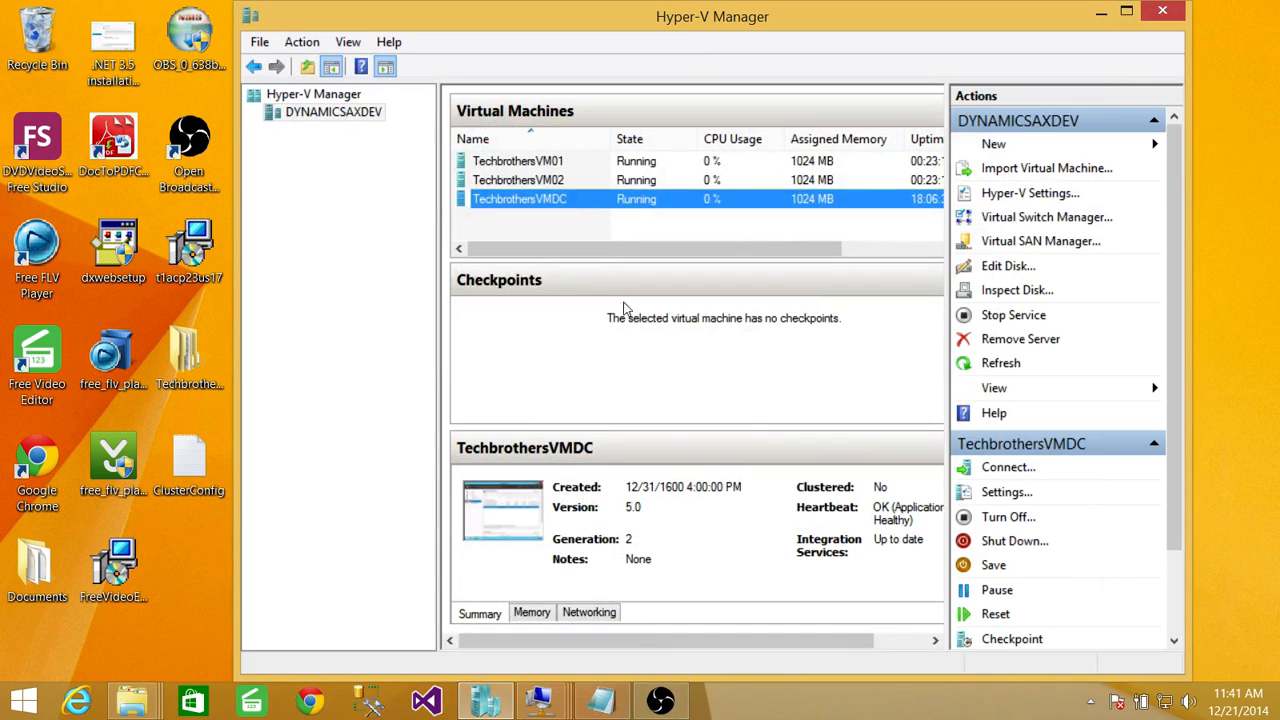
left_click(540, 700)
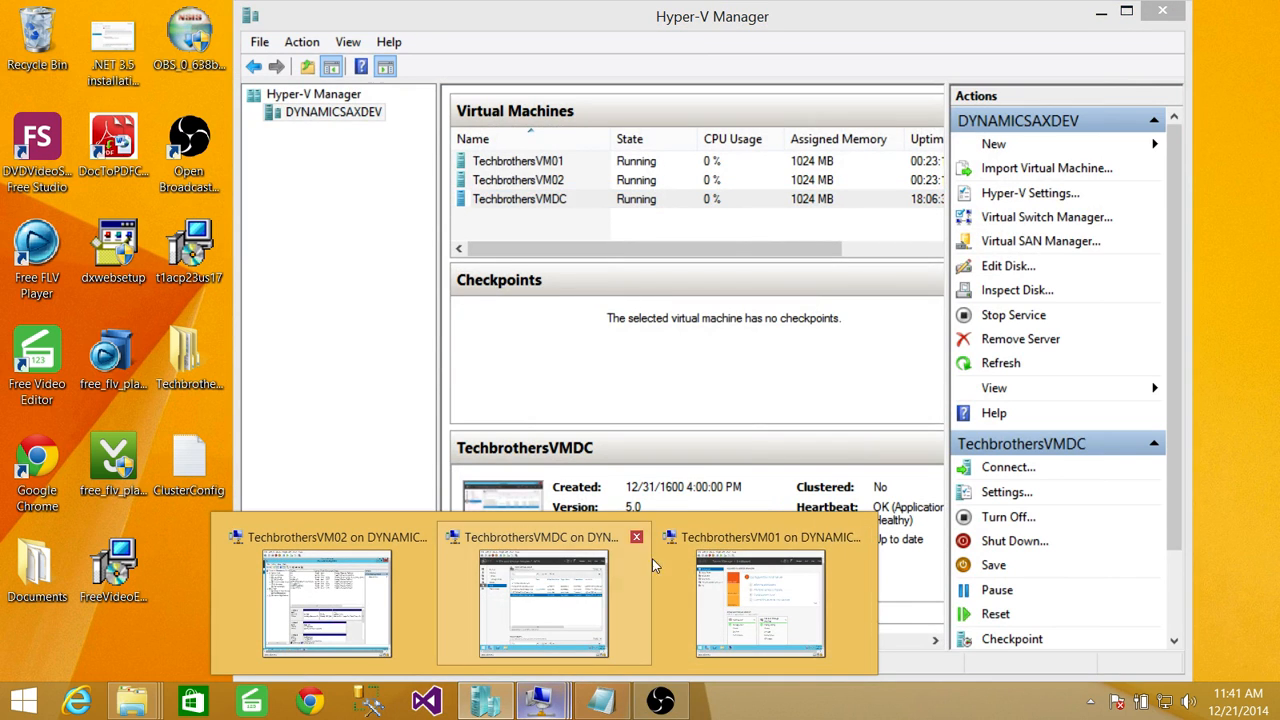
left_click(714, 624)
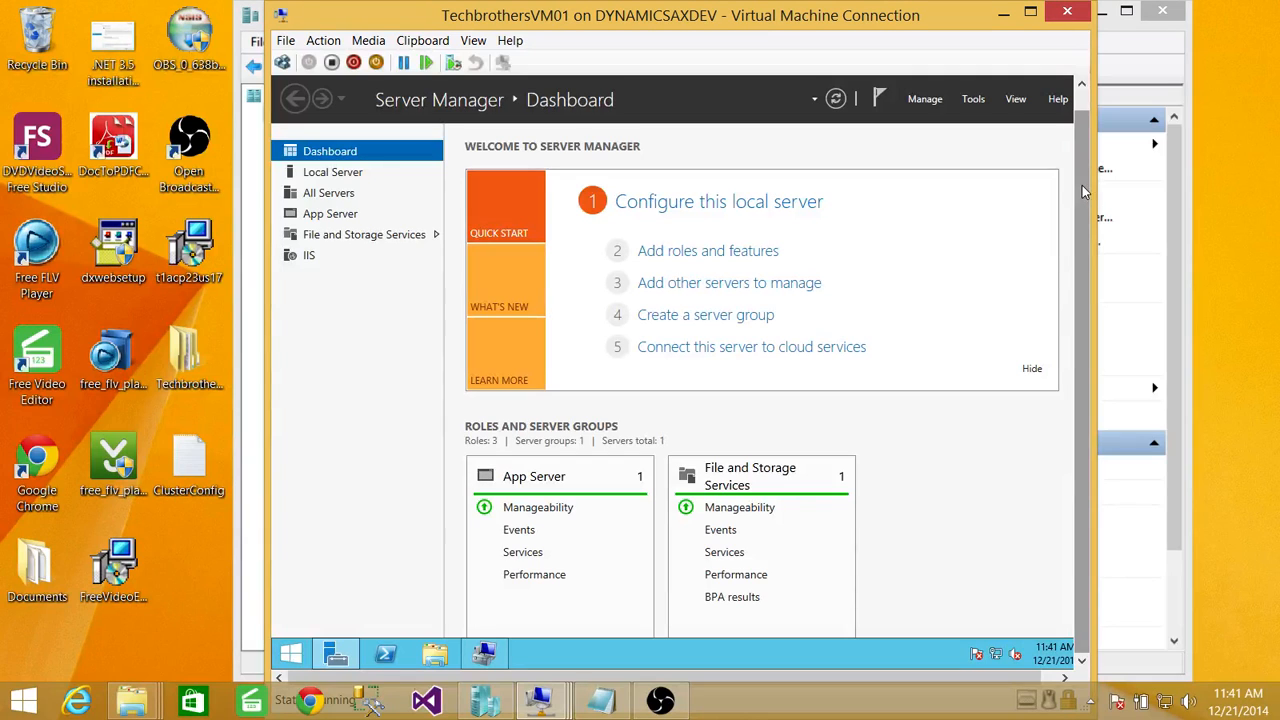
Launch Failover Cluster Manager from Tools and start Validate Configuration from the root node.
left_click(975, 104)
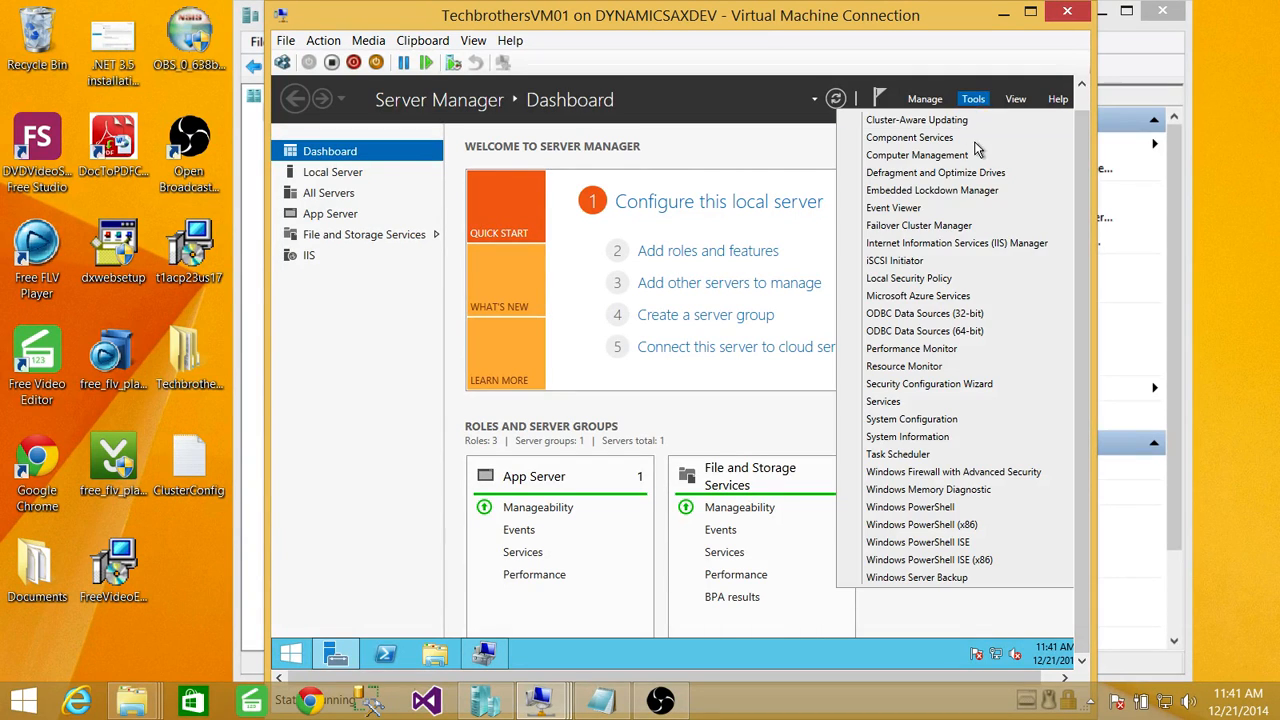
left_click(925, 232)
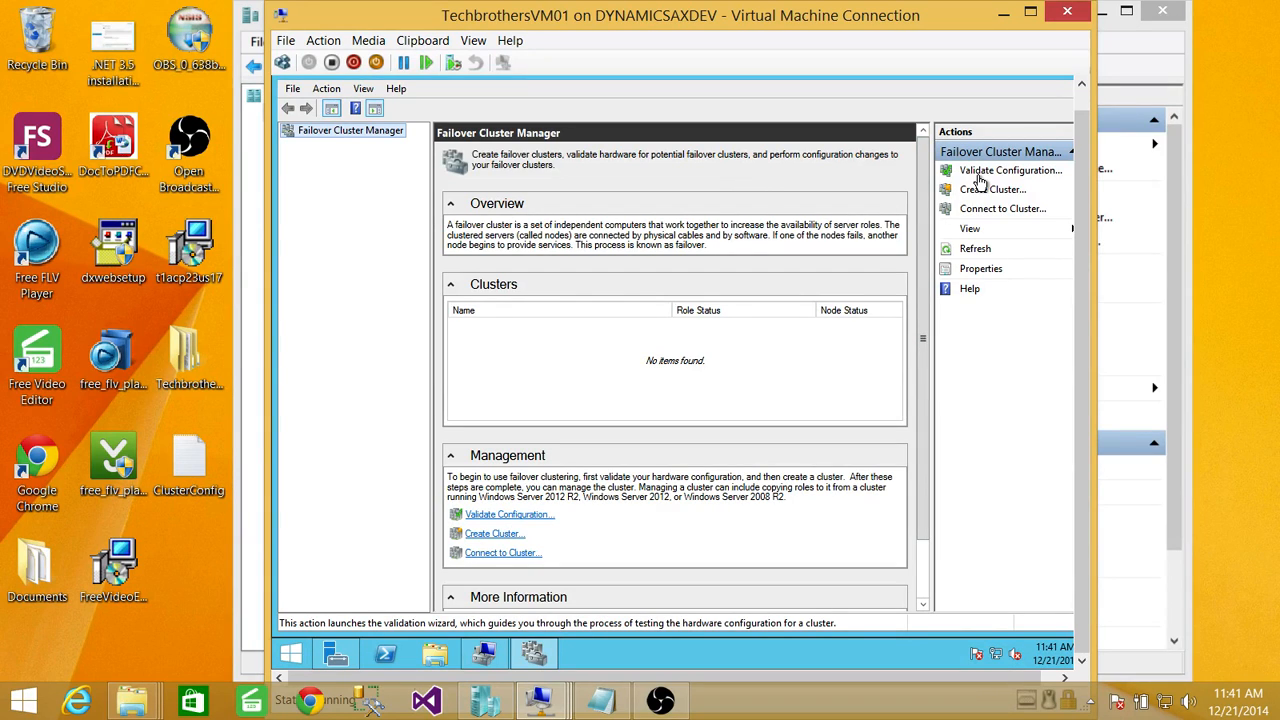
right_click(384, 134)
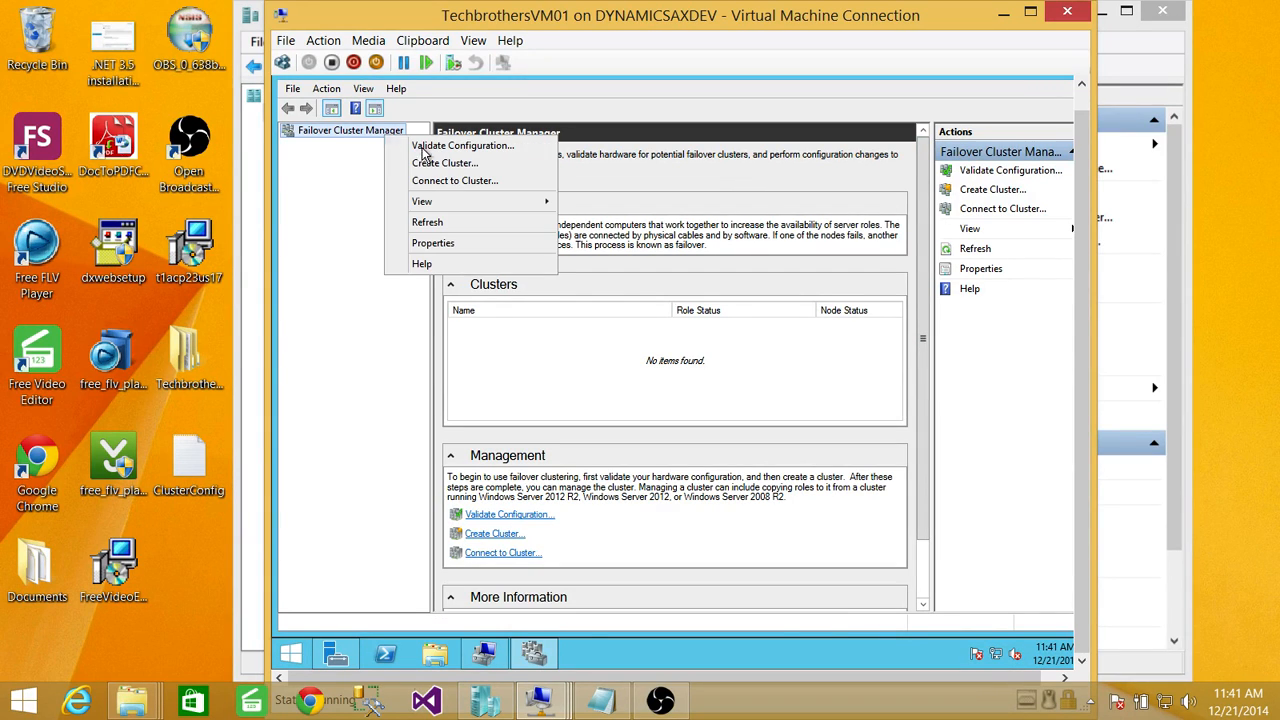
left_click(432, 150)
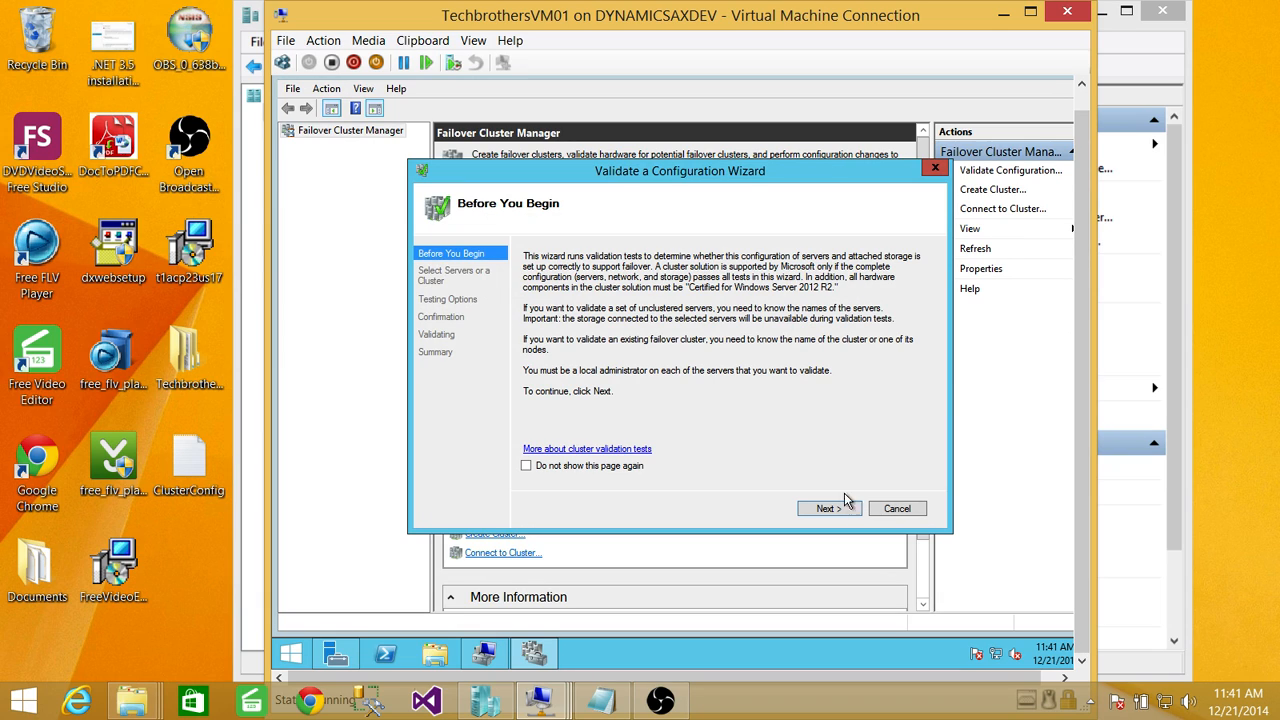
Skip the Before You Begin page in future and add Node1 as a server to validate.
left_click(609, 470)
left_click(828, 509)
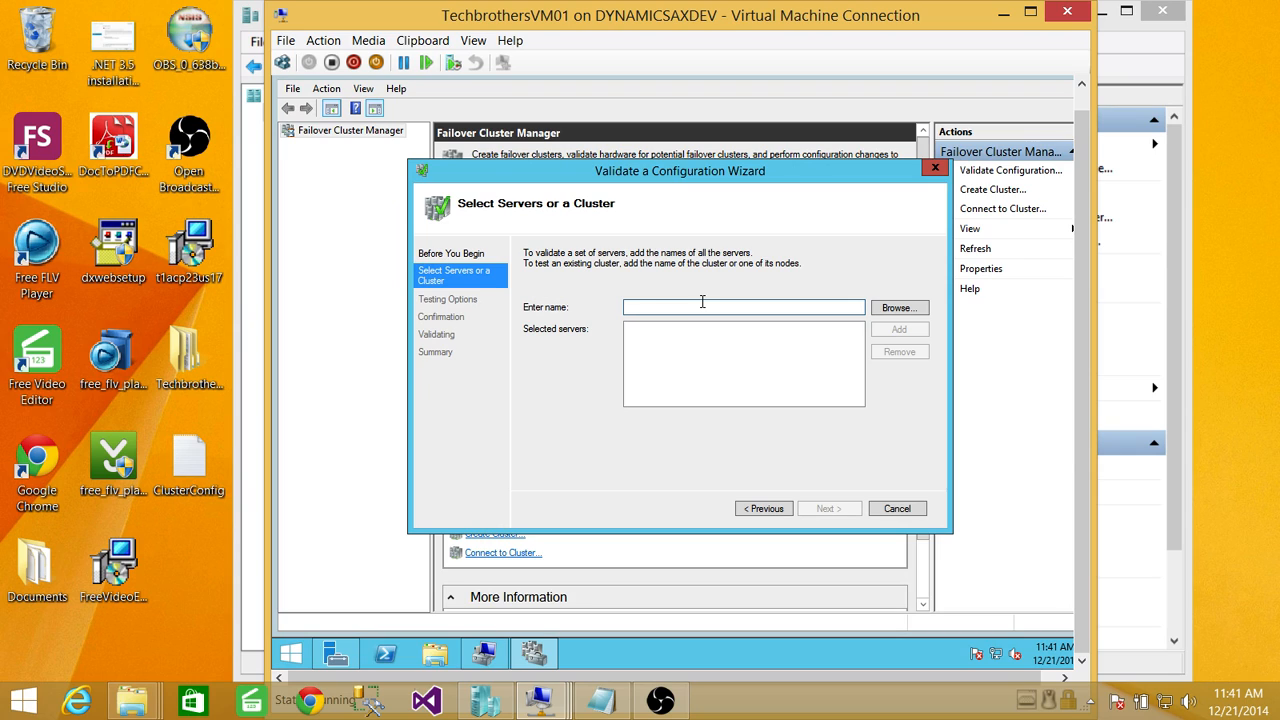
left_click(897, 310)
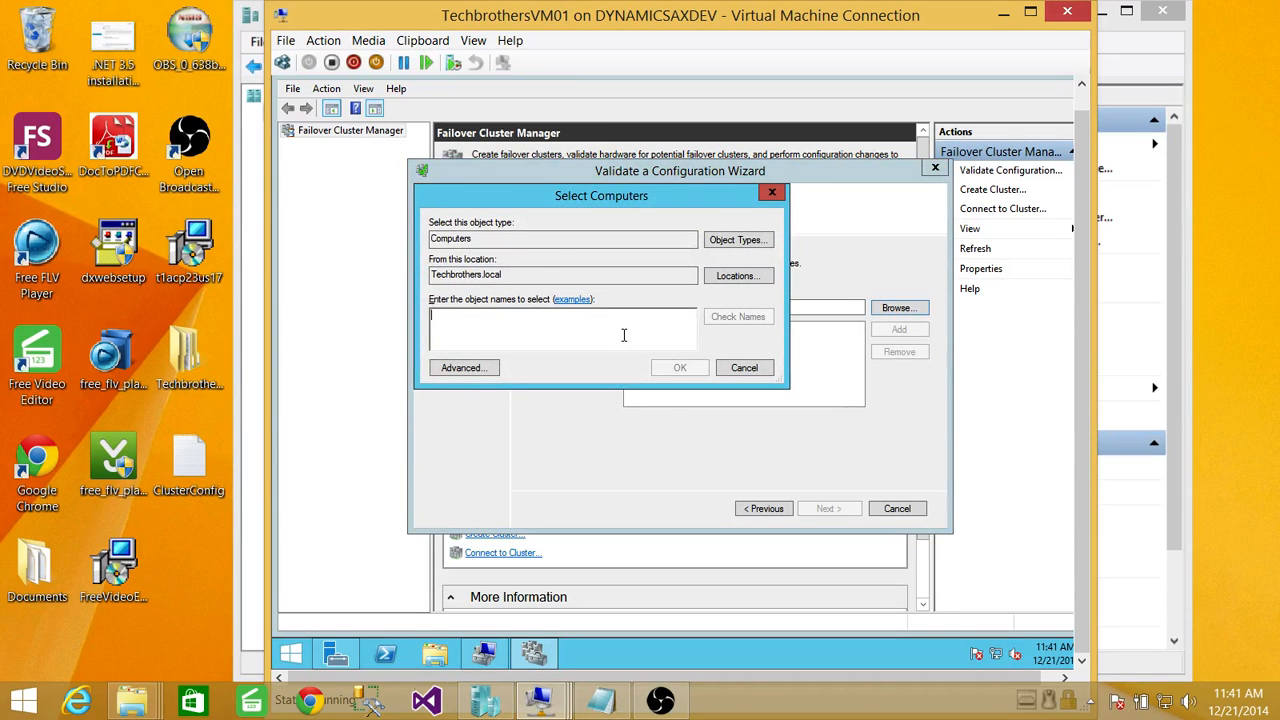
type("Node1")
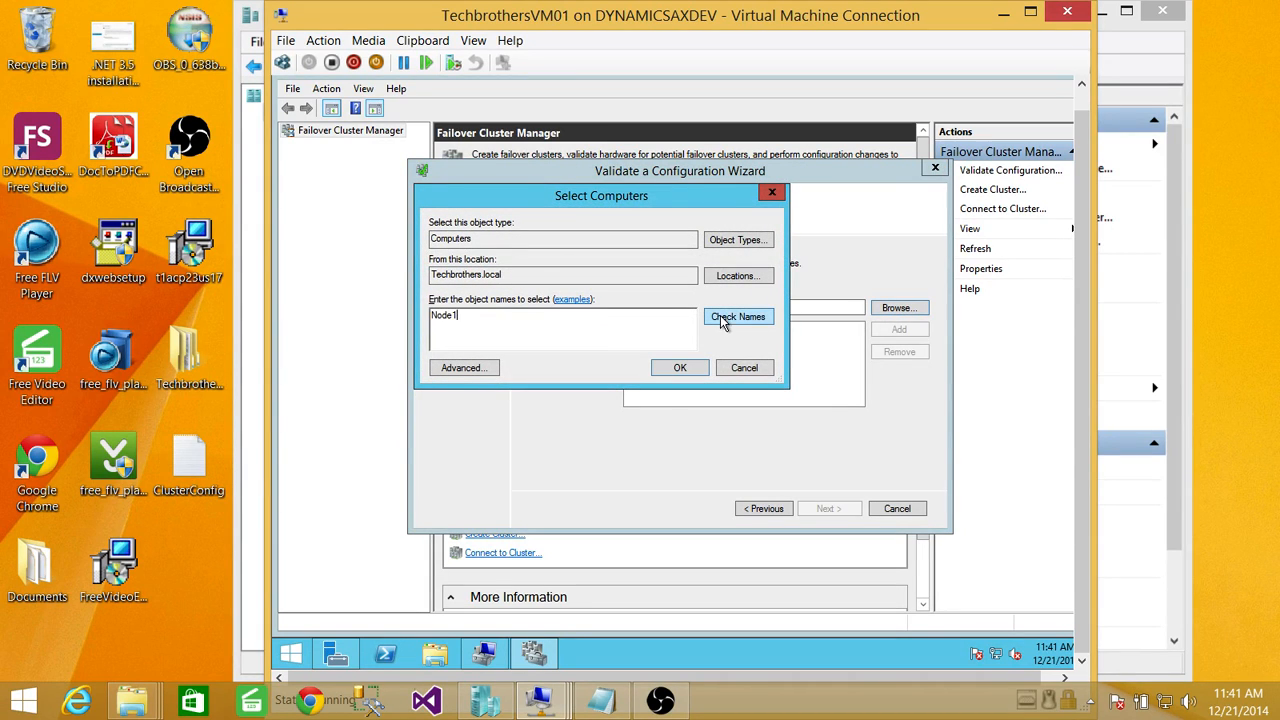
left_click(724, 320)
left_click(688, 371)
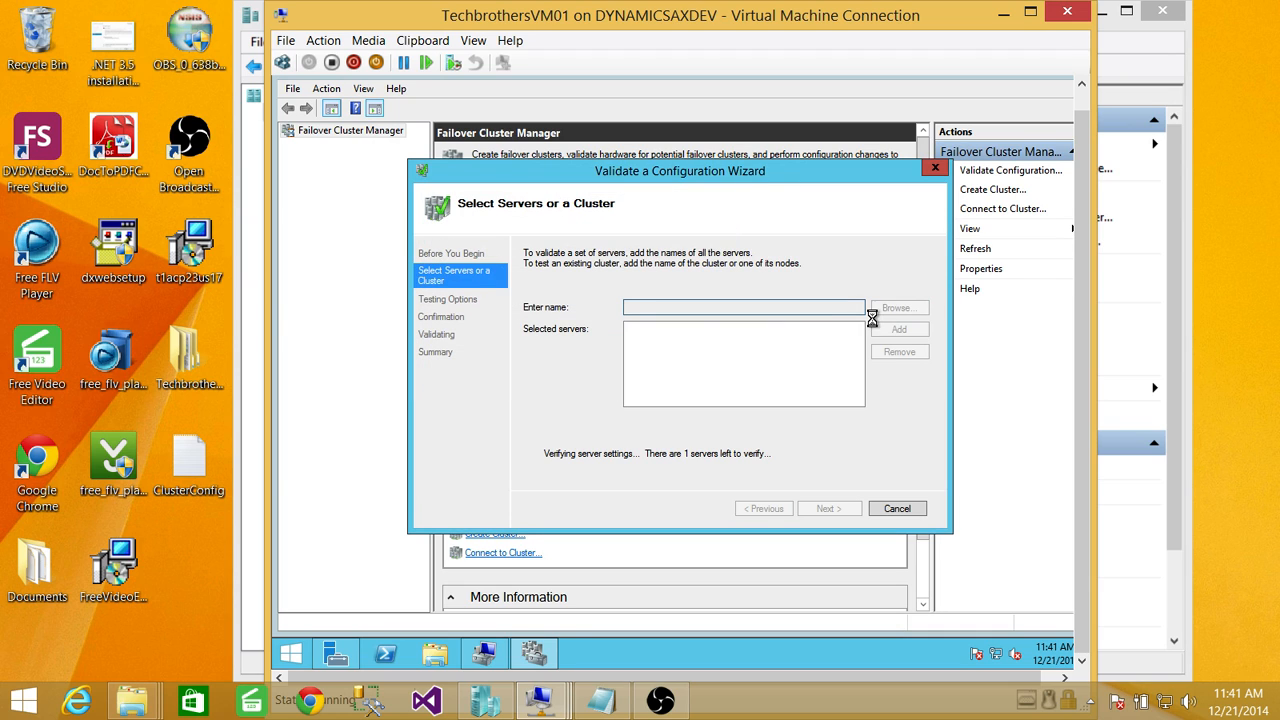
Add Node2 as the second server to validate.
left_click(740, 305)
type("Node2")
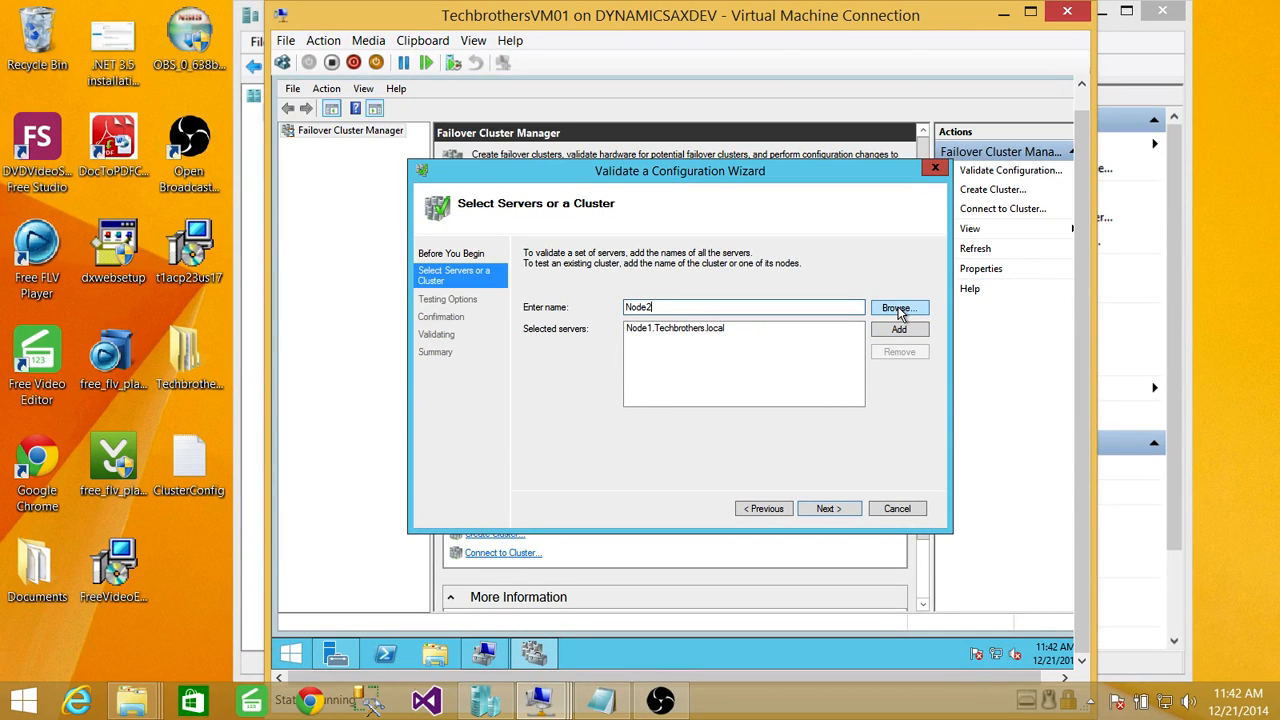
left_click(899, 311)
type("N")
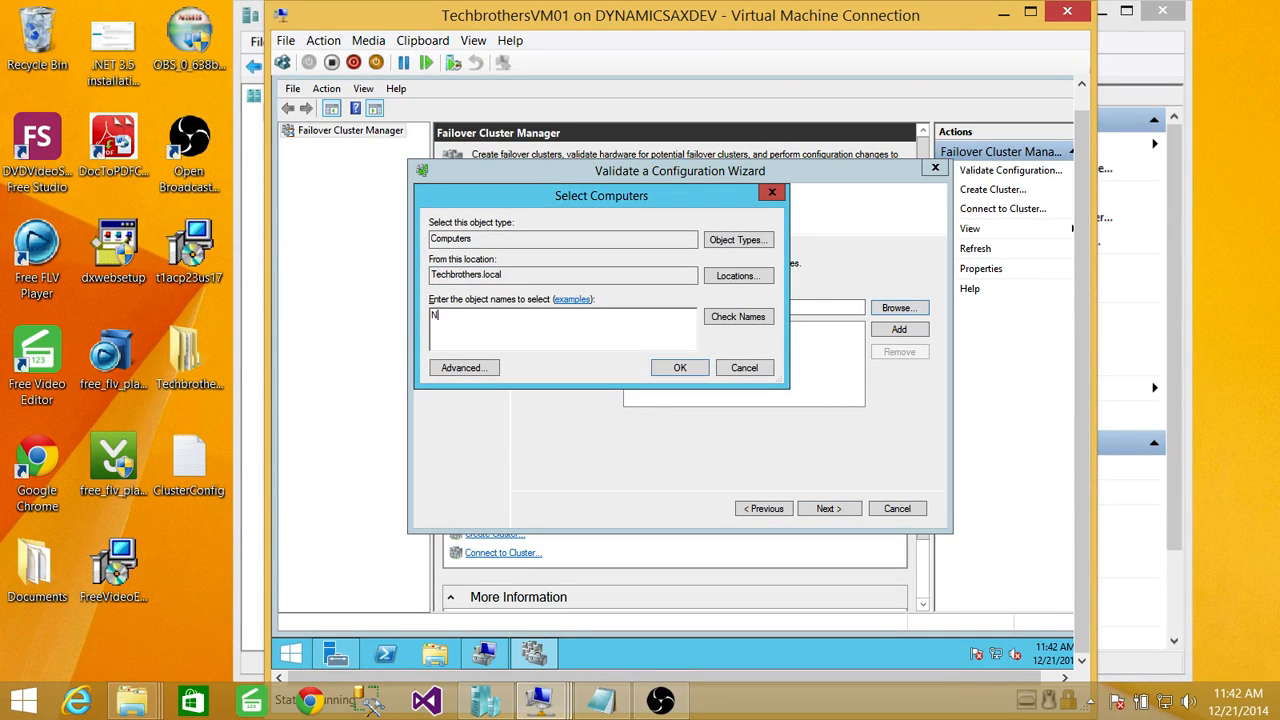
type("ode2")
left_click(740, 318)
left_click(682, 369)
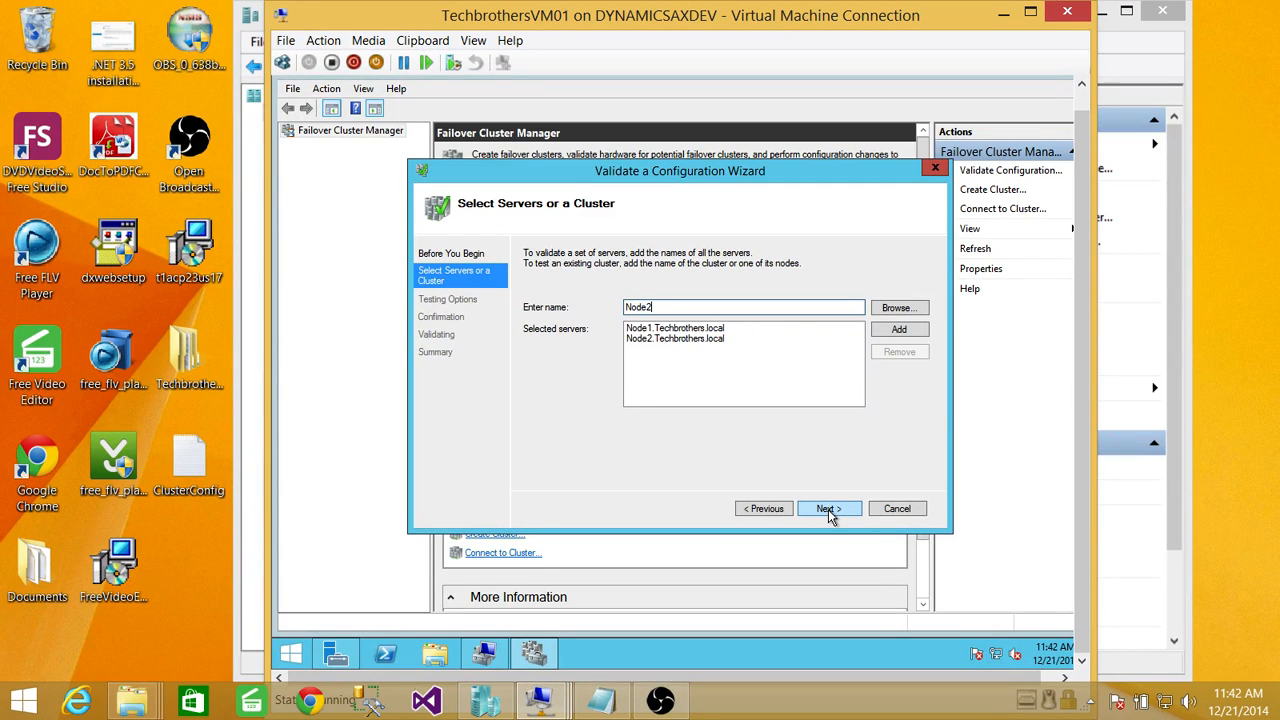
Keep 'Run all tests' and advance past Confirmation so validation of both nodes starts.
left_click(828, 509)
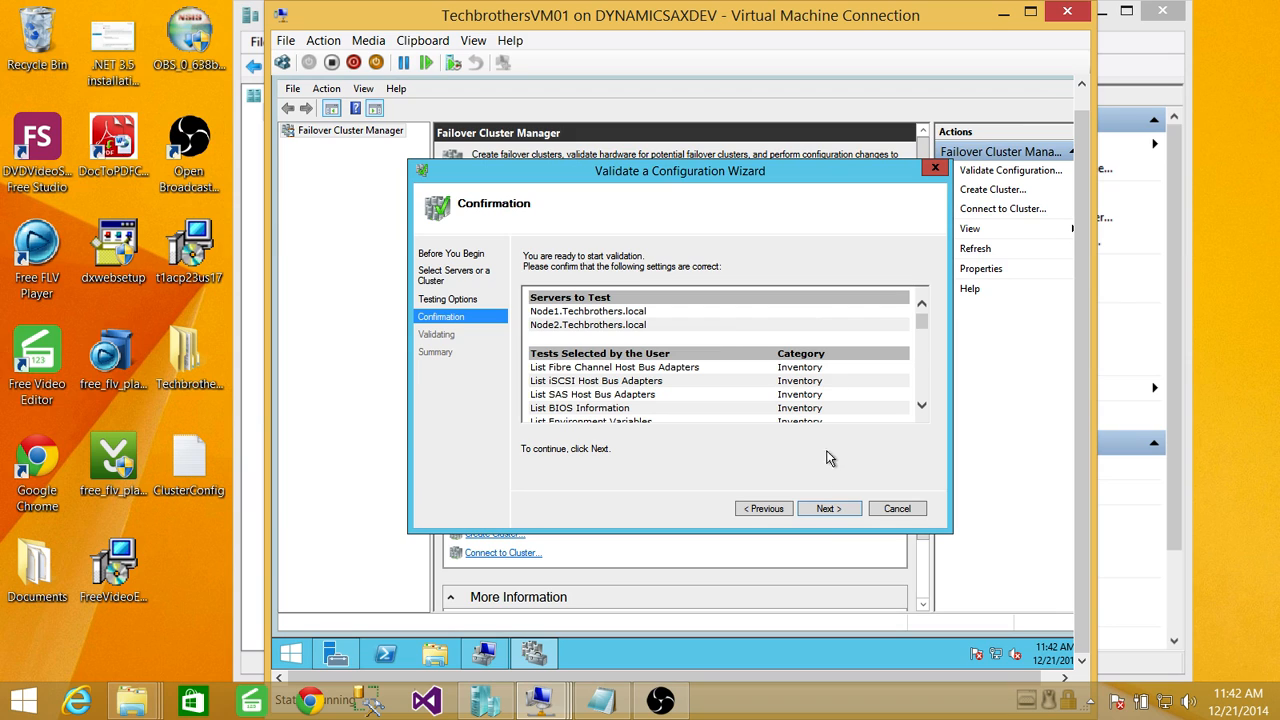
left_click(829, 508)
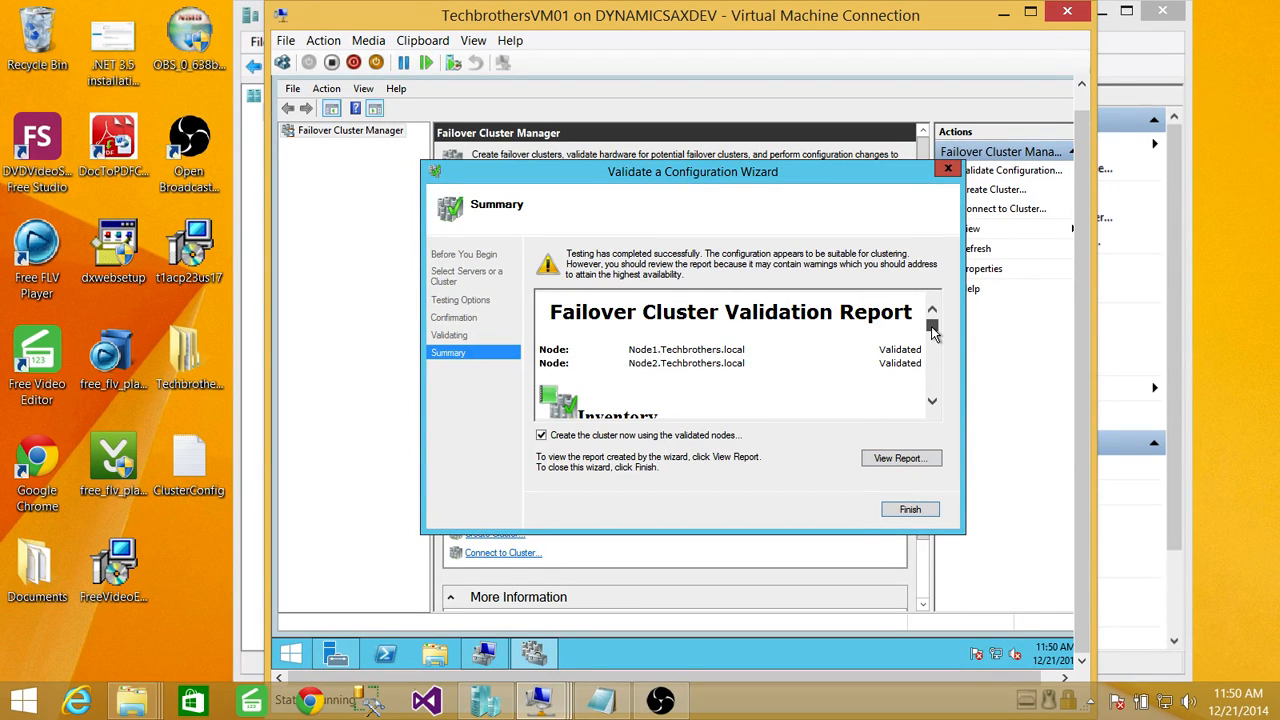
Scroll the validation Summary to its 'suitable for clustering' result, with Network Communication flagged Warning.
left_click_drag(932, 332, 932, 358)
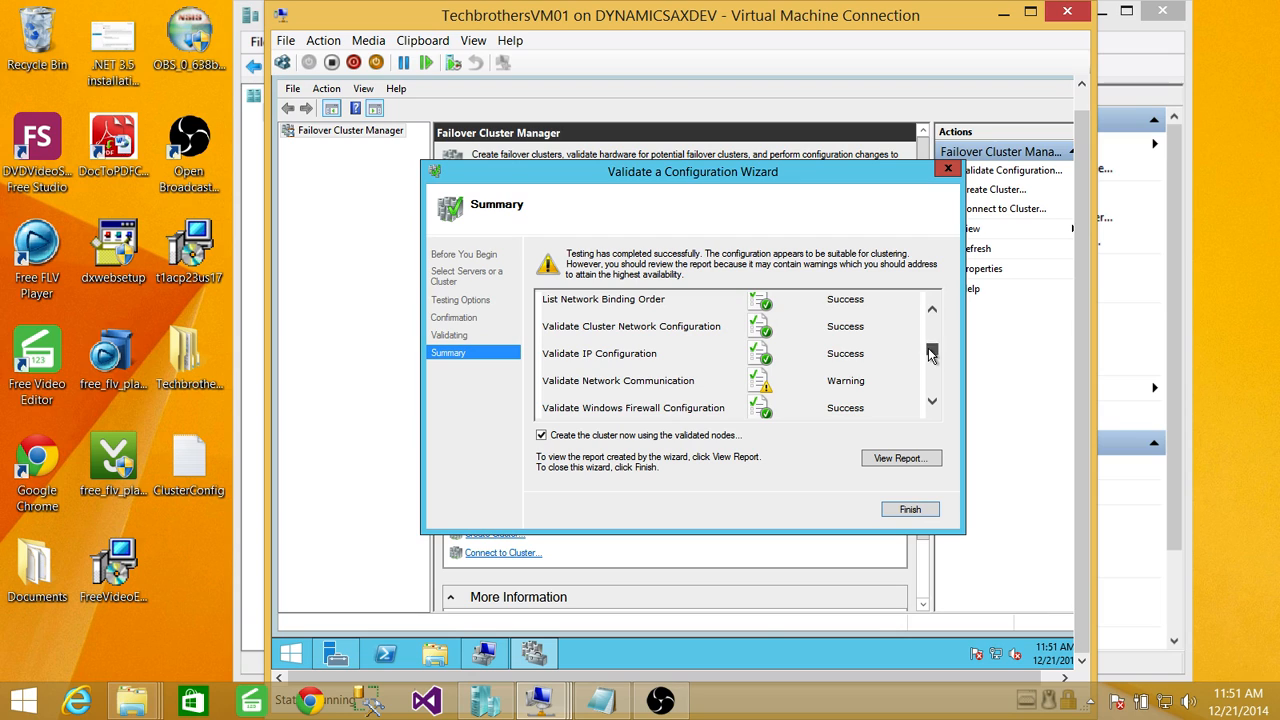
left_click_drag(930, 354, 931, 402)
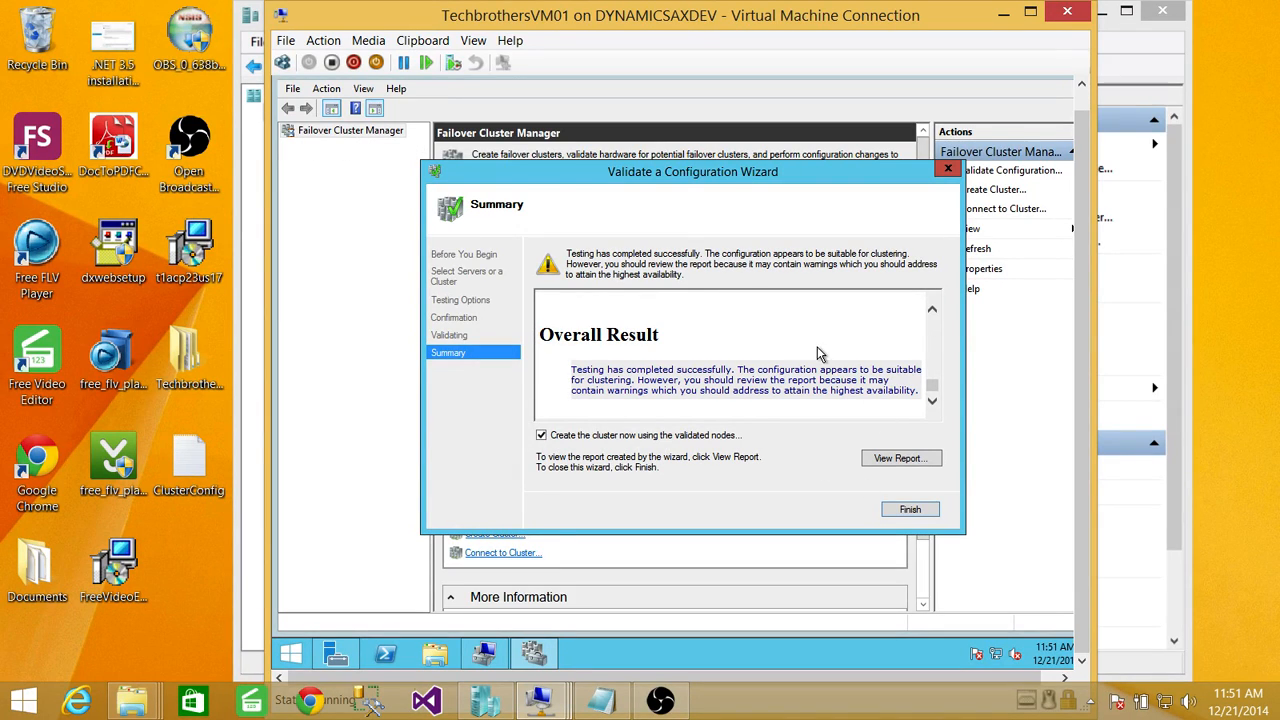
Finish validation, launch the Create Cluster Wizard, and skip its introduction page in future.
left_click(909, 510)
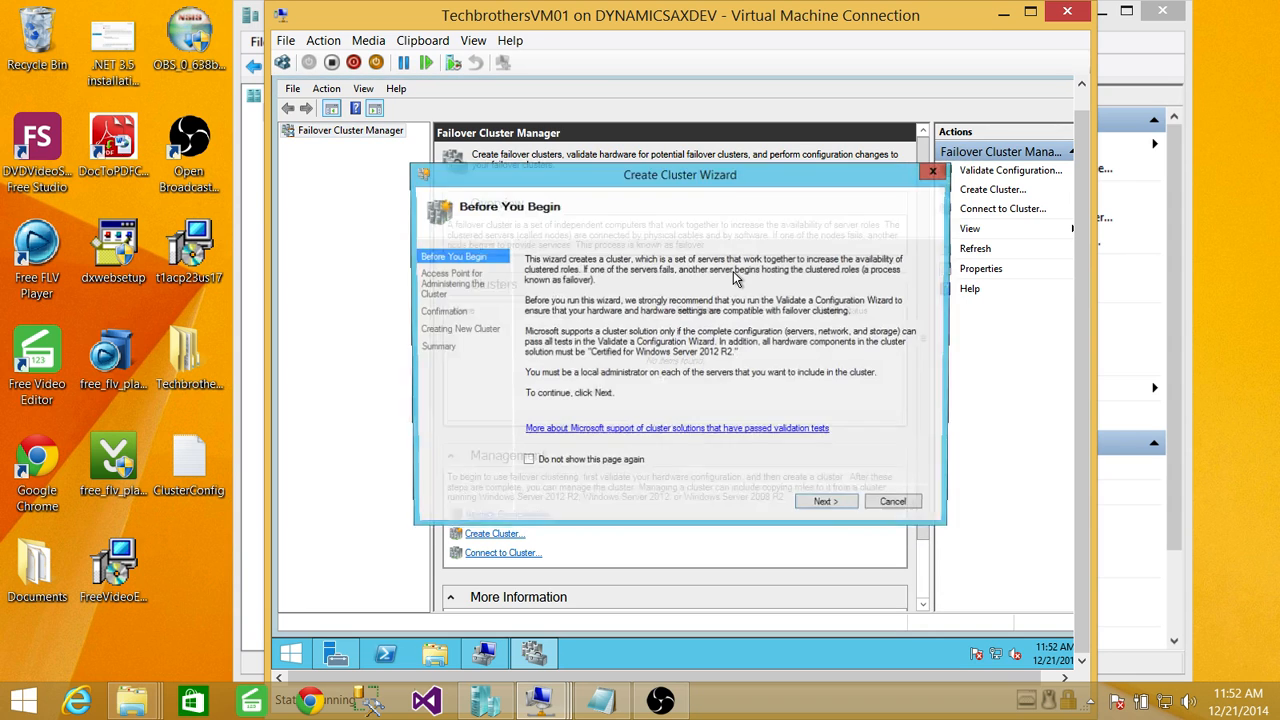
left_click(526, 463)
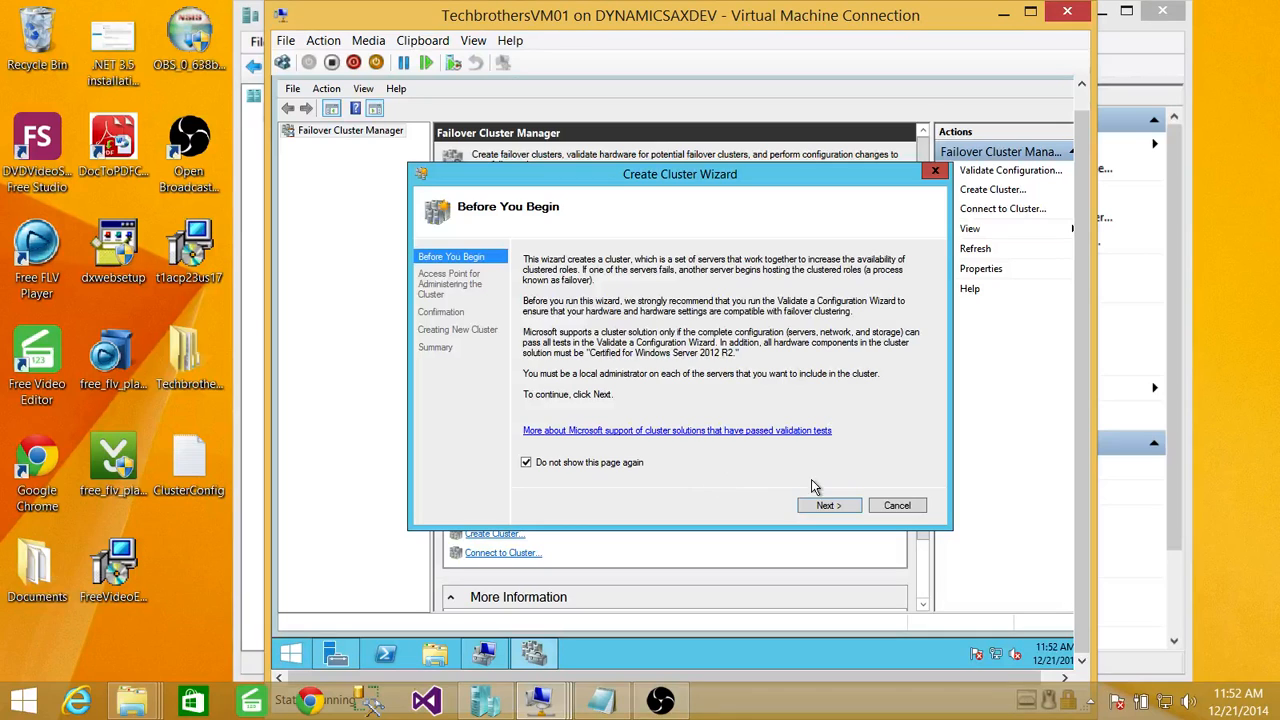
left_click(828, 506)
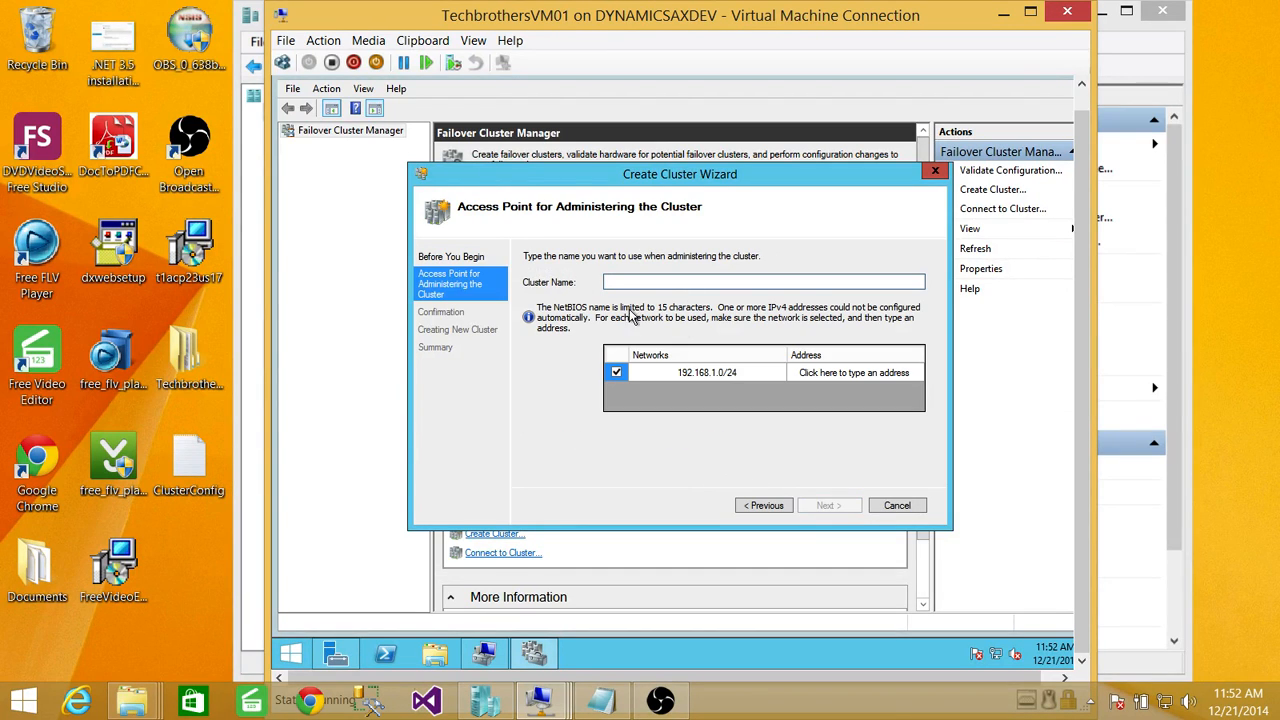
Name the cluster TBCluster, taking the name from the configuration notes.
left_click(600, 700)
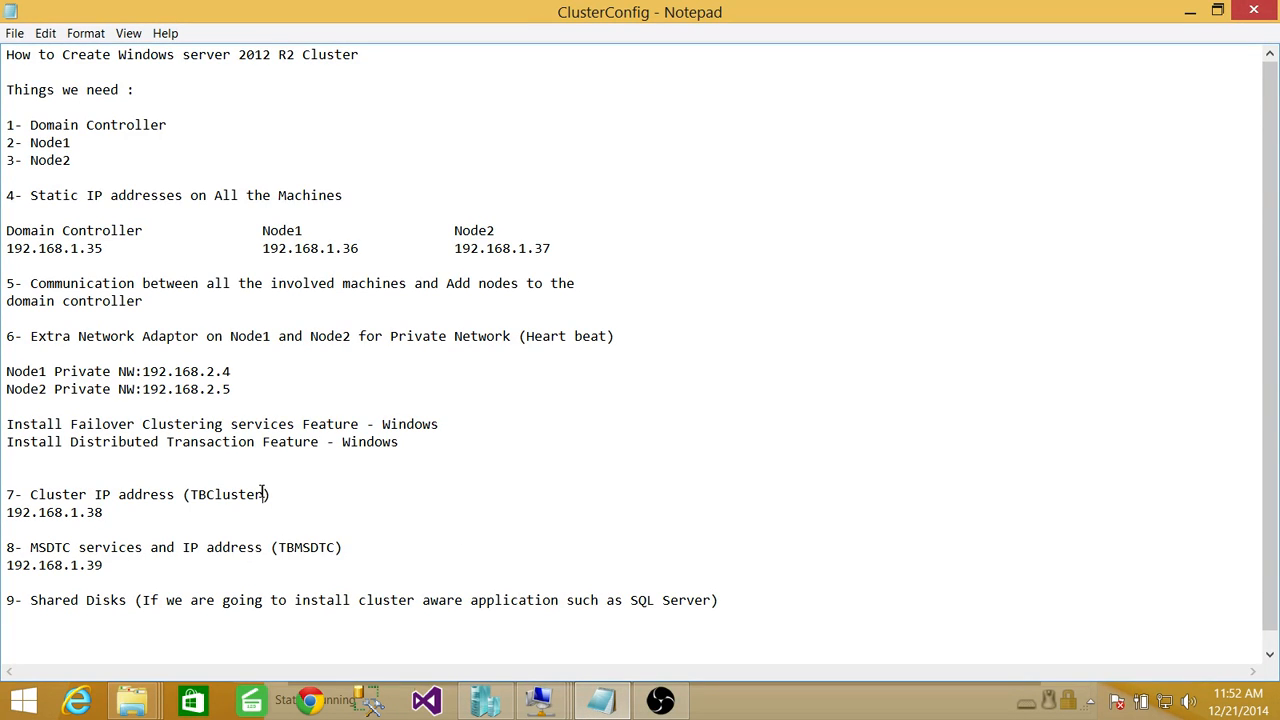
left_click_drag(264, 494, 192, 491)
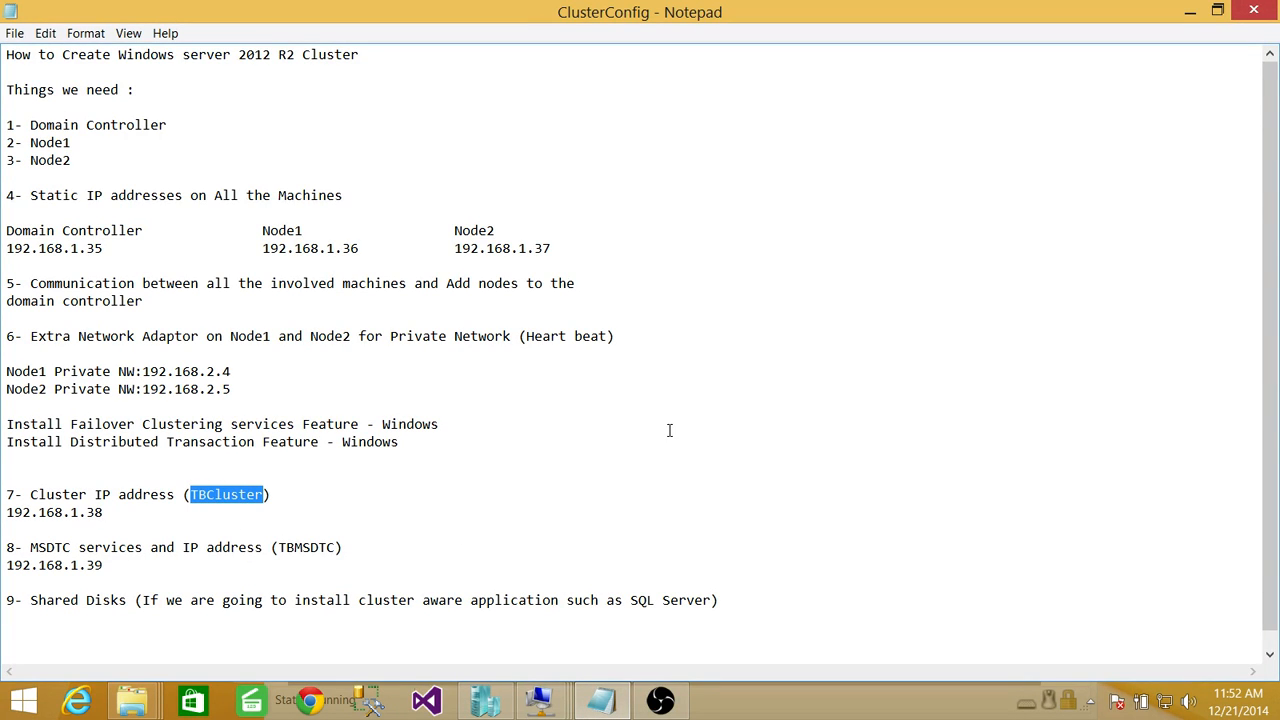
left_click(1190, 10)
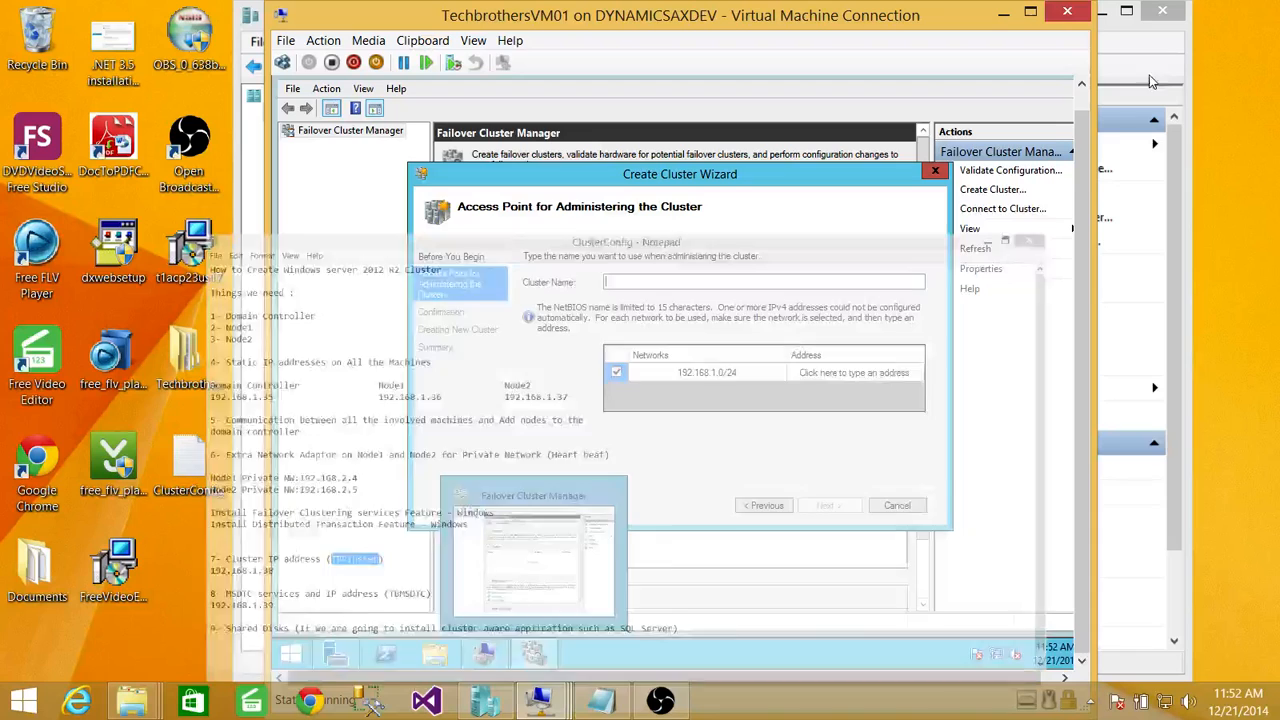
left_click(690, 281)
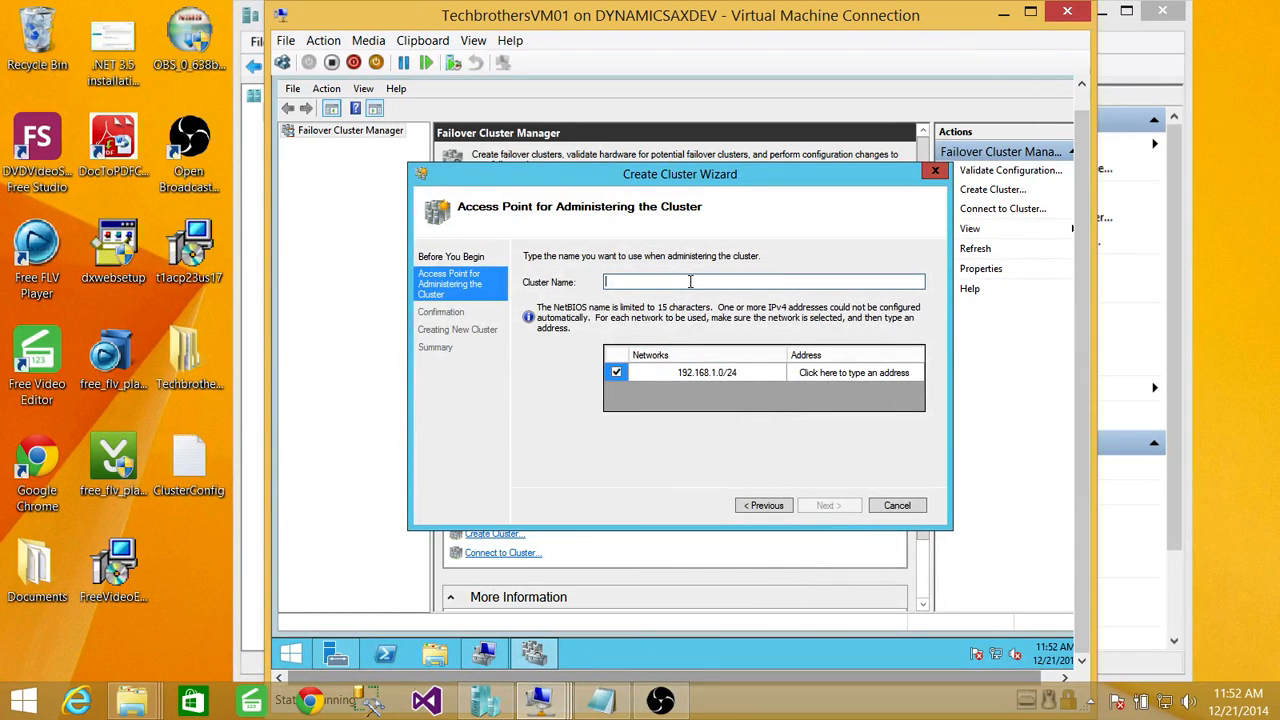
type("TC")
type("Cluster")
Give the cluster the IP address 192.168.1.38, copied from the notes.
left_click(815, 375)
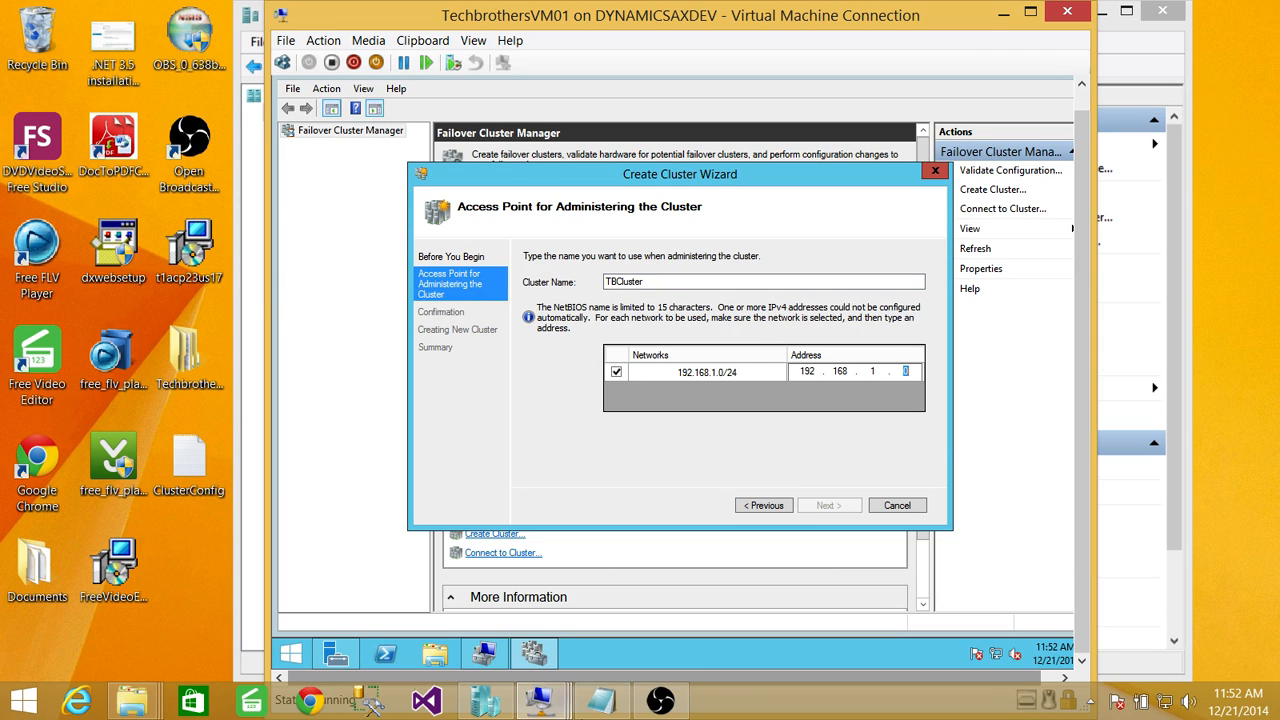
left_click(601, 700)
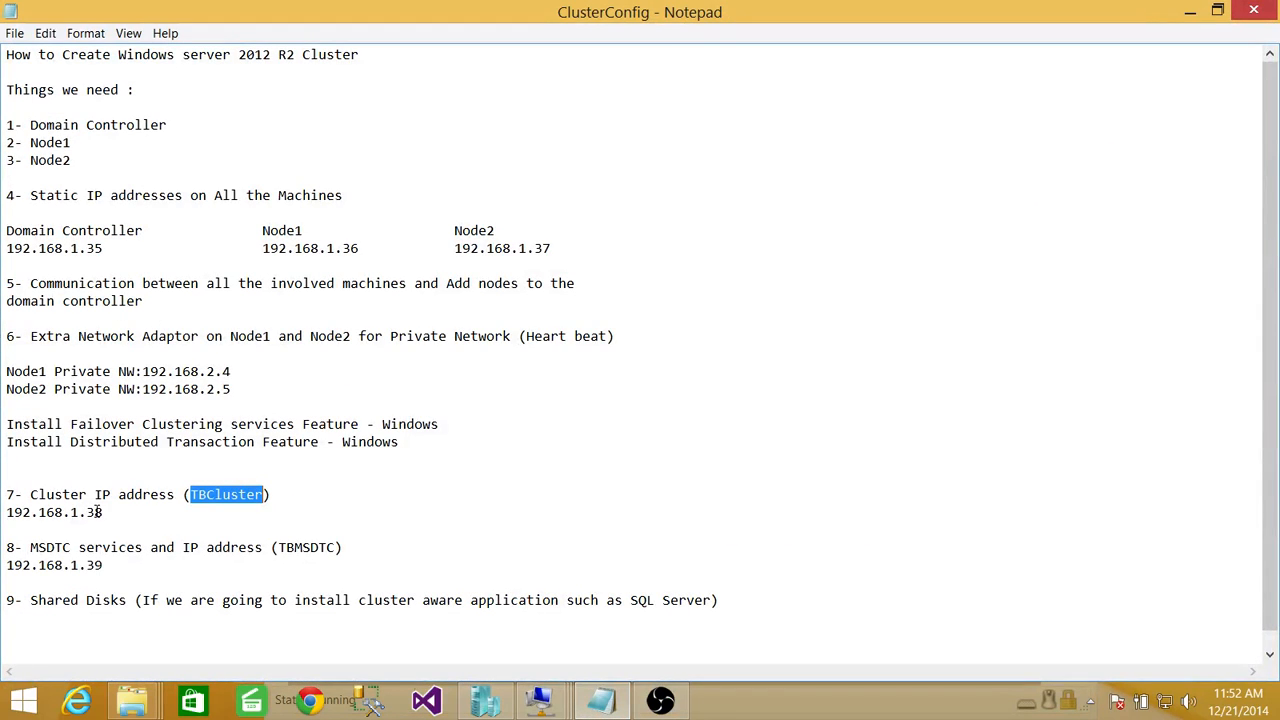
left_click_drag(104, 512, 6, 512)
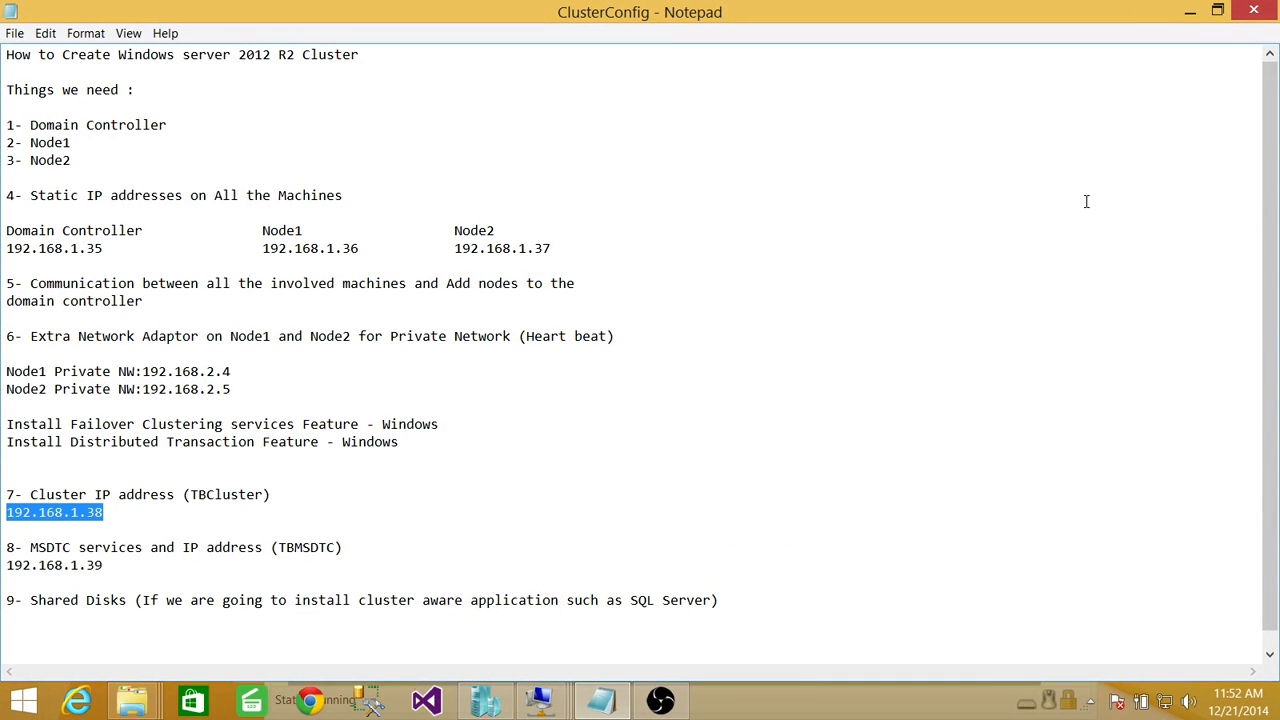
left_click(1190, 11)
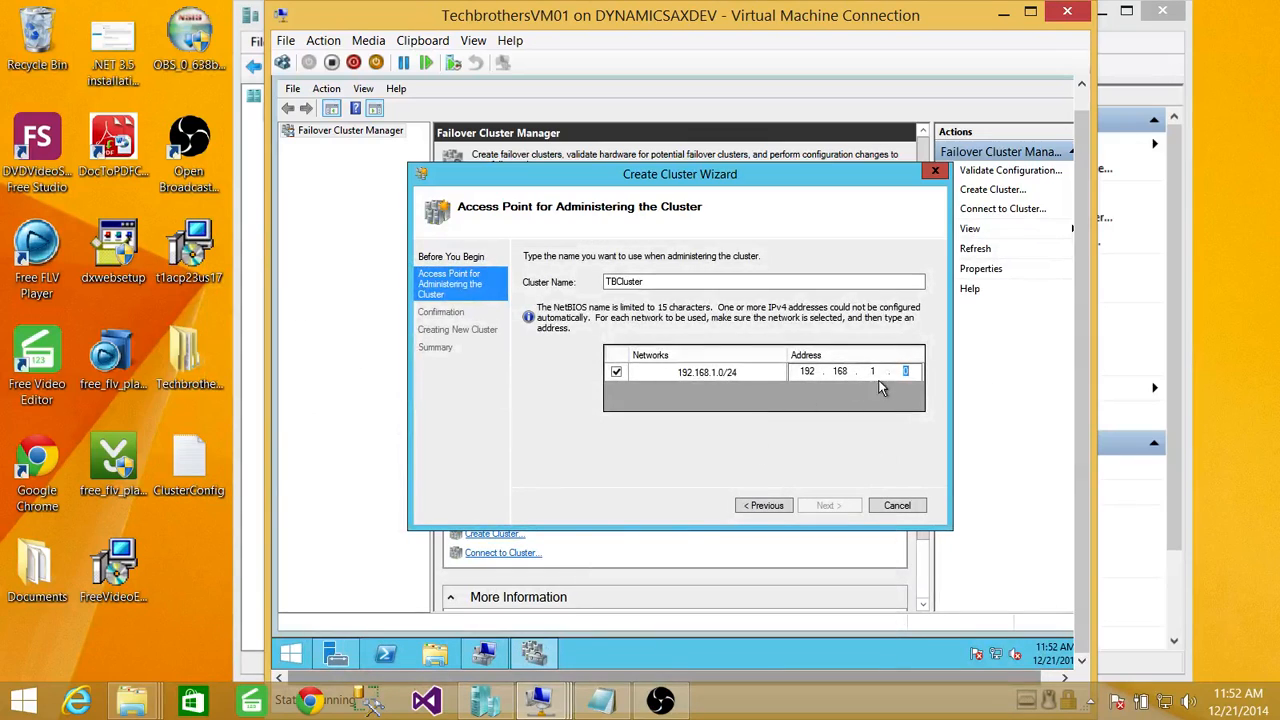
type("3")
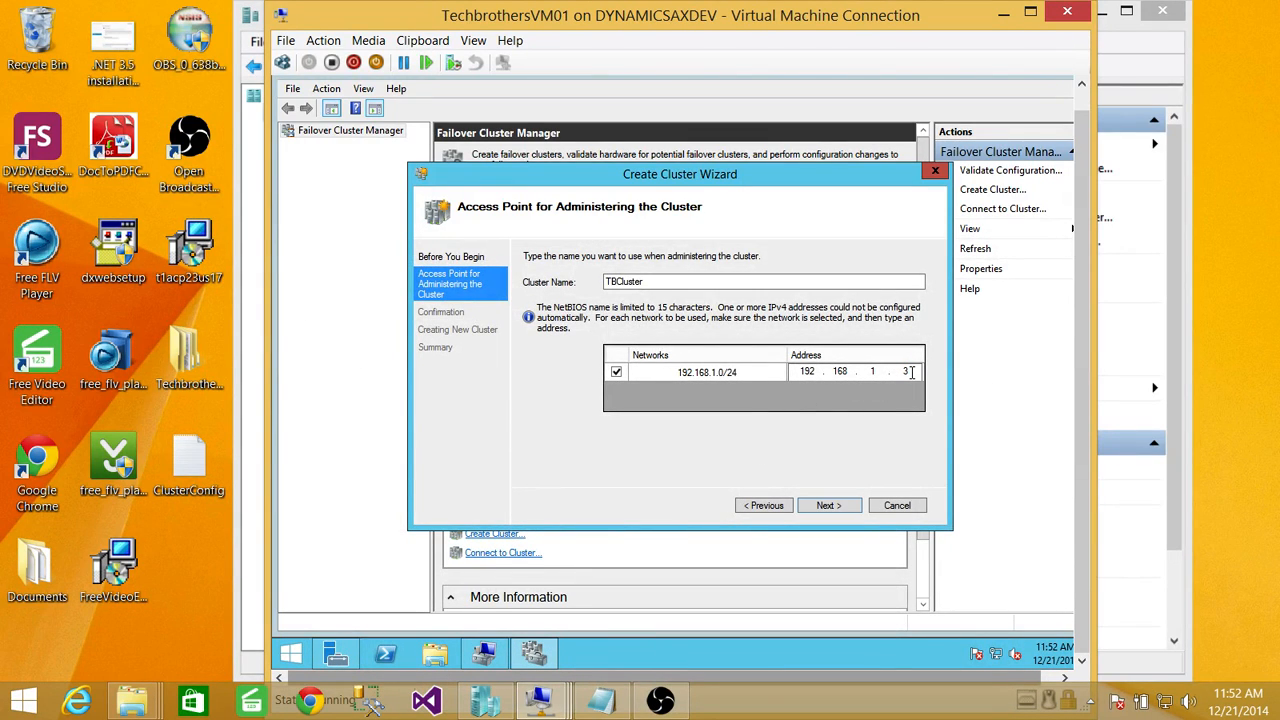
type("8")
left_click(832, 506)
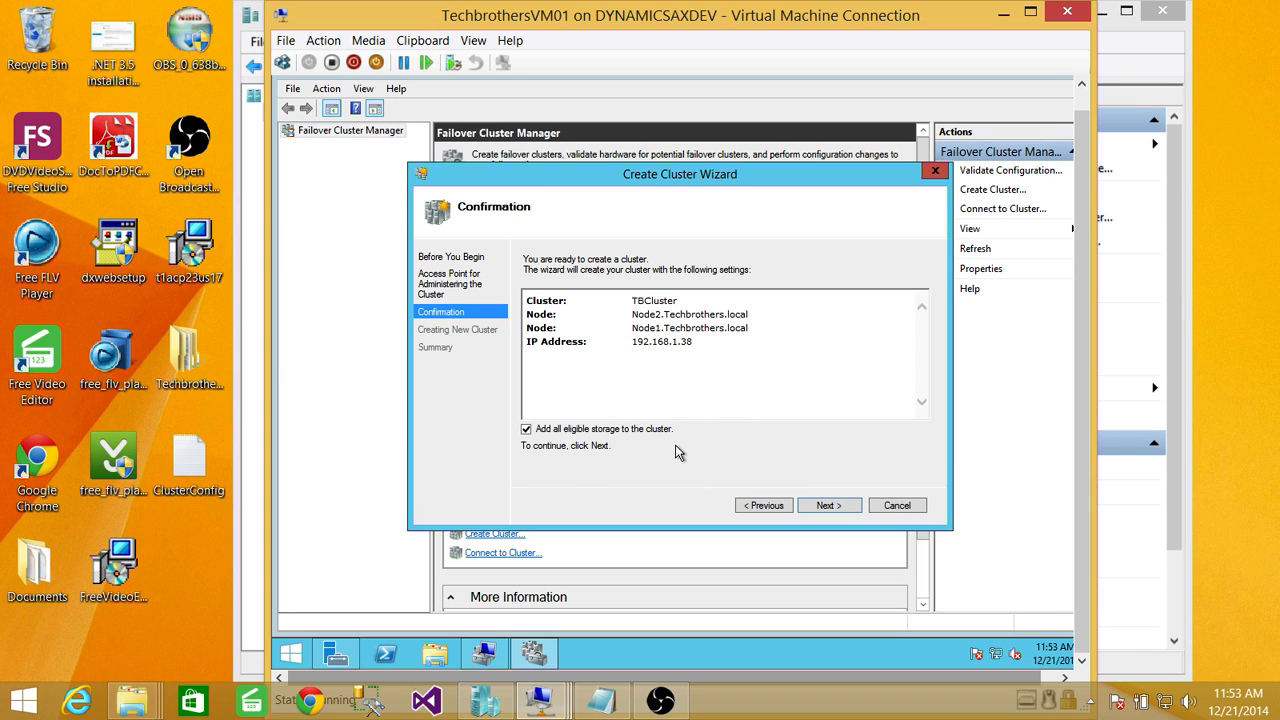
Create TBCluster with Node1, Node2 and all eligible storage, then close the wizard.
left_click(828, 505)
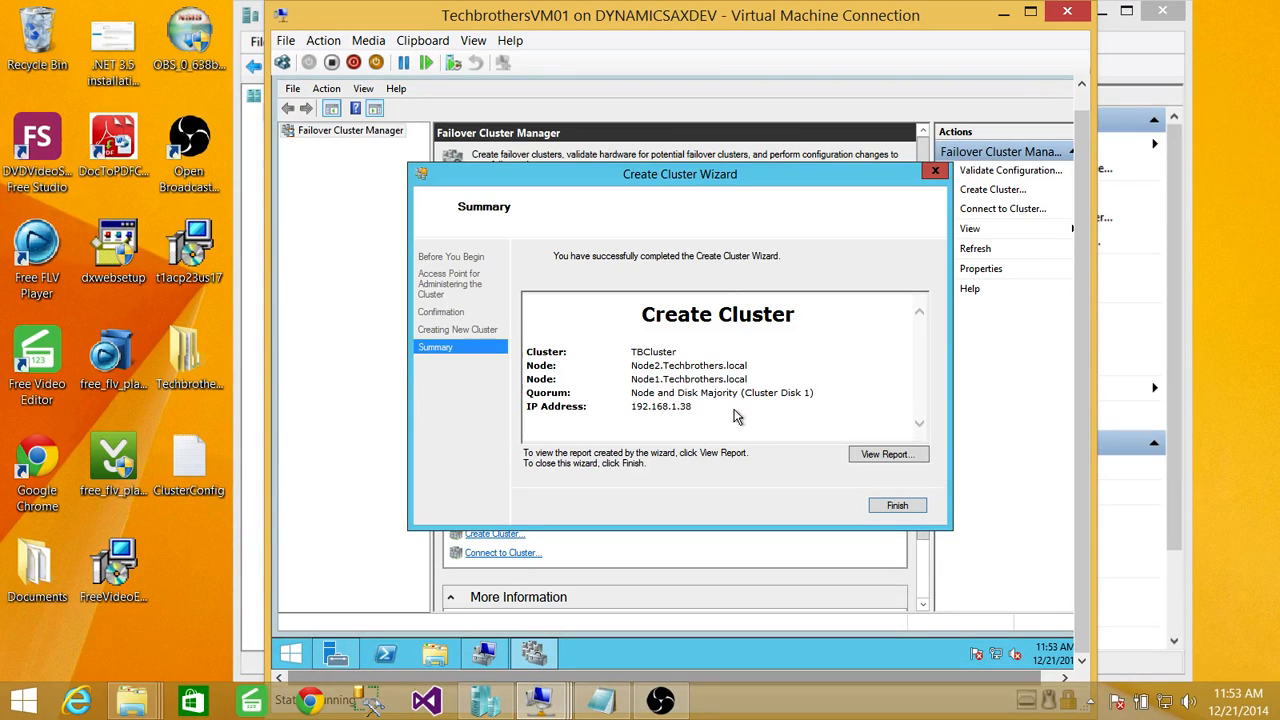
left_click(897, 507)
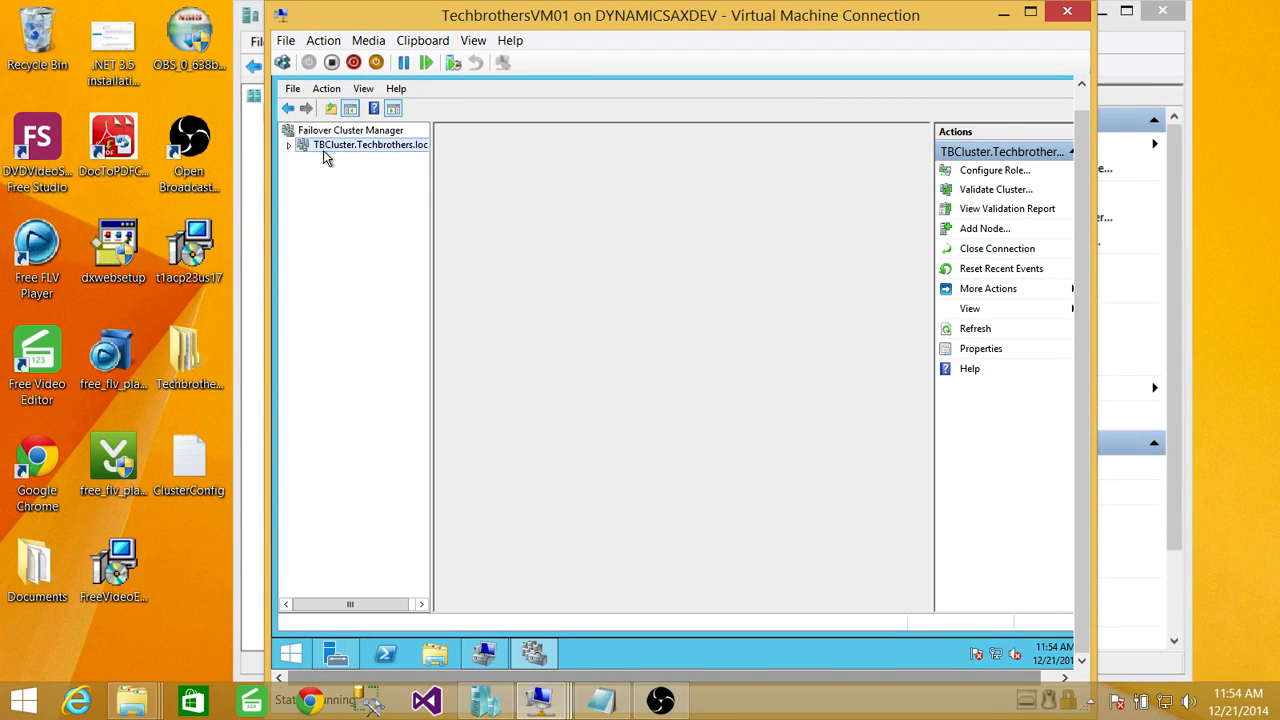
Expand TBCluster, check Cluster Disk 1's volume under Core Resources, and expand Storage.
left_click(290, 146)
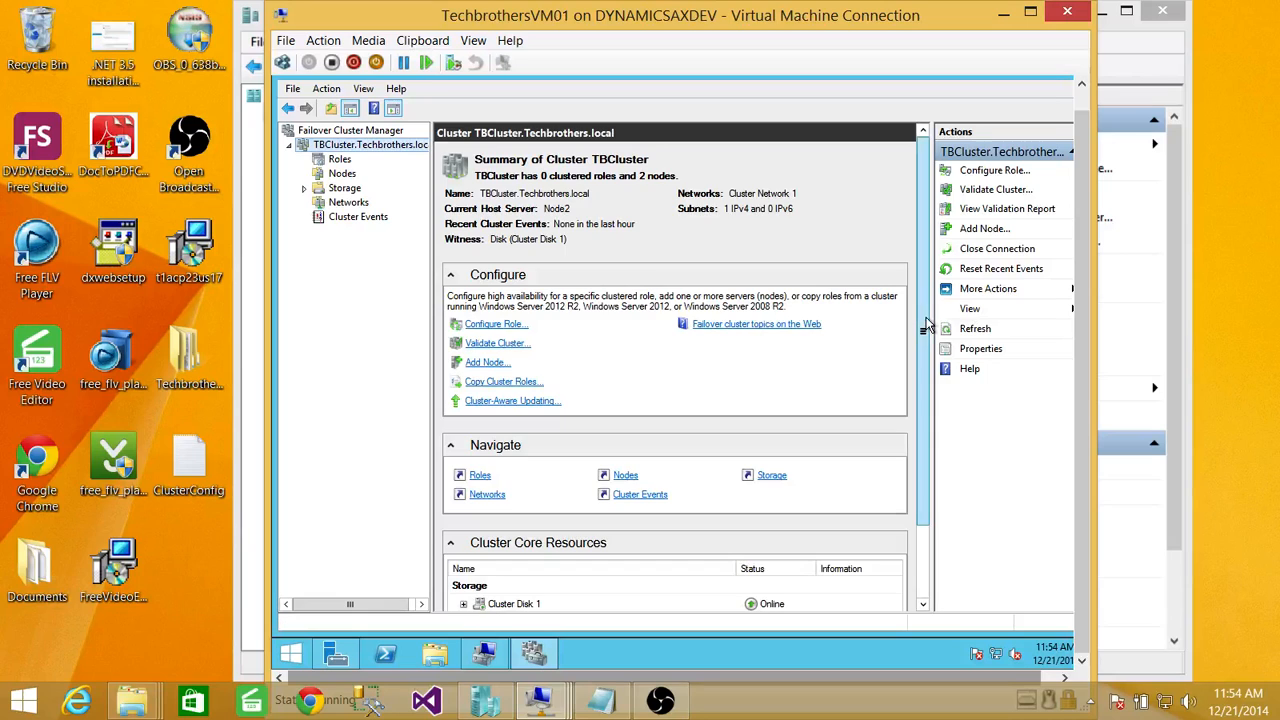
left_click_drag(928, 330, 924, 420)
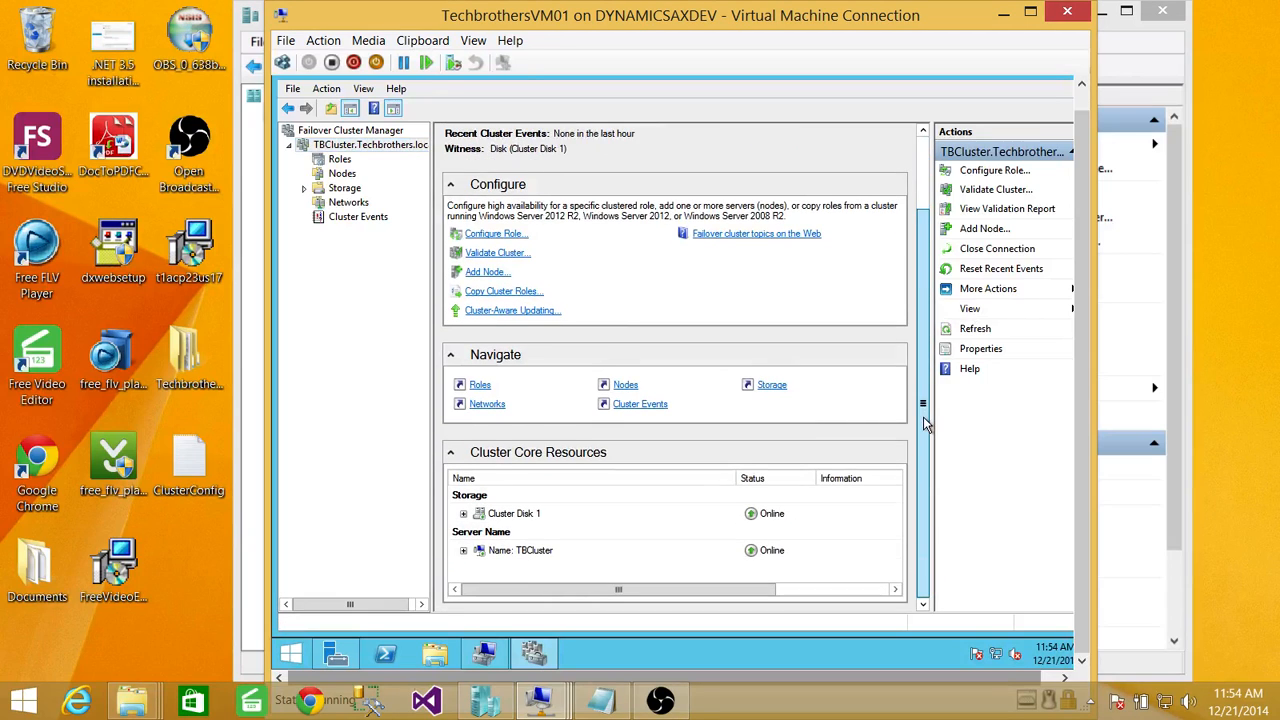
left_click(464, 514)
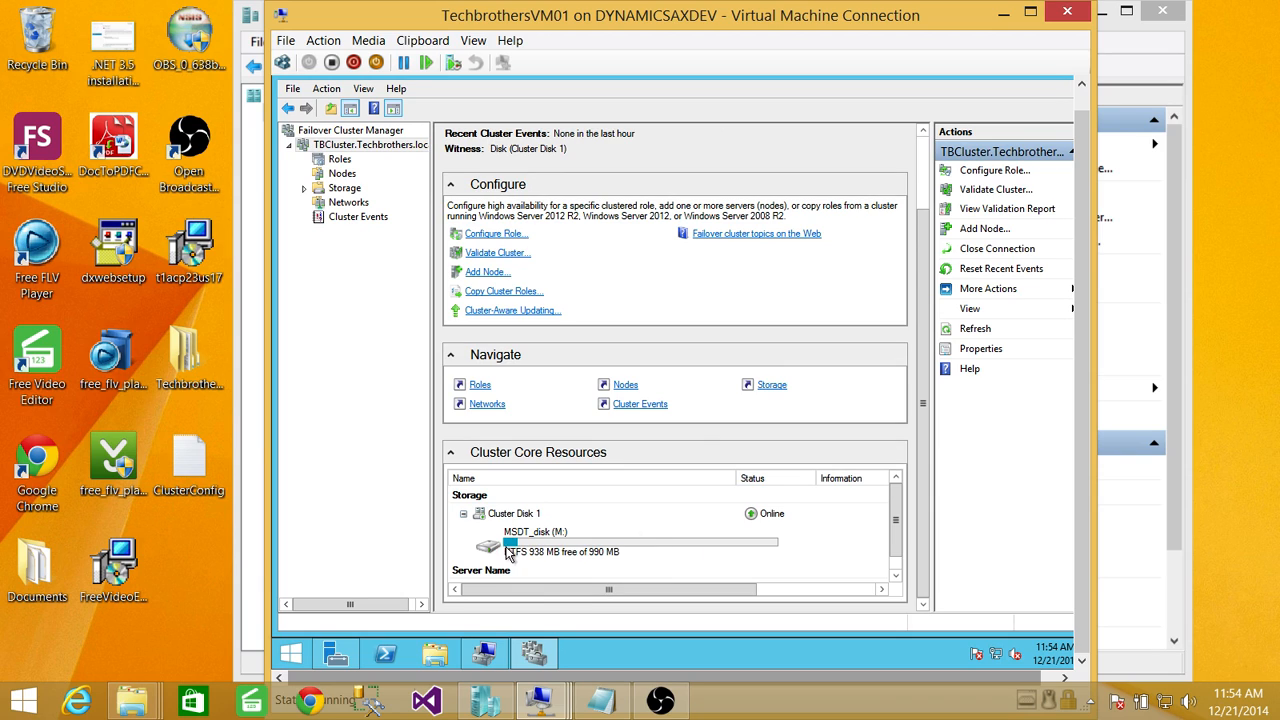
left_click(463, 514)
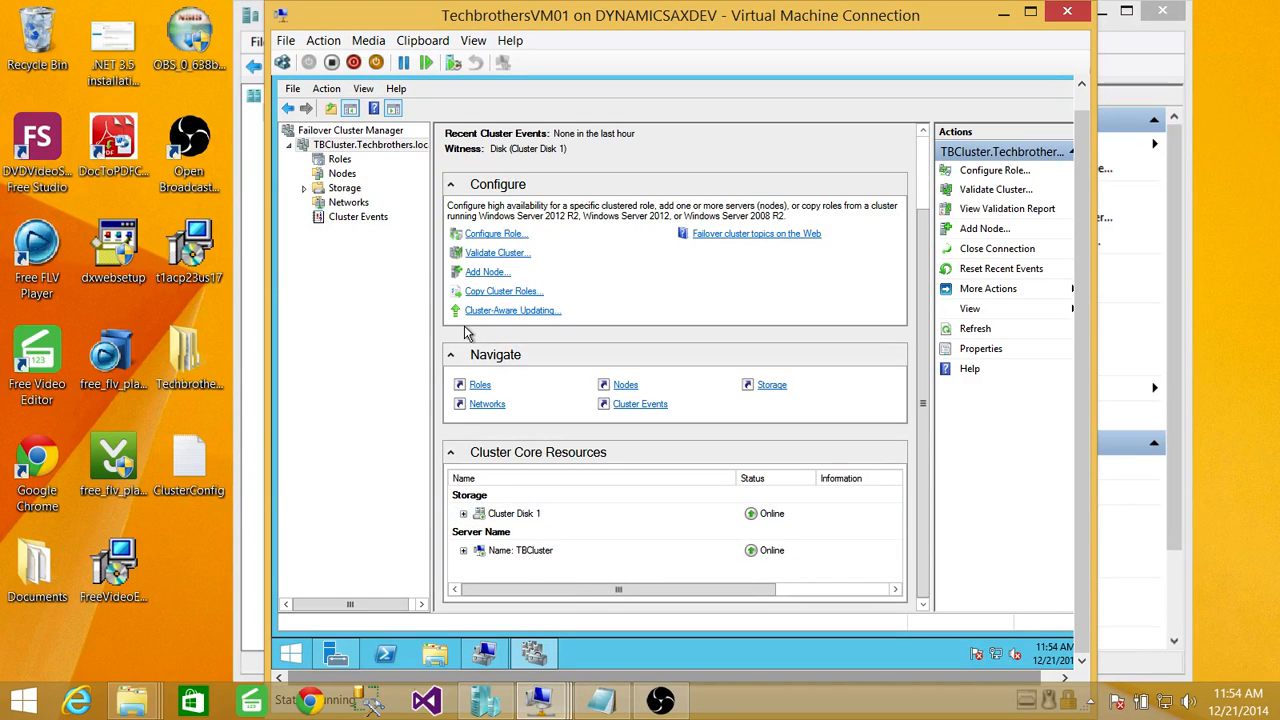
left_click(304, 188)
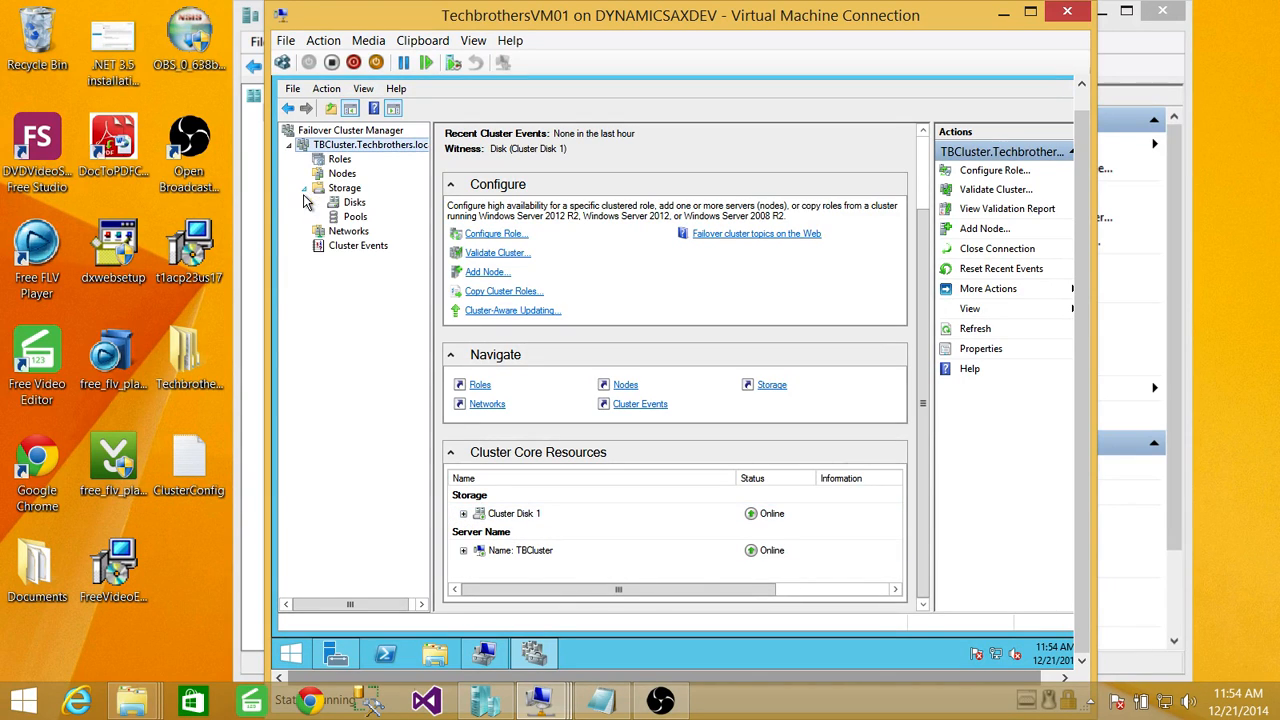
Review the four cluster disks and Cluster Network 1, then show TBCluster's Roles.
left_click(366, 205)
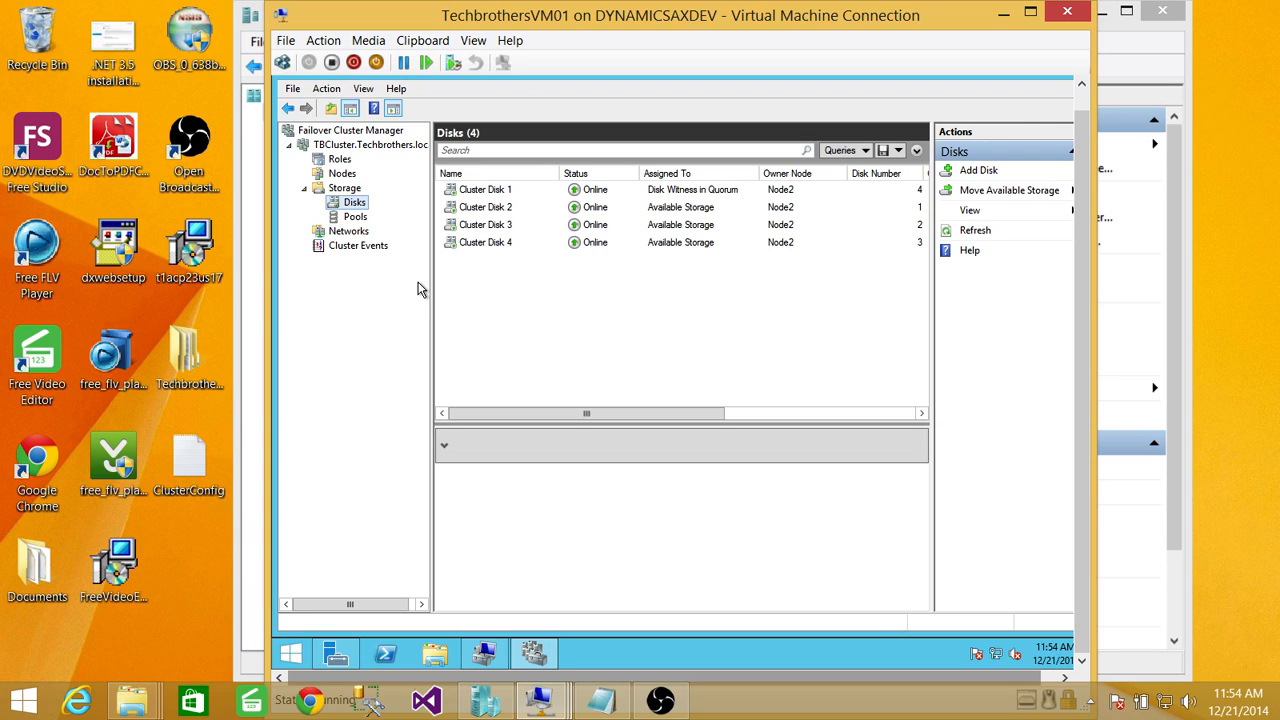
left_click(350, 233)
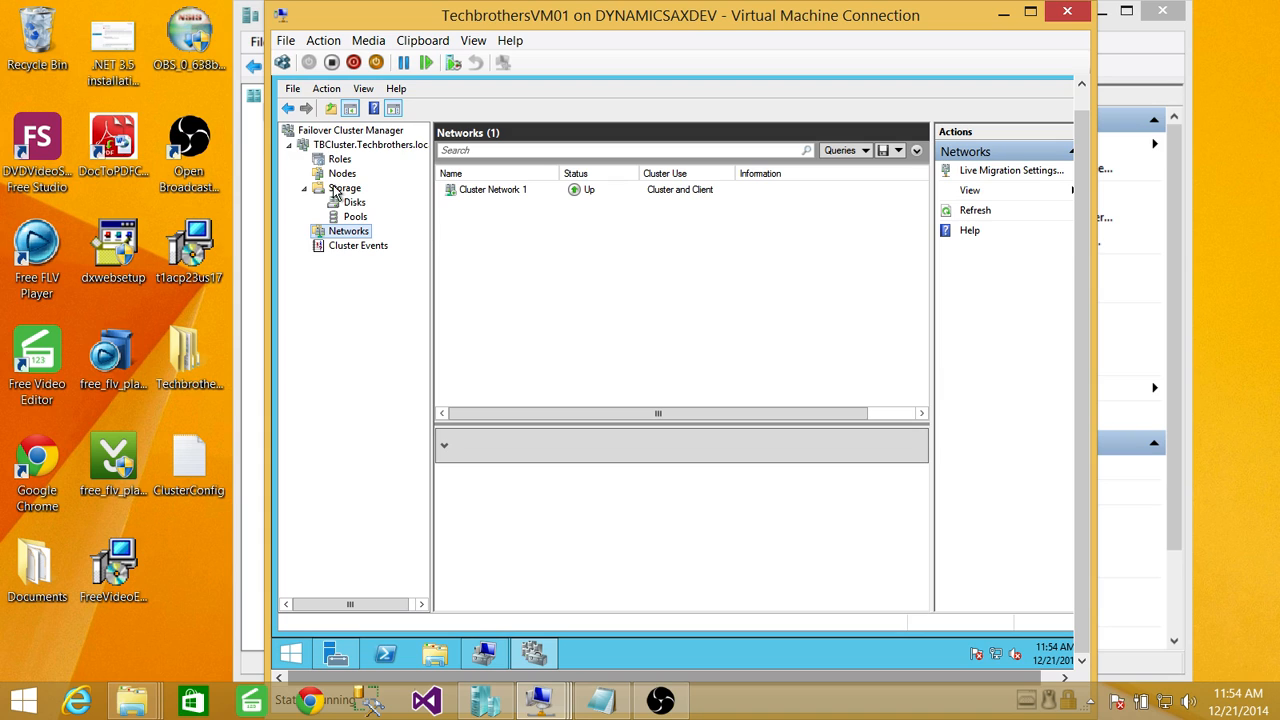
left_click(360, 145)
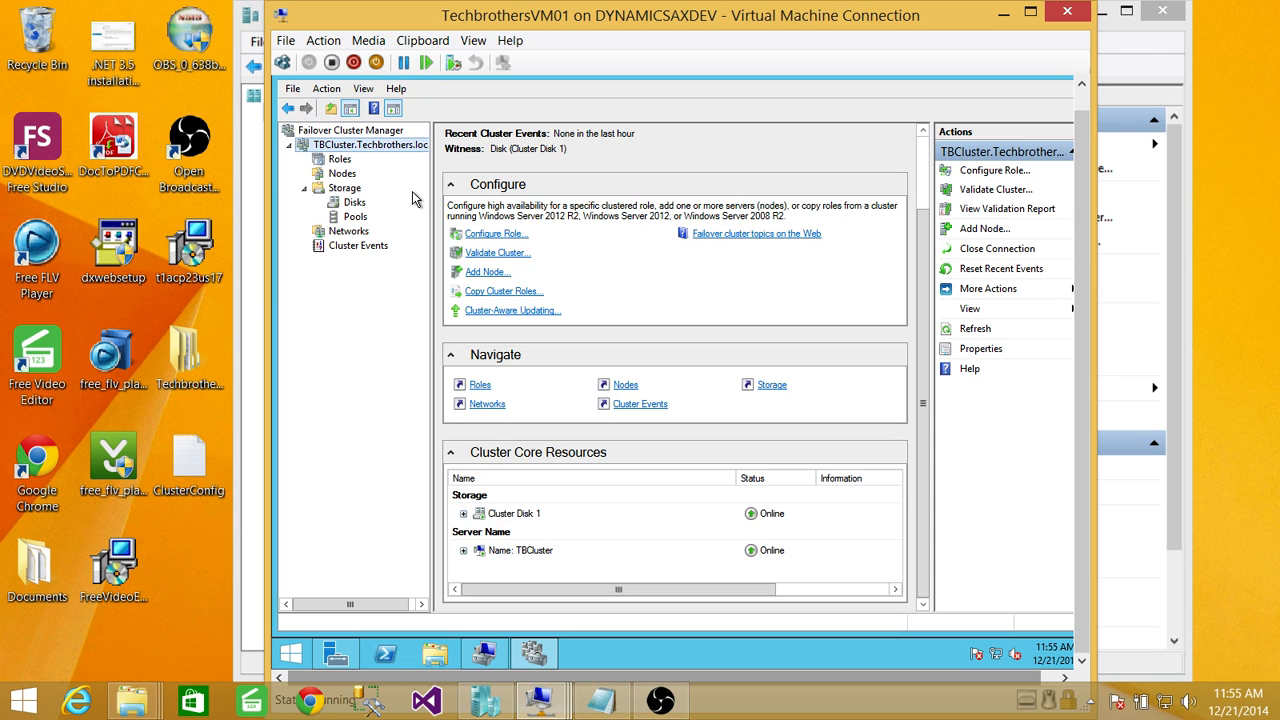
left_click(342, 162)
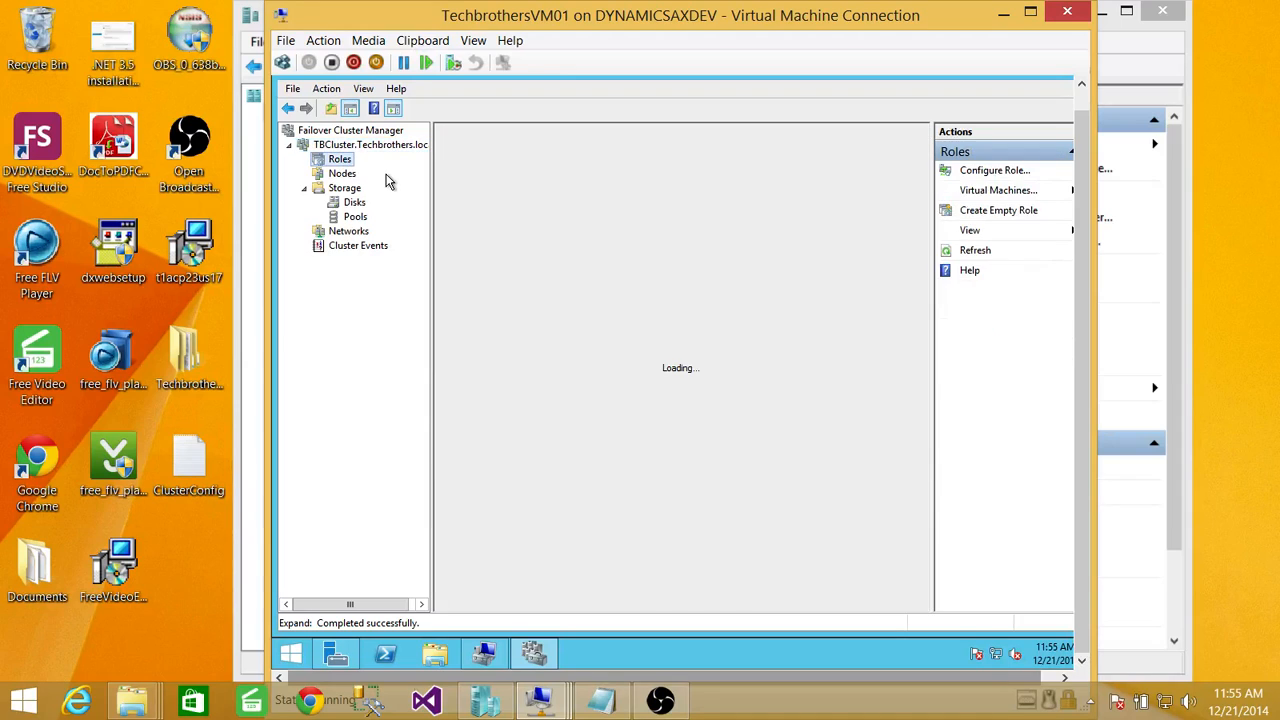